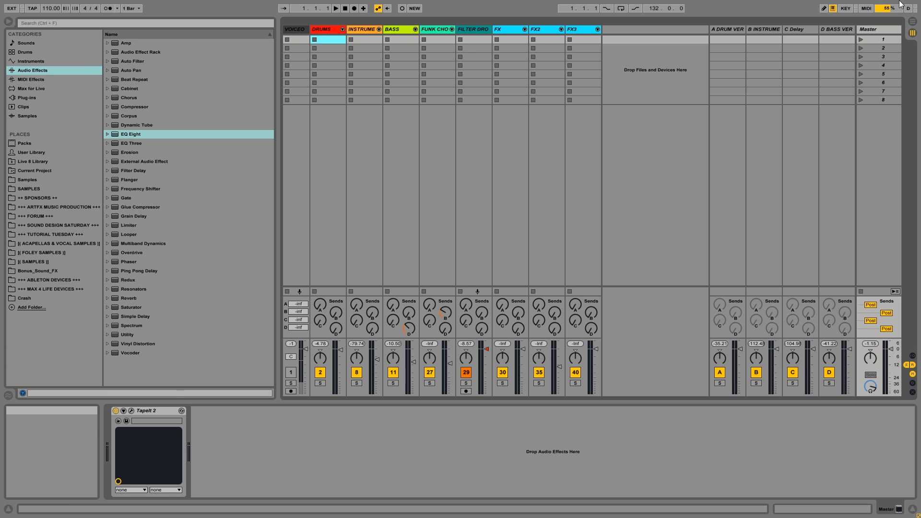
Switch to the Arrangement View and step through the BASS, FUNK CHOPS, FILTER DROP and FX tracks to view their devices.
click(912, 22)
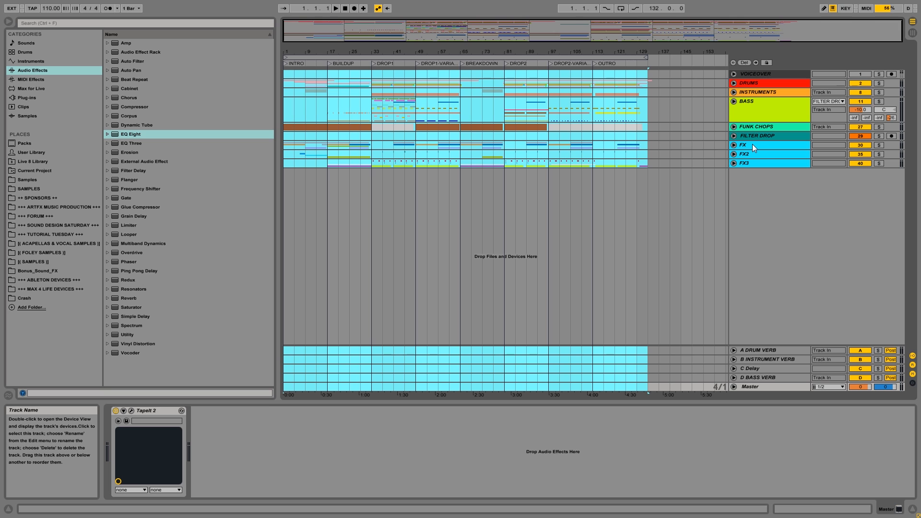
click(758, 102)
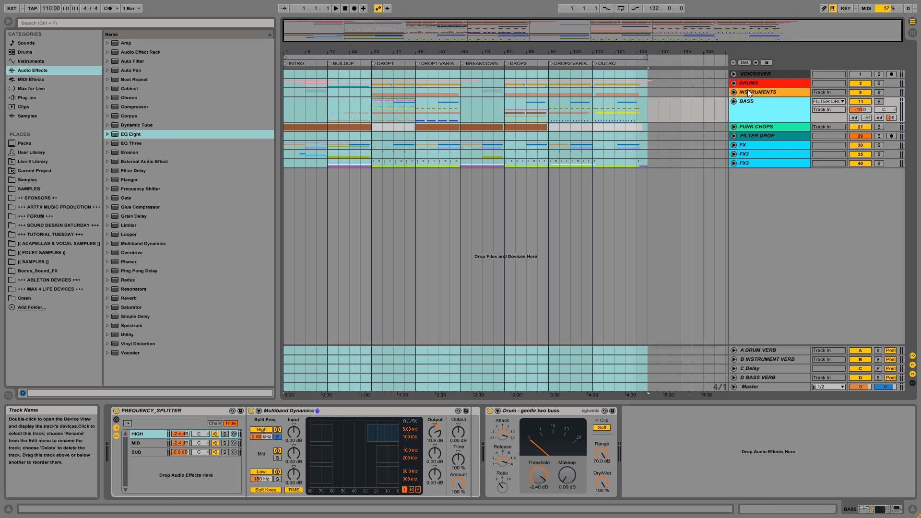
click(744, 127)
click(742, 136)
click(742, 145)
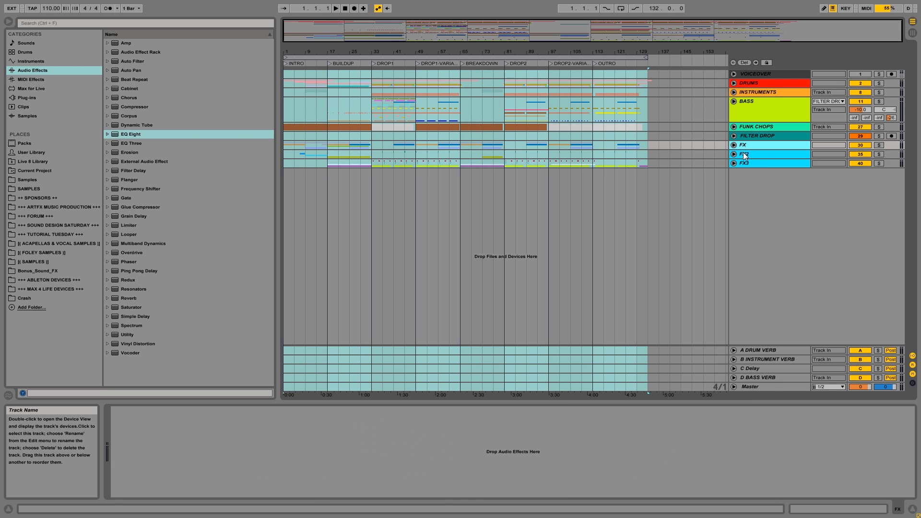
click(744, 153)
click(742, 162)
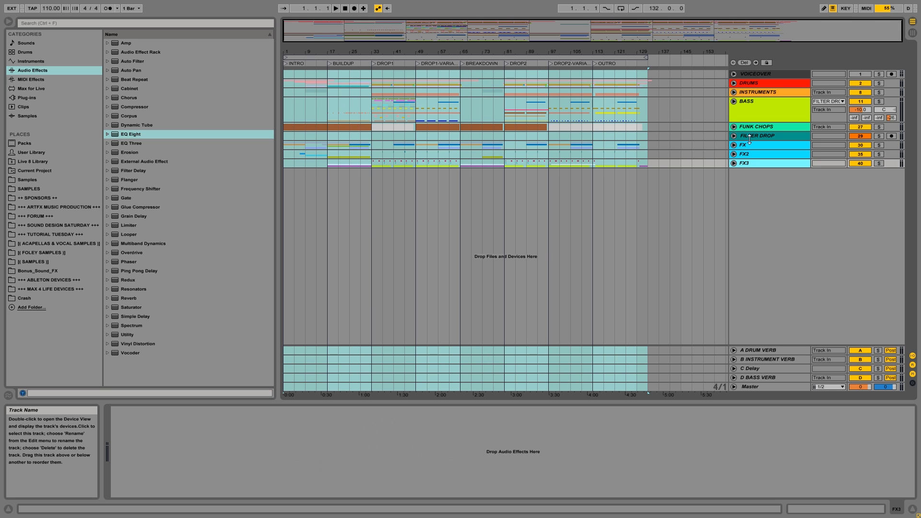
click(744, 154)
click(750, 137)
click(749, 127)
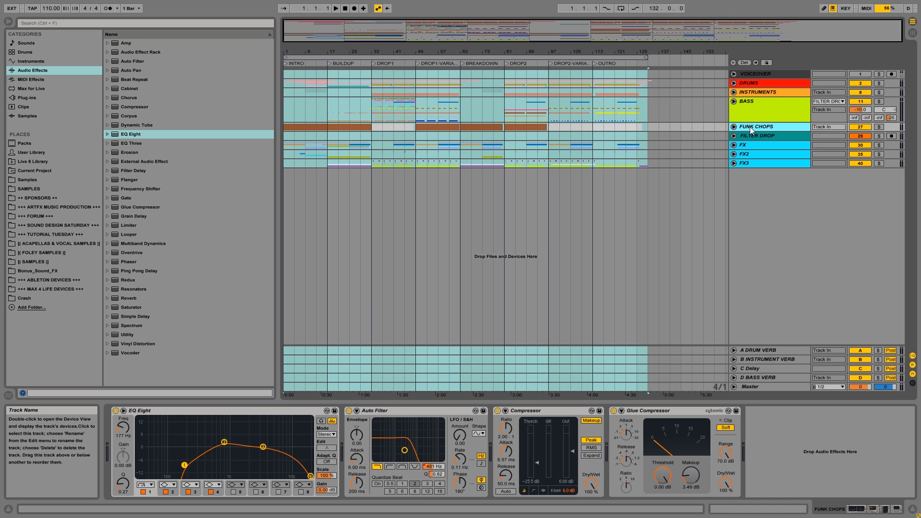
click(753, 109)
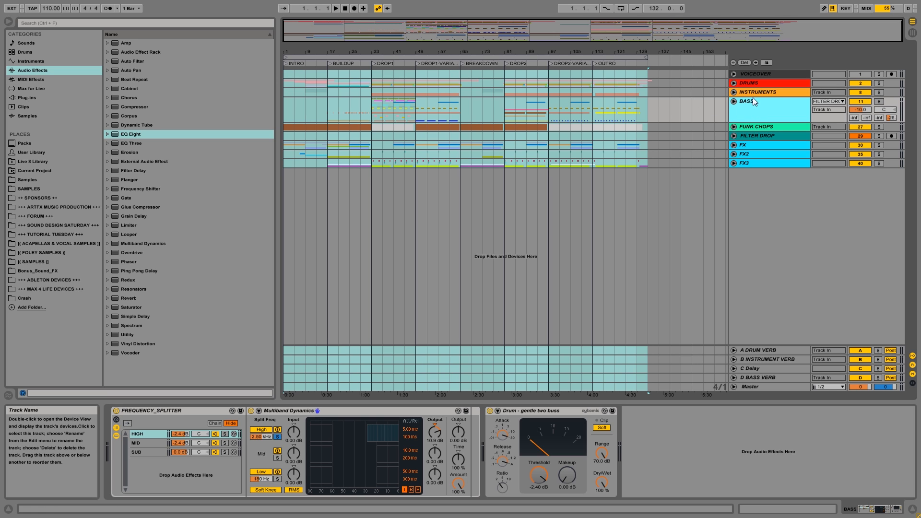
Expand the DRUMS group to view its tracks and clips, and collapse it again.
click(750, 83)
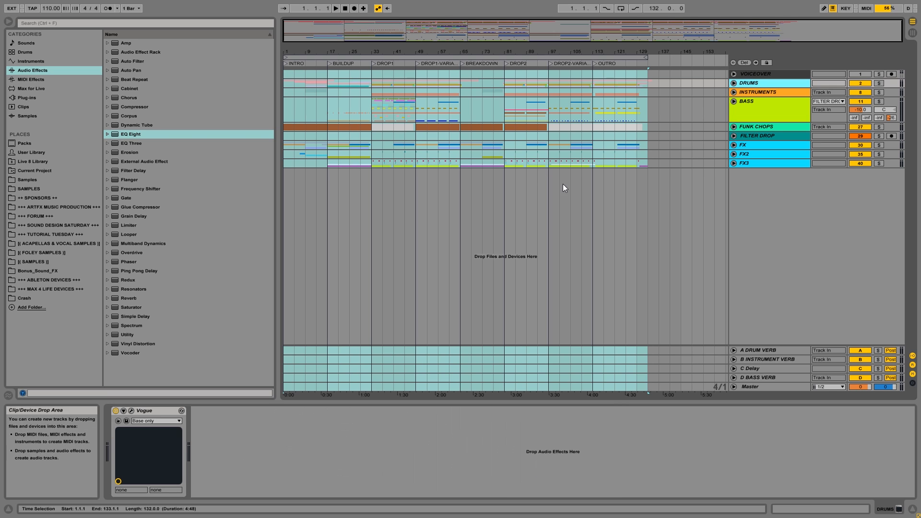
click(733, 84)
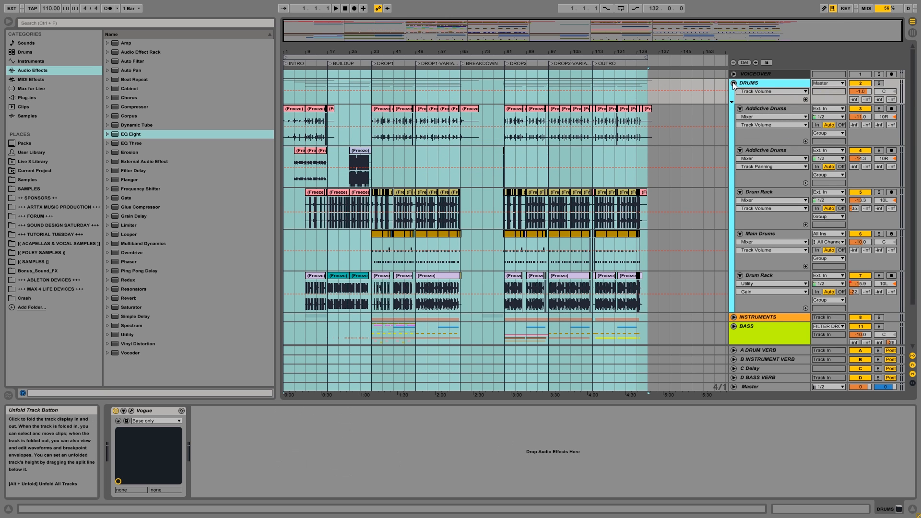
click(734, 84)
Expand the INSTRUMENTS group, set its track volume to -inf dB, and collapse the group again.
click(734, 92)
click(768, 90)
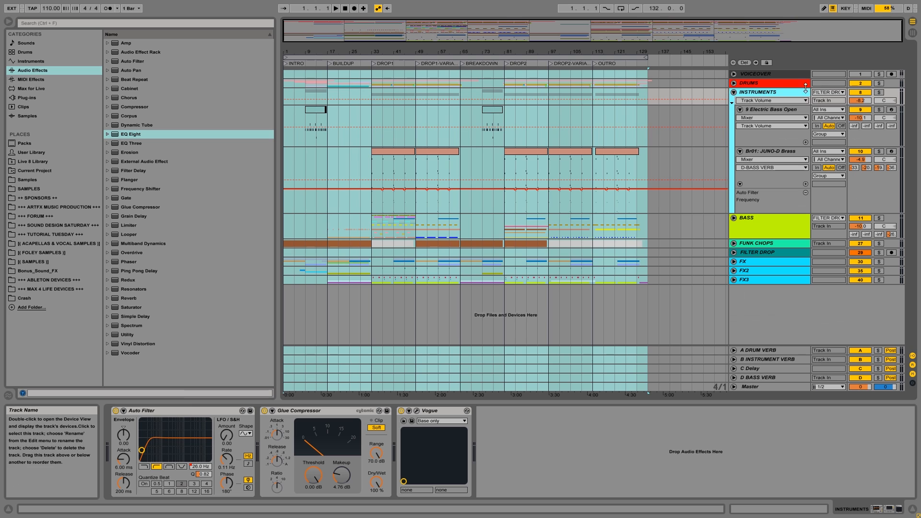
drag(862, 101, 864, 105)
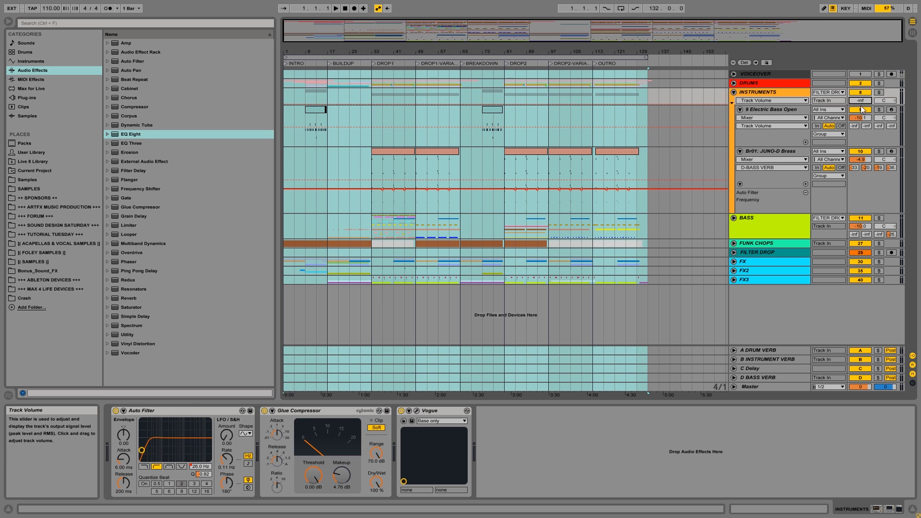
click(734, 92)
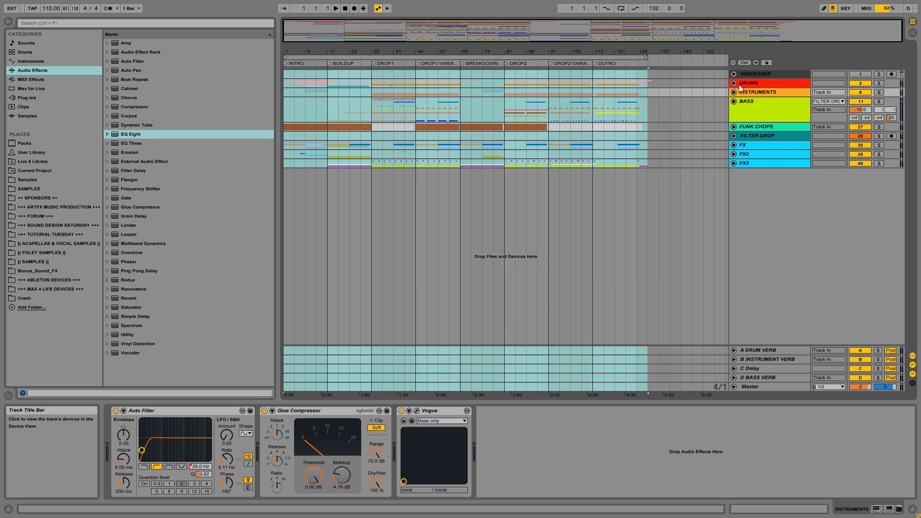
Expand the FUNK CHOPS group, turn its track volume down to -inf dB, and fold the group back up.
click(745, 128)
click(733, 127)
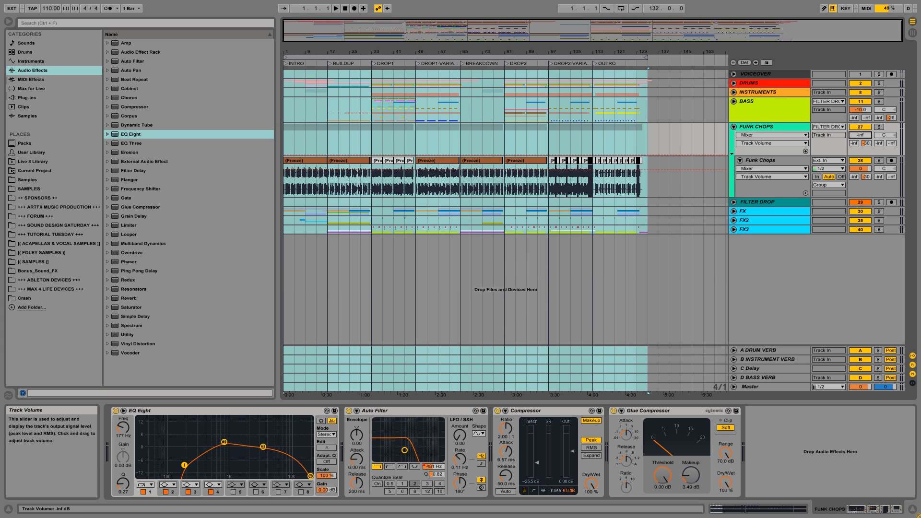
click(734, 127)
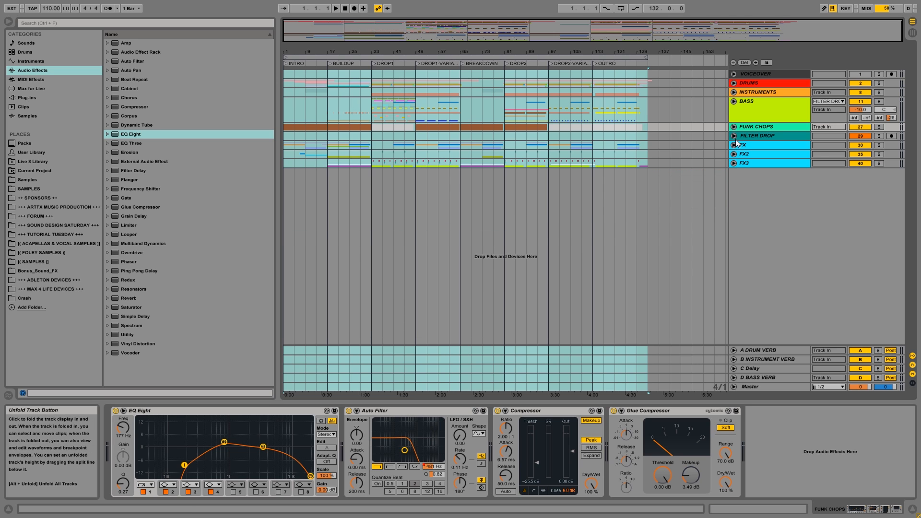
Unfold the FILTER DROP track to view its automation lanes and devices, and fold it again.
click(734, 136)
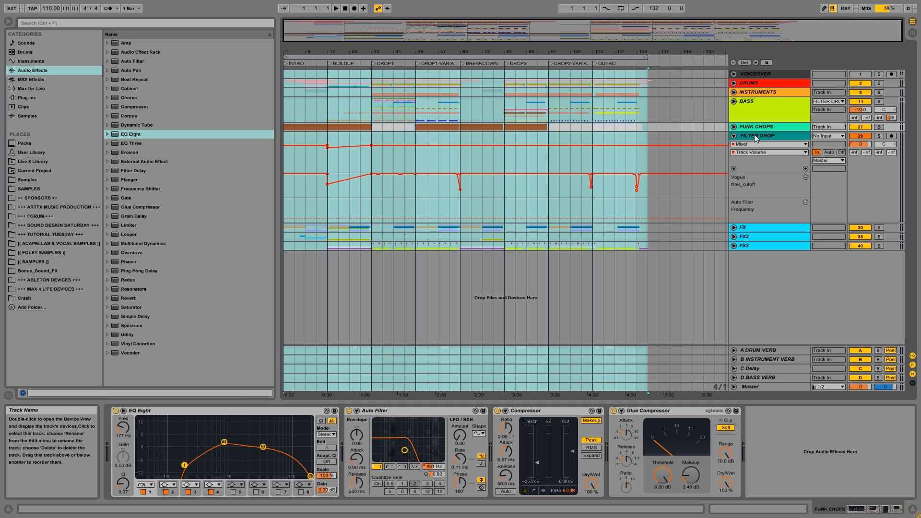
click(753, 134)
click(734, 136)
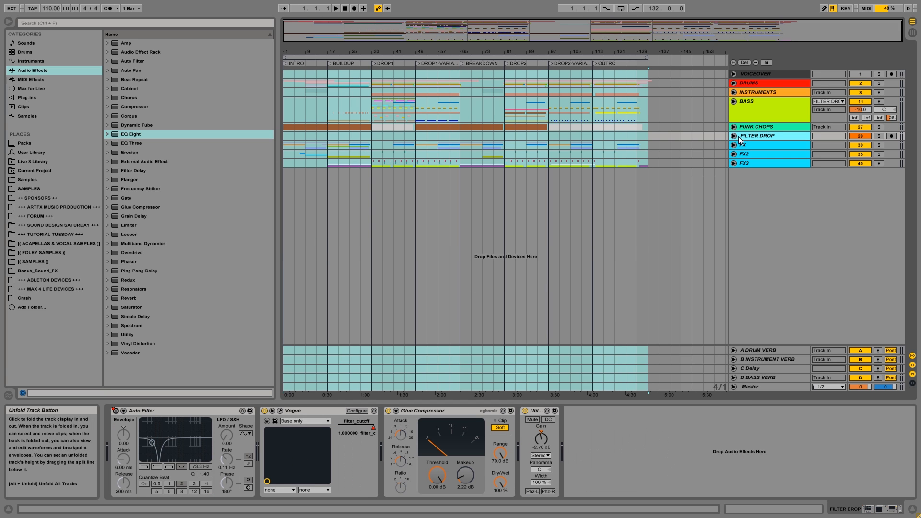
Expand the FX, FX2 and FX3 groups in turn, set the FX and FX2 volumes to -inf dB, and collapse each group again.
click(734, 144)
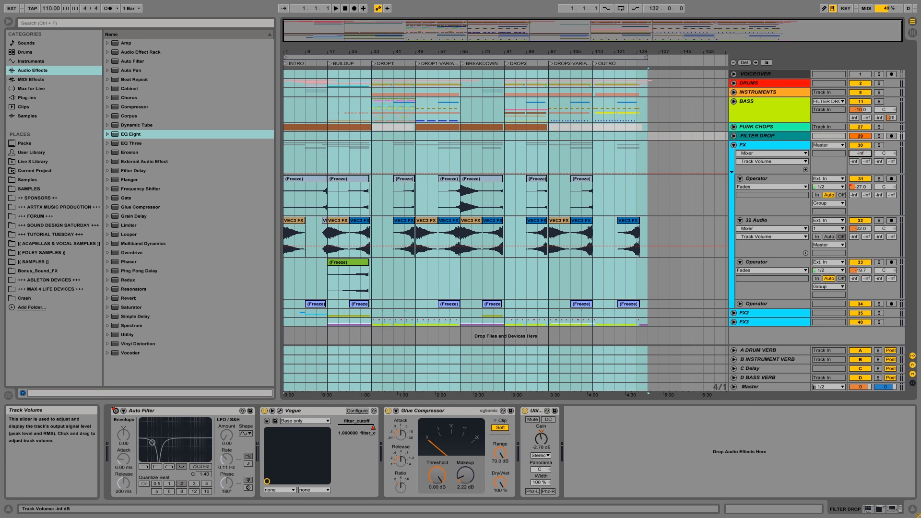
click(734, 145)
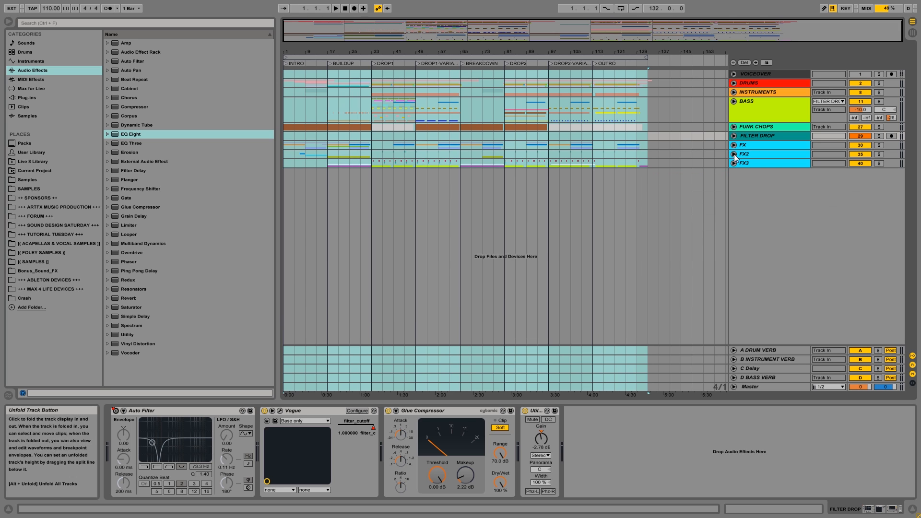
click(734, 154)
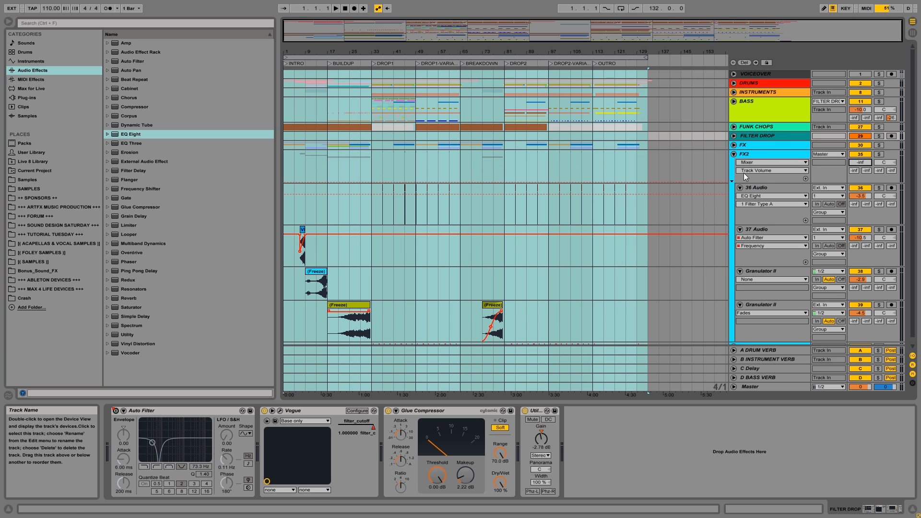
click(733, 154)
click(733, 163)
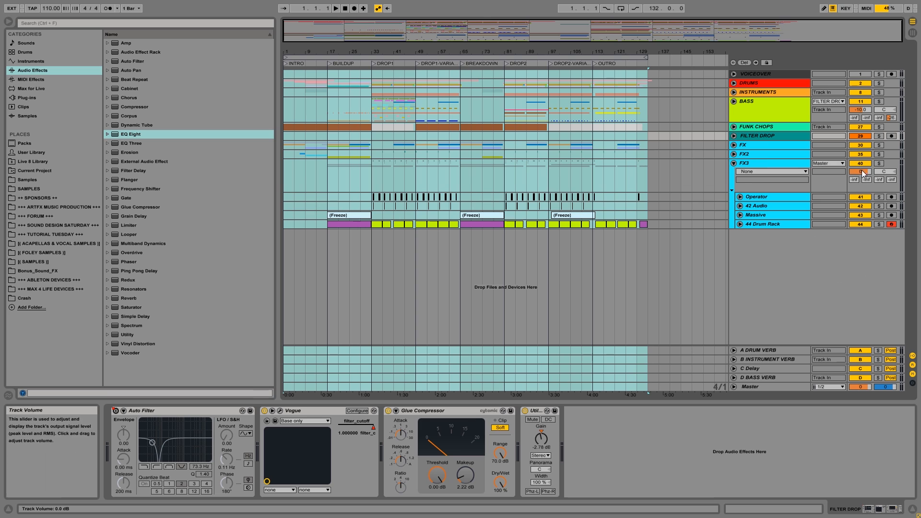
click(734, 163)
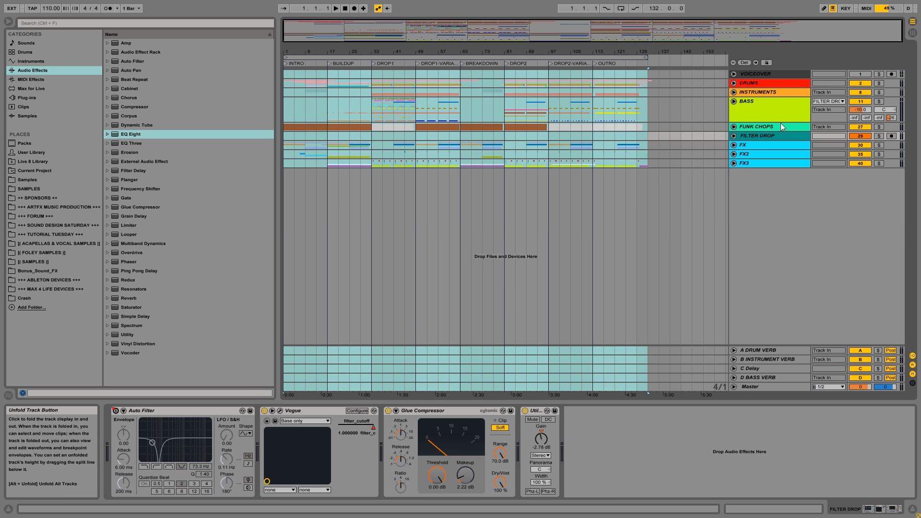
Move the BASS group between the DRUMS and INSTRUMENTS groups and collapse it.
click(760, 83)
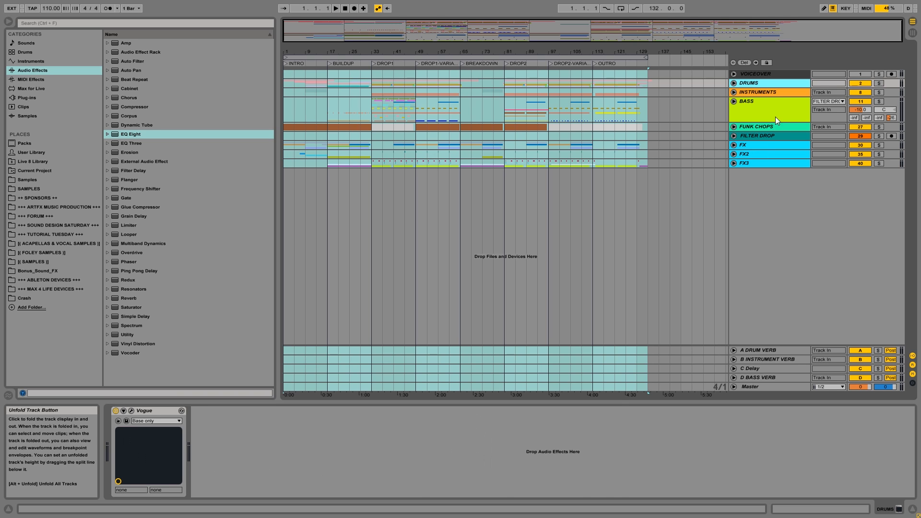
click(753, 103)
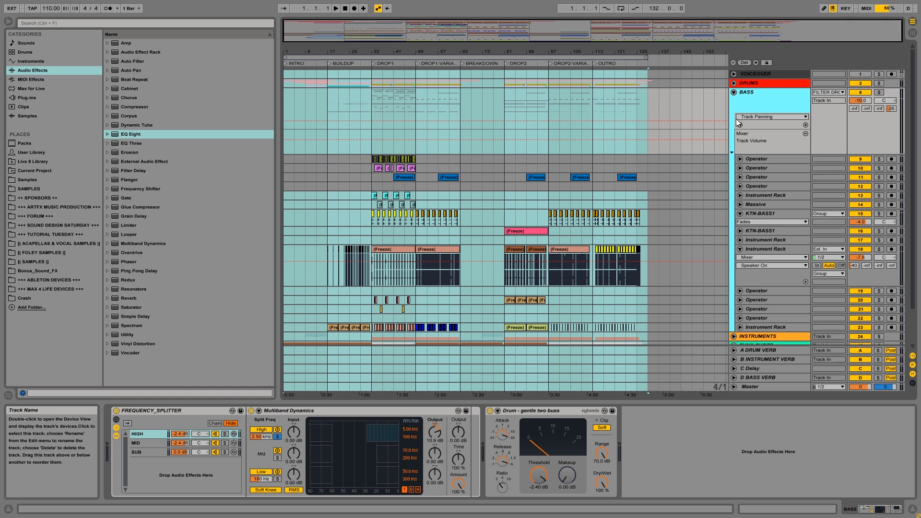
click(733, 92)
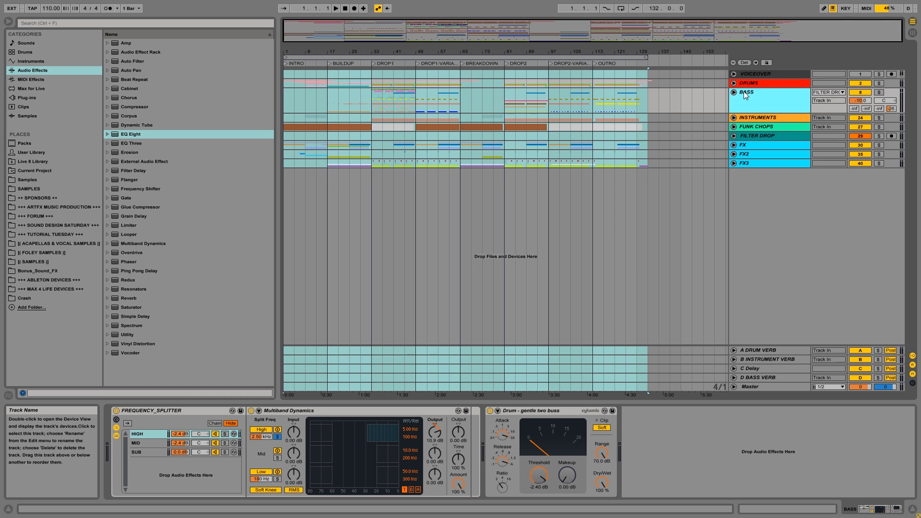
Solo the BASS group and play the arrangement from bar 33 at the start of DROP1.
click(878, 92)
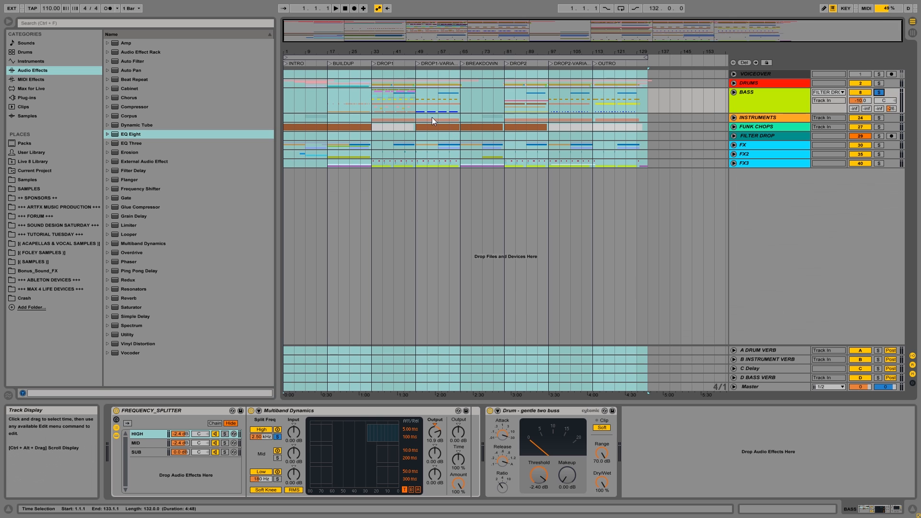
click(372, 94)
key(space)
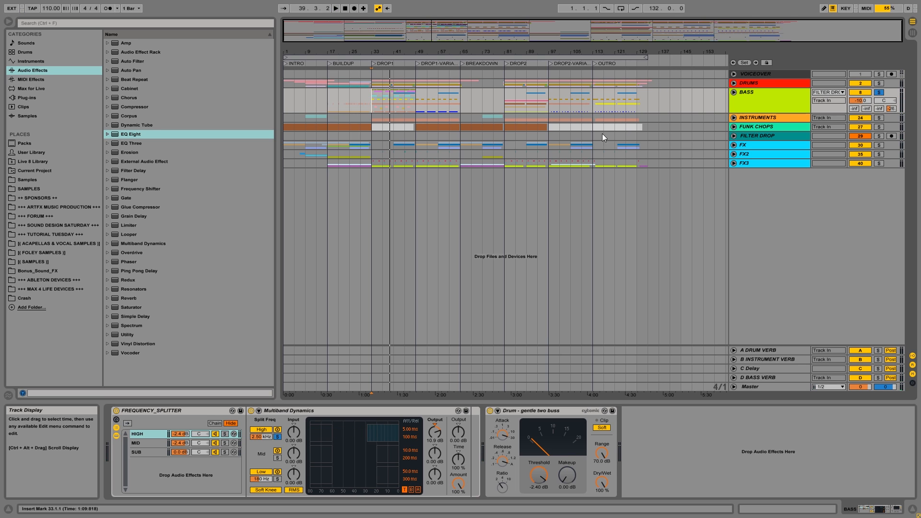
Examine the HIGH and MID chains of the FREQUENCY_SPLITTER rack on the BASS group.
click(760, 96)
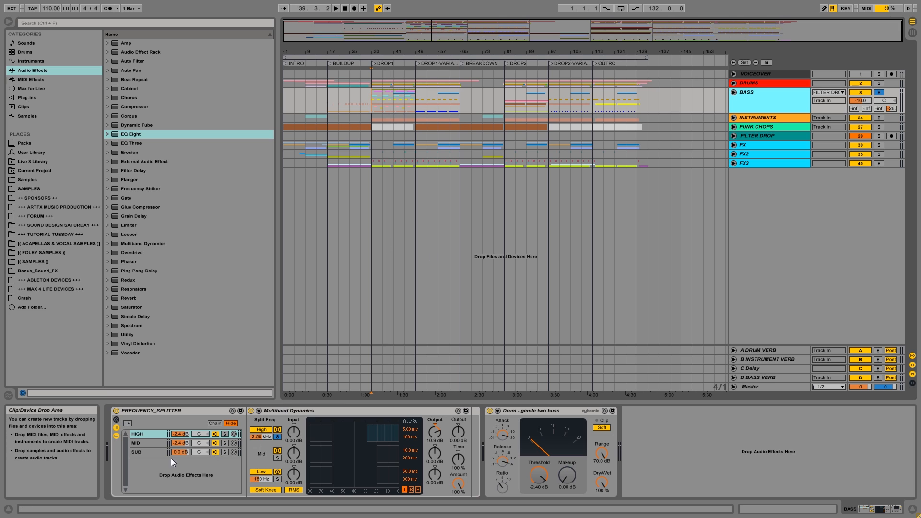
click(145, 443)
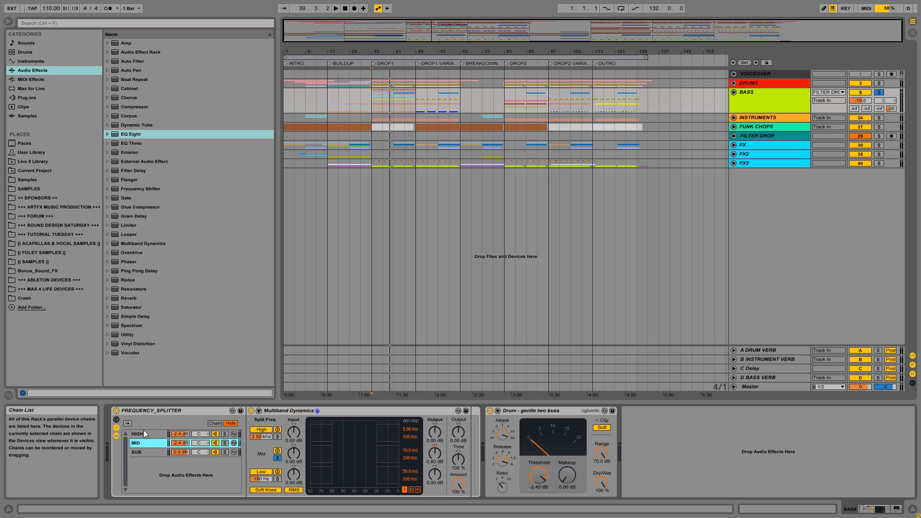
click(143, 432)
click(139, 443)
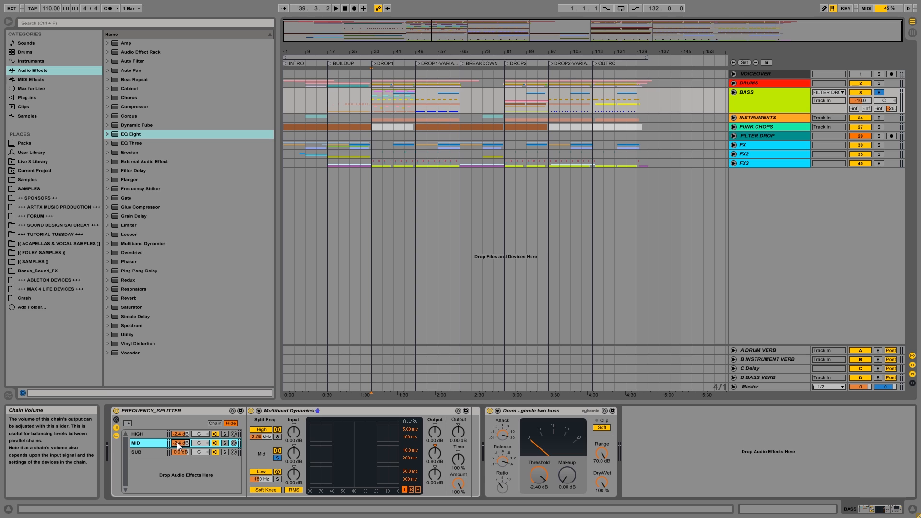
Raise the MID chain's volume in the FREQUENCY_SPLITTER rack to 0.0 dB, and undo the change.
drag(177, 442, 177, 436)
click(179, 434)
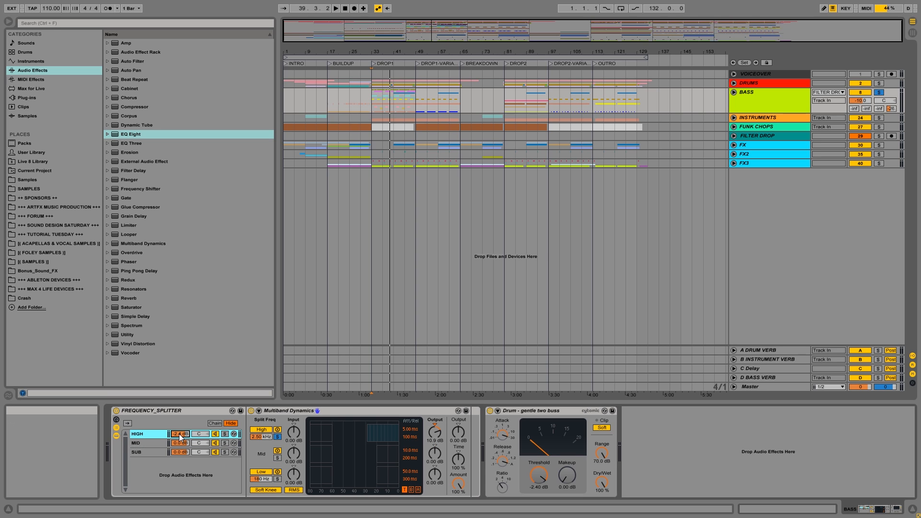
key(ctrl+z)
Bypass the FREQUENCY_SPLITTER rack and listen to the soloed BASS group from the start of DROP1.
click(152, 442)
click(117, 411)
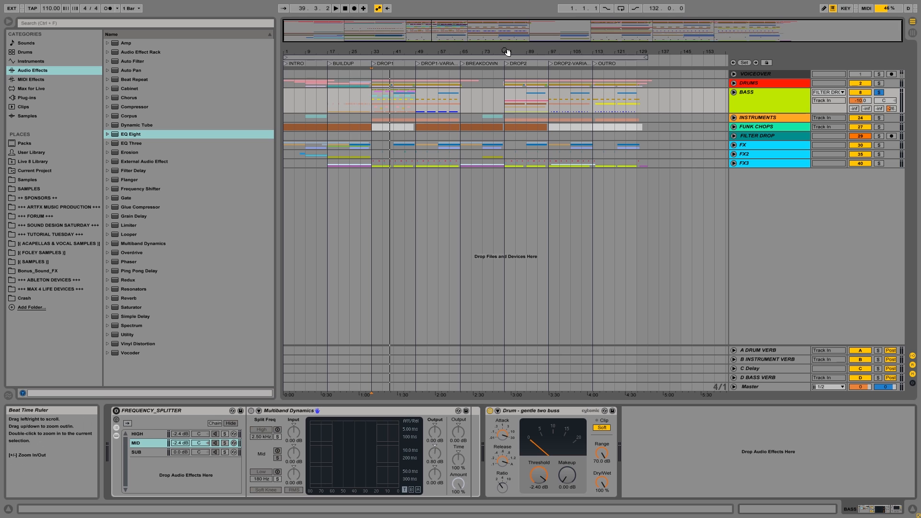
click(116, 411)
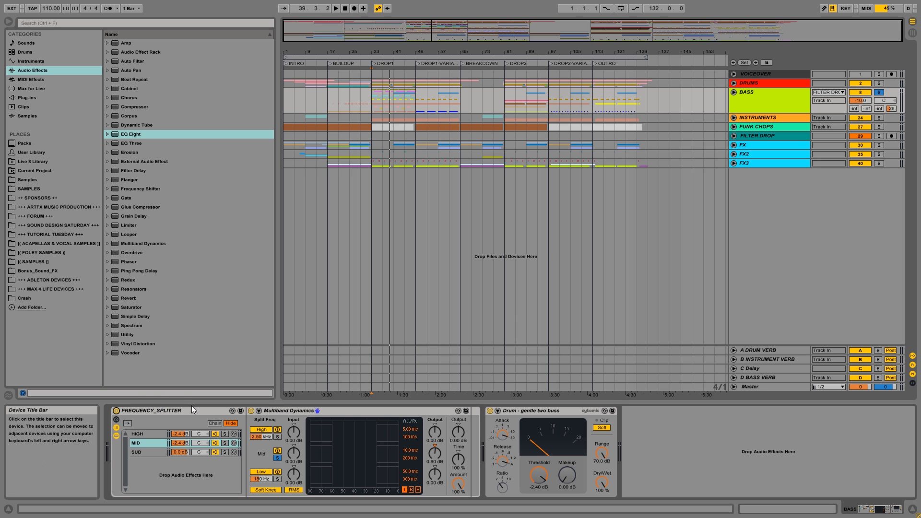
click(116, 411)
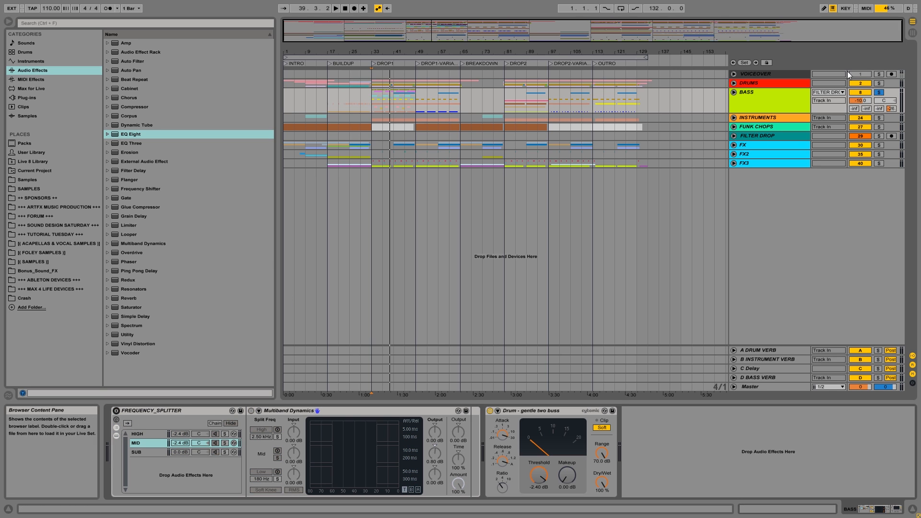
key(space)
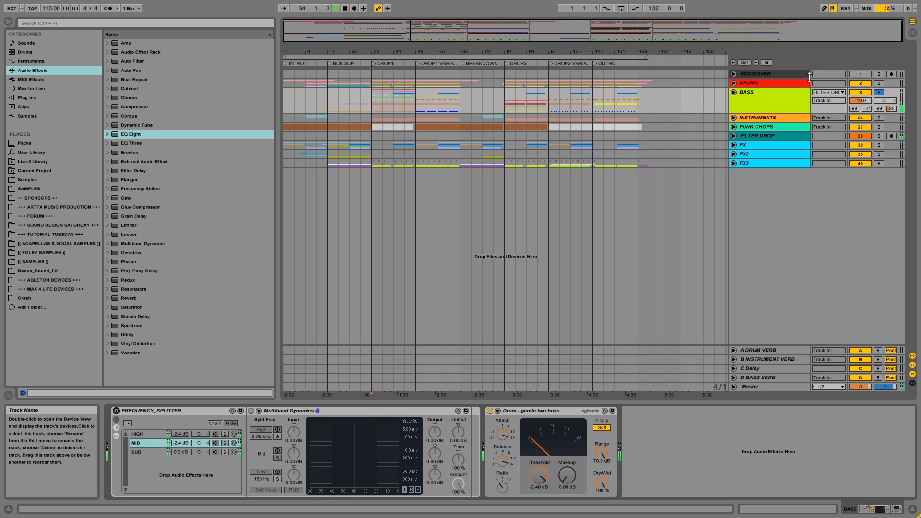
key(space)
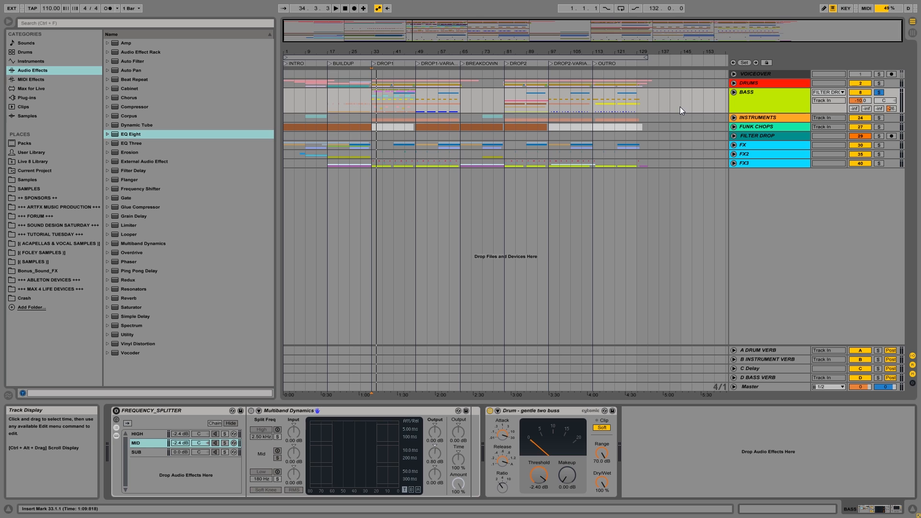
Reactivate the FREQUENCY_SPLITTER rack and select its SUB chain.
click(116, 411)
click(146, 452)
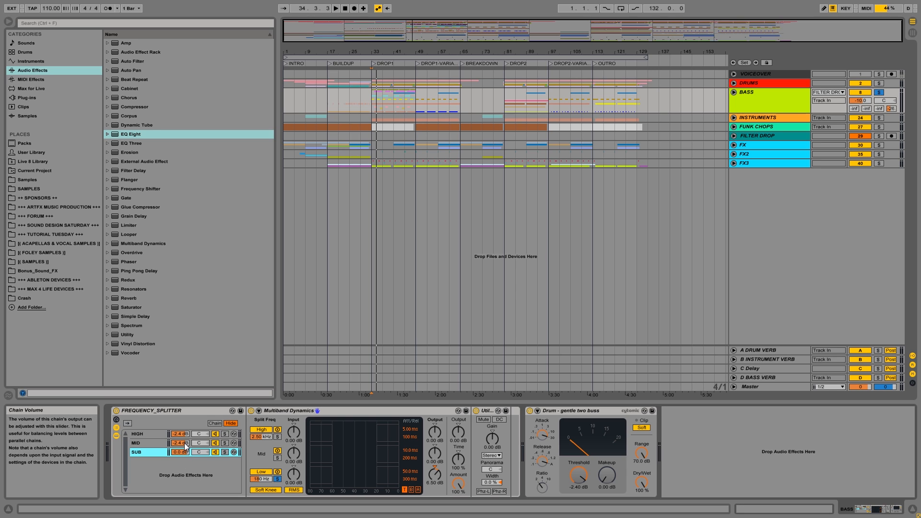
Review the MID and HIGH chains of the FREQUENCY_SPLITTER rack and set the MID chain's volume to -1.8 dB.
key(space)
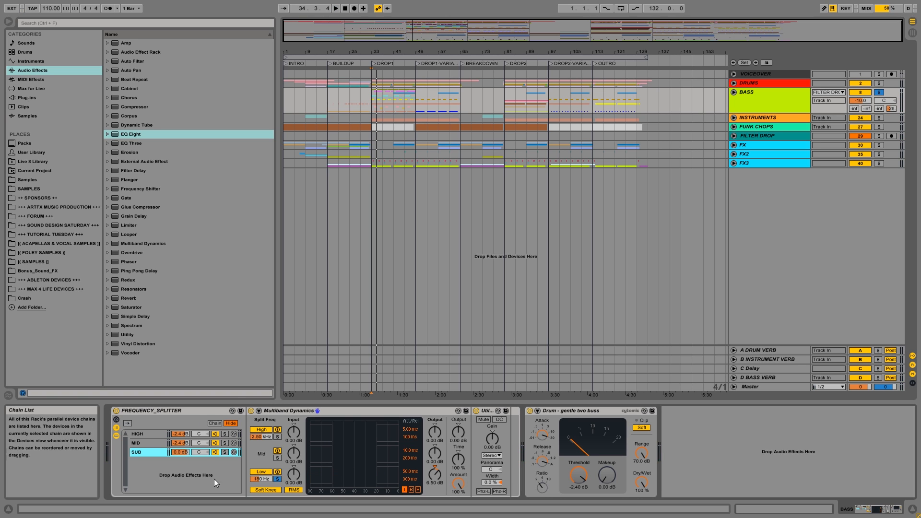
click(147, 445)
click(148, 433)
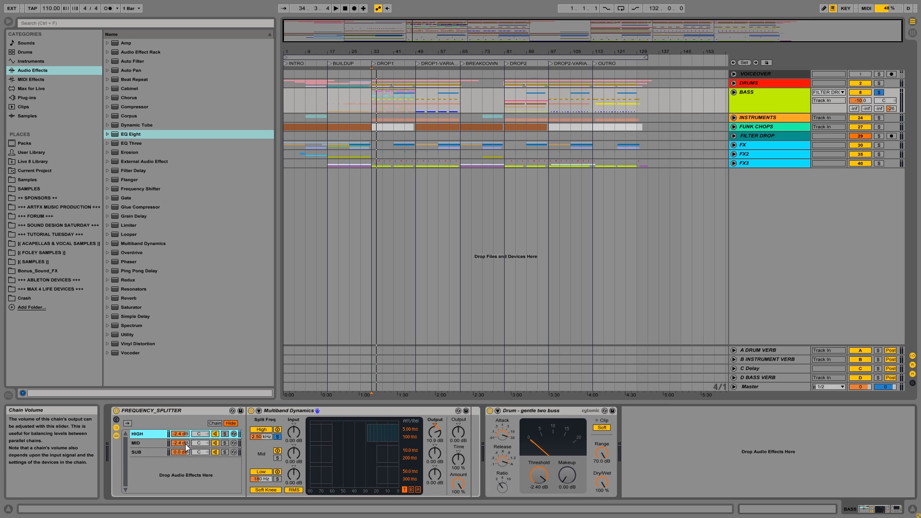
drag(185, 444, 185, 441)
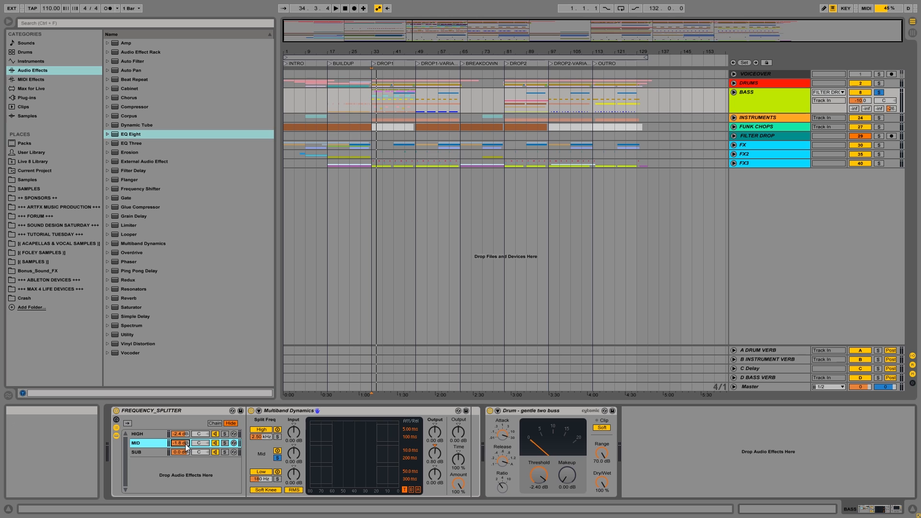
drag(185, 444, 185, 448)
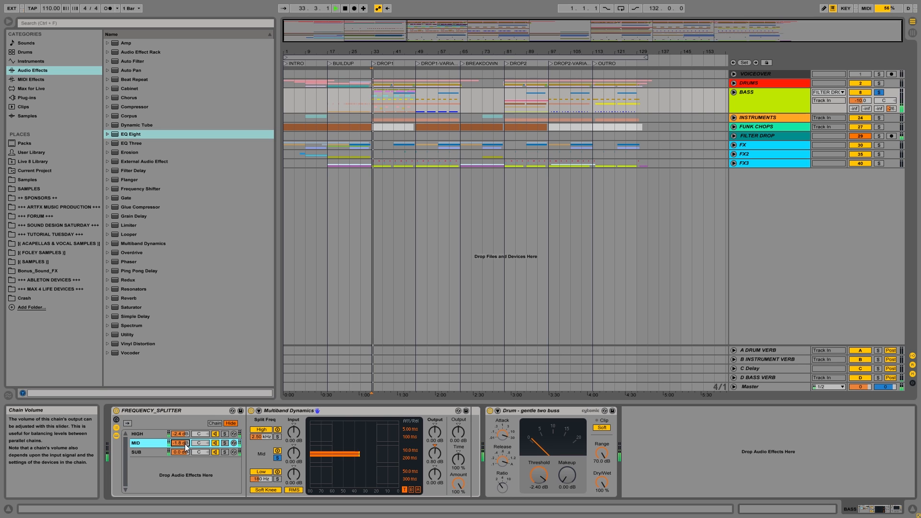
Solo the MID and HIGH chains in turn, and compare the HIGH chain with its Multiband Dynamics bypassed and active.
click(225, 443)
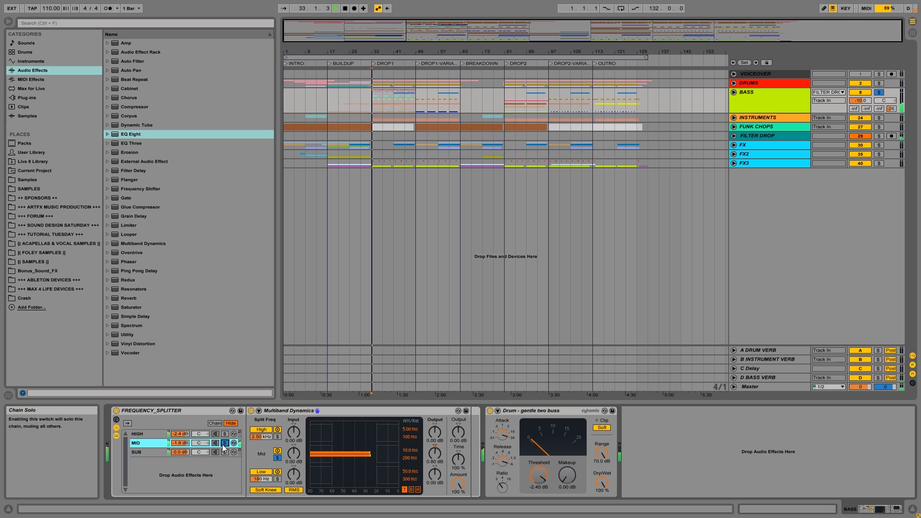
click(224, 434)
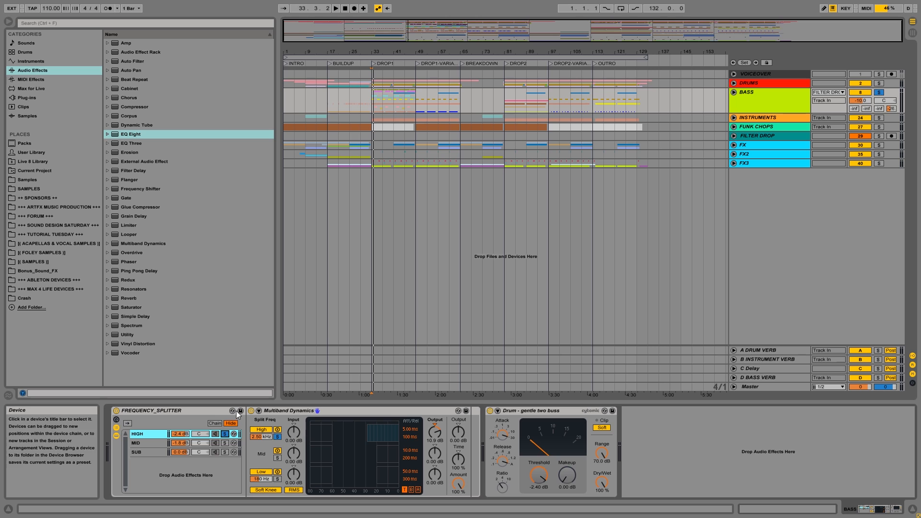
click(250, 411)
click(372, 210)
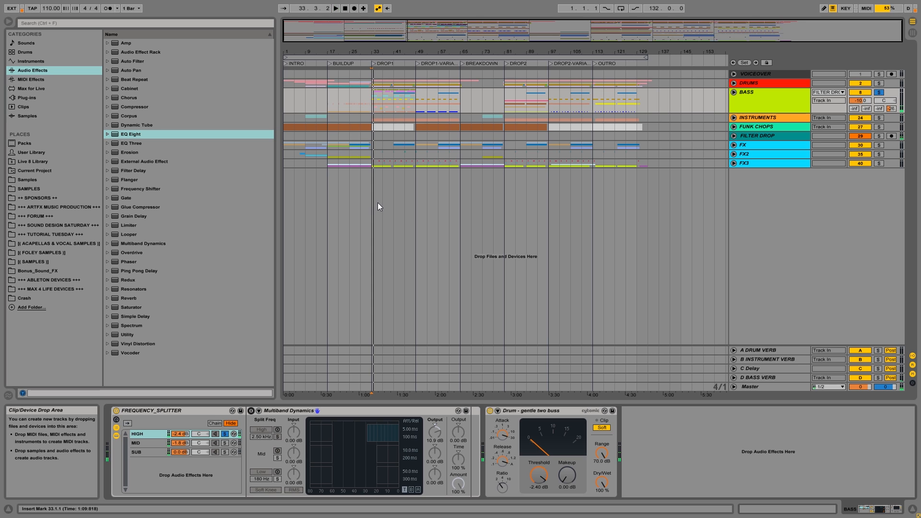
click(250, 411)
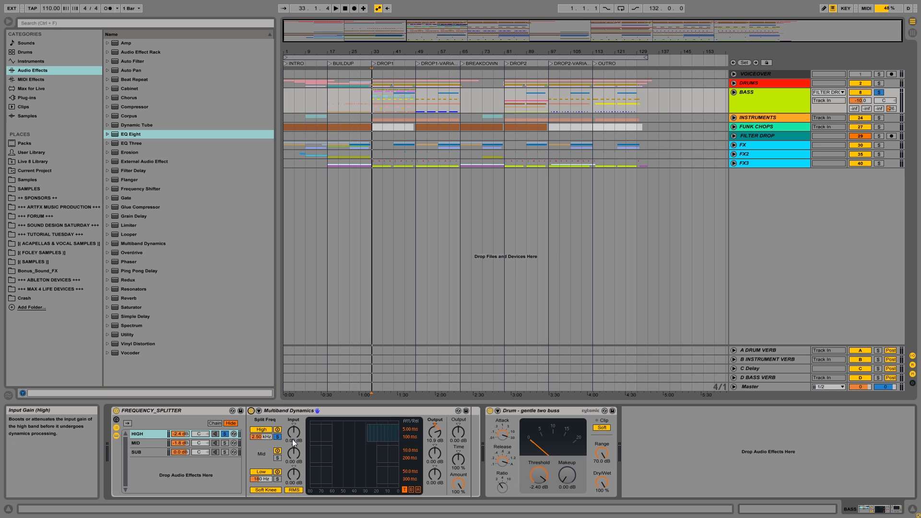
Compare the soloed HIGH chain with the high band processing of its Multiband Dynamics switched off and on.
click(278, 430)
key(space)
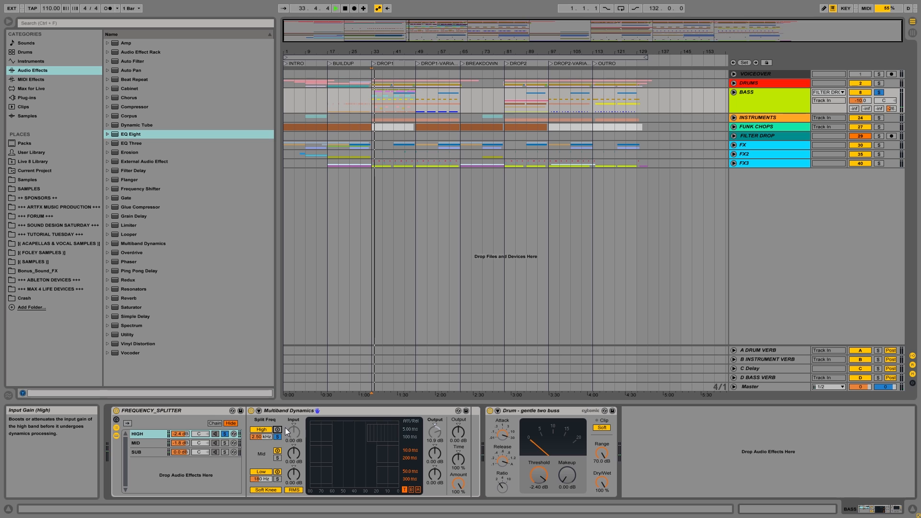
key(space)
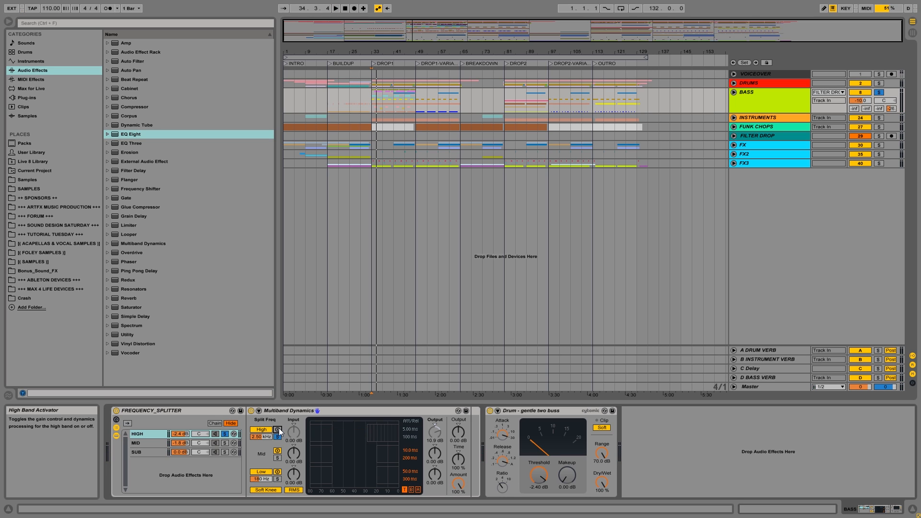
key(space)
key(space)
key(space)
key(space)
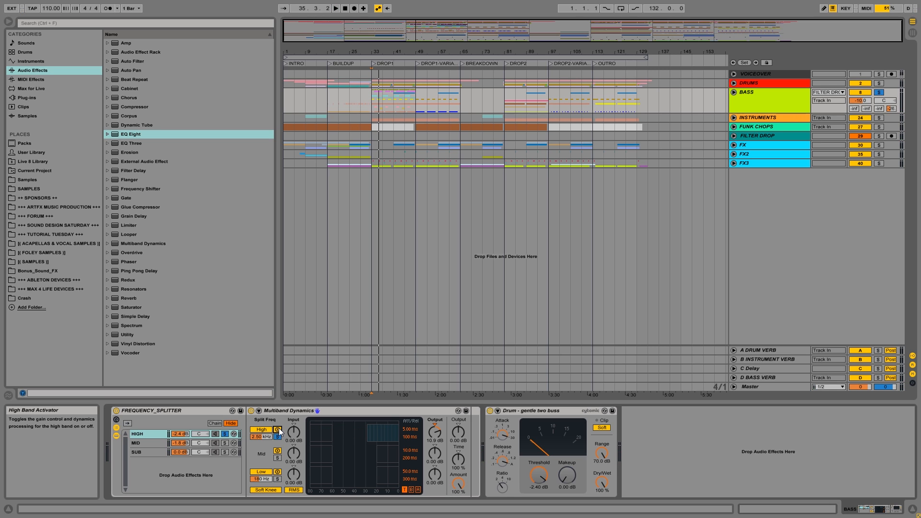
Unsolo the HIGH chain and compare the whole BASS group with the HIGH chain's high band processing on and off.
click(225, 433)
key(space)
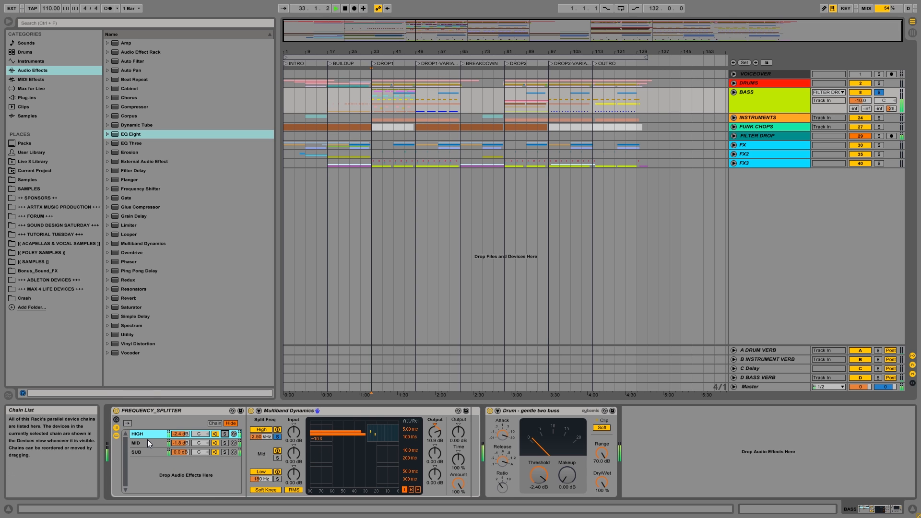
click(278, 430)
key(space)
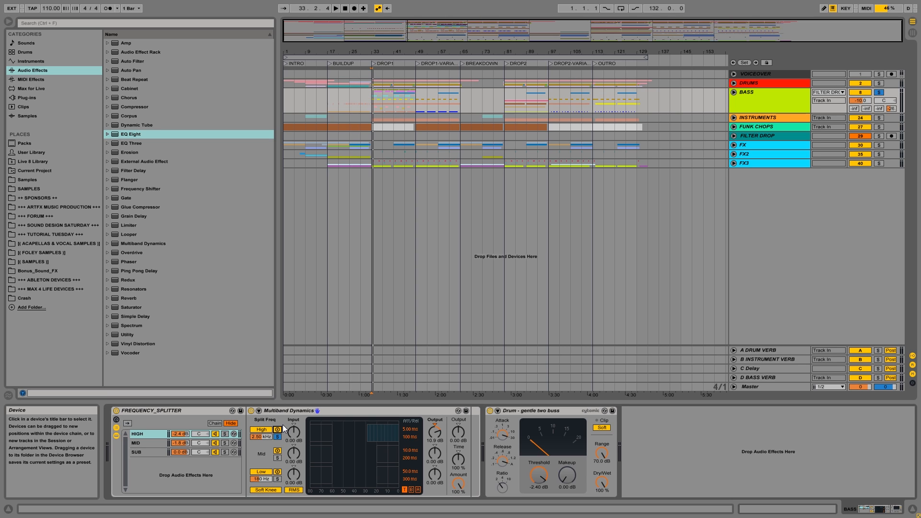
Examine the Utility device in the SUB chain and play the BASS group from the start of DROP1.
click(136, 452)
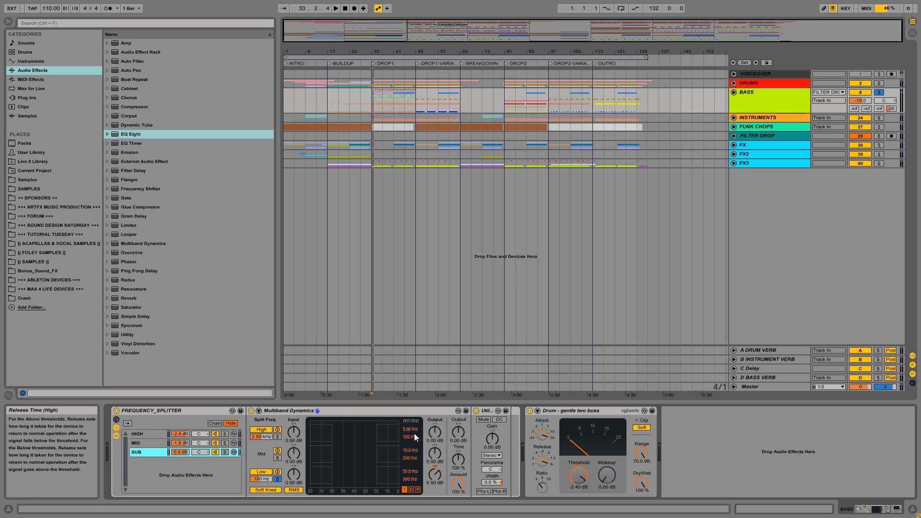
click(488, 412)
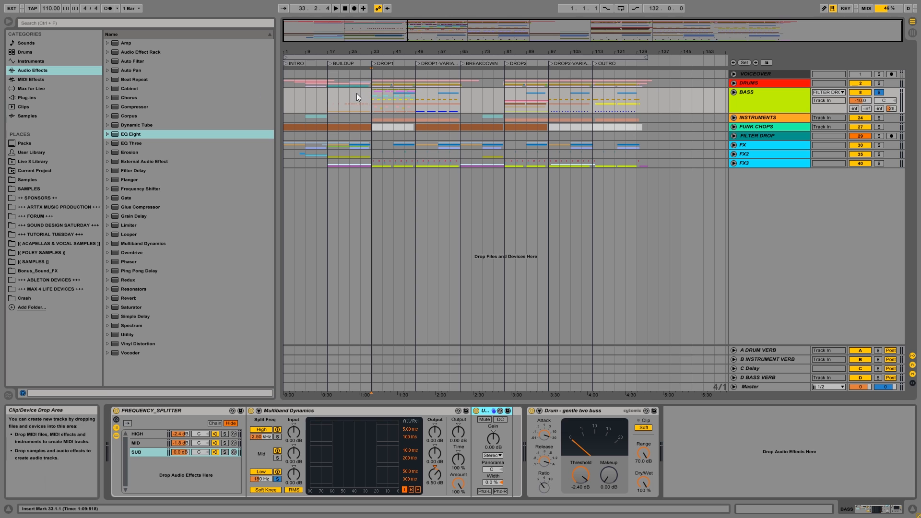
click(371, 97)
key(space)
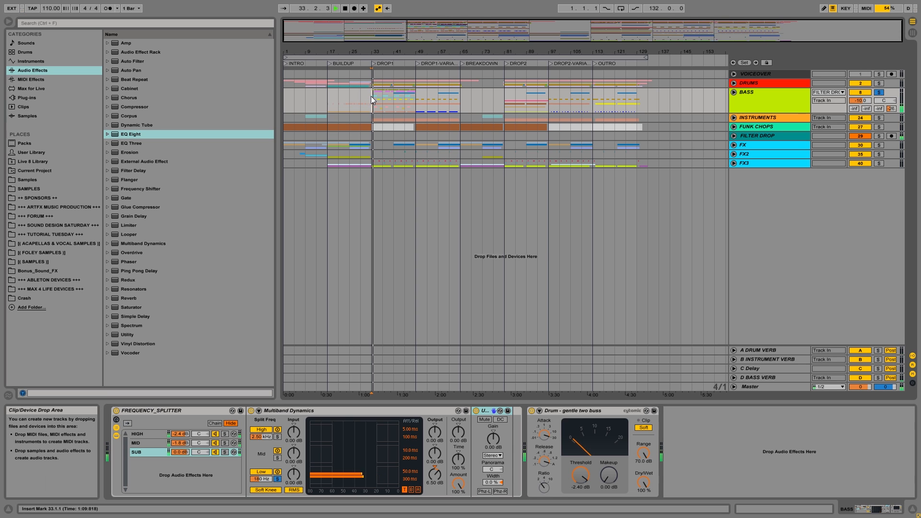
Add the Flux STTool plug-in at the end of the BASS group's device chain and place its window over the arrangement.
click(45, 98)
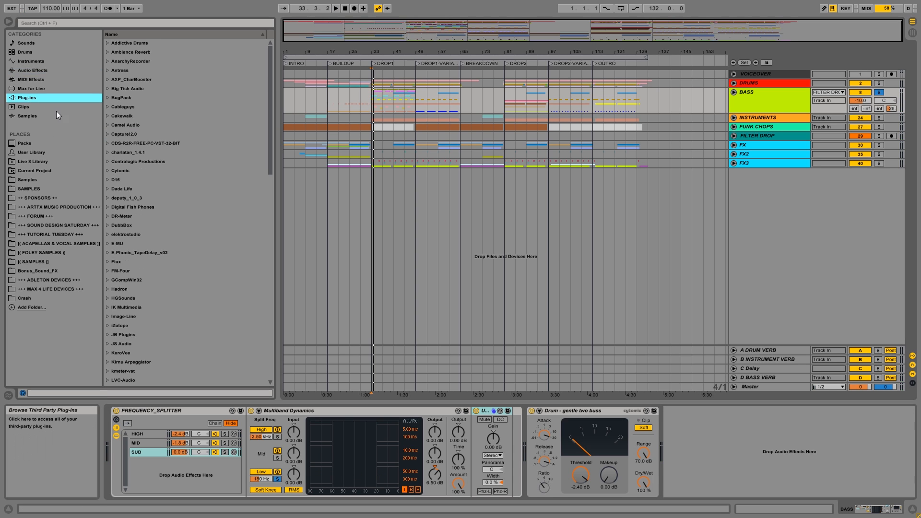
scroll(211, 245, down, 3)
scroll(212, 244, down, 4)
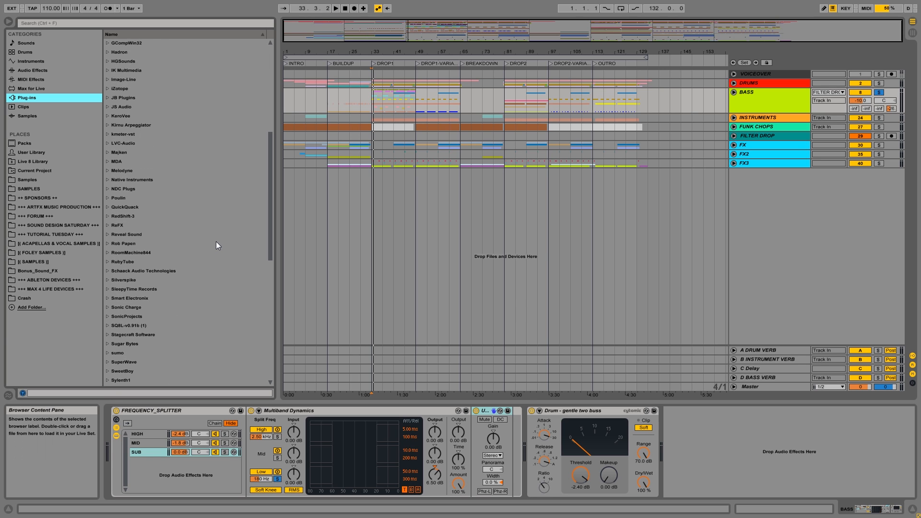
scroll(216, 241, up, 3)
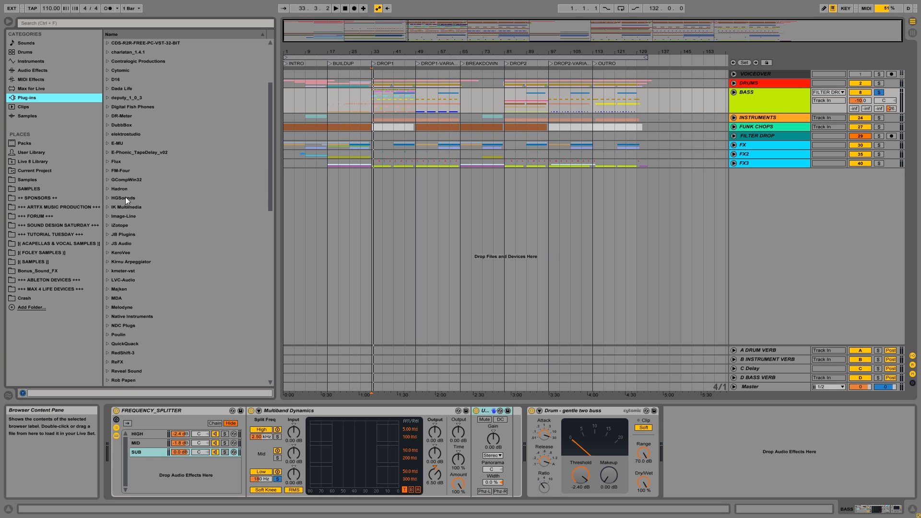
click(111, 162)
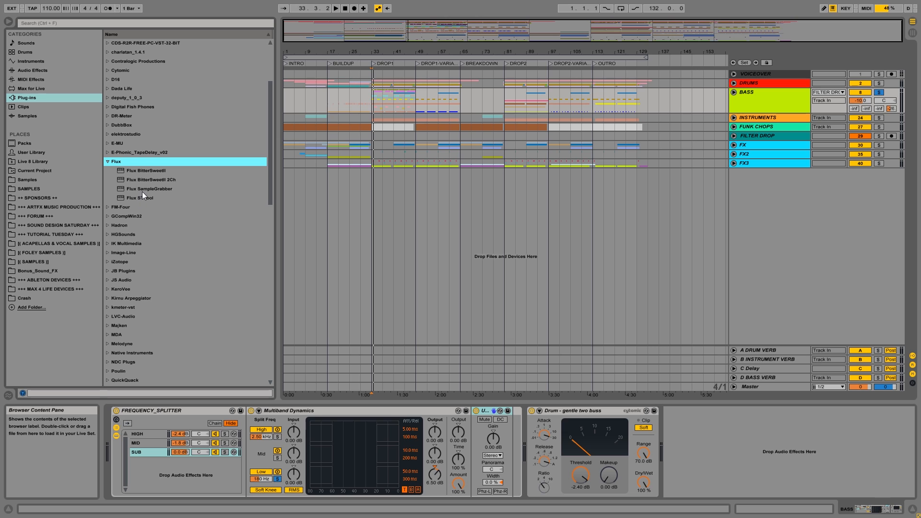
mouse_move(142, 198)
mouse_down()
mouse_move(598, 361)
mouse_move(589, 416)
mouse_move(710, 436)
mouse_move(605, 444)
mouse_move(697, 445)
mouse_up()
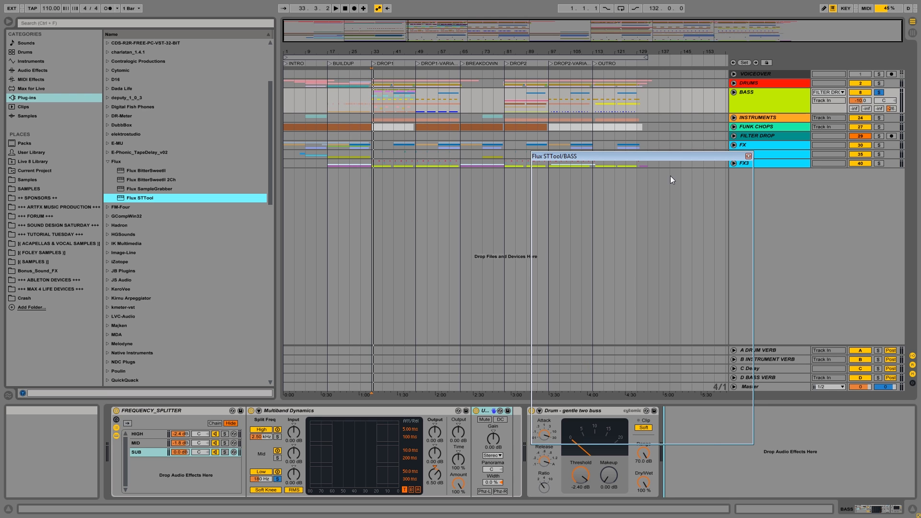
drag(637, 154, 474, 78)
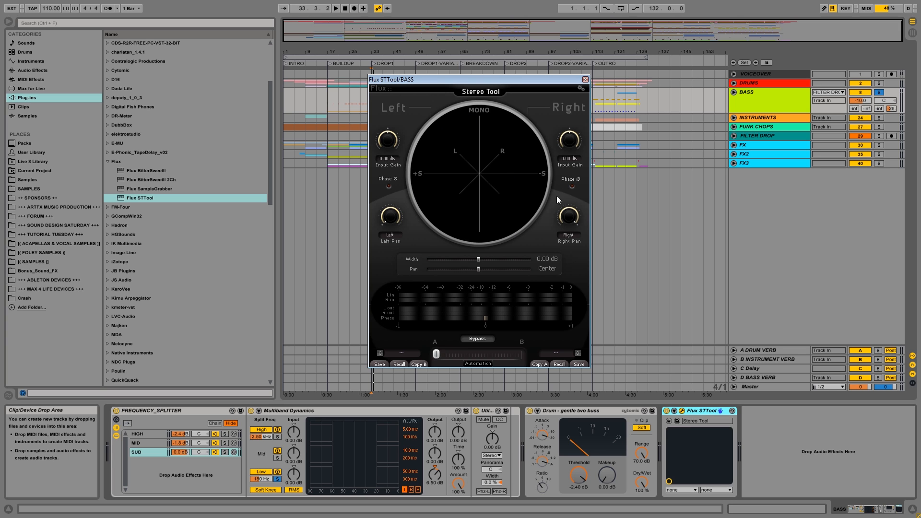
Play the BASS group through the Stereo Tool, and solo the D BASS VERB return track.
key(space)
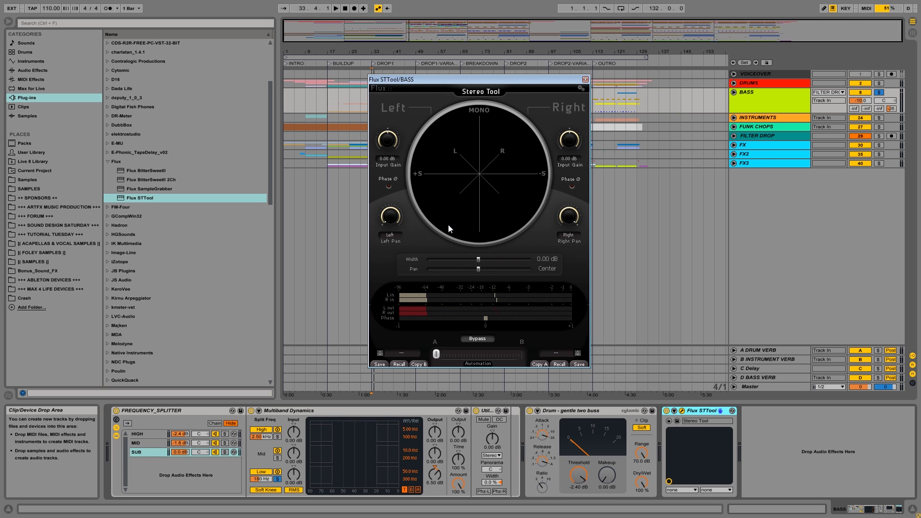
key(space)
key(space)
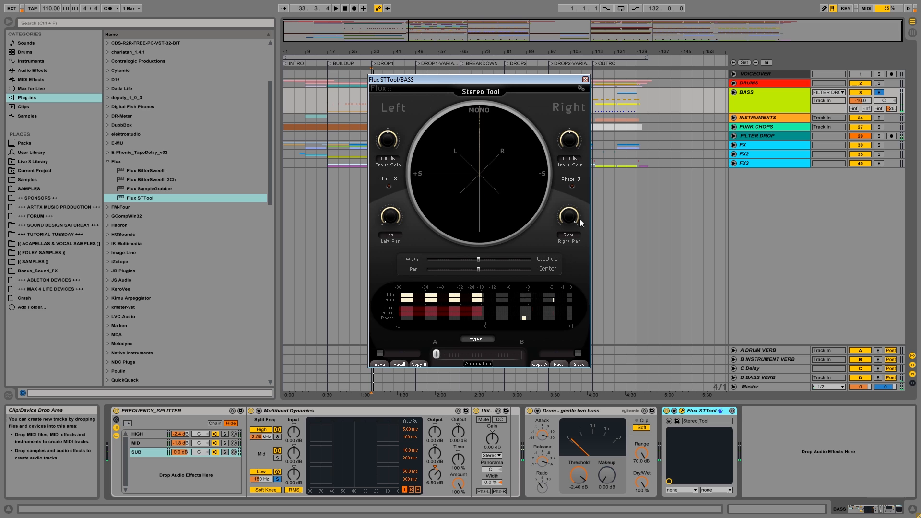
click(879, 378)
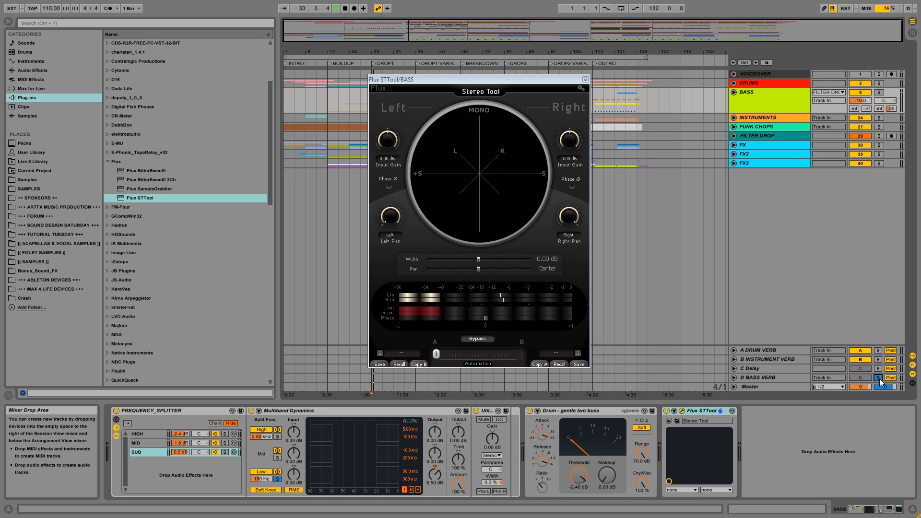
key(space)
key(space)
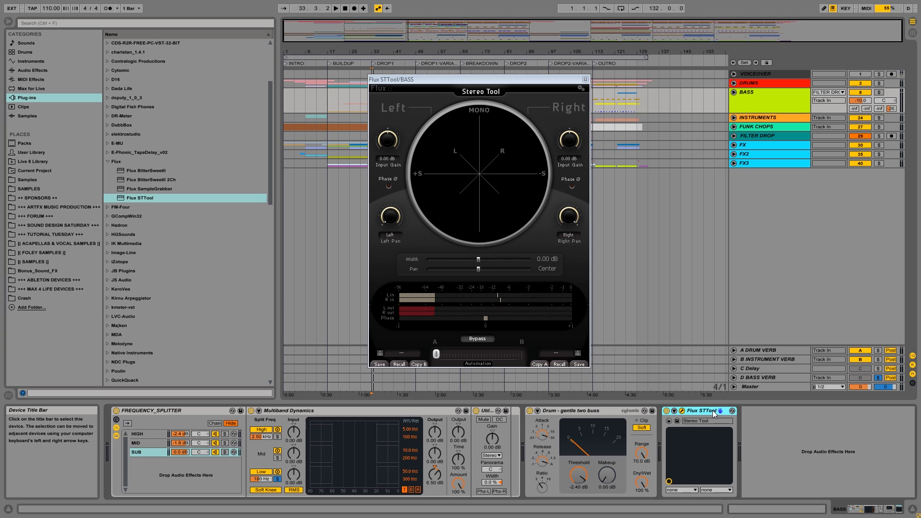
Remove Flux STTool from the BASS group and add it after TapeIt 2 on the Master track.
key(Delete)
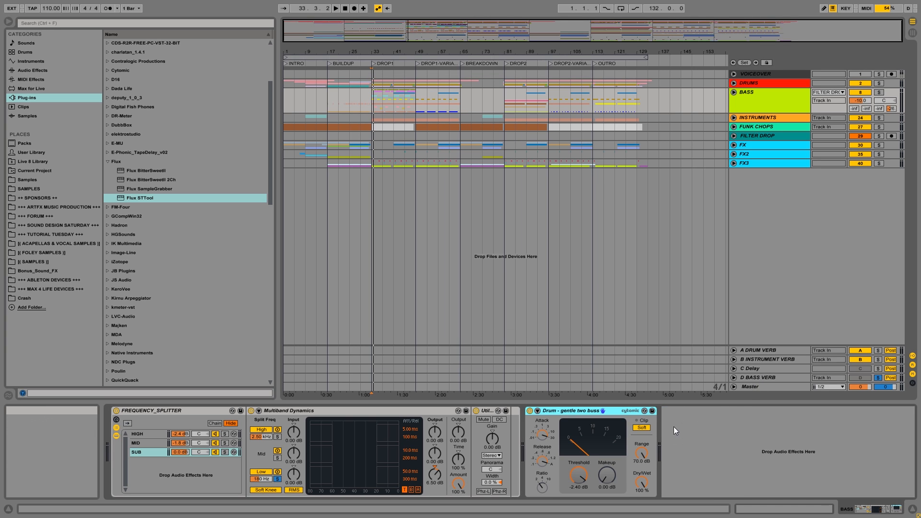
click(749, 384)
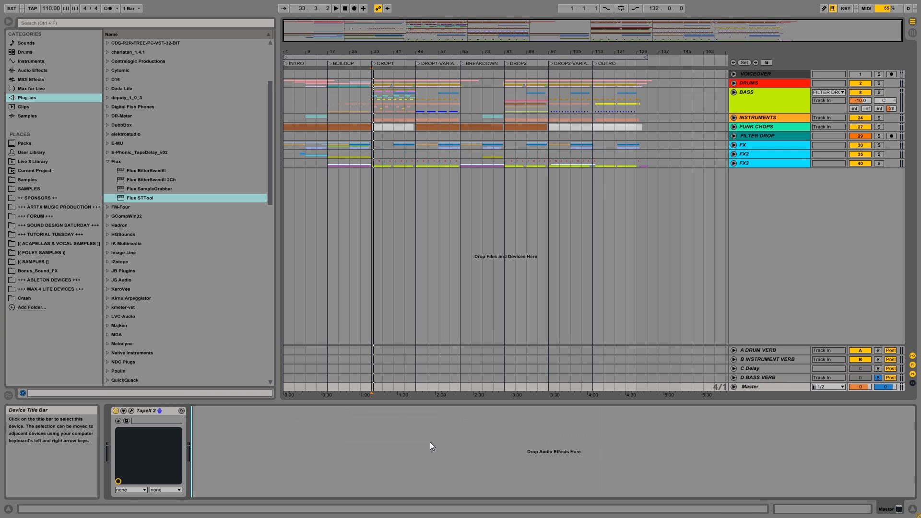
drag(258, 401, 259, 406)
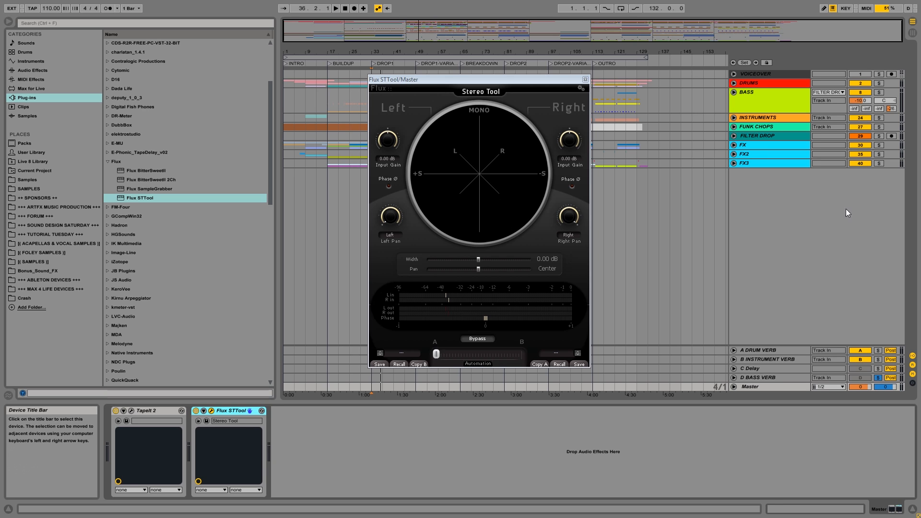
Remove Flux STTool from the Master track and add it at the end of the BASS group's device chain.
key(Delete)
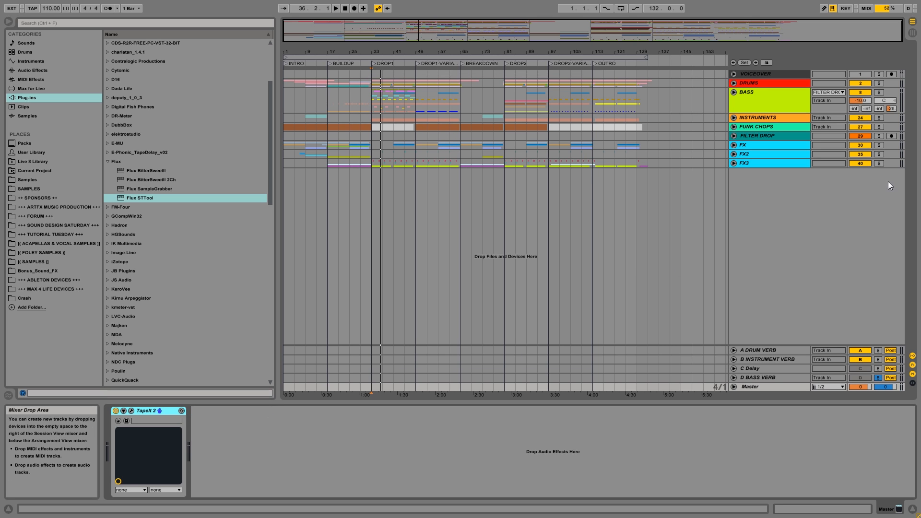
click(767, 90)
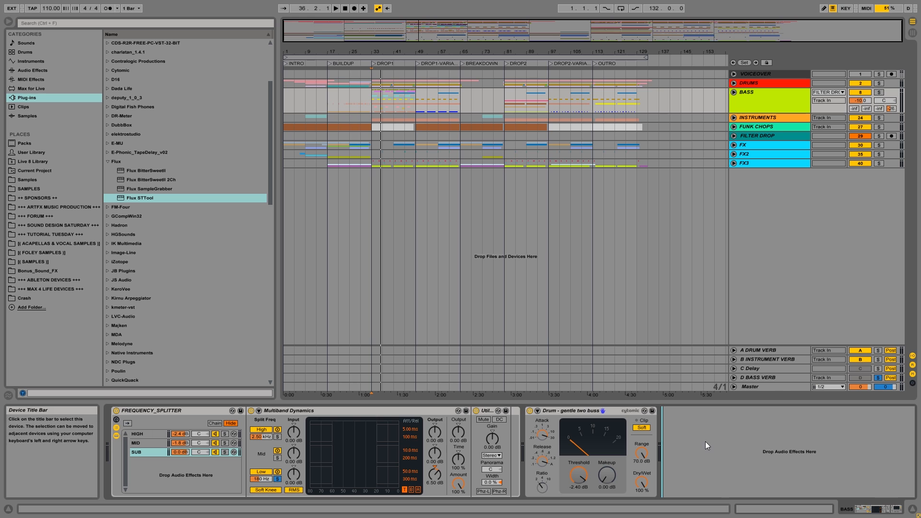
key(ctrl+v)
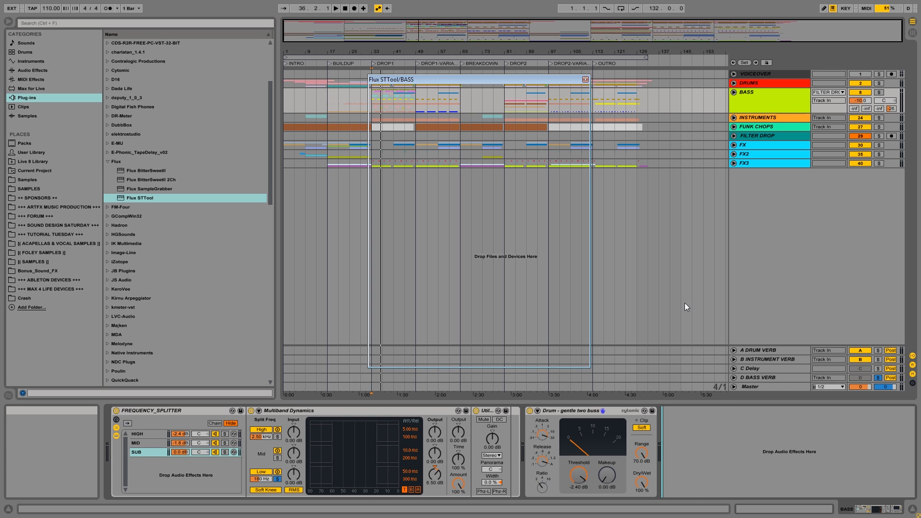
Play the BASS group from DROP1 through the Stereo Tool and raise its width to 1.75 dB.
key(space)
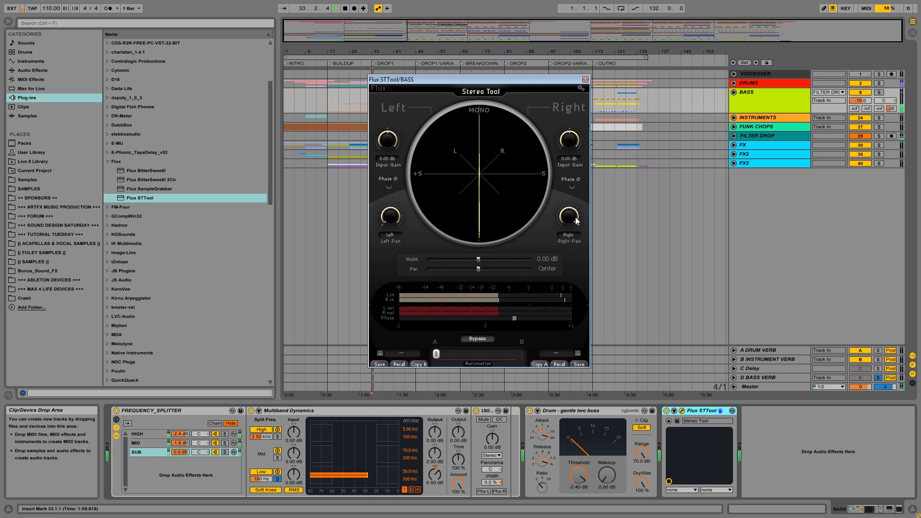
key(space)
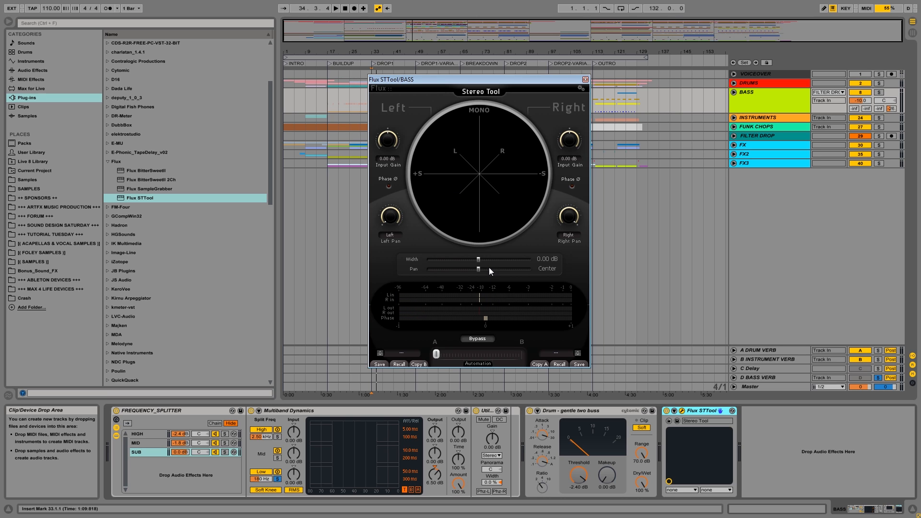
drag(479, 260, 496, 260)
key(space)
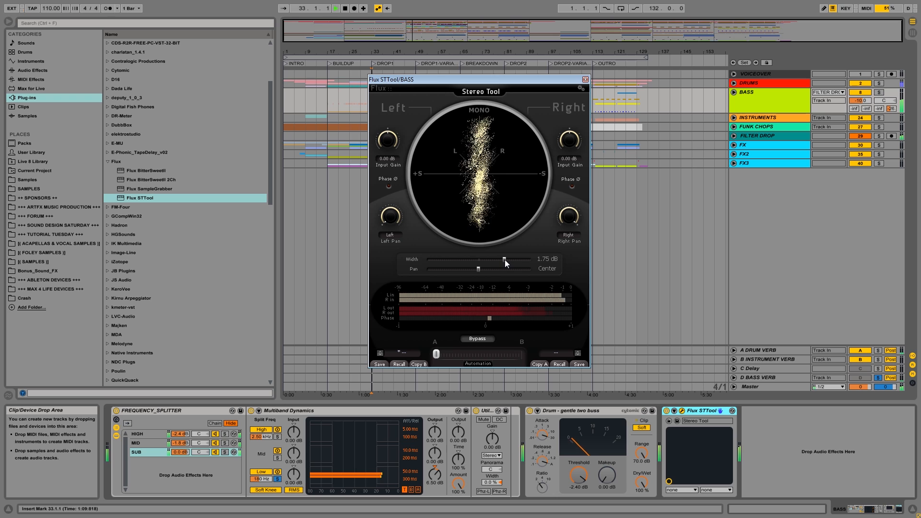
Lower the Stereo Tool's width to 0.01 dB while the BASS group plays, and stop playback.
mouse_move(505, 260)
mouse_down()
mouse_move(544, 261)
mouse_move(405, 256)
mouse_move(486, 258)
mouse_up()
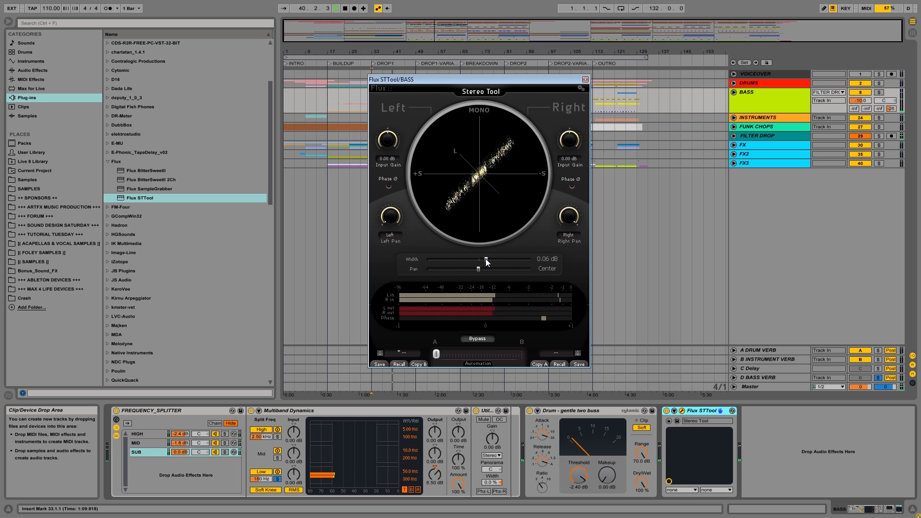
drag(486, 258, 481, 258)
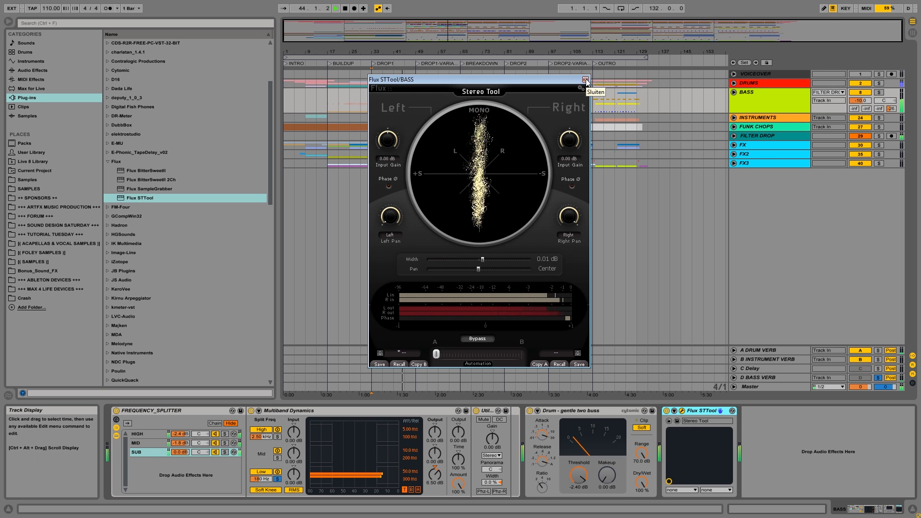
key(space)
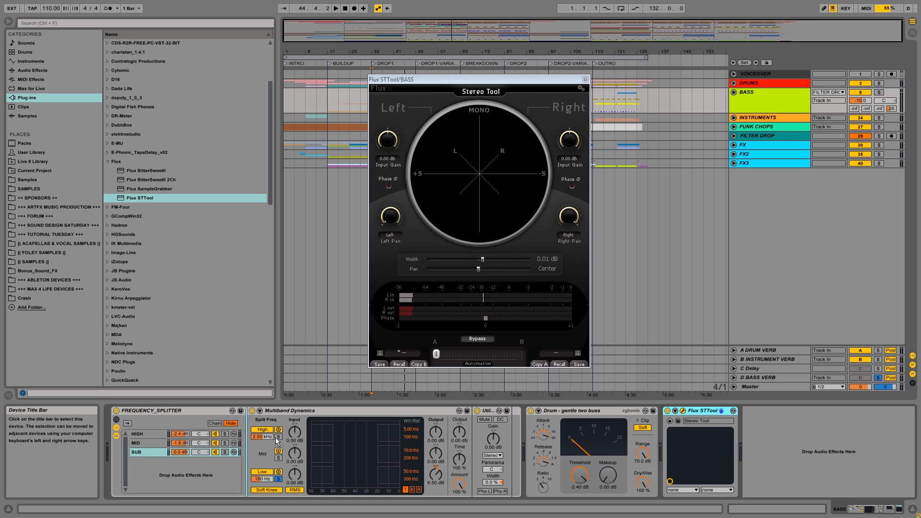
Place Flux STTool after Multiband Dynamics in the HIGH chain and raise its width to 0.58 dB during playback.
click(144, 434)
click(144, 434)
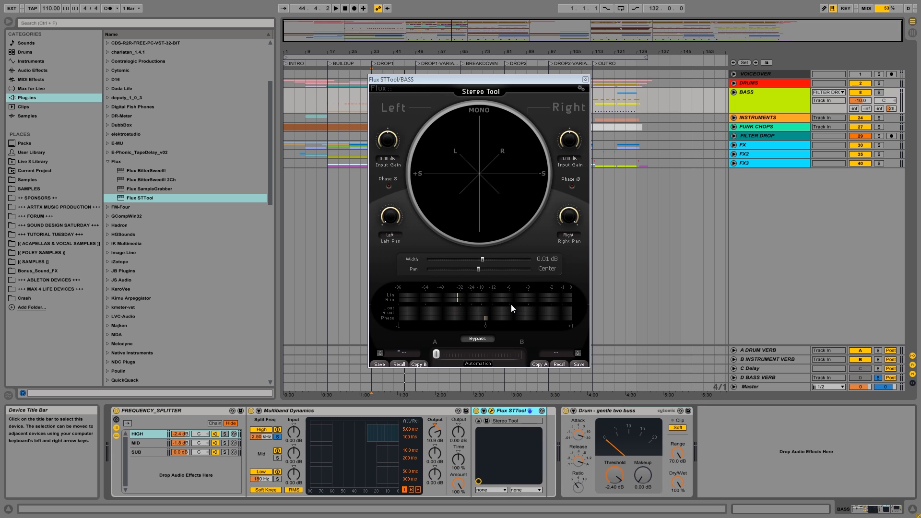
key(space)
click(482, 261)
drag(483, 261, 496, 263)
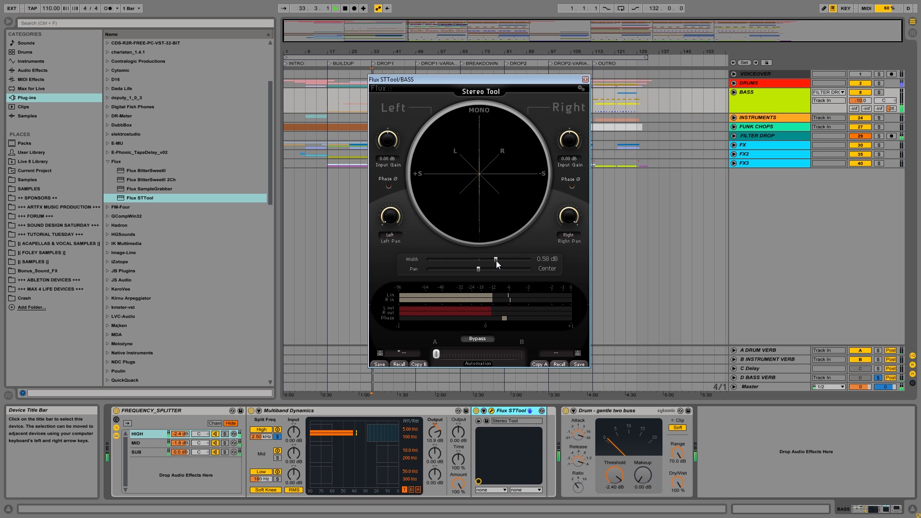
key(space)
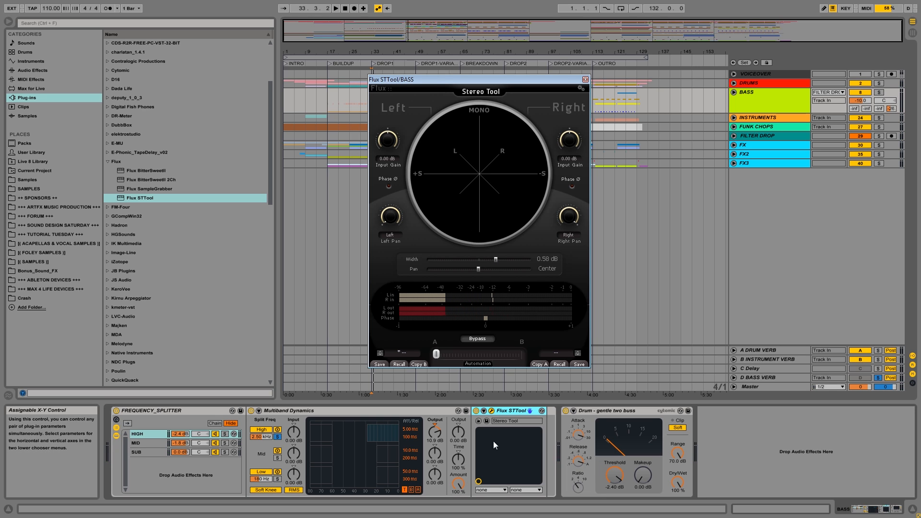
Play from DROP1 while adjusting the HIGH chain's volume in FREQUENCY_SPLITTER, and set it to -1.5 dB.
mouse_move(180, 433)
mouse_down()
mouse_move(180, 423)
mouse_move(180, 438)
mouse_up()
key(space)
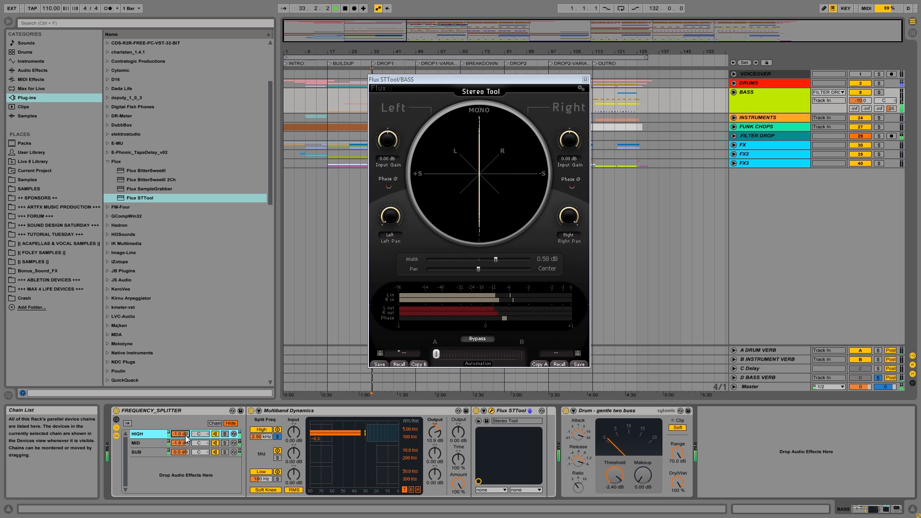
key(space)
key(space)
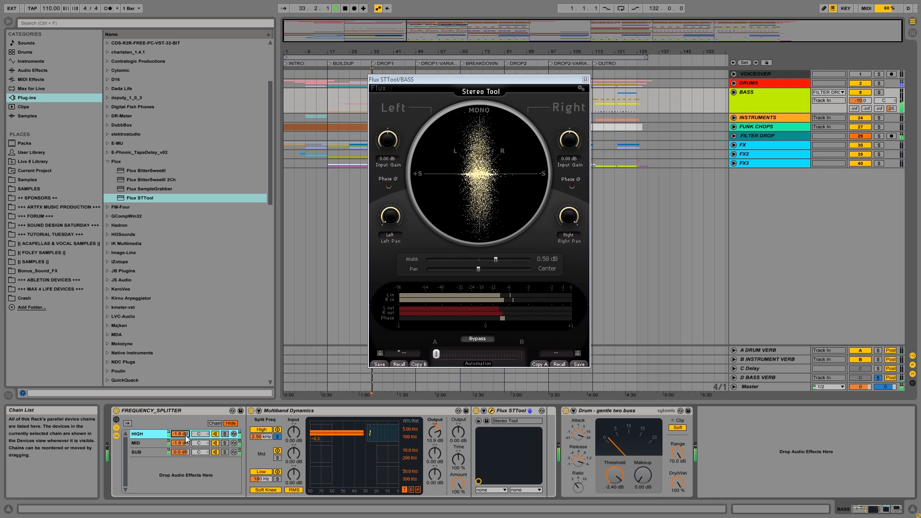
drag(185, 439, 186, 438)
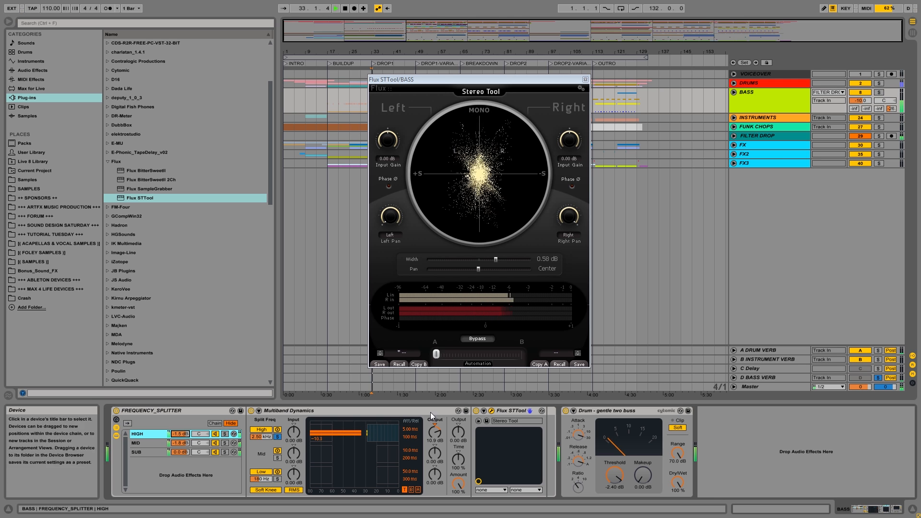
Compare the HIGH chain's sound with Flux STTool enabled and disabled, and close the Stereo Tool window.
key(space)
key(space)
click(478, 411)
click(478, 410)
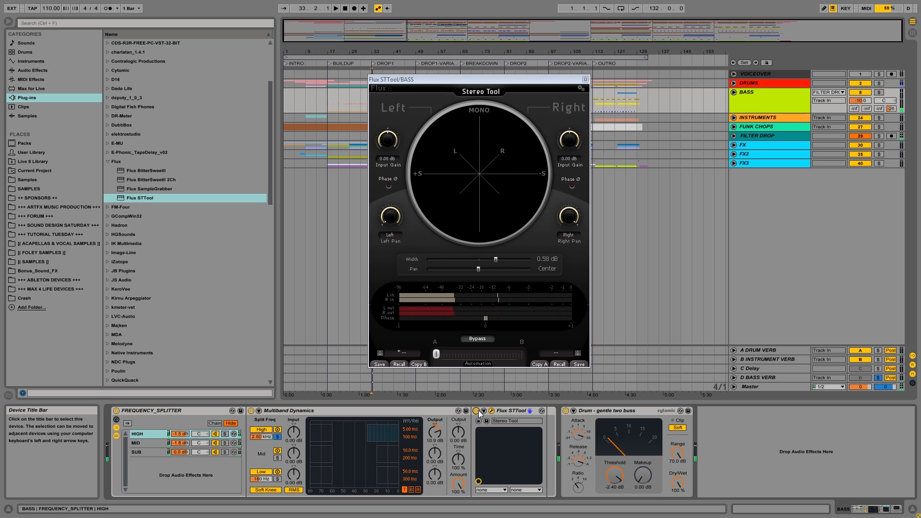
key(space)
key(space)
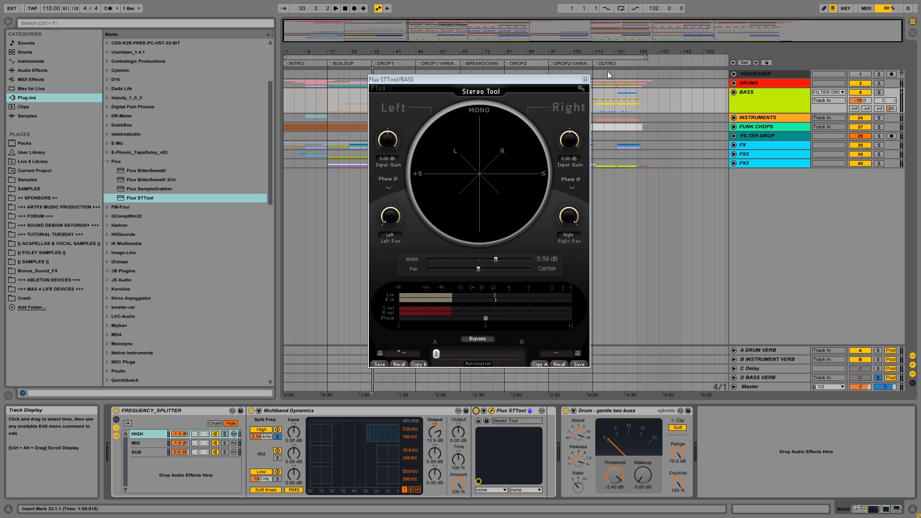
click(586, 79)
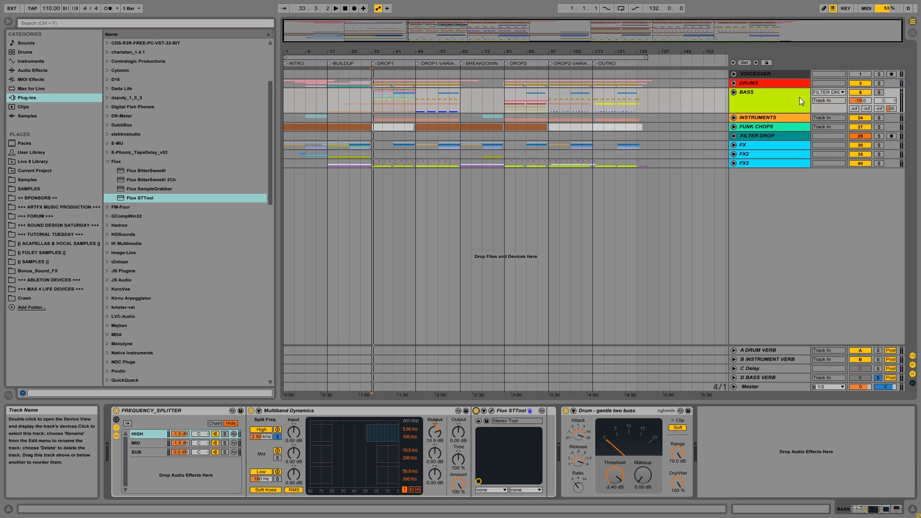
Listen to the BASS group from DROP1 and from the start of the DROP1 variation at bar 49.
click(737, 101)
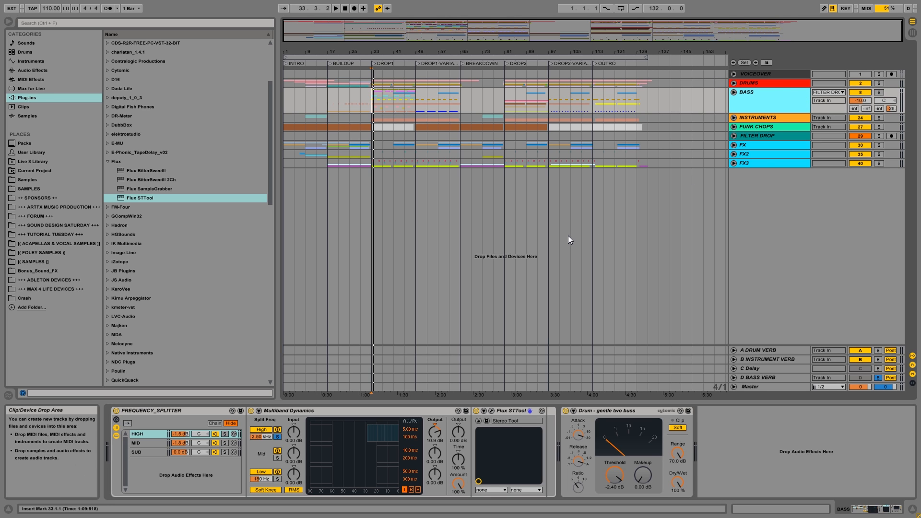
key(space)
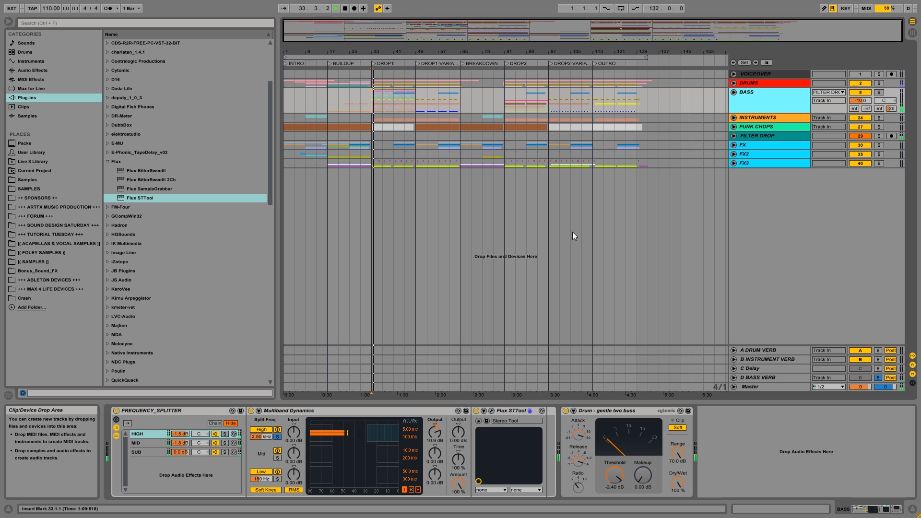
key(space)
click(416, 98)
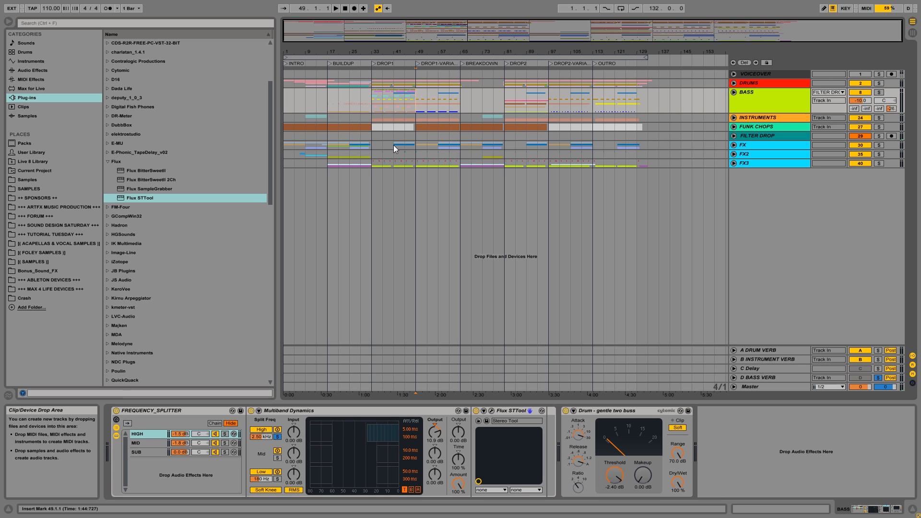
key(space)
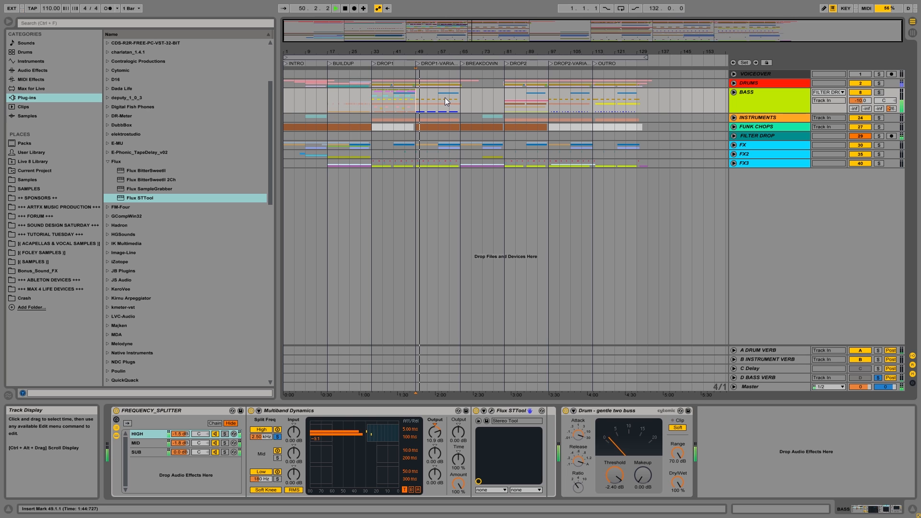
key(space)
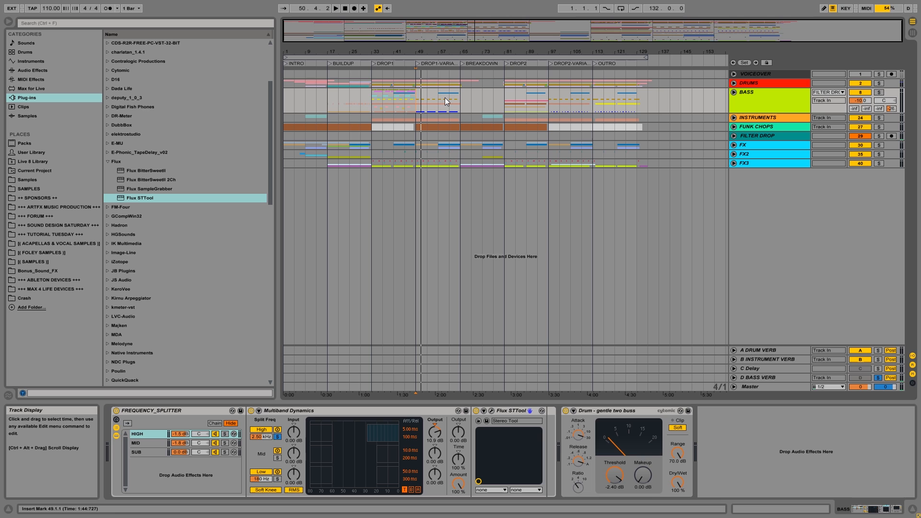
Move the INSTRUMENTS group below the FILTER DROP track.
click(756, 117)
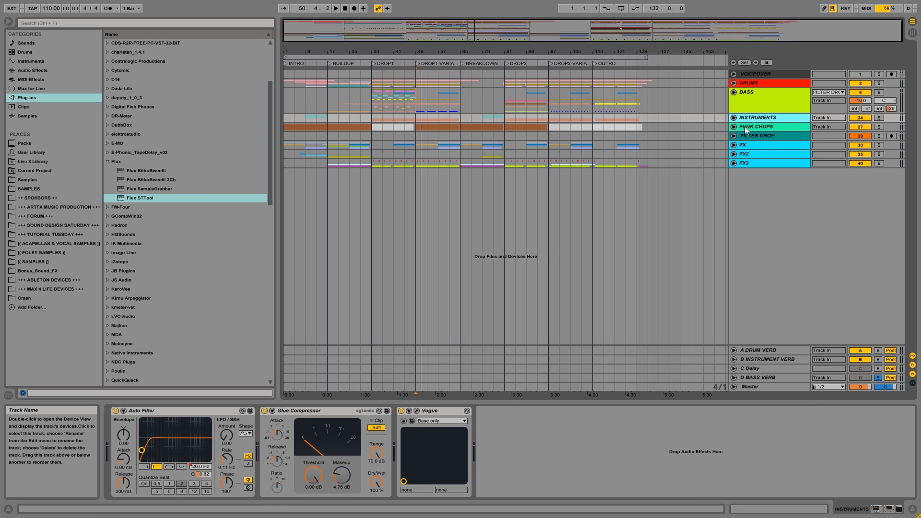
click(747, 126)
click(757, 119)
drag(758, 120, 759, 148)
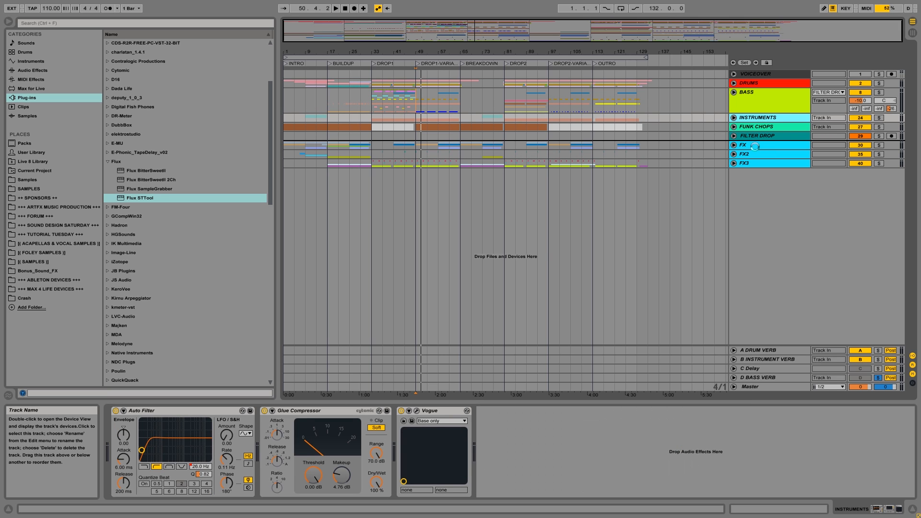
drag(768, 113, 769, 109)
Examine the FUNK CHOPS group's contents and the device chains of FUNK CHOPS and FILTER DROP.
click(761, 118)
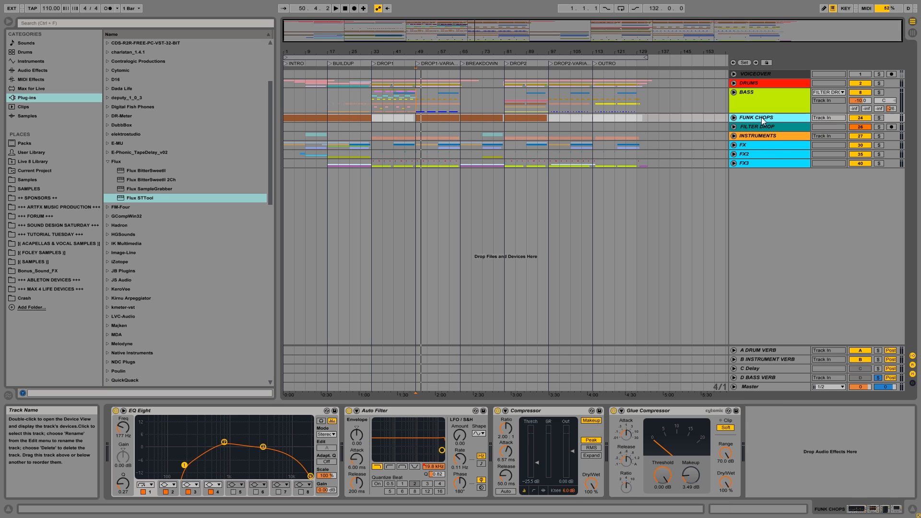
click(734, 118)
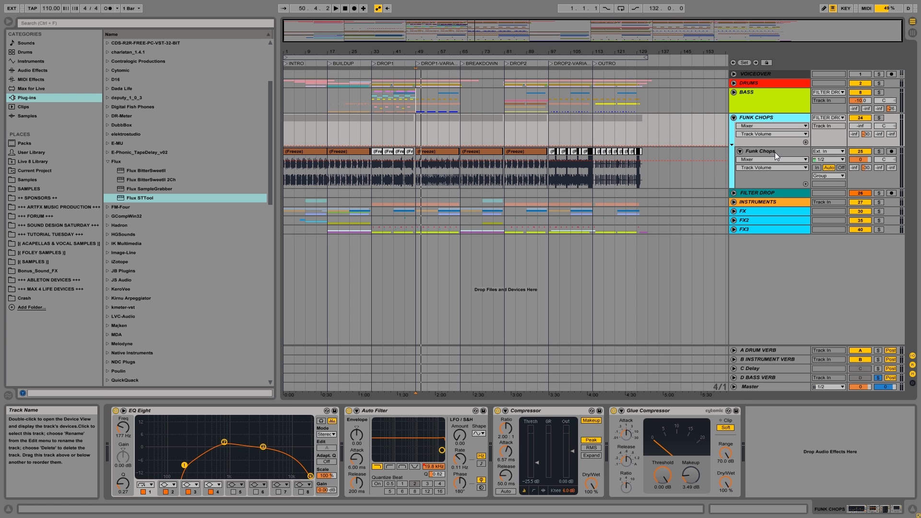
click(733, 118)
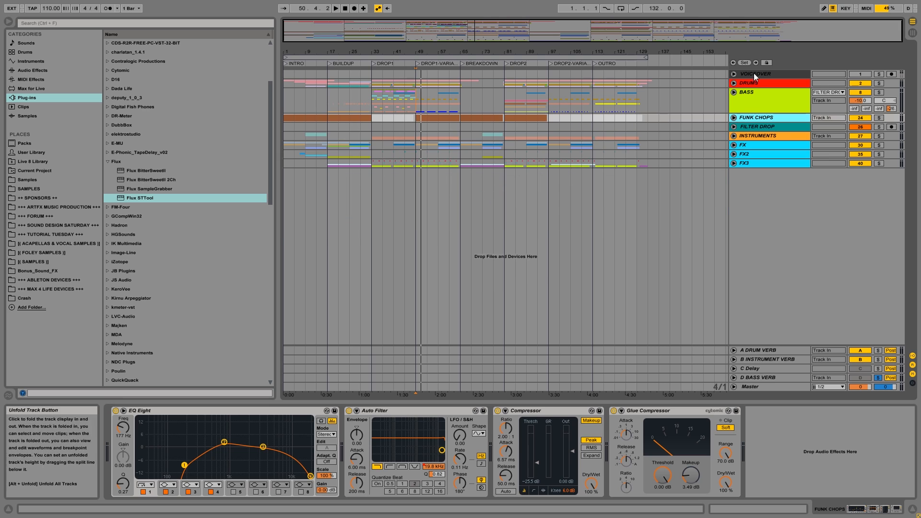
click(760, 125)
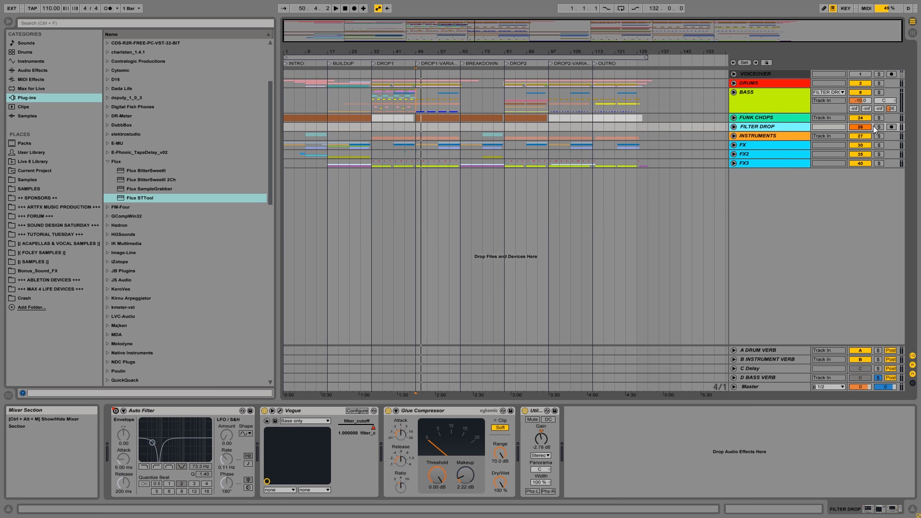
Unfold the FUNK CHOPS group, solo the FILTER DROP track, and show the FUNK CHOPS group's devices.
click(734, 118)
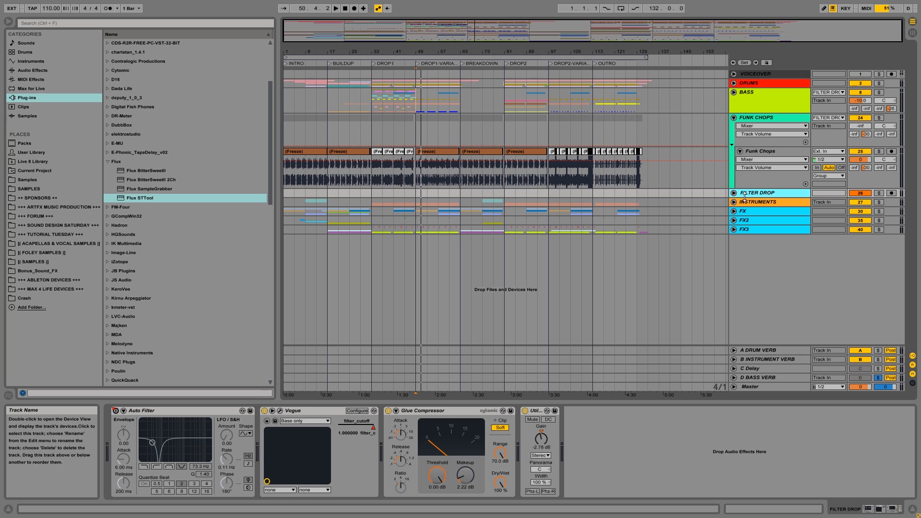
click(879, 193)
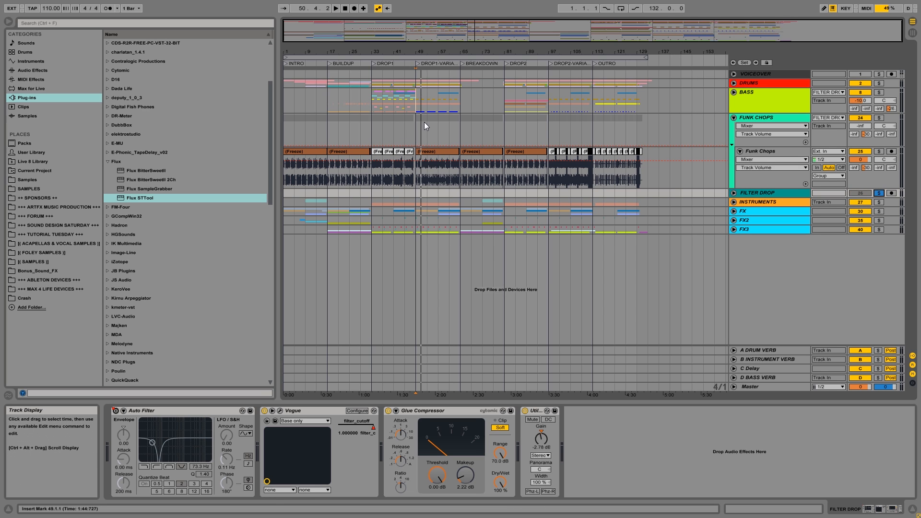
click(760, 98)
click(752, 117)
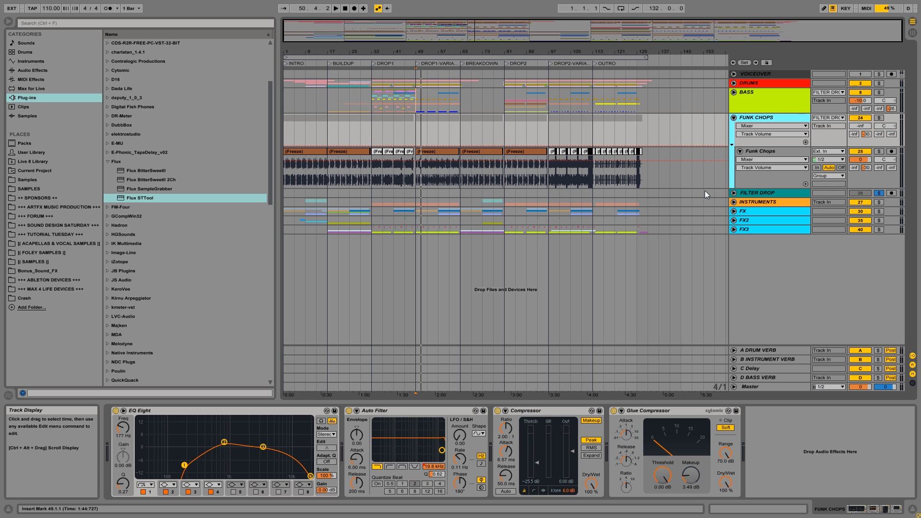
Play from bar 49 and raise the FUNK CHOPS group's volume to -15.0 dB.
key(space)
click(864, 127)
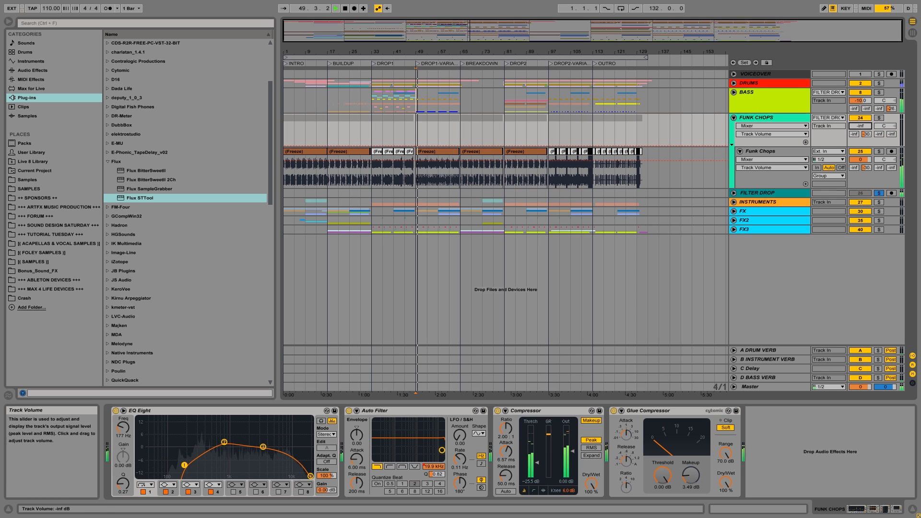
drag(864, 126, 864, 114)
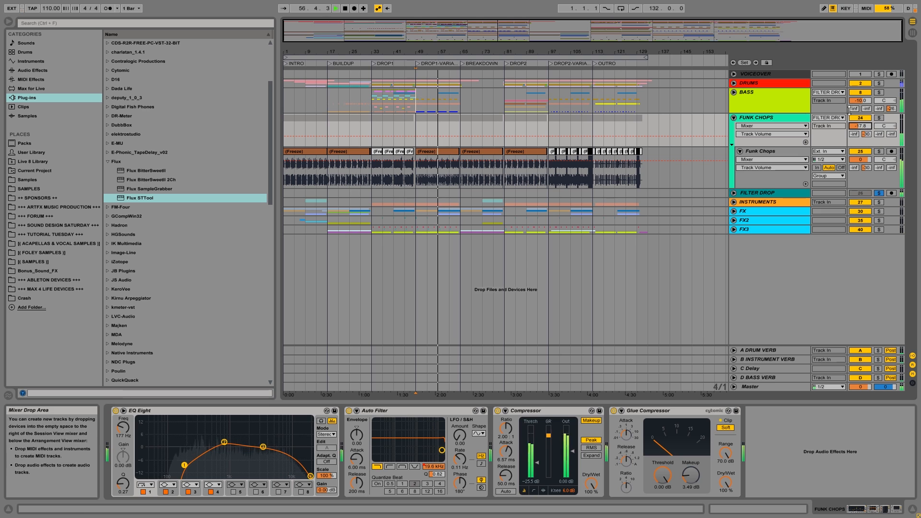
drag(861, 126, 861, 126)
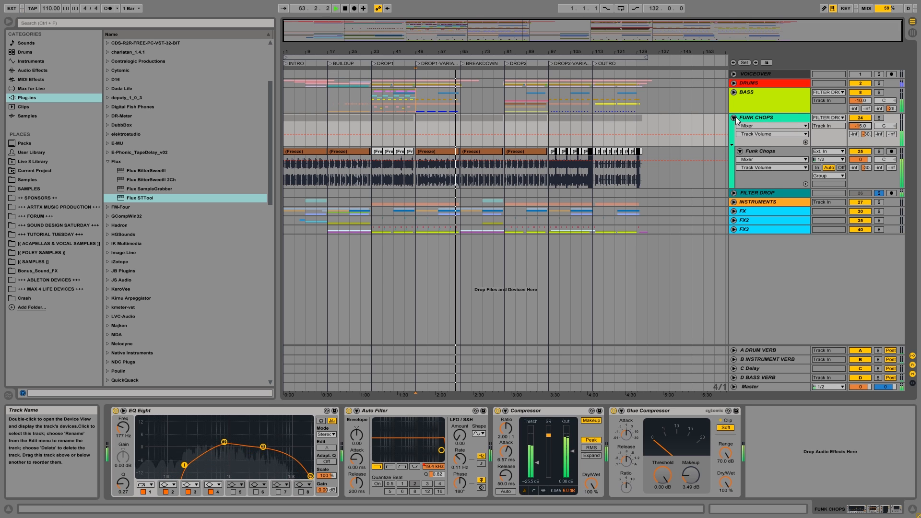
Solo the FUNK CHOPS group in place of FILTER DROP and listen to it from bar 49 with the group unfolded.
click(767, 117)
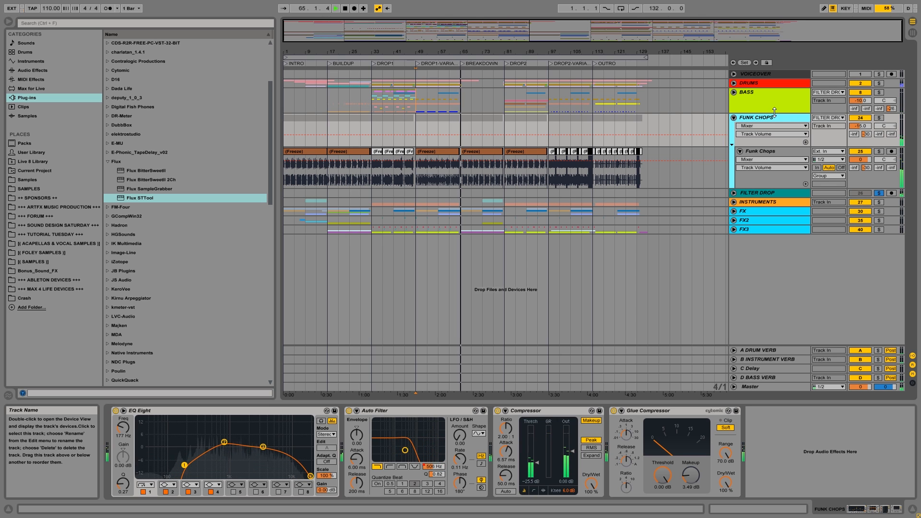
key(c)
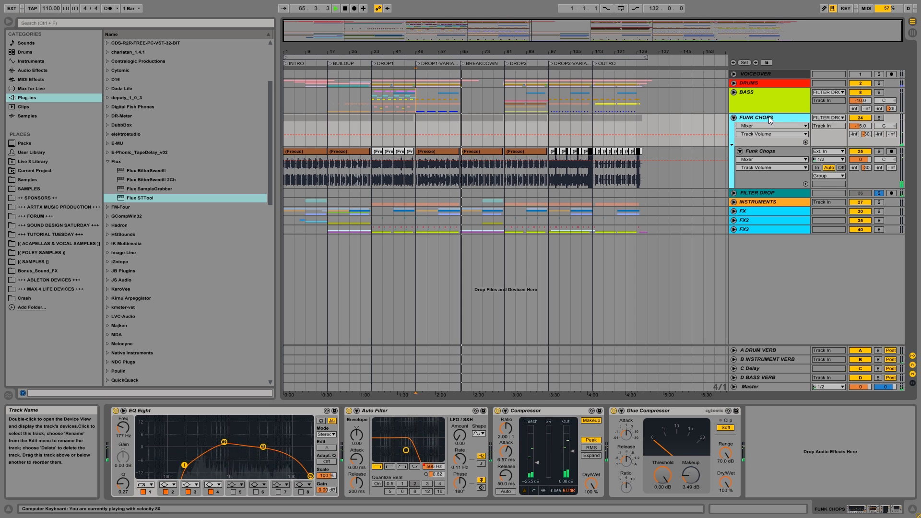
click(733, 118)
click(880, 119)
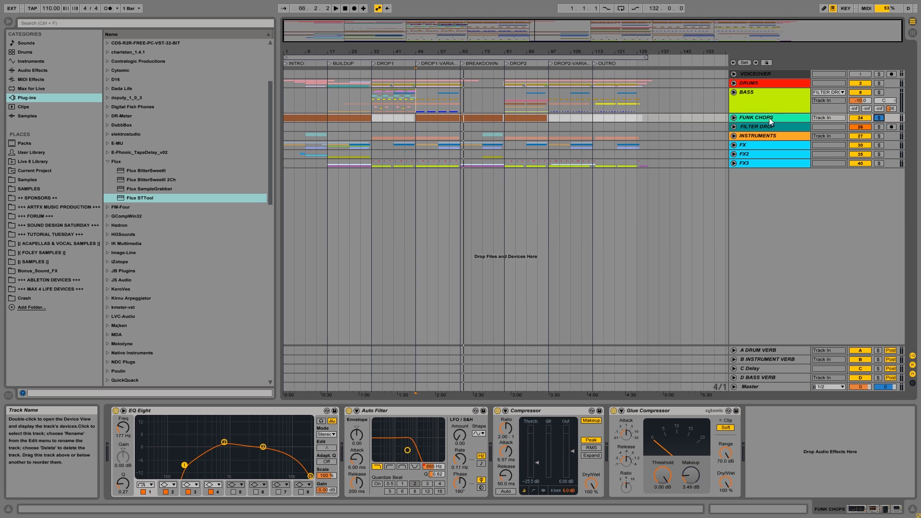
click(734, 118)
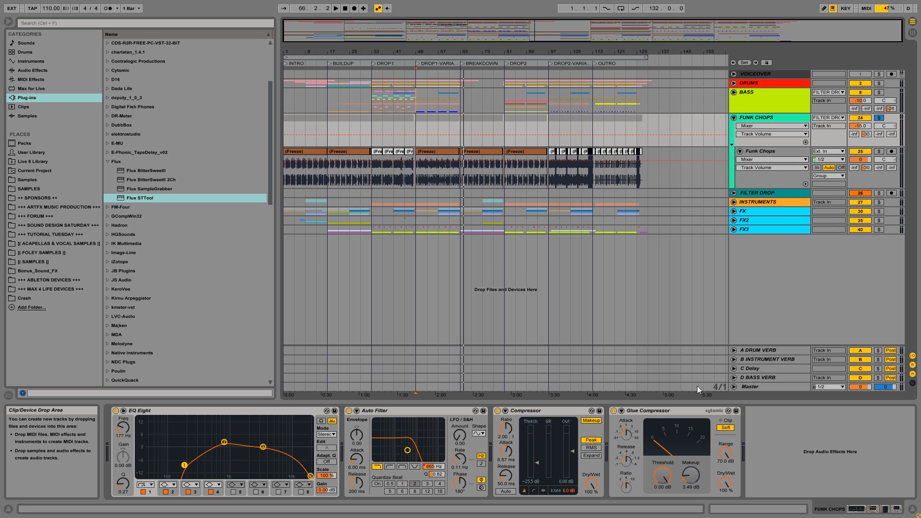
key(space)
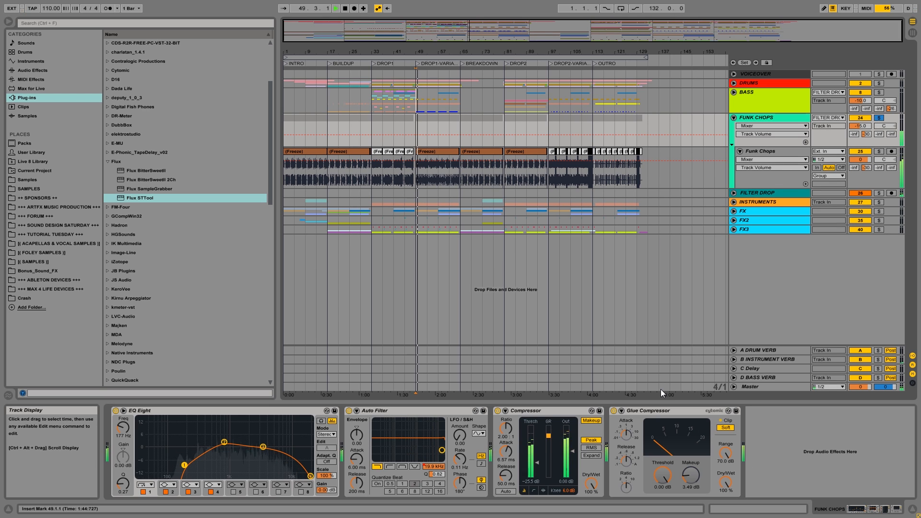
key(space)
Add Flux STTool after the Glue Compressor at the end of the FUNK CHOPS group's device chain.
drag(140, 196, 785, 465)
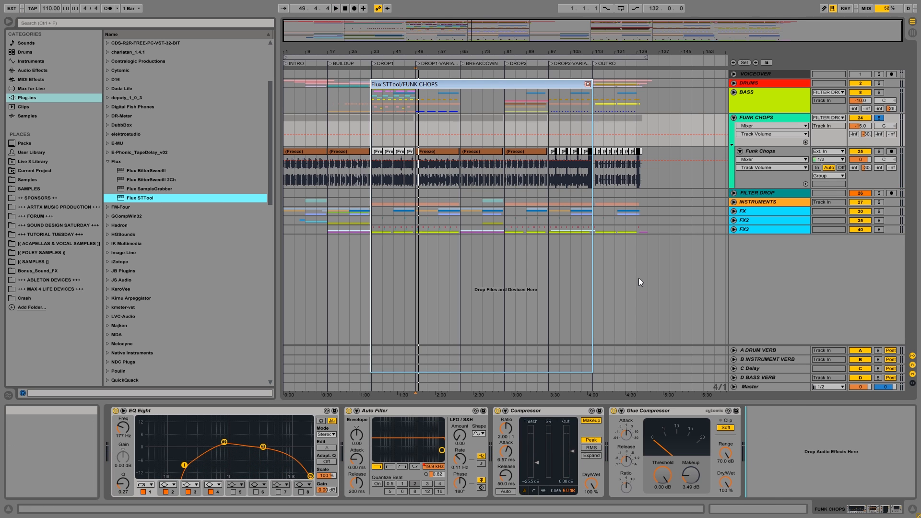
Play the FUNK CHOPS group to check its stereo image in Stereo Tool, stop, and delete Flux STTool from its chain.
key(space)
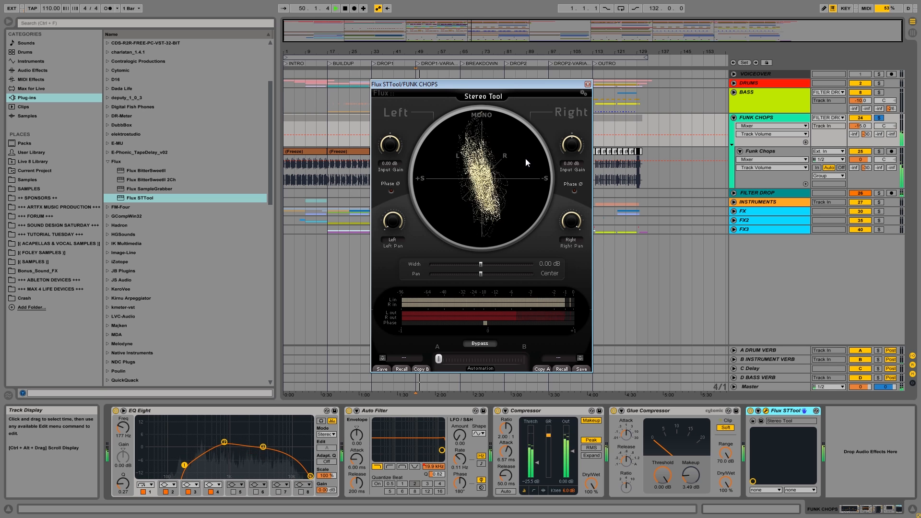
key(space)
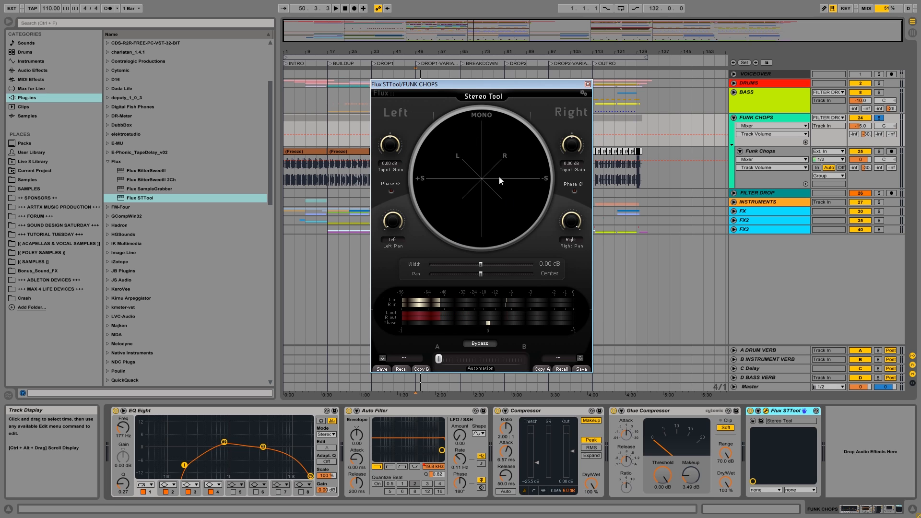
click(782, 411)
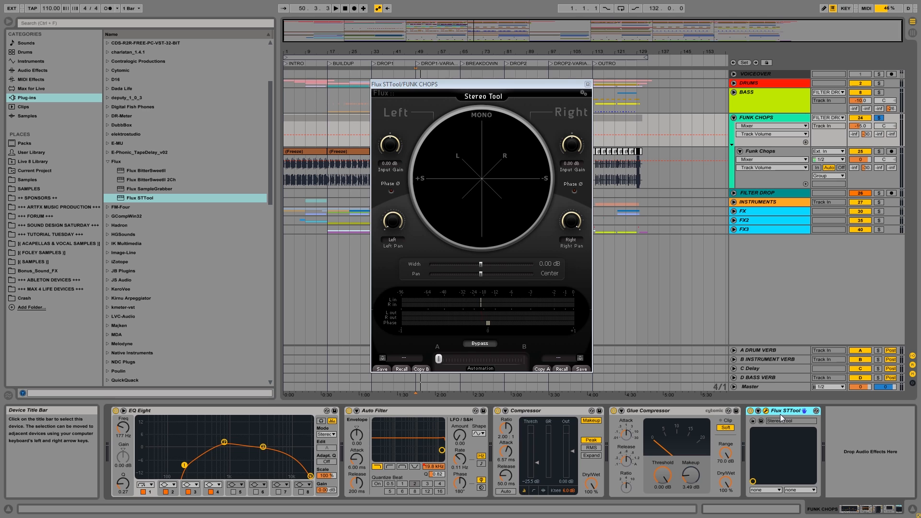
key(Delete)
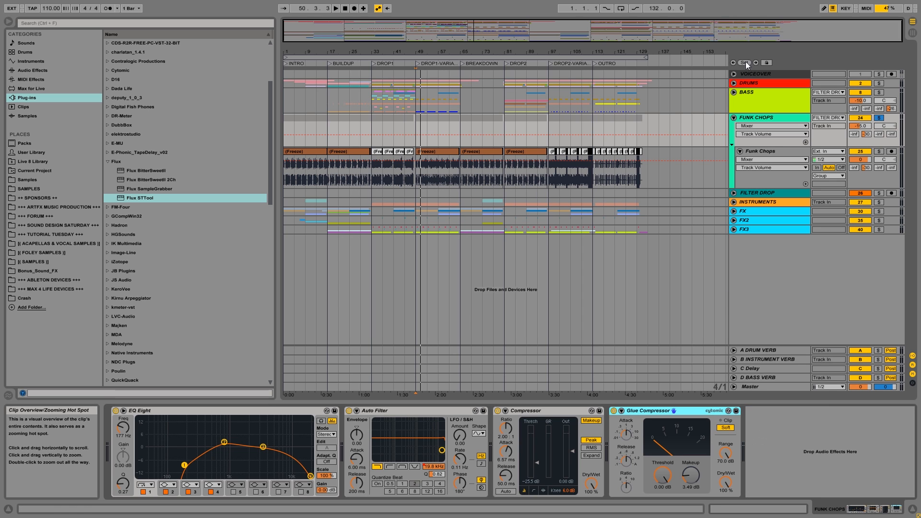
Delete the Flux STTool device from the BASS group's FREQUENCY_SPLITTER chain.
click(749, 92)
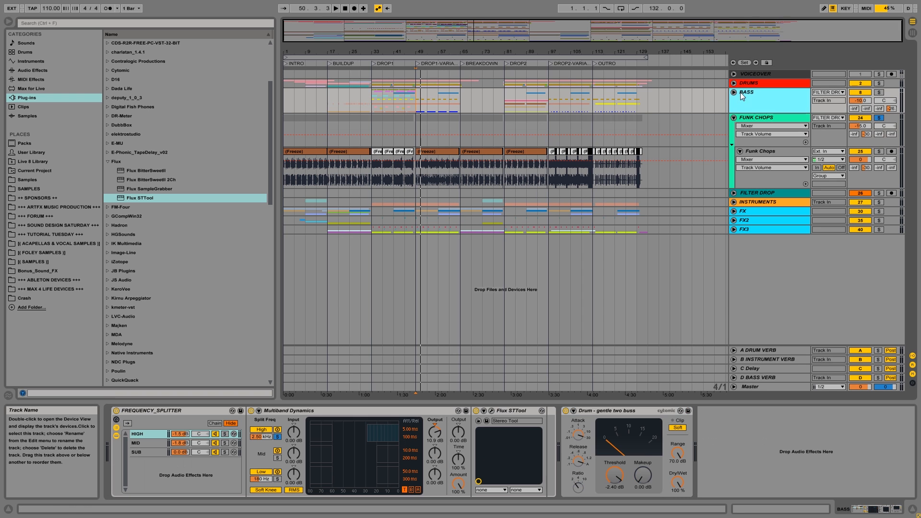
click(516, 412)
key(Delete)
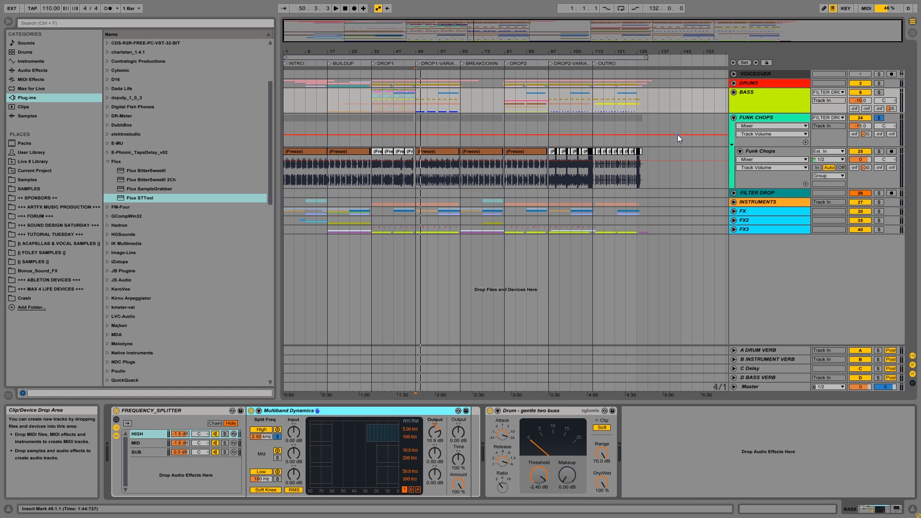
Open the Vogue plug-in on FILTER DROP and adjust its preamp Overdrive to about 5.3 dB during playback from bar 49.
click(765, 151)
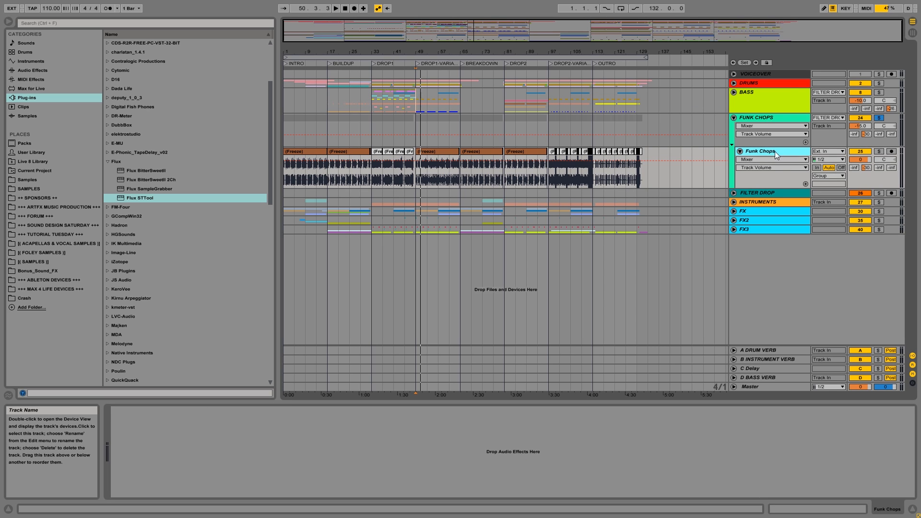
click(767, 192)
key(space)
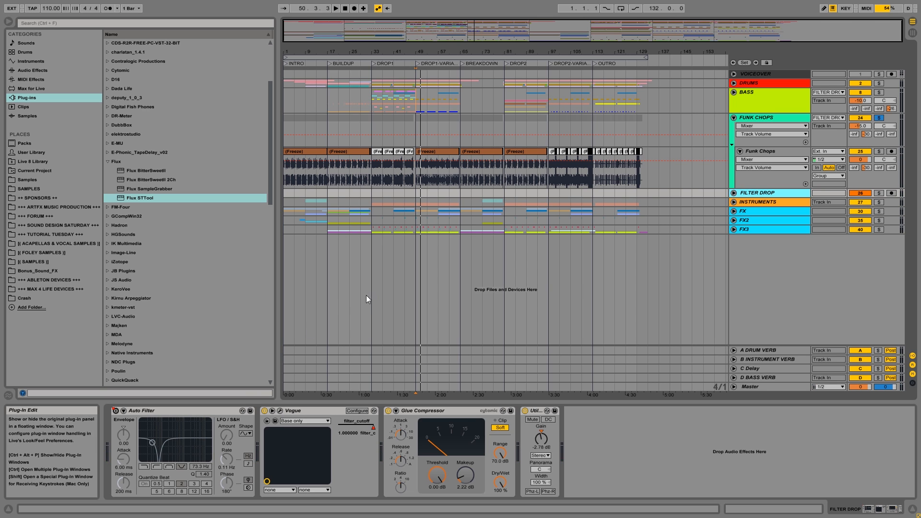
drag(509, 260, 448, 85)
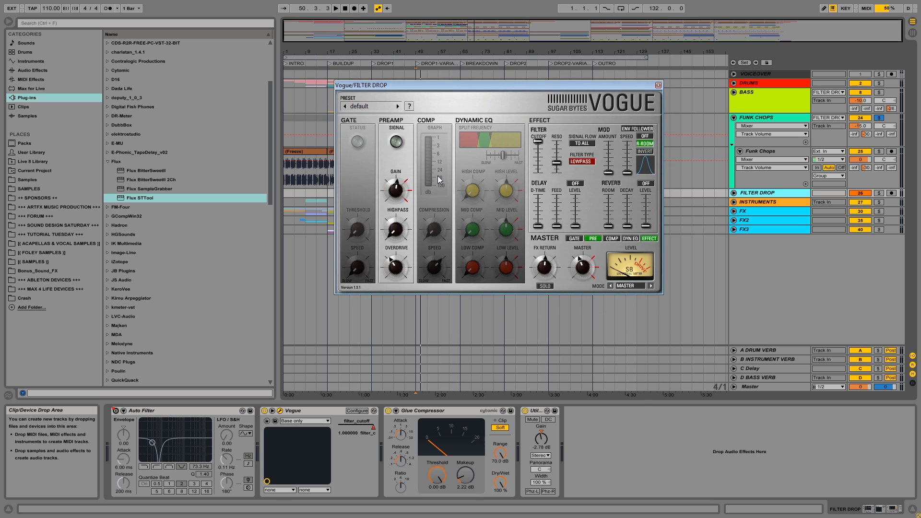
mouse_move(398, 235)
mouse_move(397, 274)
key(space)
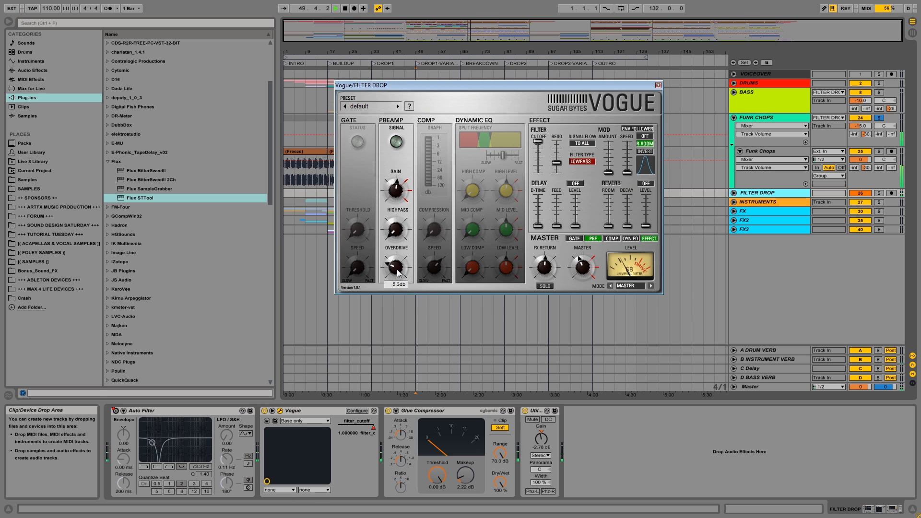
drag(397, 270, 396, 271)
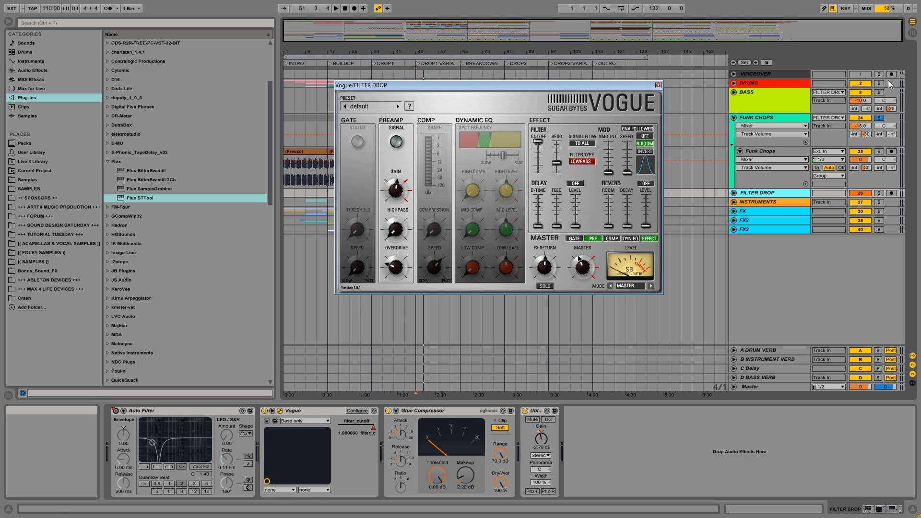
Solo FILTER DROP in place of FUNK CHOPS, start playback from bar 49, and close the Vogue window.
click(882, 194)
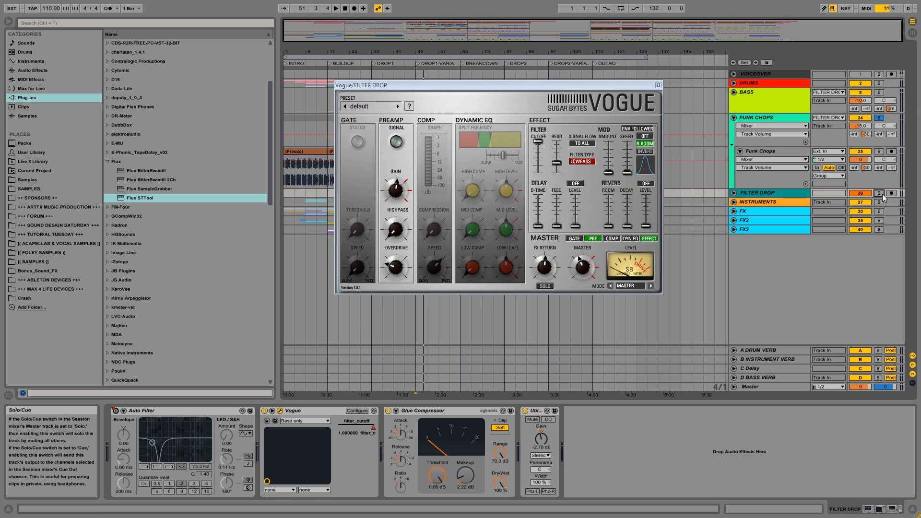
key(space)
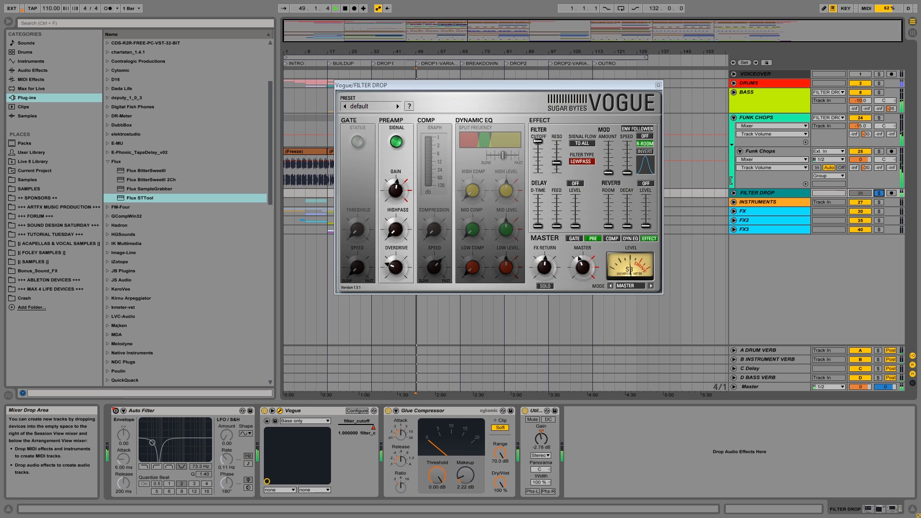
click(658, 85)
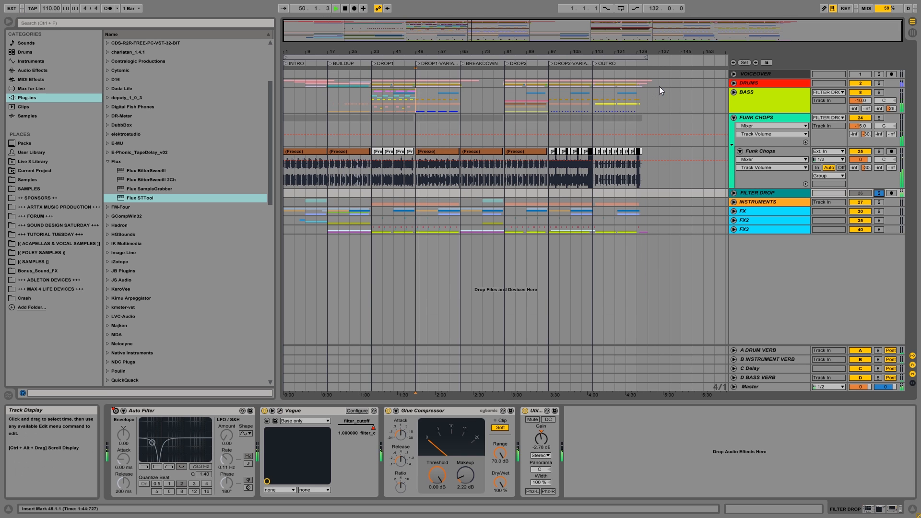
Listen to FILTER DROP while checking the FUNK CHOPS group's volume at -15.0 dB, and stop playback.
click(749, 192)
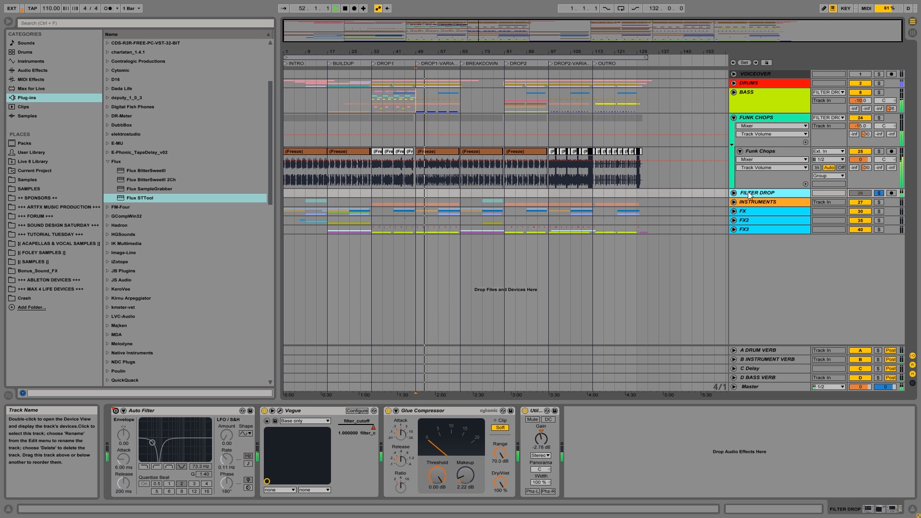
click(860, 125)
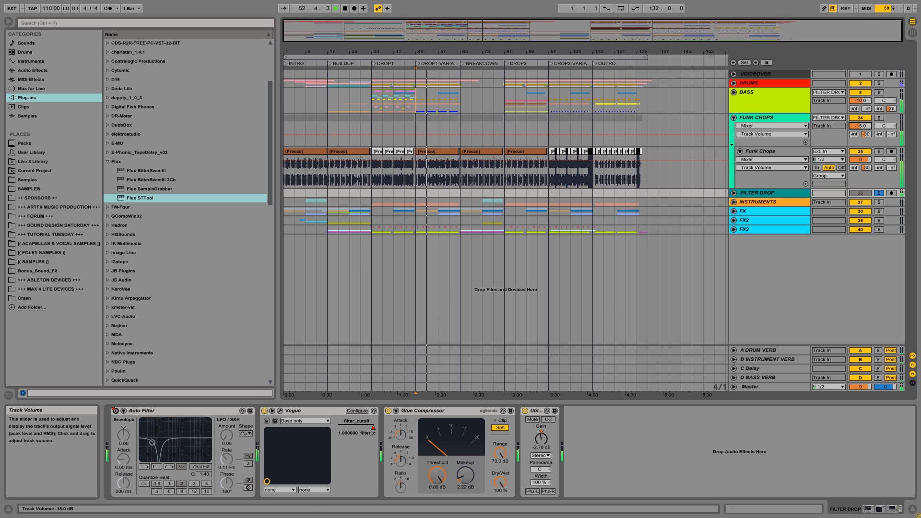
drag(860, 126, 860, 129)
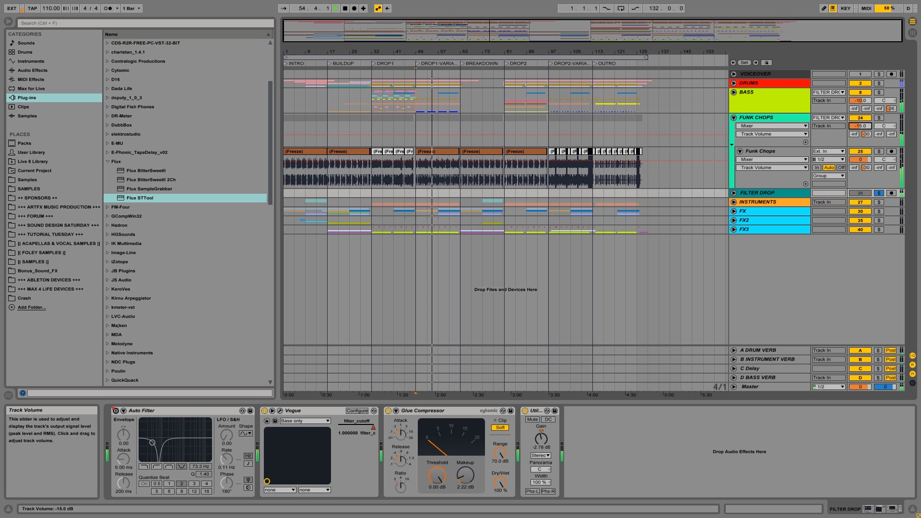
click(756, 192)
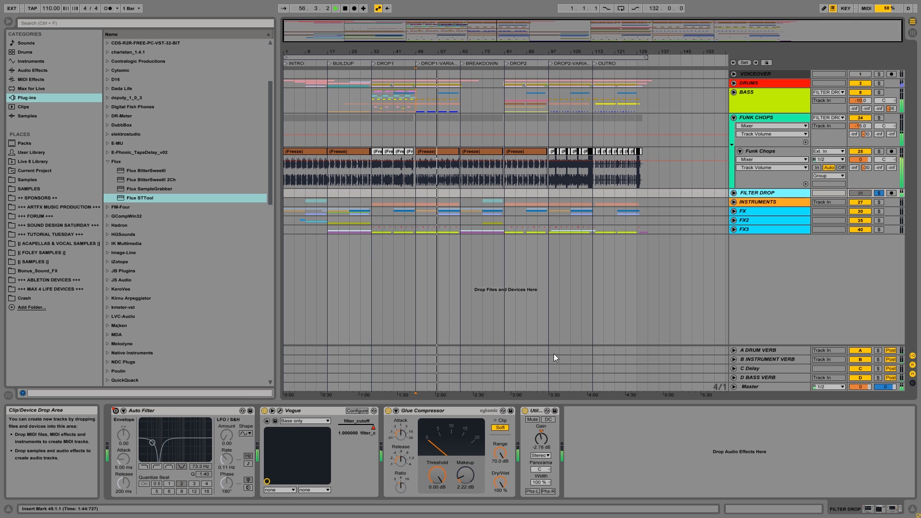
key(space)
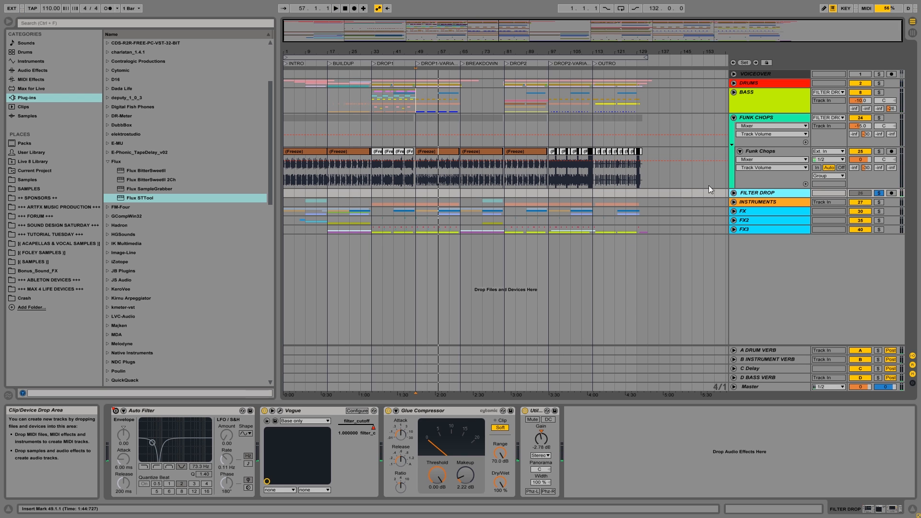
Review the devices of the FUNK CHOPS group, the Funk Chops track and FILTER DROP, and play FILTER DROP with Vogue open.
click(763, 118)
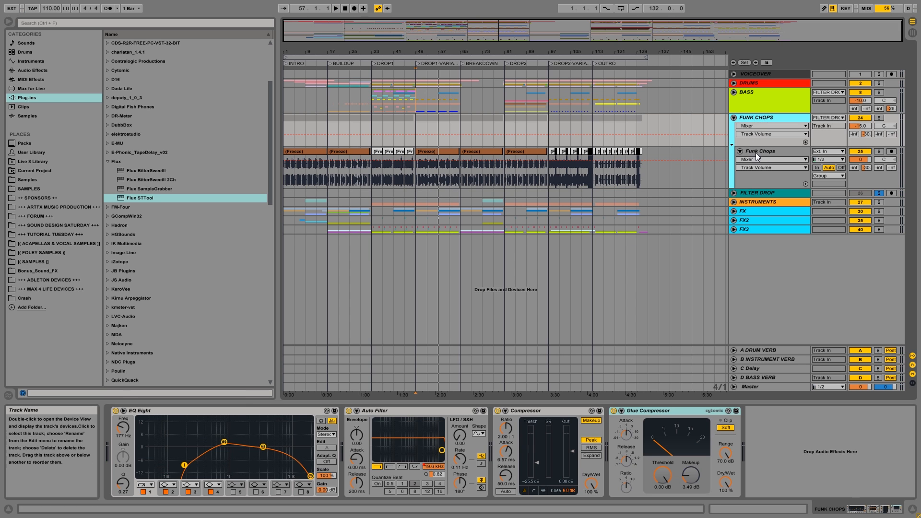
click(753, 150)
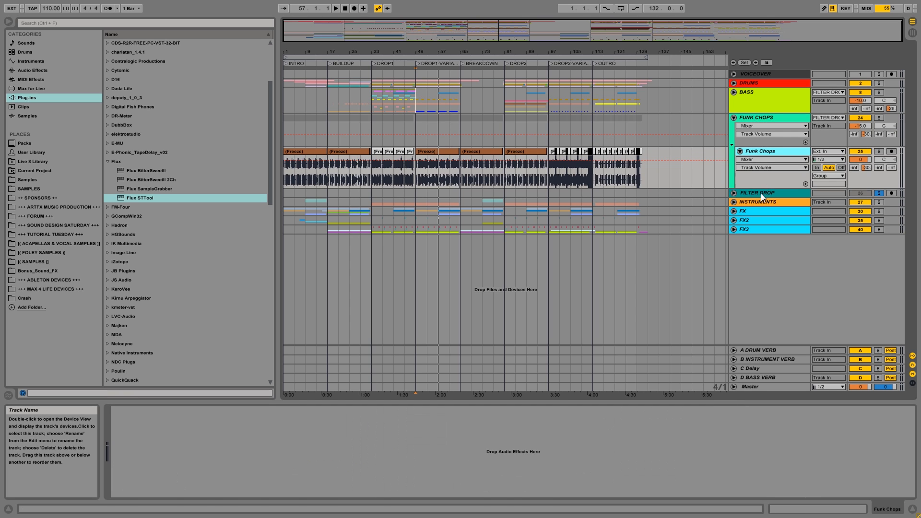
click(762, 194)
click(281, 410)
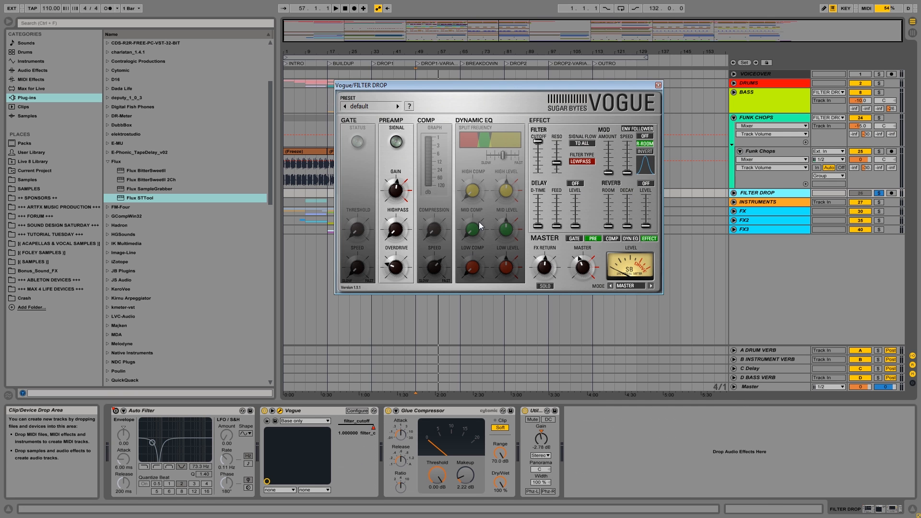
key(space)
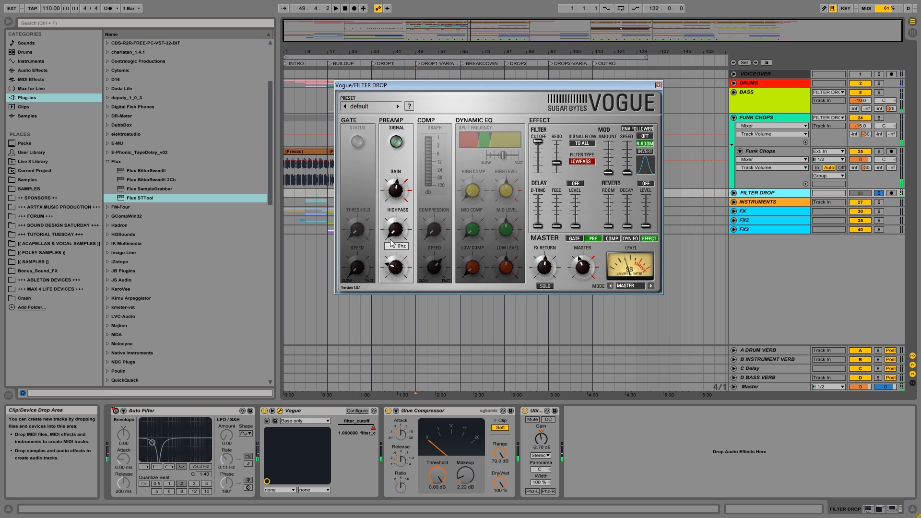
mouse_move(396, 197)
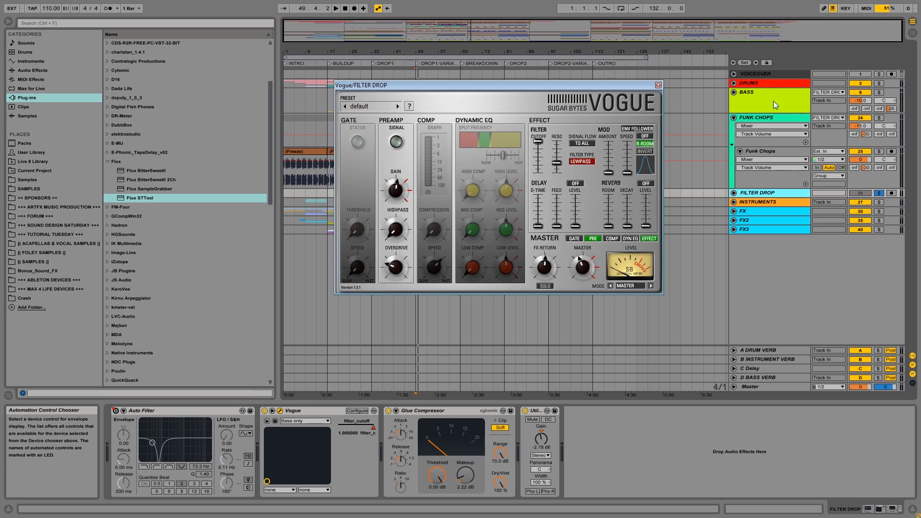
key(space)
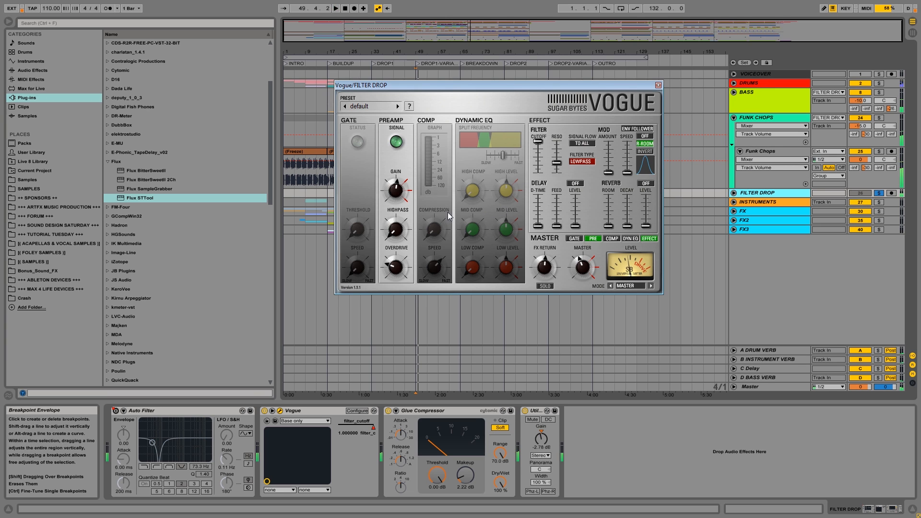
Try Vogue's compressor section on FILTER DROP during playback with varied Compression amounts, and switch the section off again.
click(612, 238)
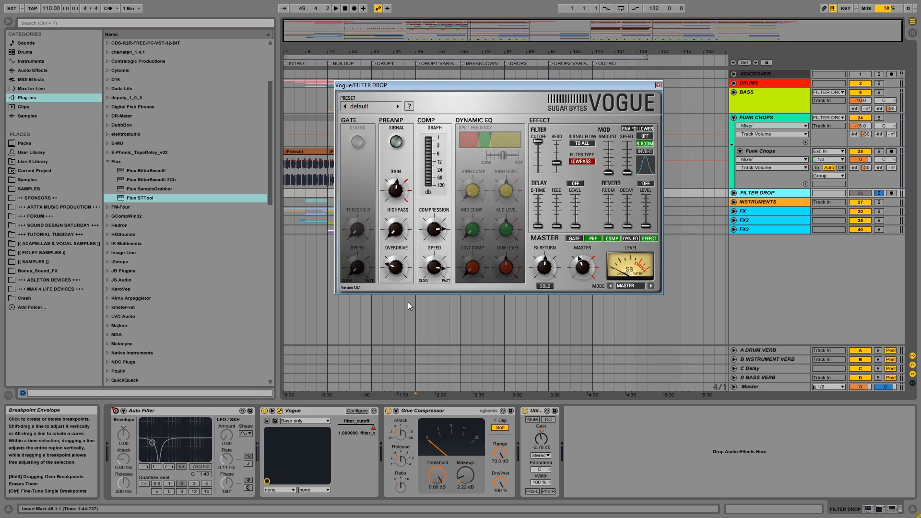
drag(445, 179, 420, 264)
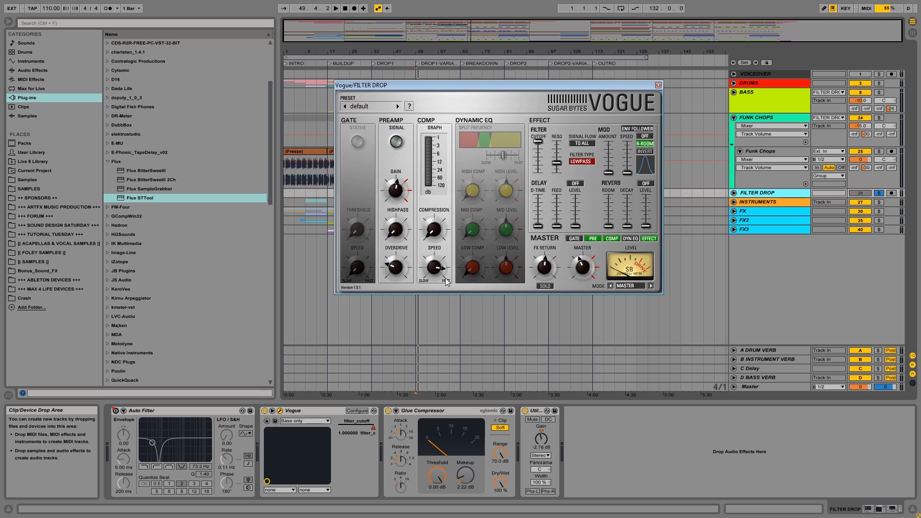
key(space)
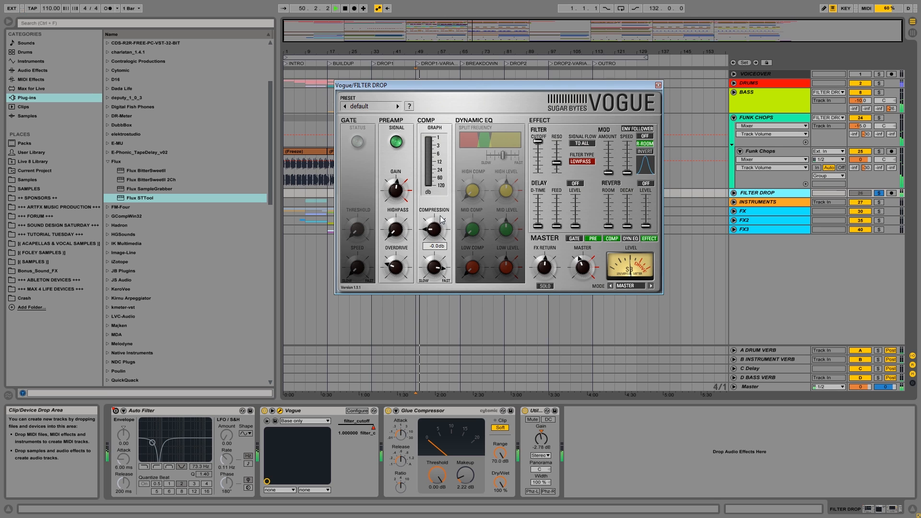
drag(441, 212, 450, 174)
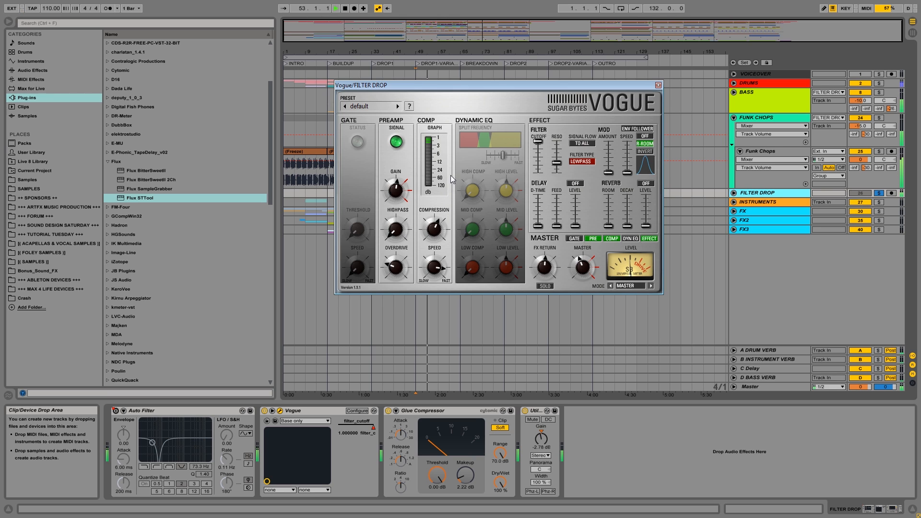
mouse_move(430, 229)
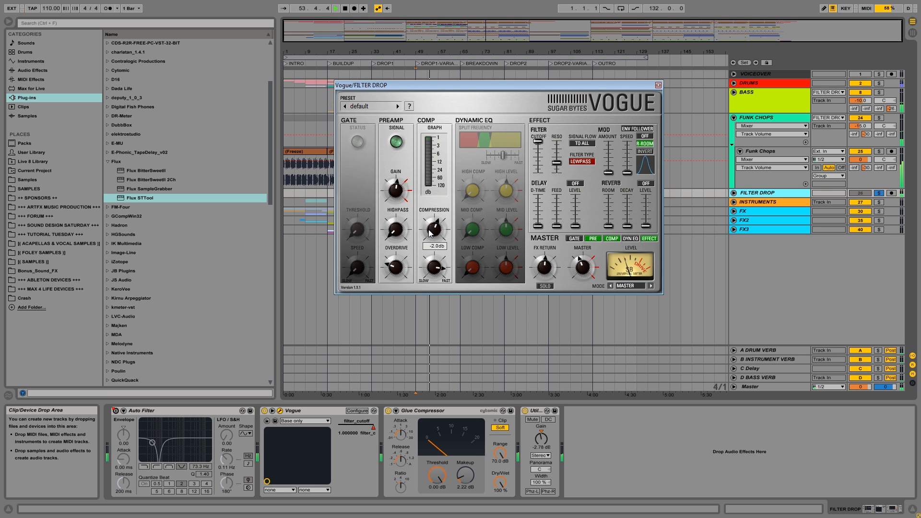
drag(428, 230, 424, 237)
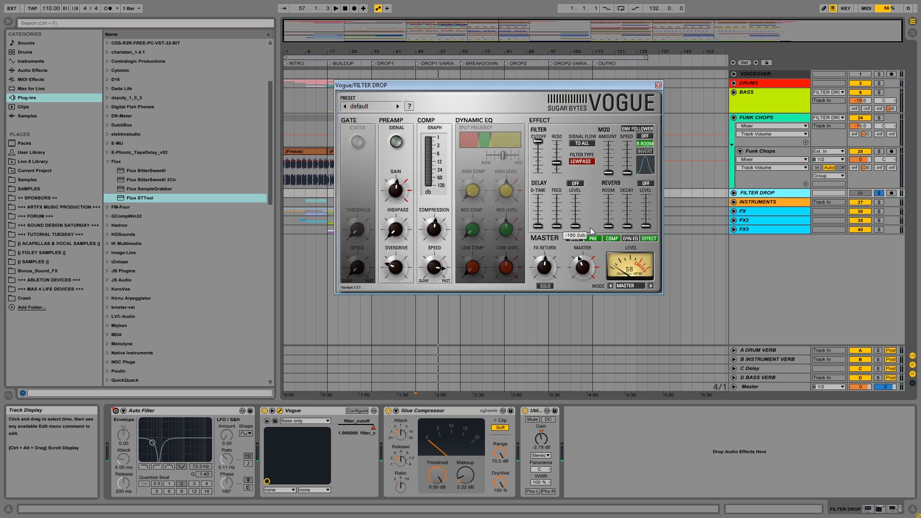
click(619, 239)
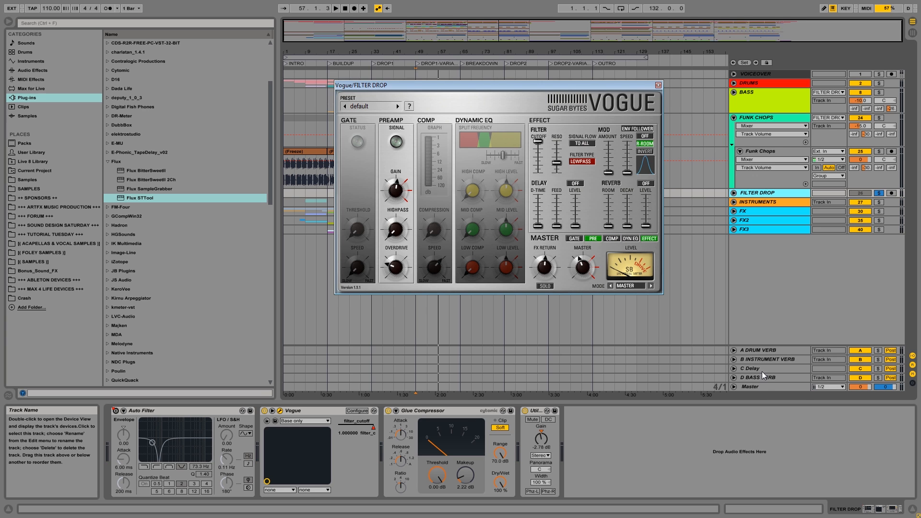
Show the Session View, move the Vogue window clear of the mixer, and reset FILTER DROP's peak level indicator.
click(912, 33)
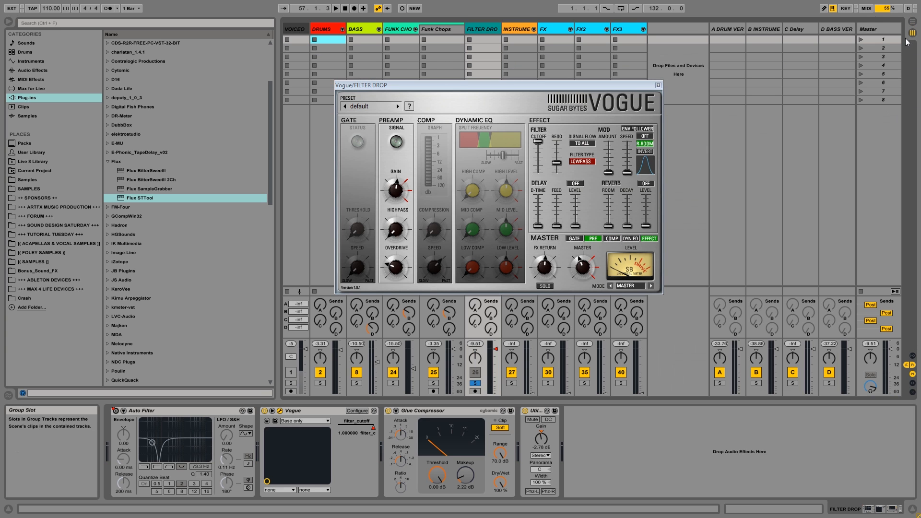
drag(377, 85, 322, 45)
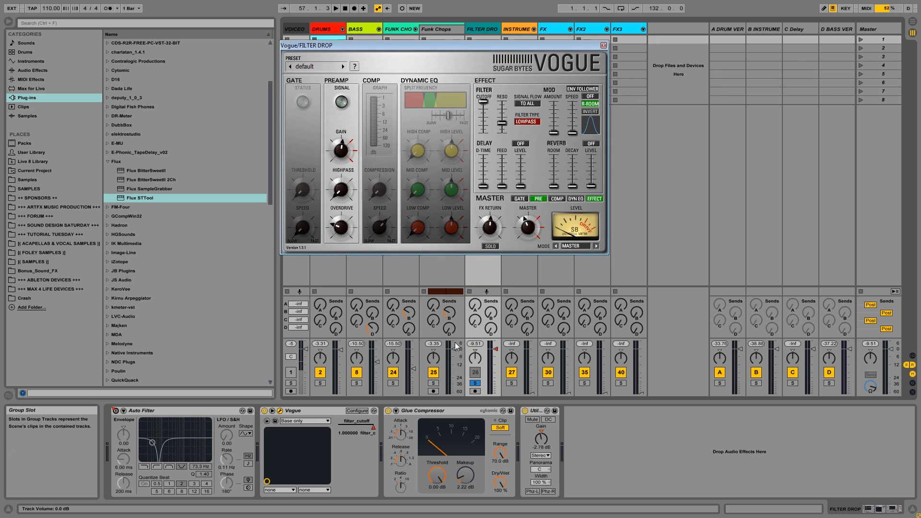
drag(475, 344, 480, 345)
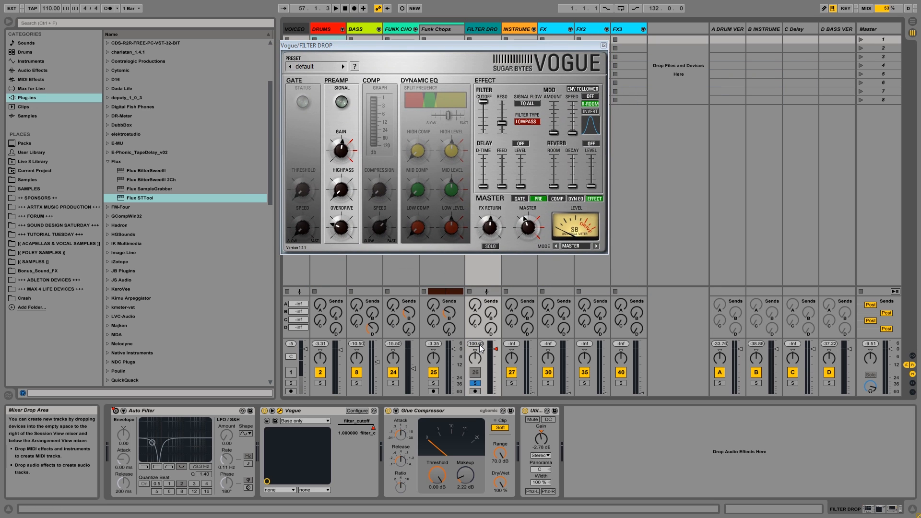
Check FILTER DROP's peak level in playback, switch on Vogue's compressor section, recheck the level, and close the Vogue window.
key(space)
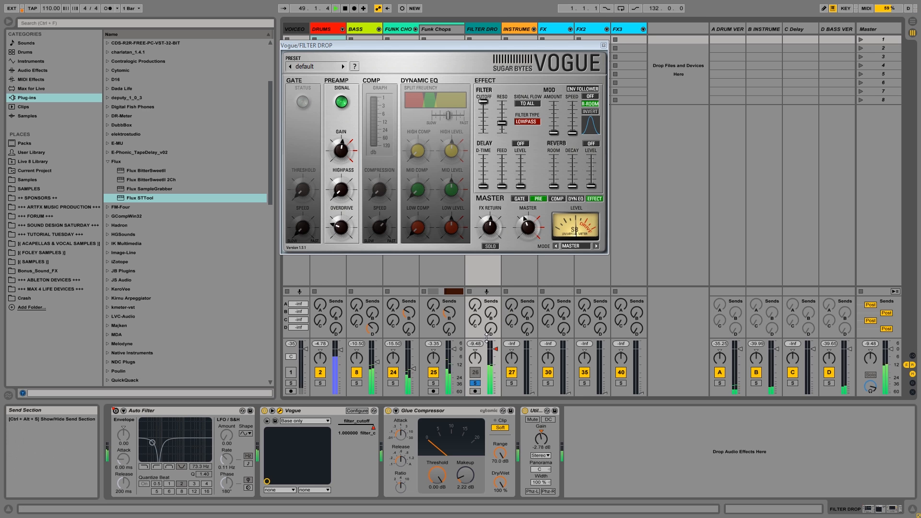
key(space)
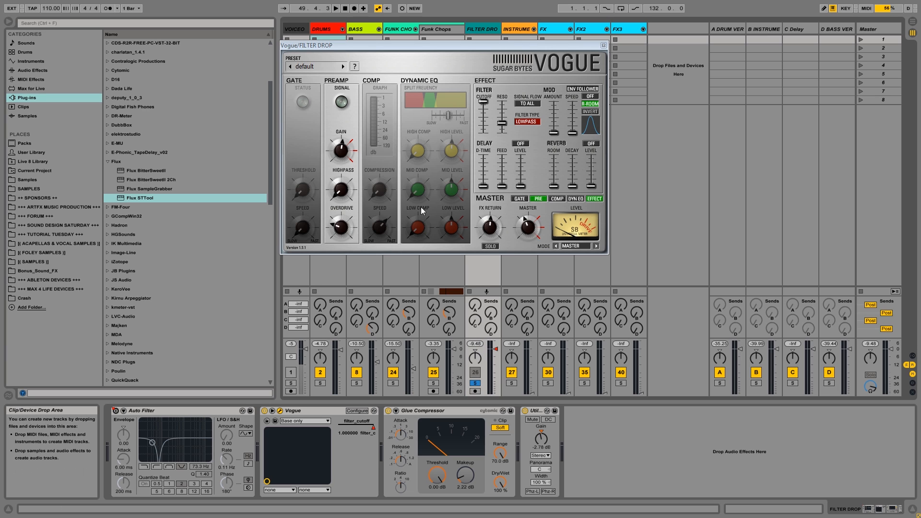
click(556, 199)
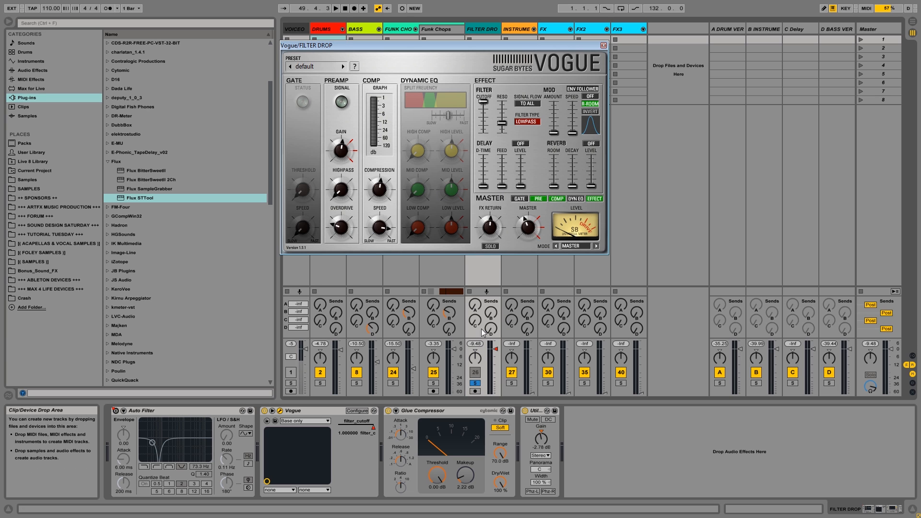
key(space)
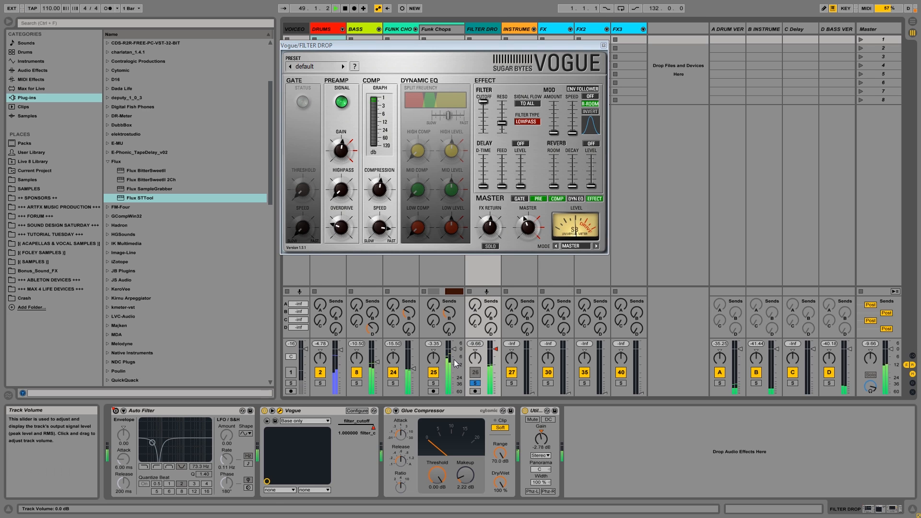
key(space)
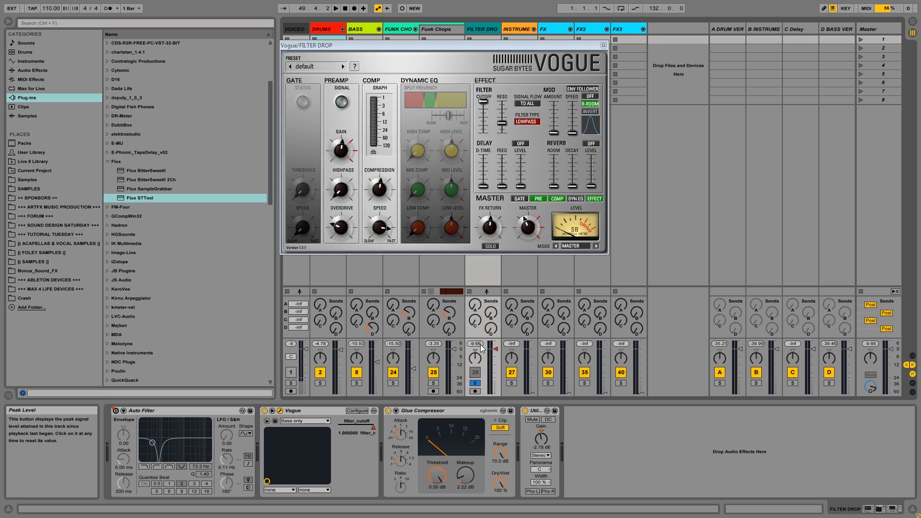
click(603, 46)
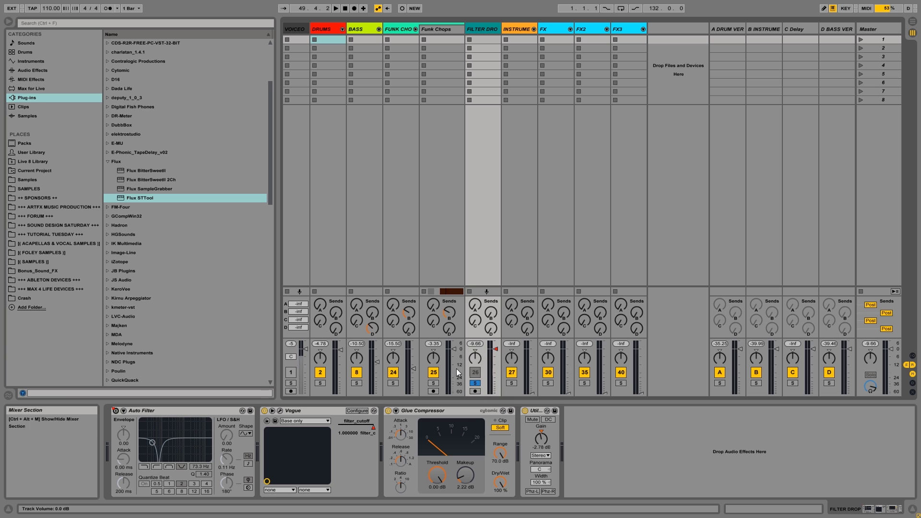
Lower the Utility gain on FILTER DROP to -2.85 dB and play the drop to check its peak level.
click(482, 26)
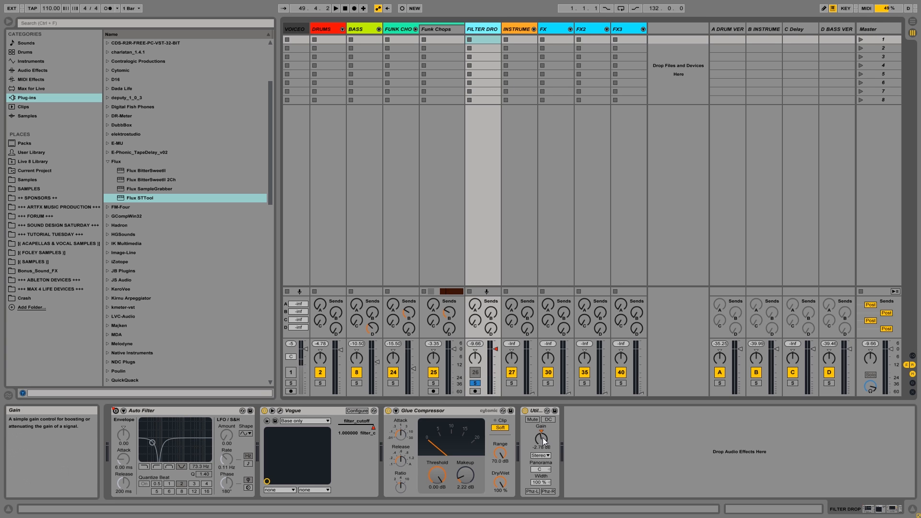
key(Up)
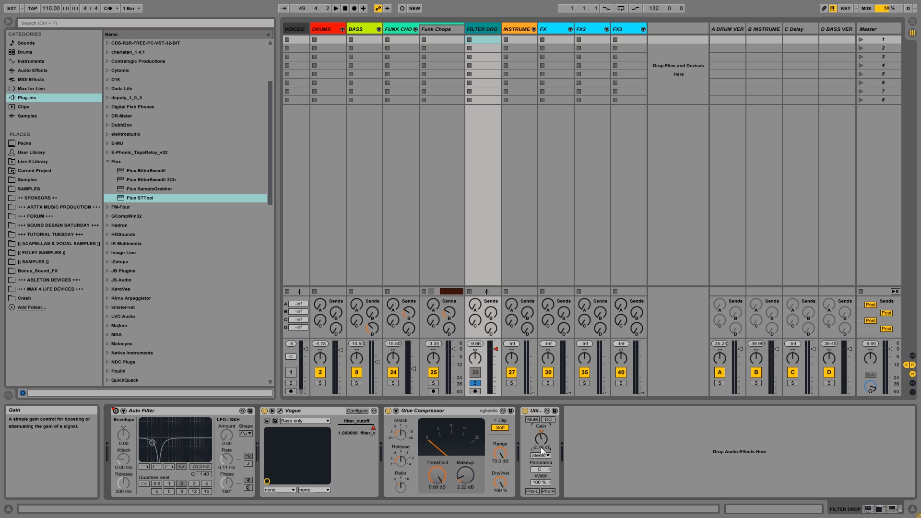
click(542, 447)
text(-2.5)
key(Return)
key(space)
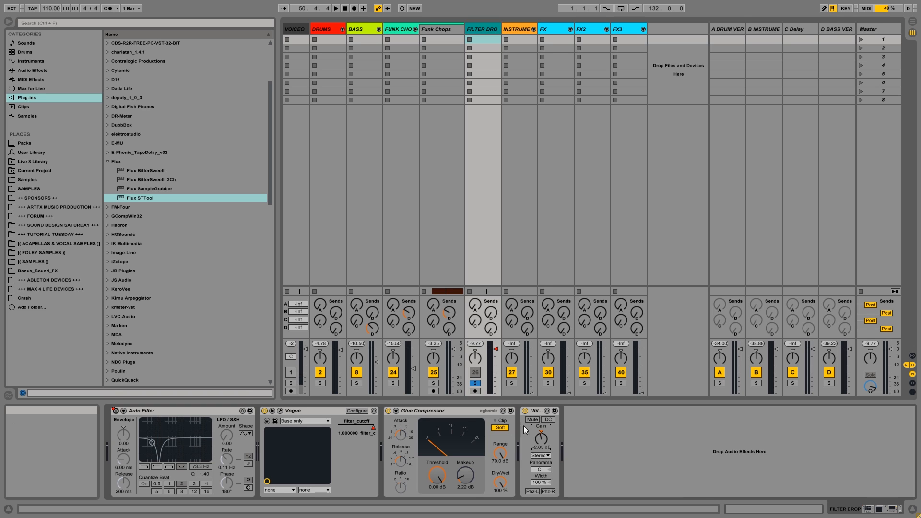
Lower FILTER DROP's Utility gain to -3.00 dB and finally -3.50 dB, resetting the peak level and playing back to check each setting.
click(475, 343)
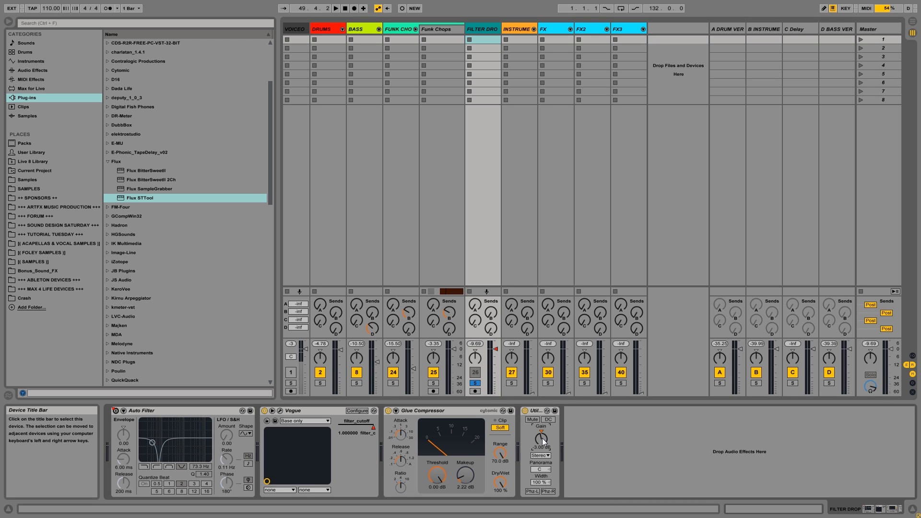
click(474, 344)
key(space)
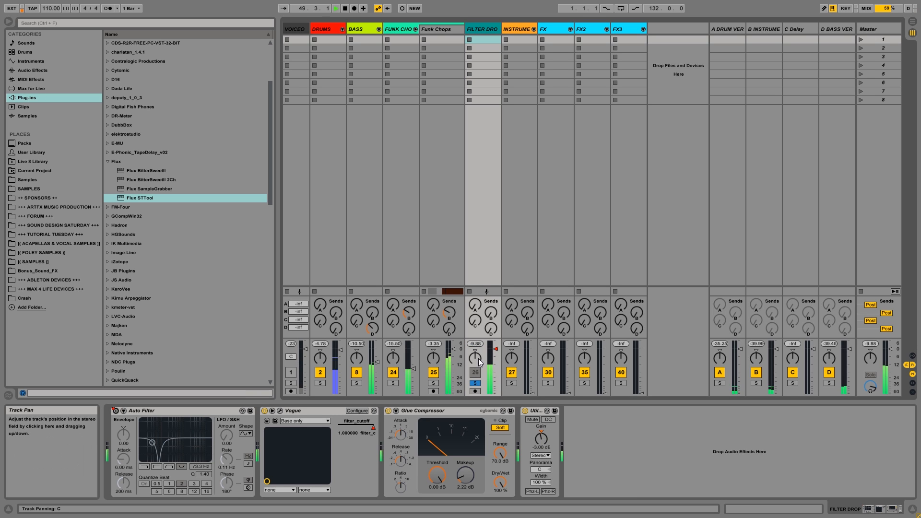
key(space)
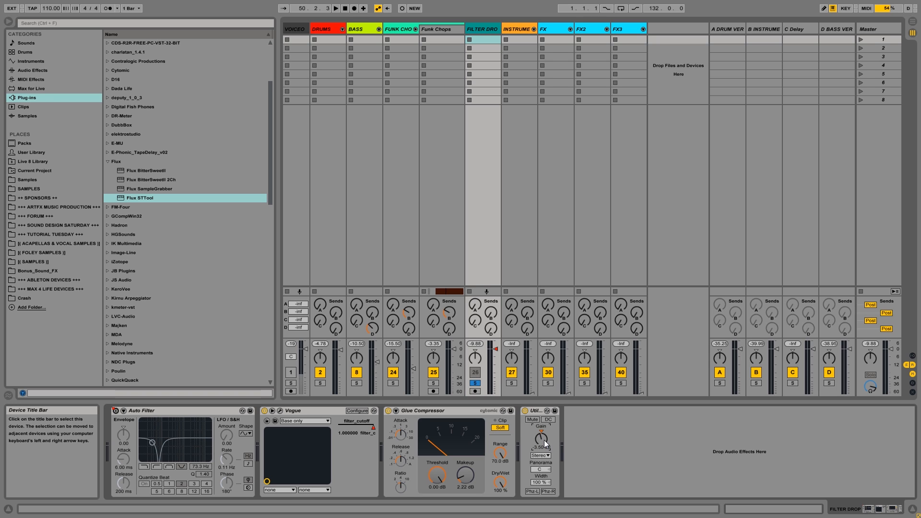
drag(476, 344, 479, 350)
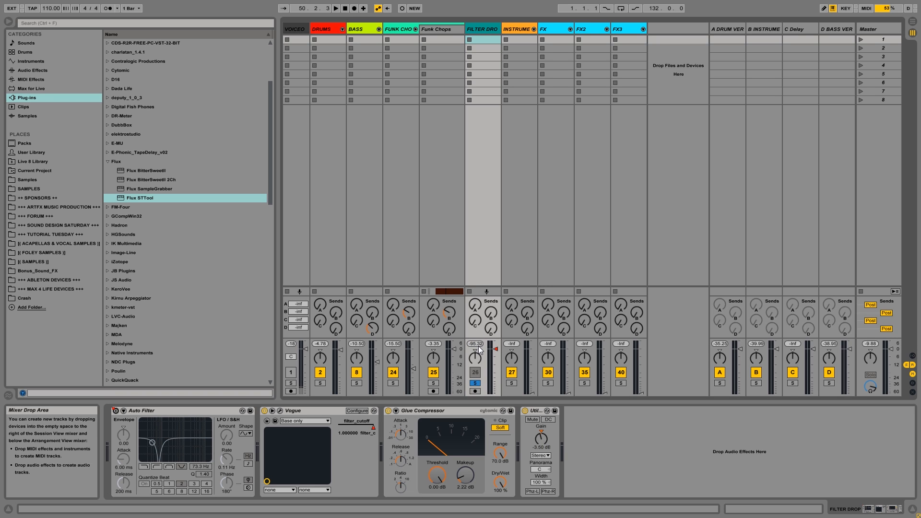
key(space)
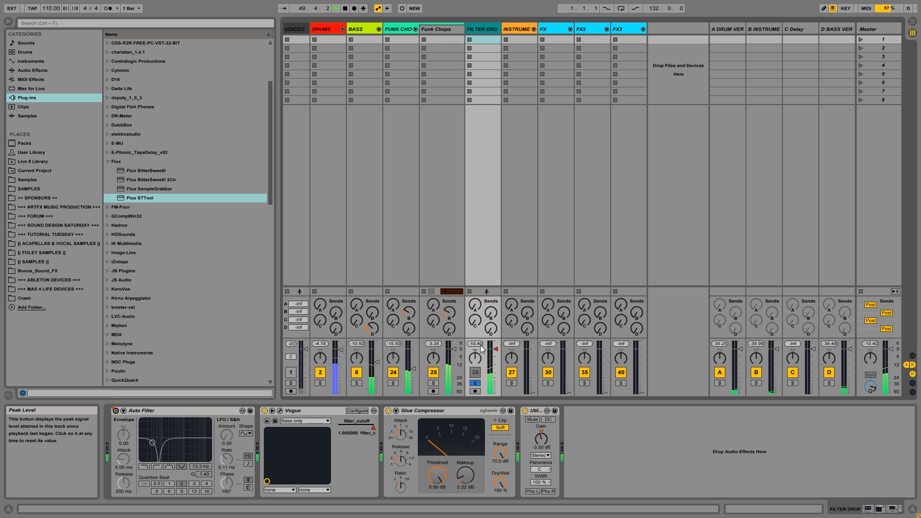
key(space)
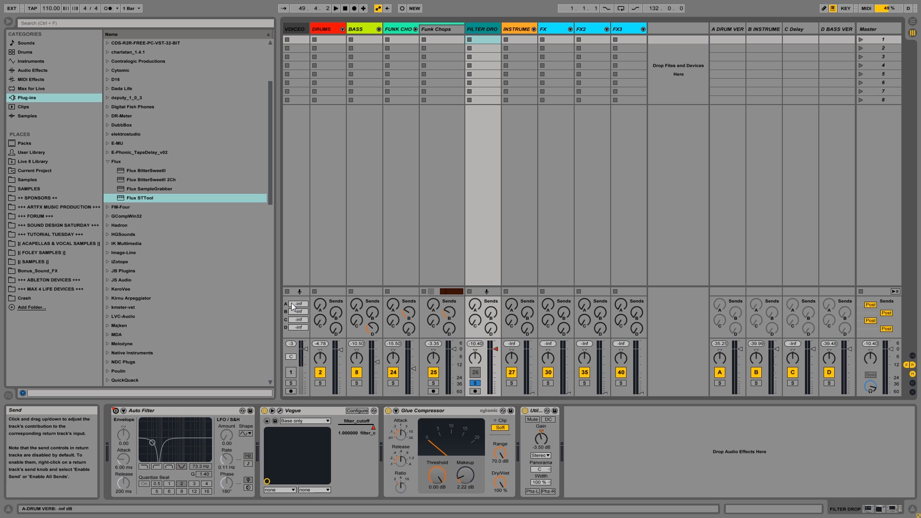
Solo the DRUMS group and fold the FUNK CHOPS group in the Arrangement View.
click(321, 28)
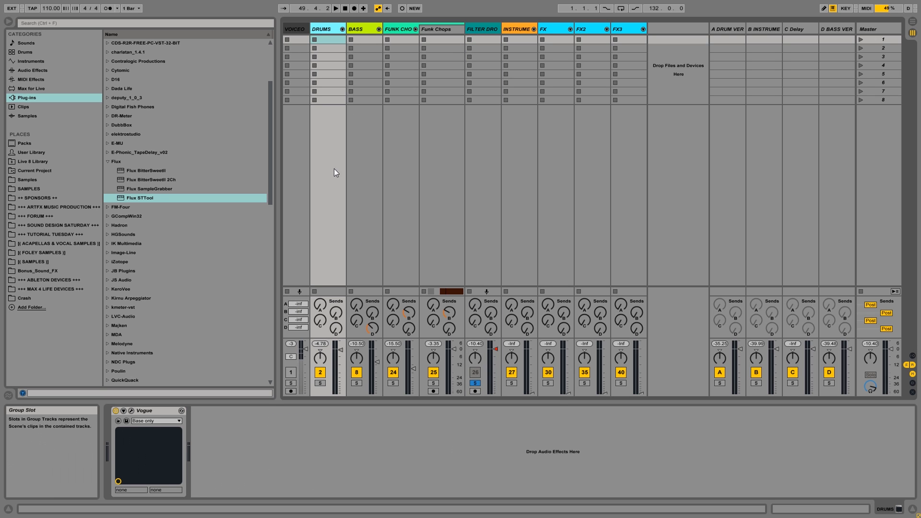
click(320, 383)
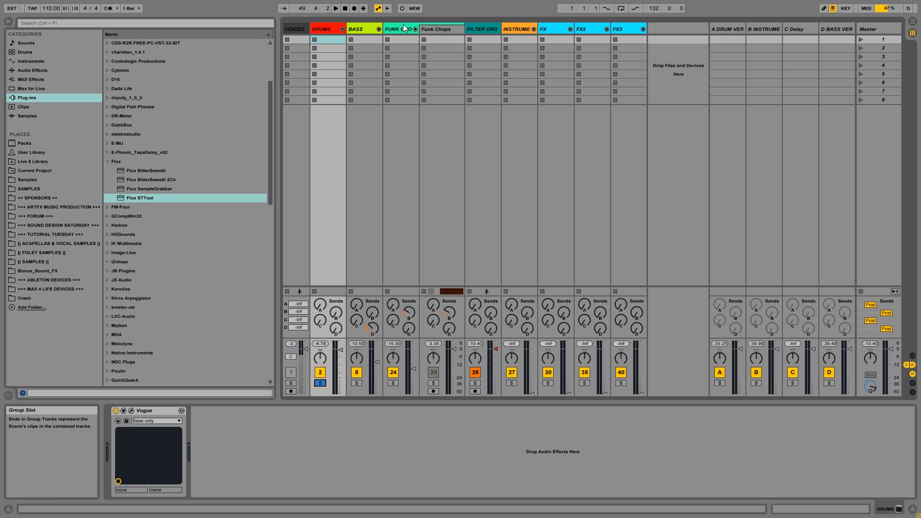
click(911, 22)
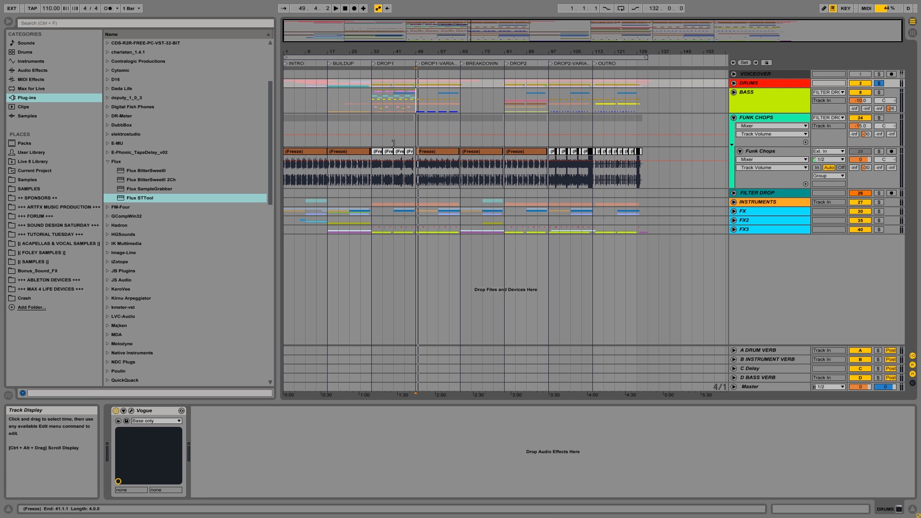
click(734, 118)
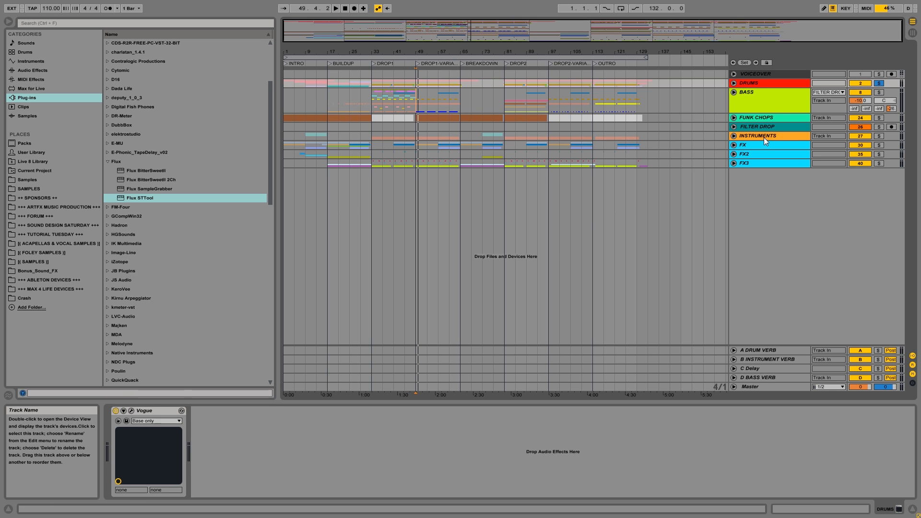
Play the soloed DRUMS group, check its peak level in the Session View mixer, and select its Vogue device.
click(754, 84)
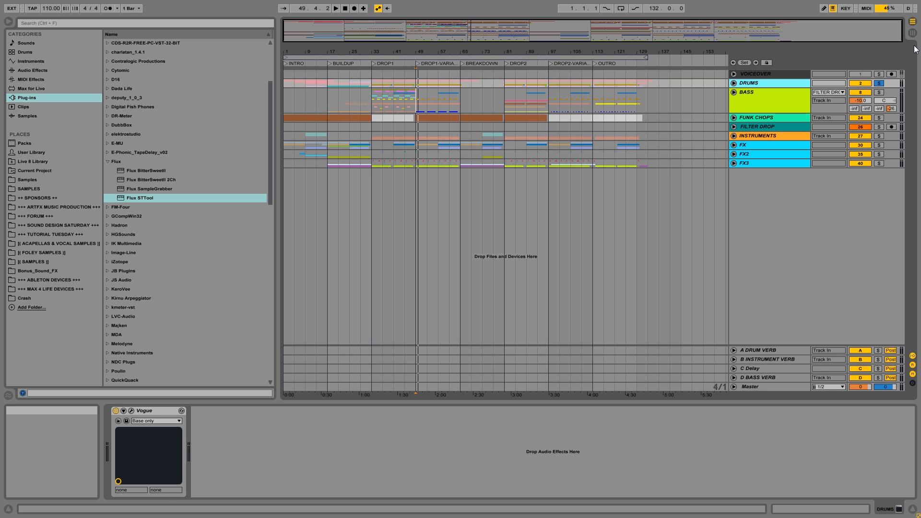
key(space)
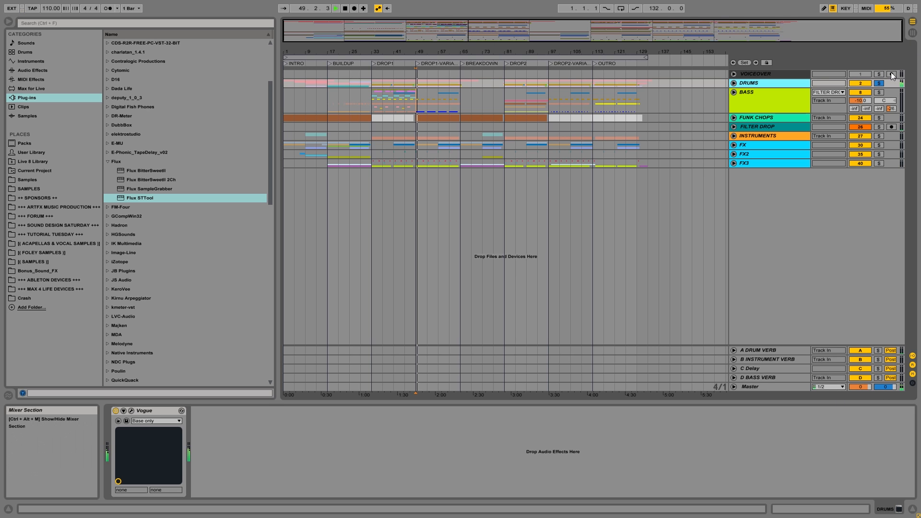
key(space)
click(912, 33)
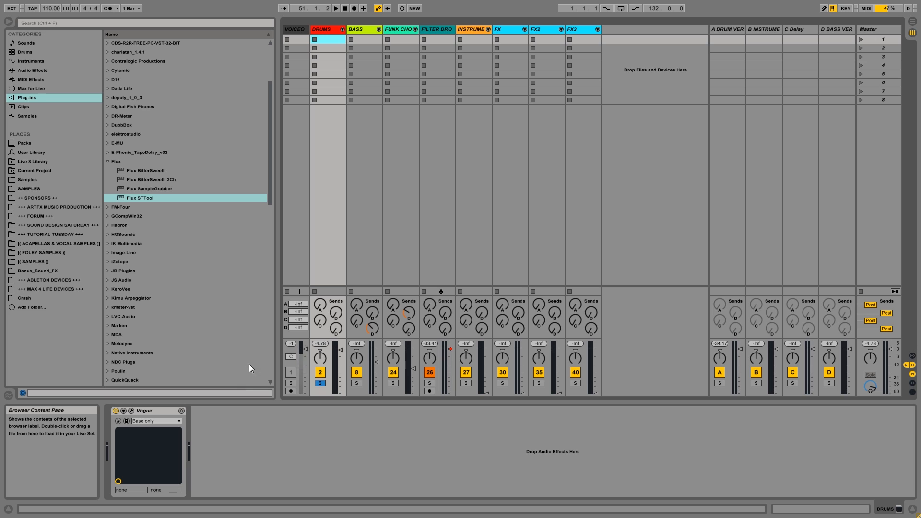
click(152, 412)
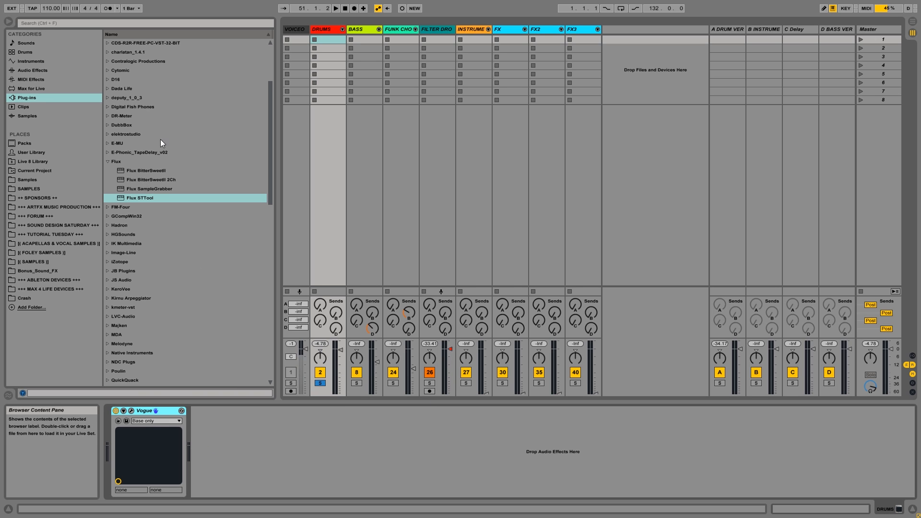
Reset the DRUMS peak level, unfold the group in the Arrangement View, set its volume to -6.0 dB, and play to check the level.
click(321, 344)
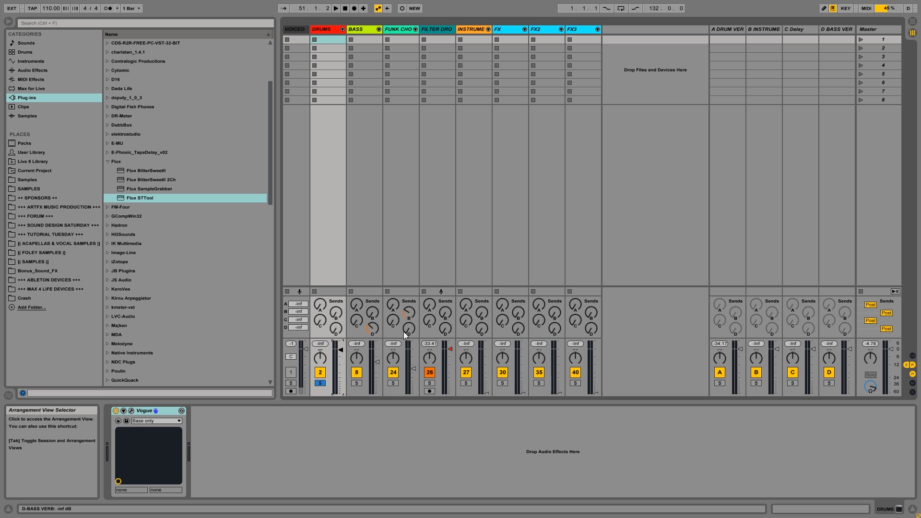
click(910, 27)
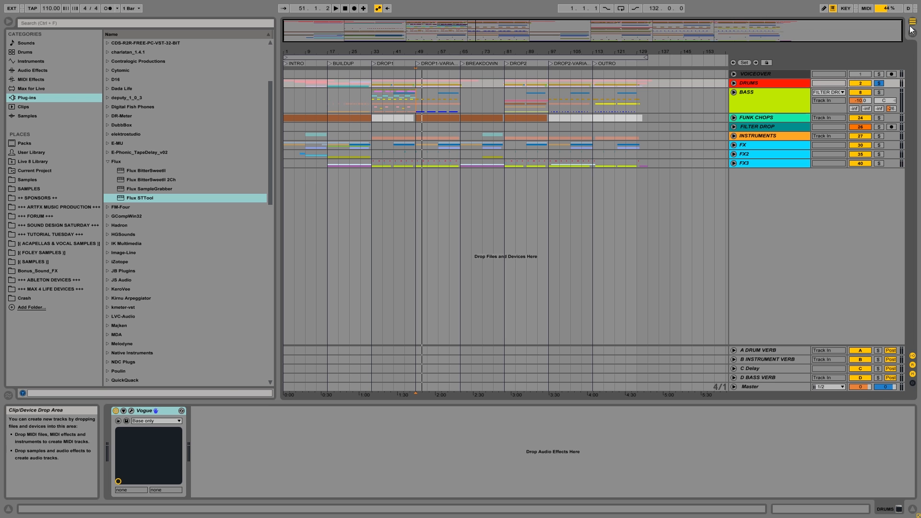
click(732, 83)
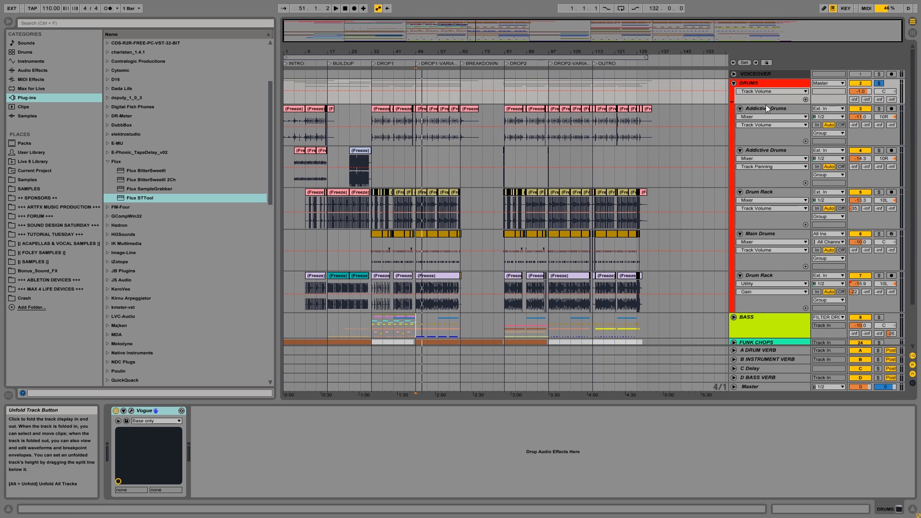
click(868, 91)
text(-6)
key(Return)
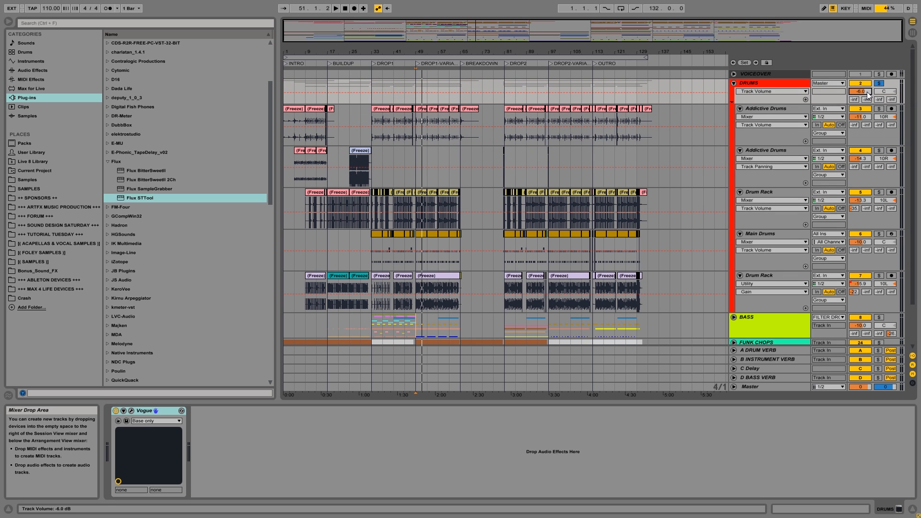
key(space)
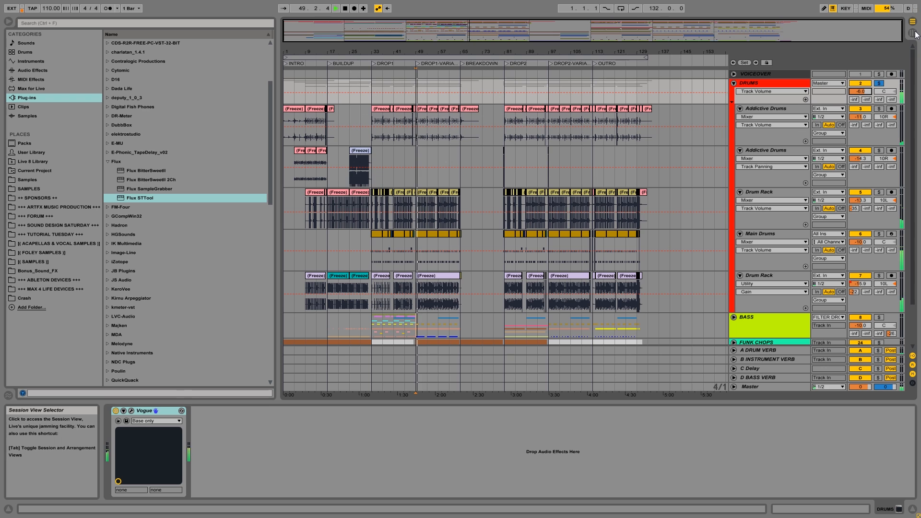
click(913, 30)
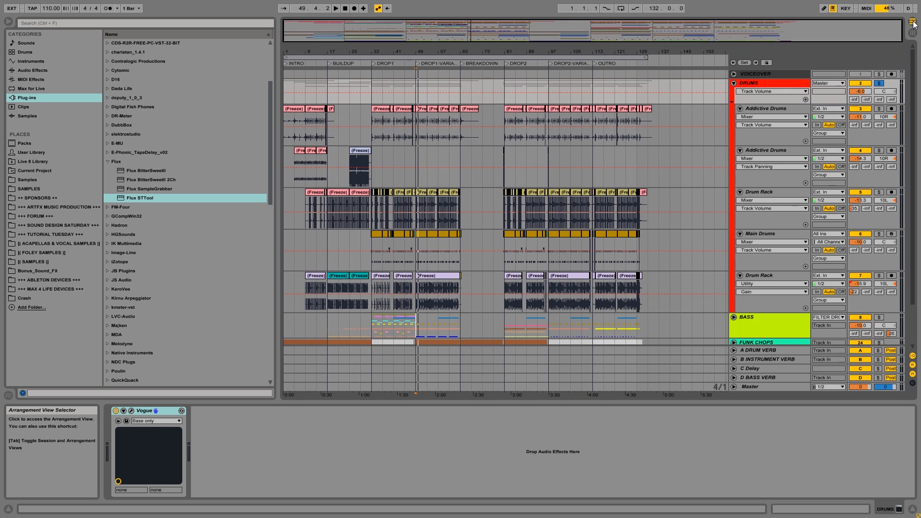
Lower the DRUMS group's volume to -6.8 dB and play it while checking its peak level in the Session View.
click(911, 23)
drag(857, 93, 852, 95)
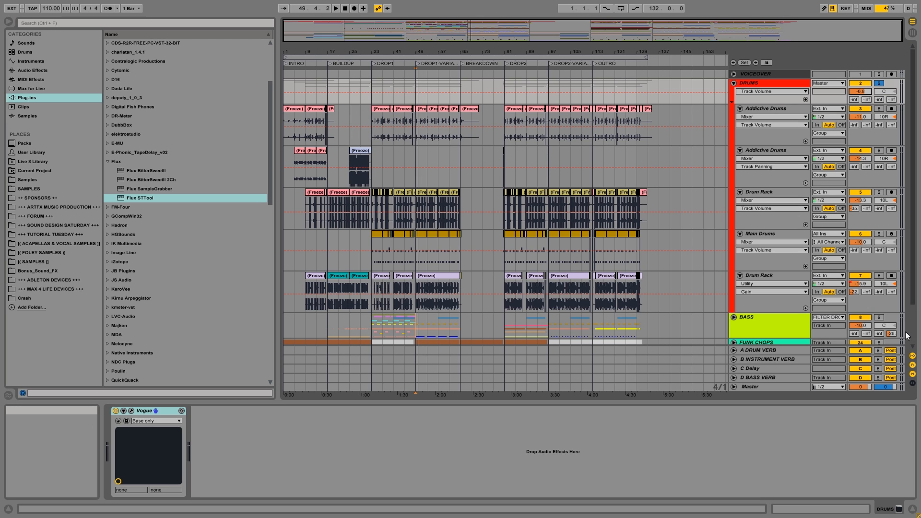
key(Tab)
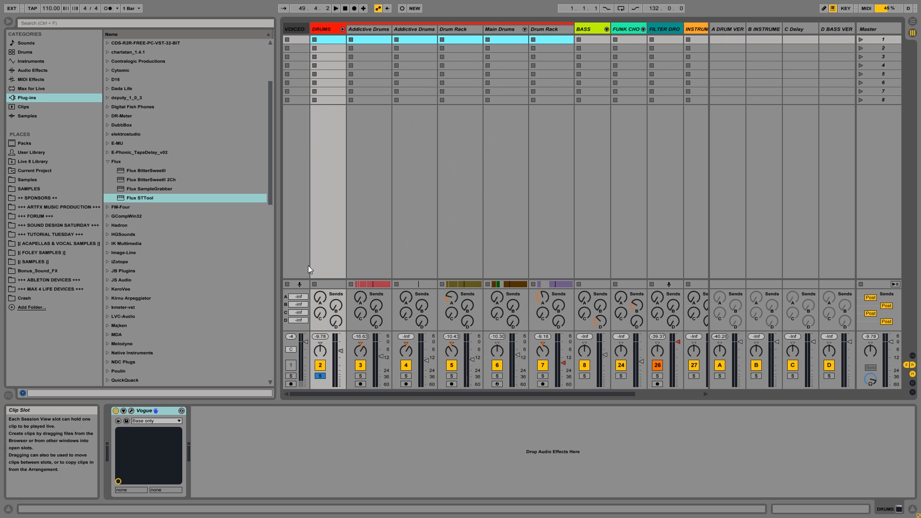
key(space)
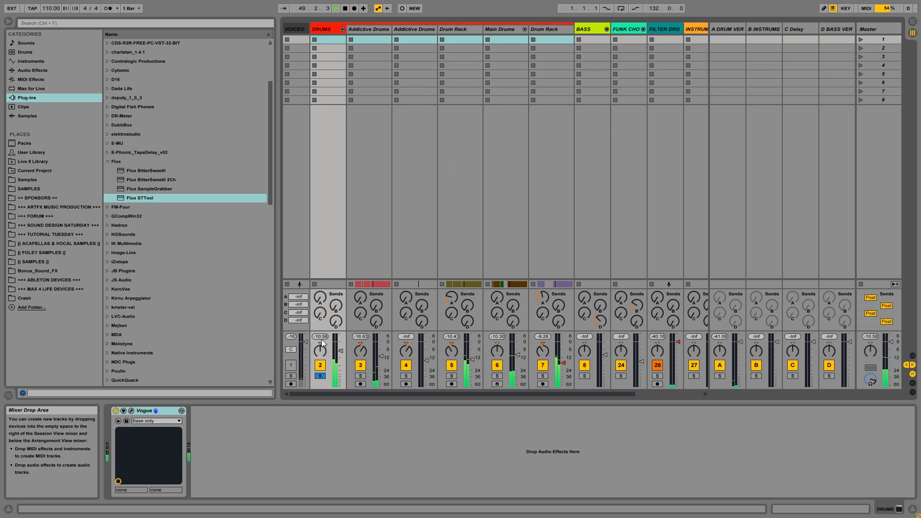
key(space)
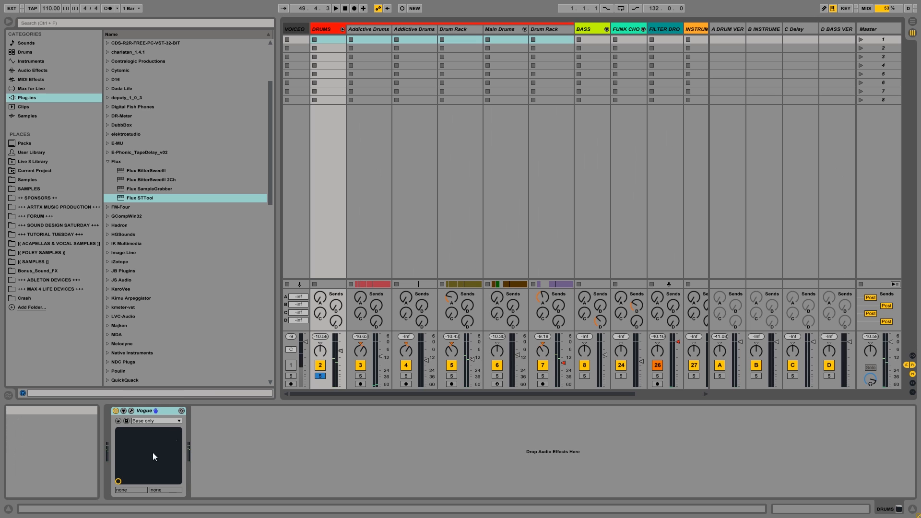
Fold the DRUMS group, turn off its solo, and play the full mix.
click(342, 30)
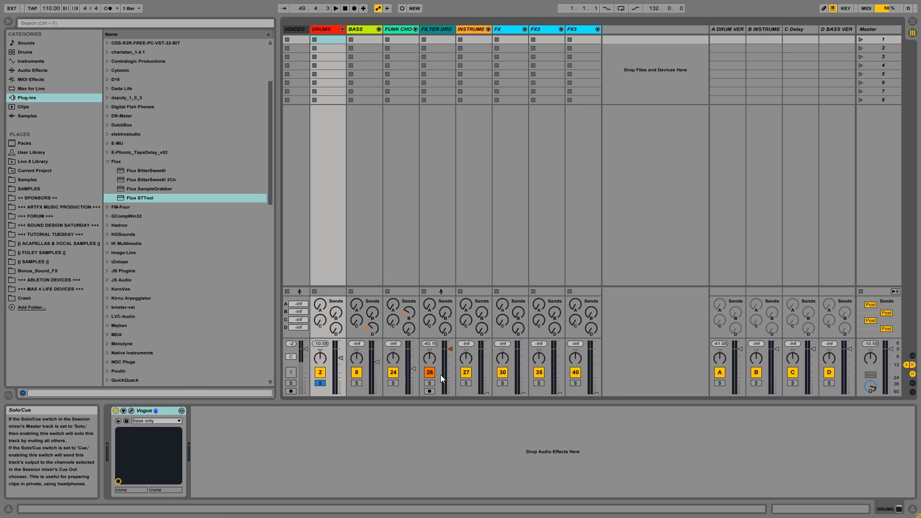
click(321, 383)
key(space)
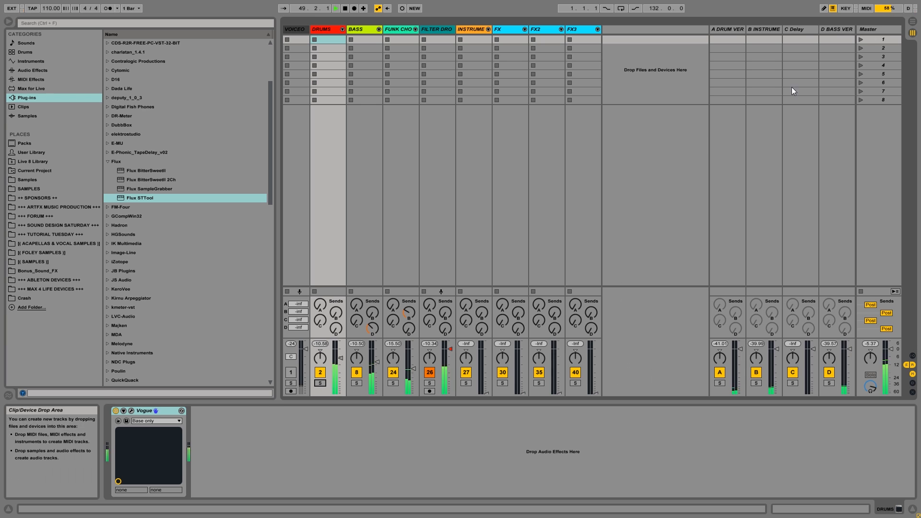
Stop and replay the full mix while checking the mixer levels, and return to the Arrangement View.
key(space)
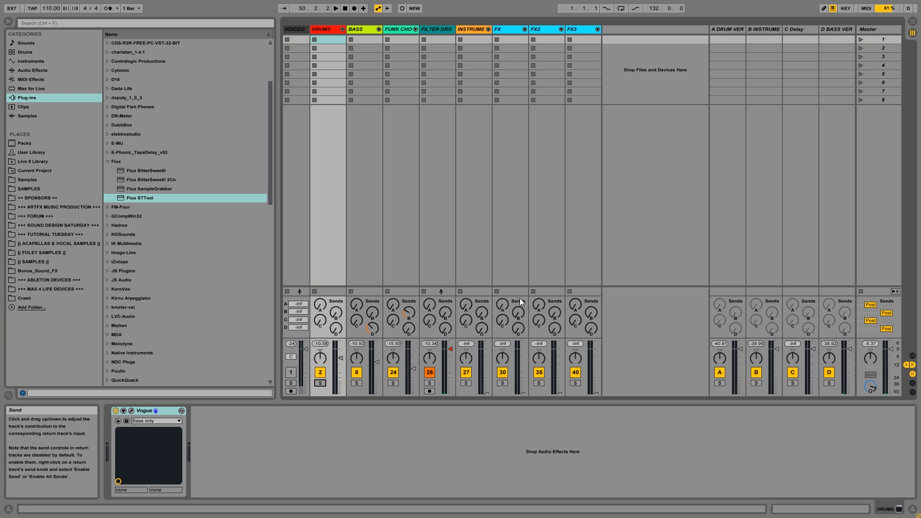
key(space)
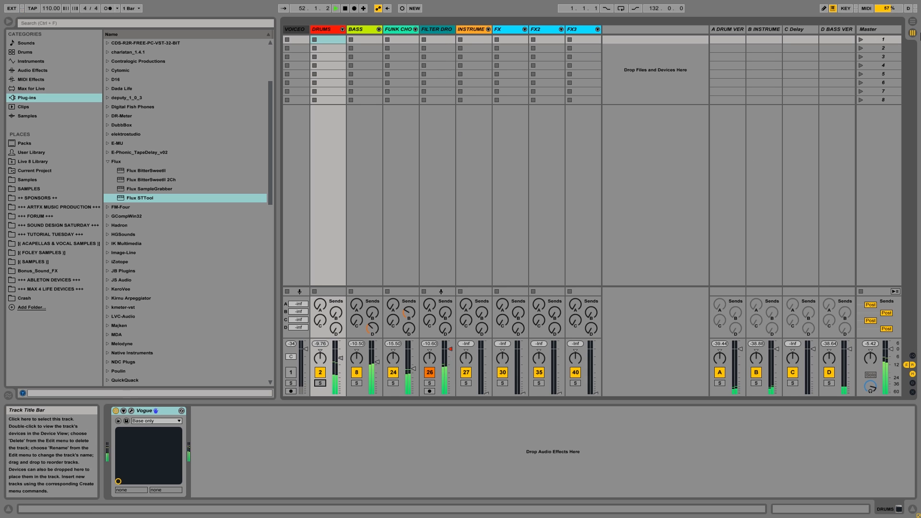
click(912, 21)
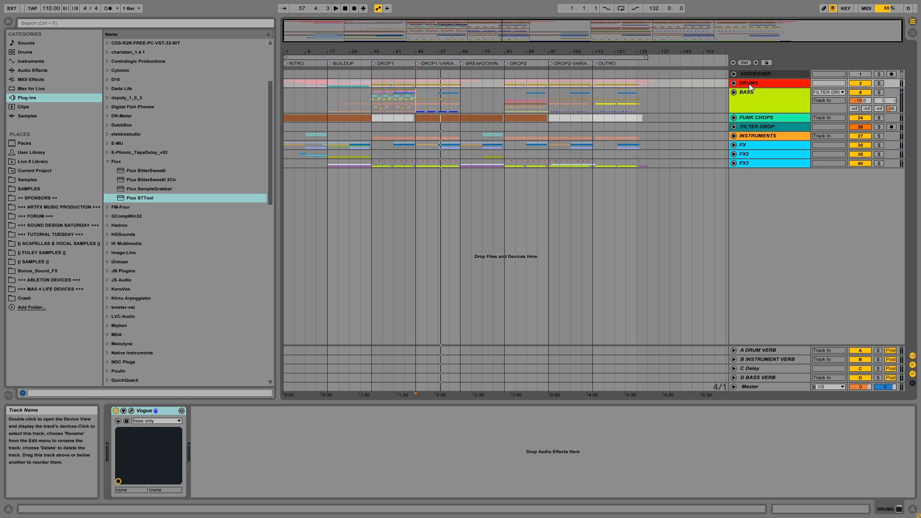
Add a Glue Compressor at the end of the BASS group's device chain and unfold its sidechain section.
click(749, 83)
click(754, 94)
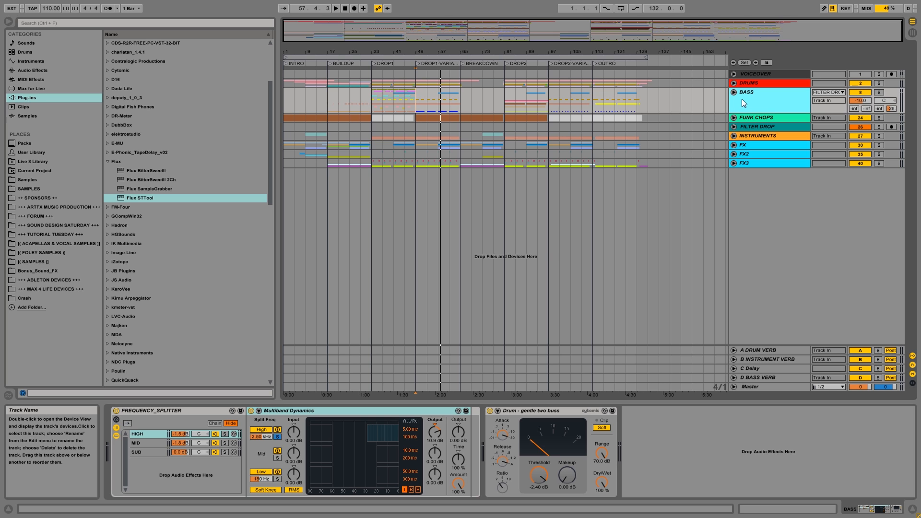
click(28, 71)
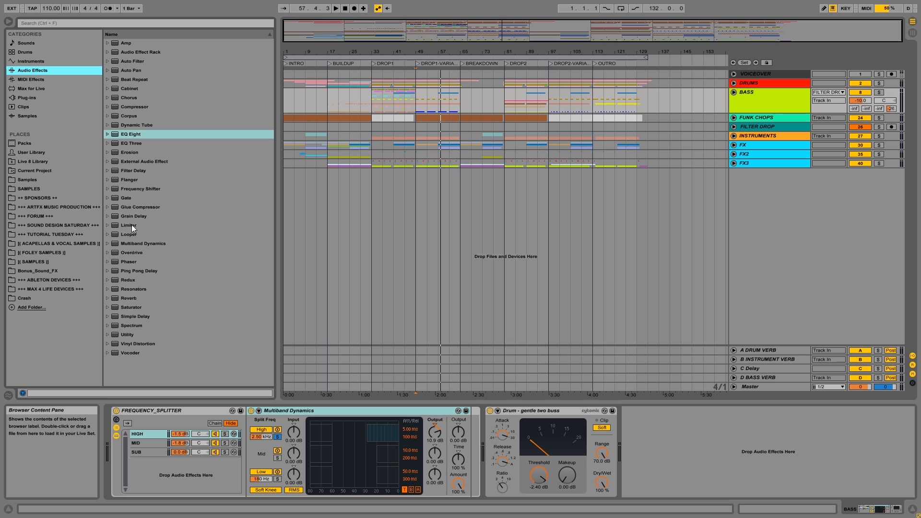
drag(125, 207, 235, 403)
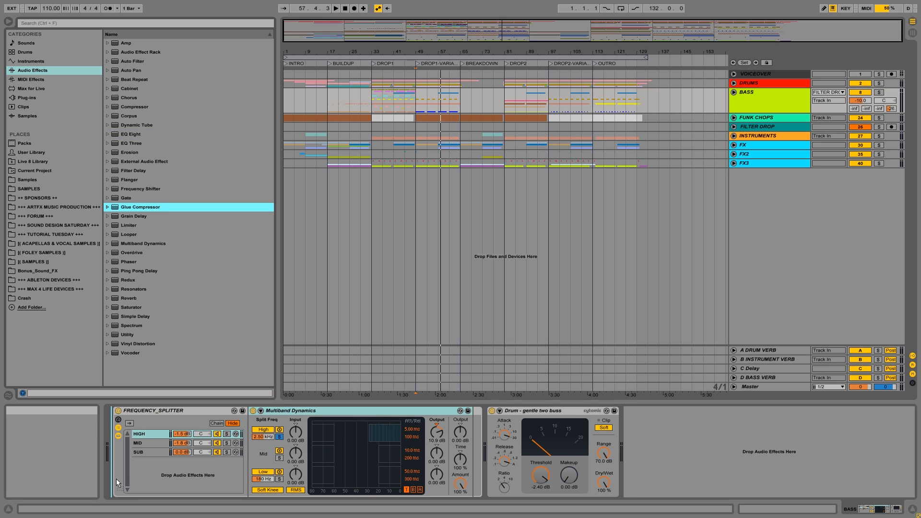
click(493, 465)
mouse_move(493, 465)
mouse_down()
mouse_move(476, 467)
mouse_move(777, 464)
mouse_move(479, 459)
mouse_move(709, 464)
mouse_up()
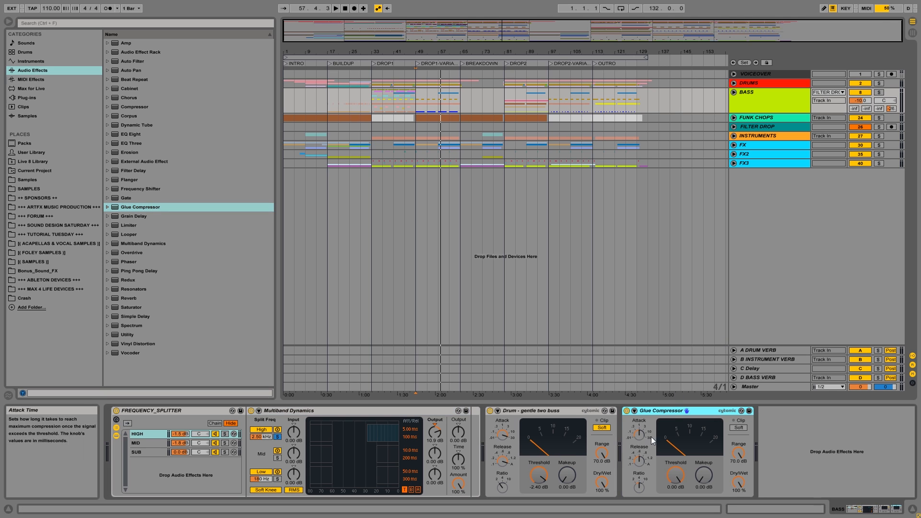
click(634, 411)
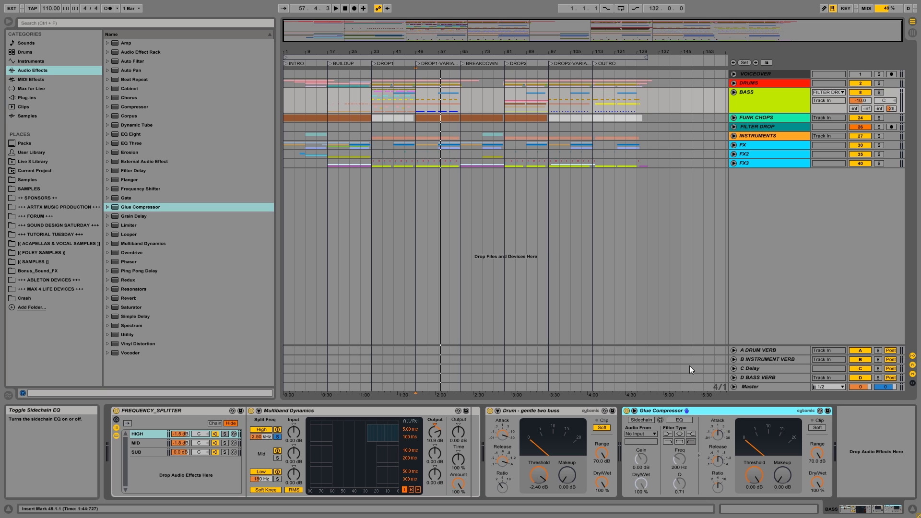
Unfold the DRUMS group, solo the Main Drums track, play it from DROP1 and inspect its device chain.
click(747, 82)
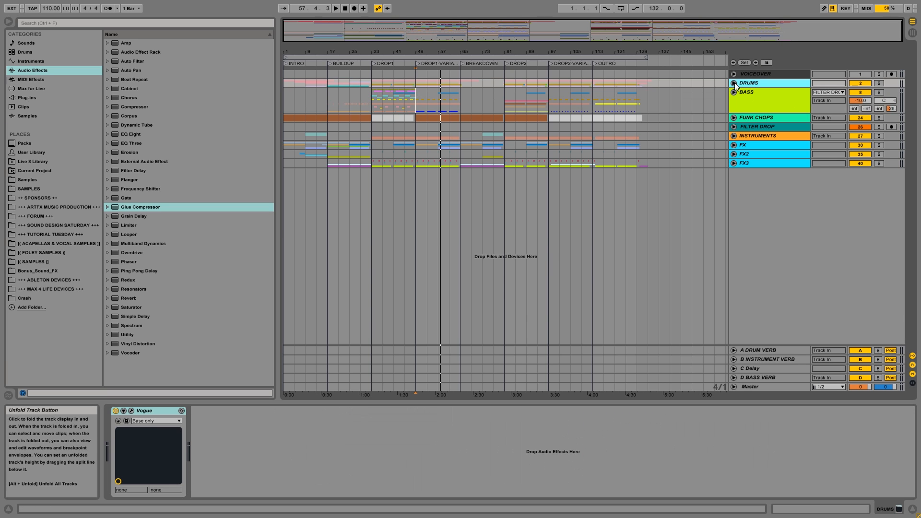
click(734, 83)
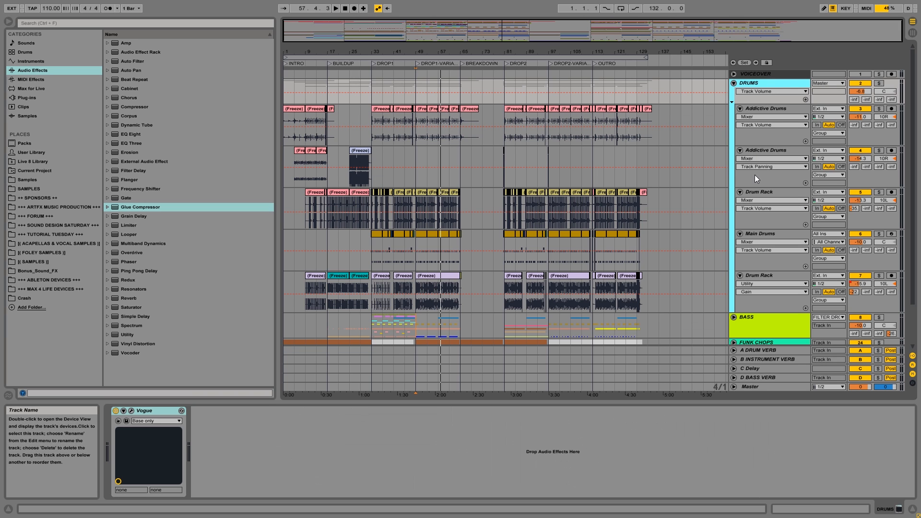
click(765, 192)
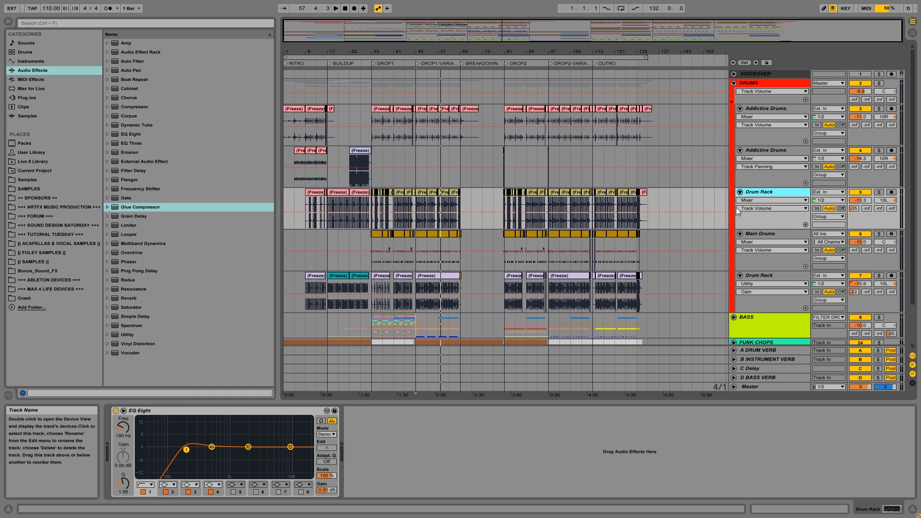
click(795, 235)
click(878, 234)
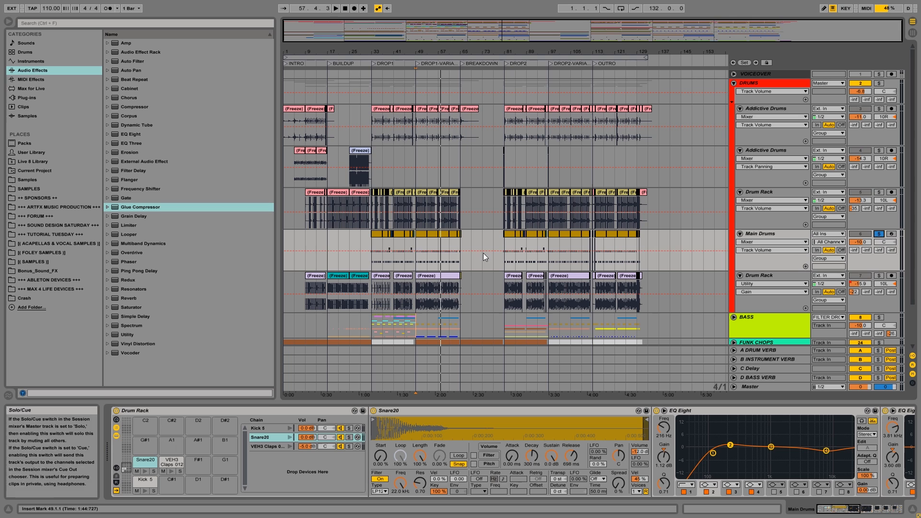
click(370, 243)
key(space)
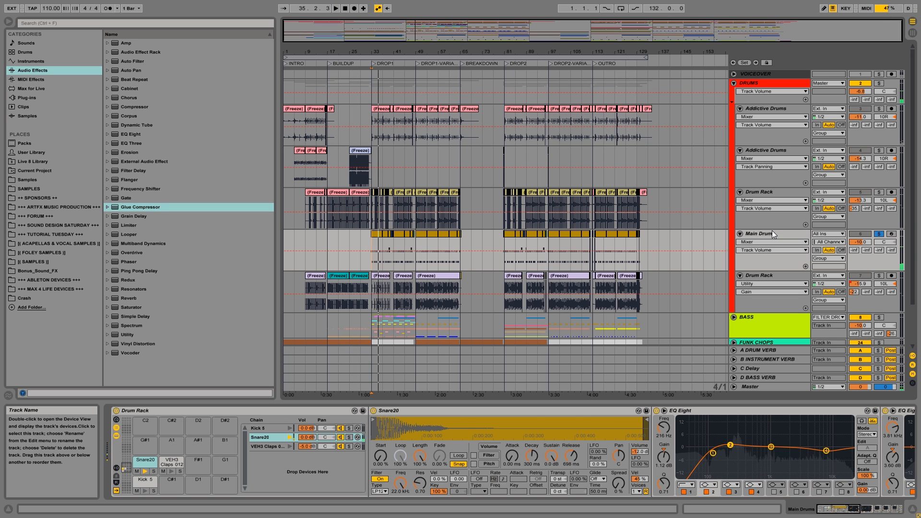
click(842, 513)
Enable the sidechain on the BASS group's Glue Compressor, sourced from Main Drums with the Drum Rack's Kick 5 Post Mixer signal.
scroll(736, 287, down, 2)
click(779, 301)
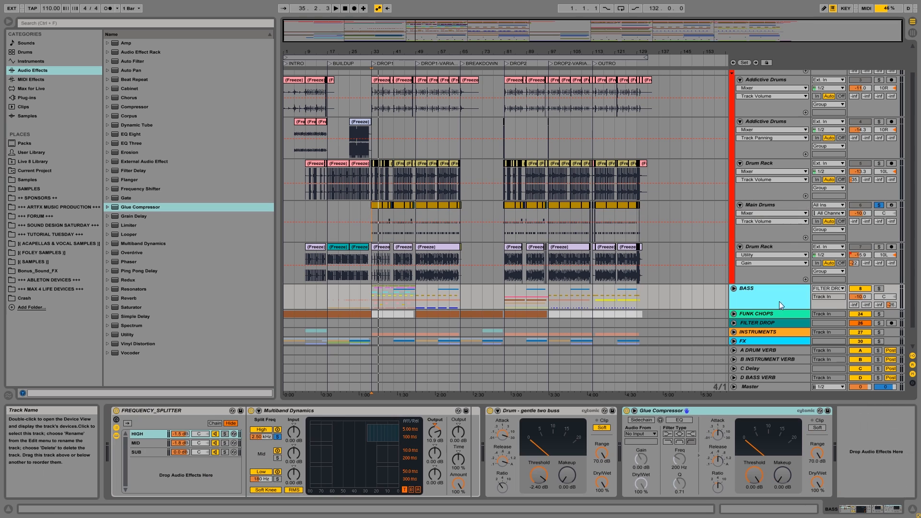
click(667, 411)
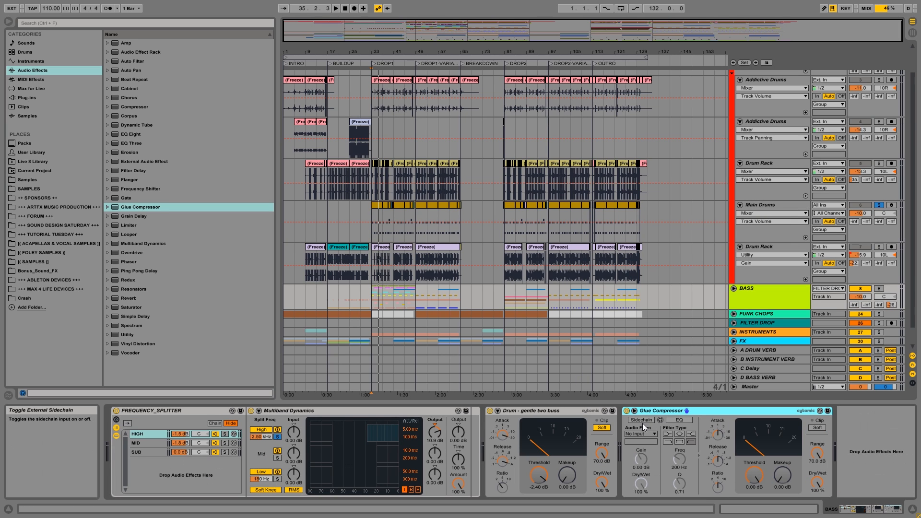
click(642, 419)
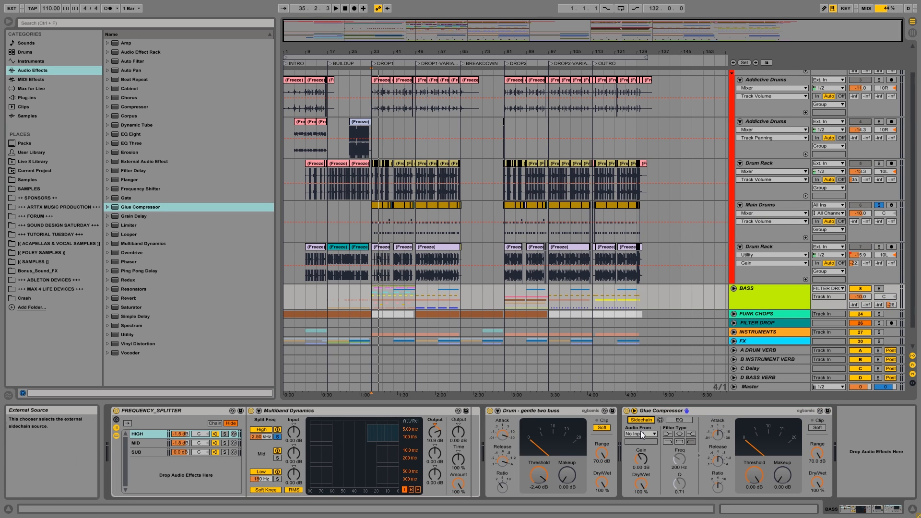
click(641, 432)
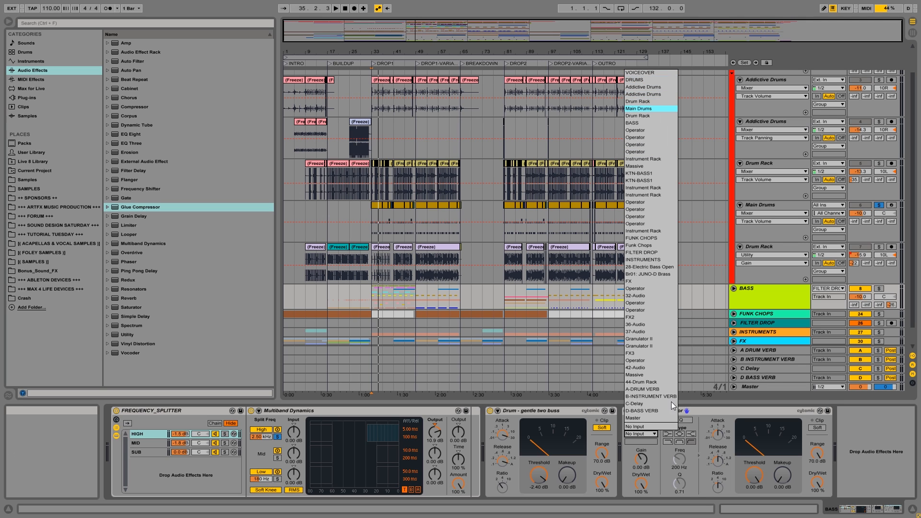
click(650, 109)
click(643, 442)
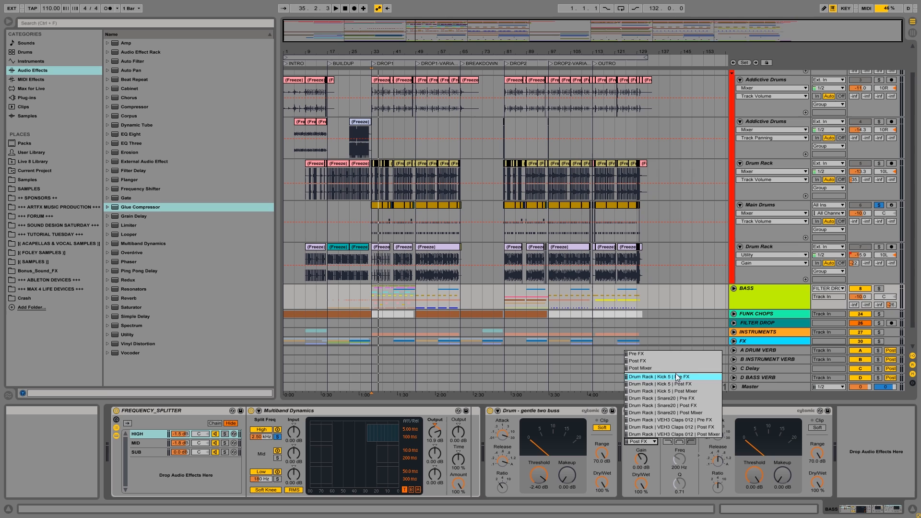
click(658, 391)
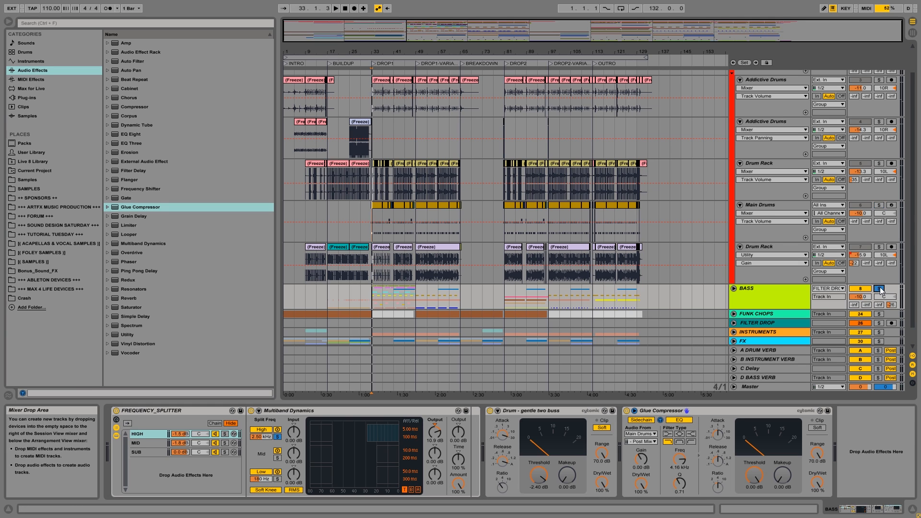
Play the soloed BASS group with the sidechain EQ at 4.16 kHz and try a different EQ filter type.
key(space)
key(space)
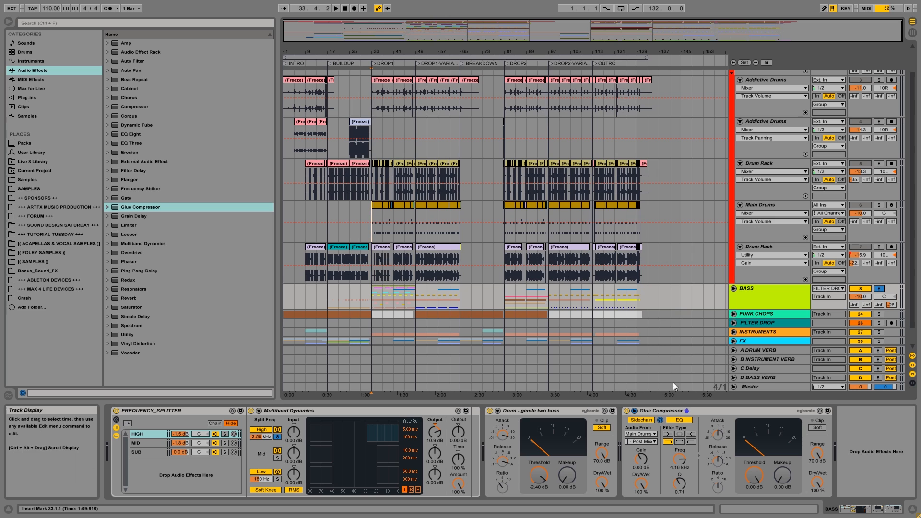
click(690, 442)
key(space)
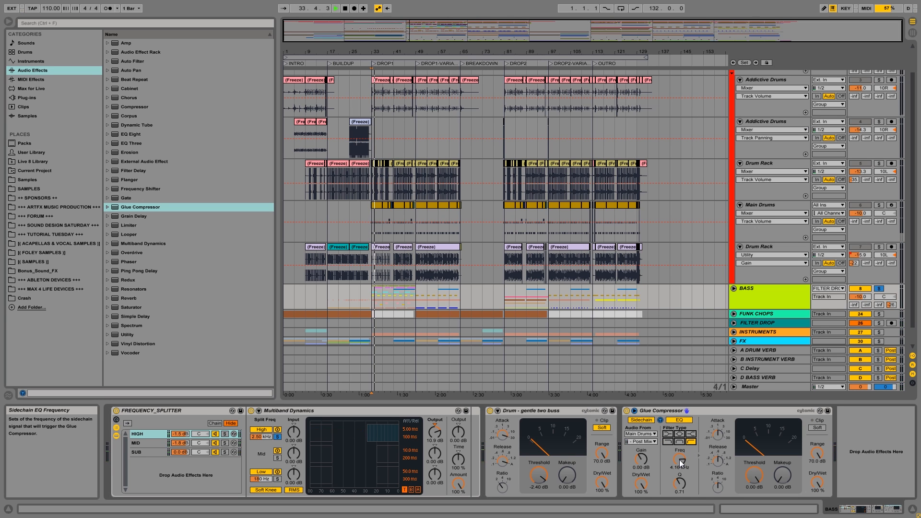
key(space)
Set the sidechain tapping point to Pre FX and the sidechain EQ to the band-pass filter type while playing the BASS group.
click(626, 437)
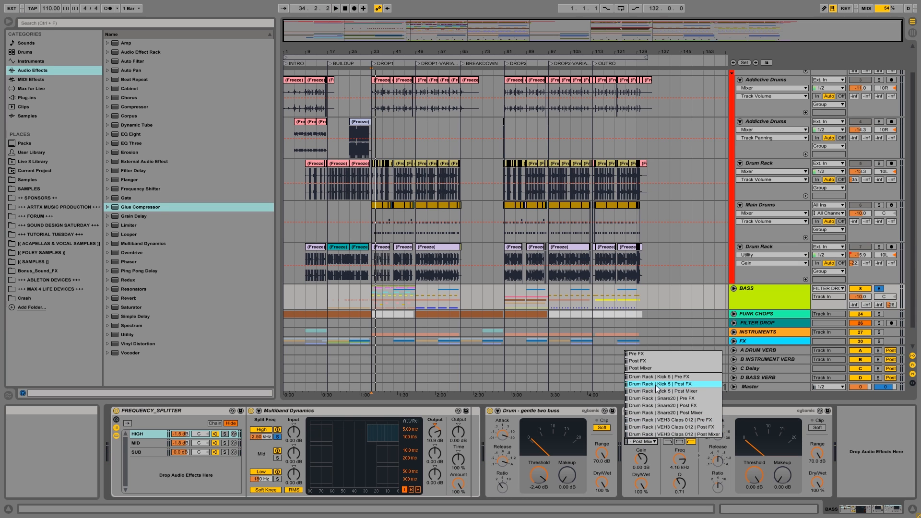
click(648, 420)
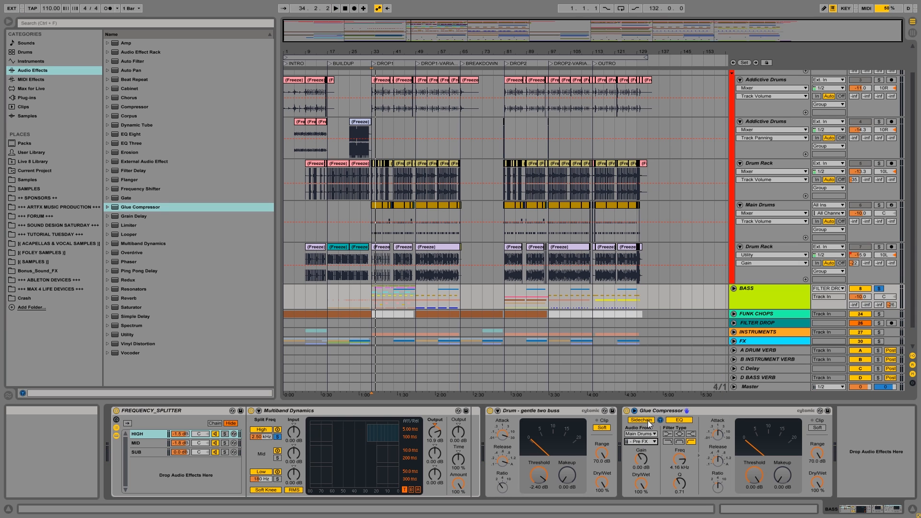
key(space)
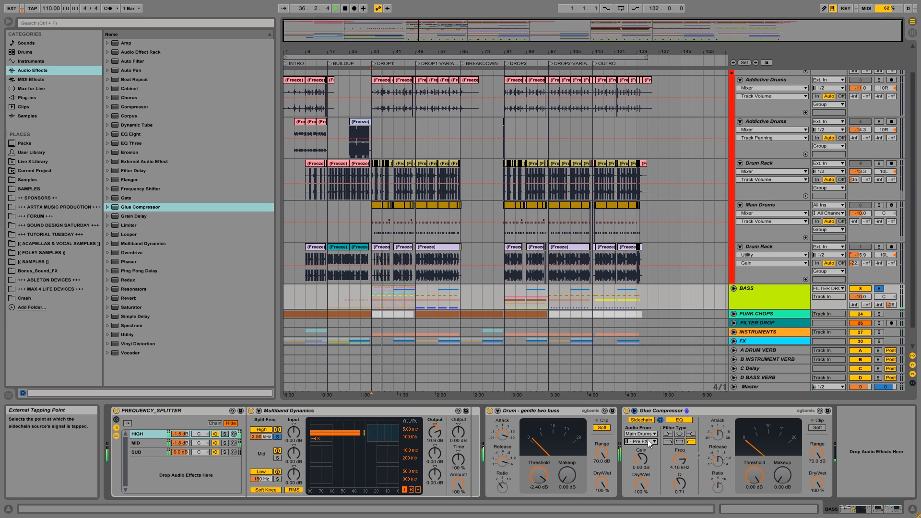
click(680, 442)
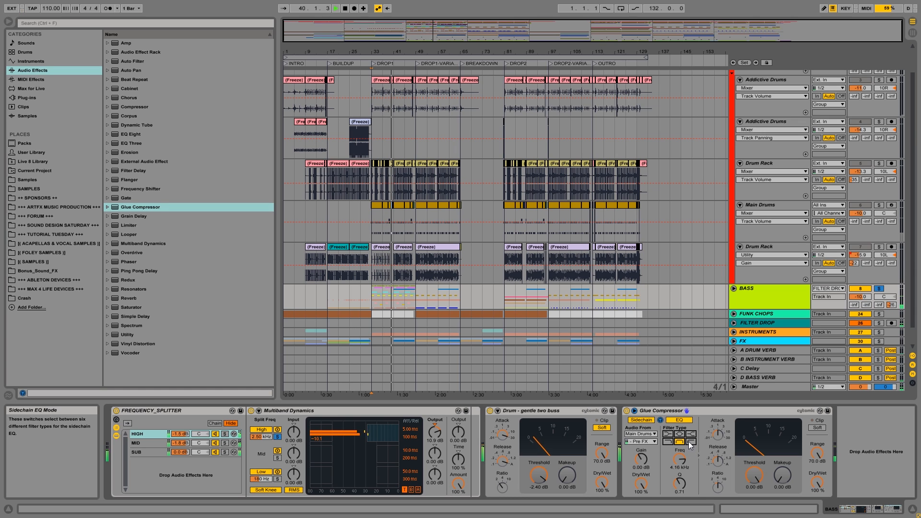
key(space)
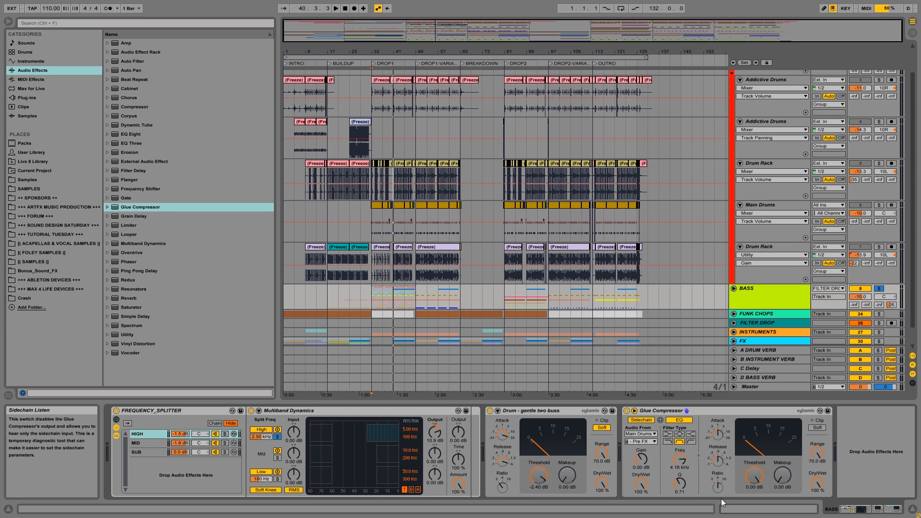
Lower the BASS Glue Compressor's threshold to -40.0 dB, replaying DROP1 to hear the compression.
key(space)
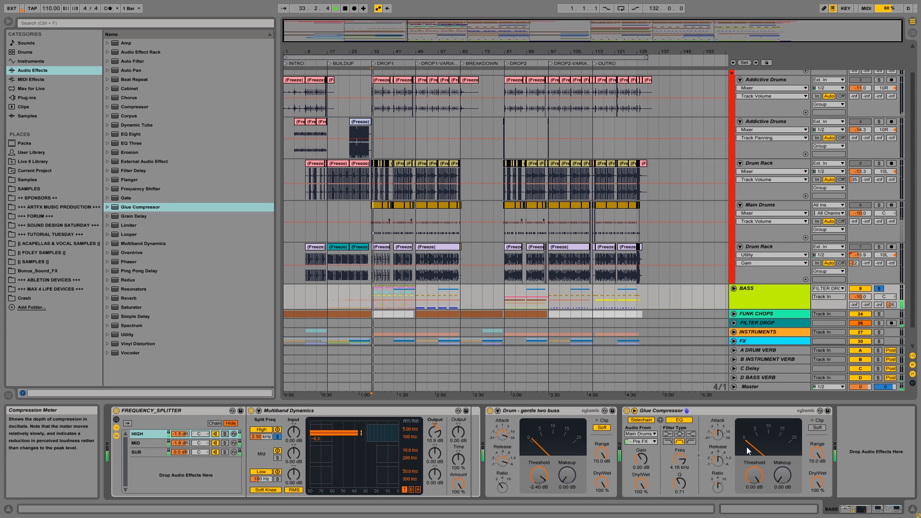
key(space)
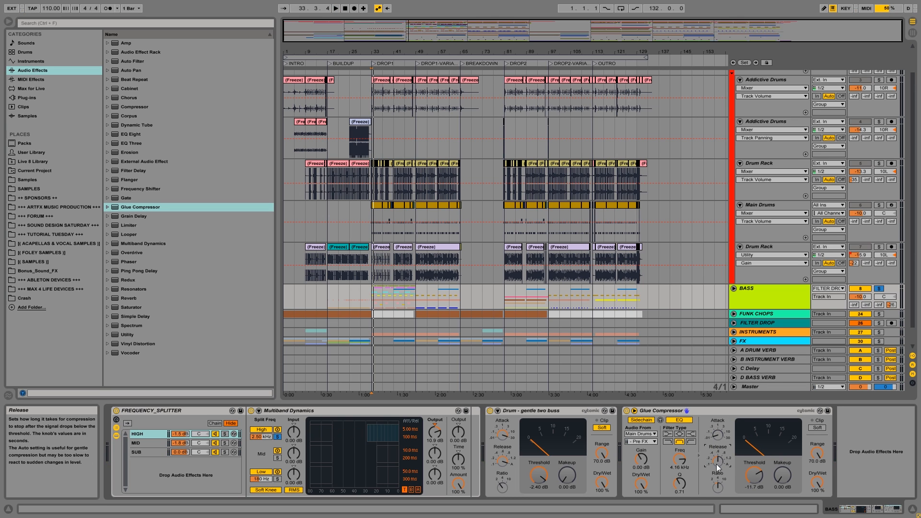
key(space)
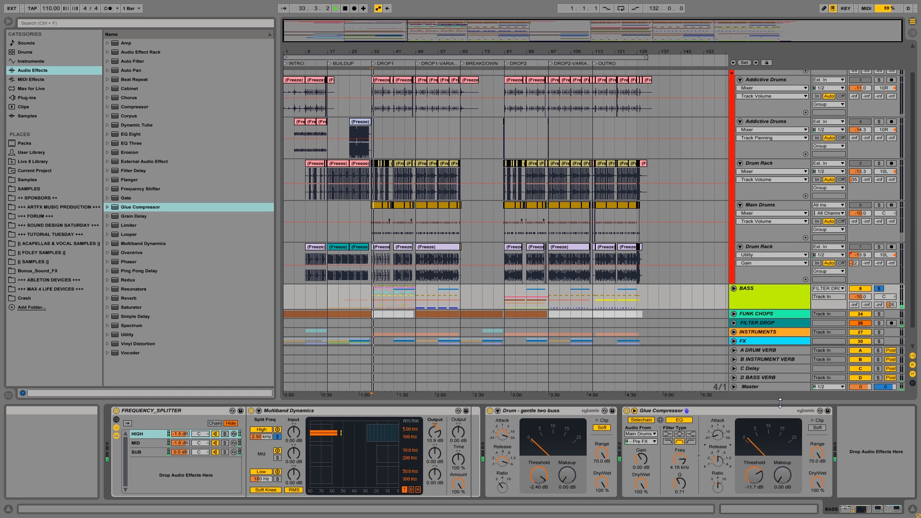
drag(754, 476, 754, 499)
key(space)
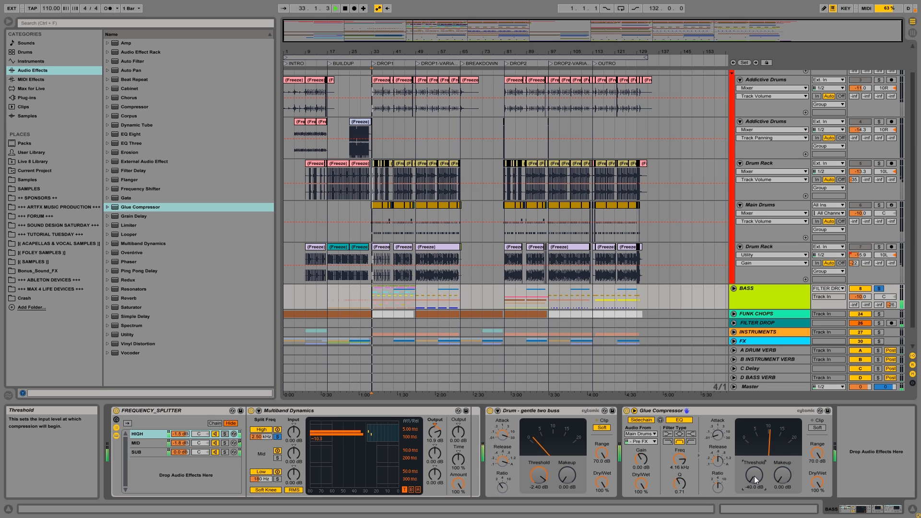
key(space)
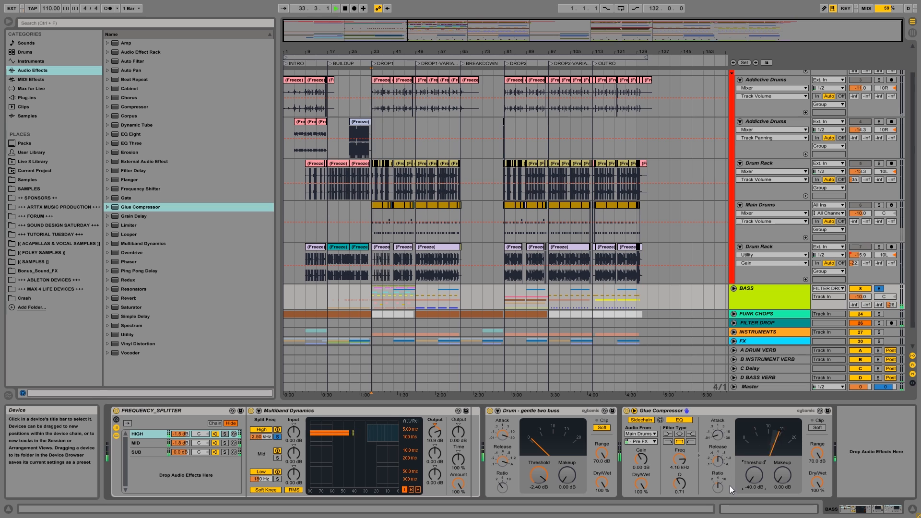
Adjust the BASS Glue Compressor's release time and replay DROP1 to audition the sidechain ducking.
click(718, 462)
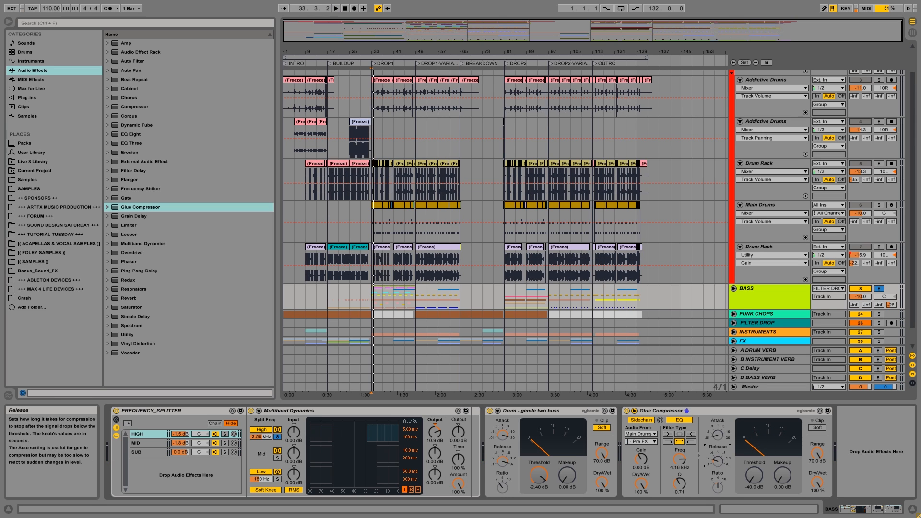
key(space)
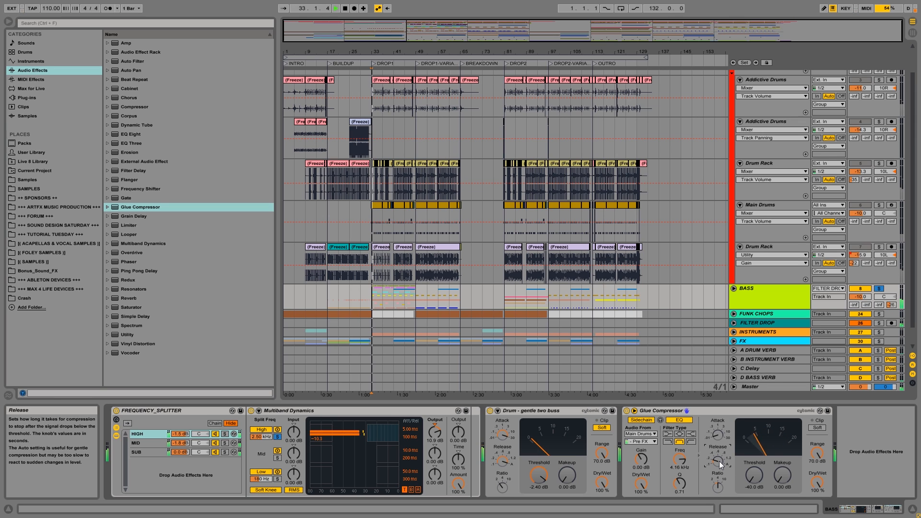
key(space)
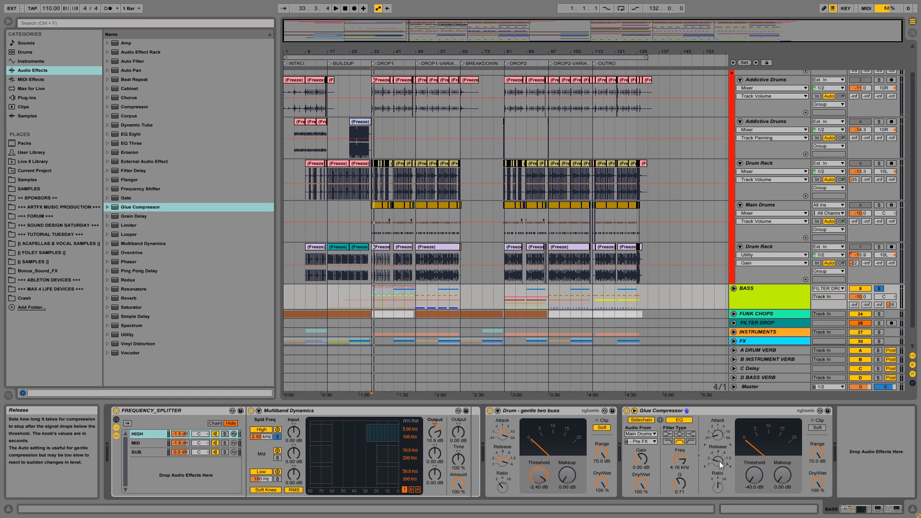
key(space)
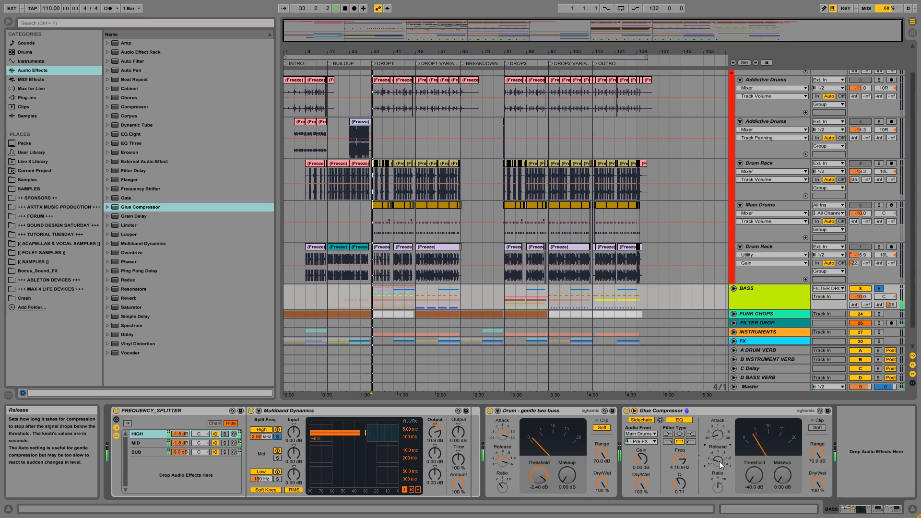
Raise the BASS Glue Compressor's threshold to -10.5 dB and take the BASS group out of solo.
drag(755, 480, 755, 461)
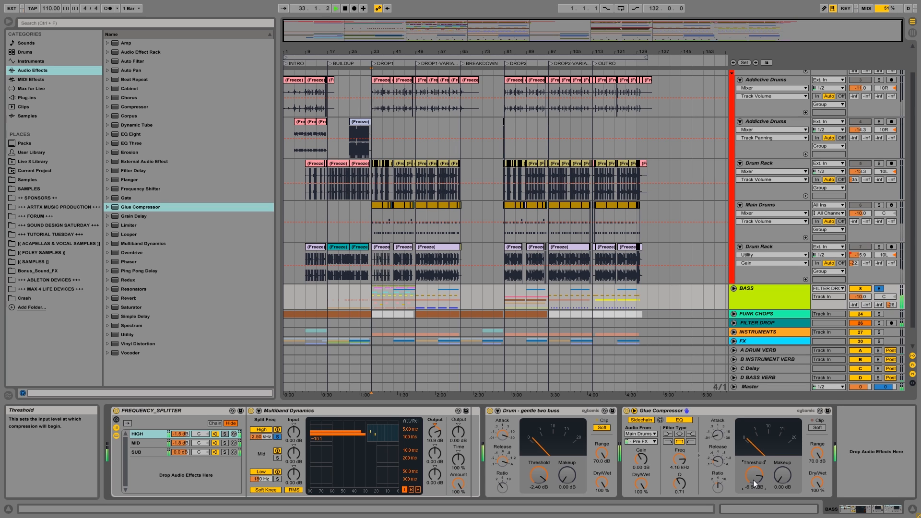
drag(753, 479, 753, 481)
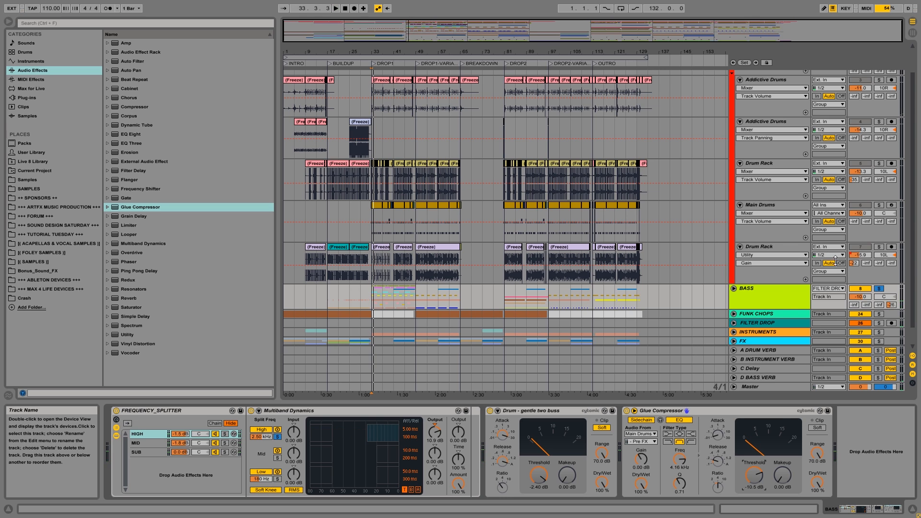
click(879, 289)
Fold the DRUMS group and play DROP1 in the full mix, stopping after a few bars.
scroll(770, 286, up, 3)
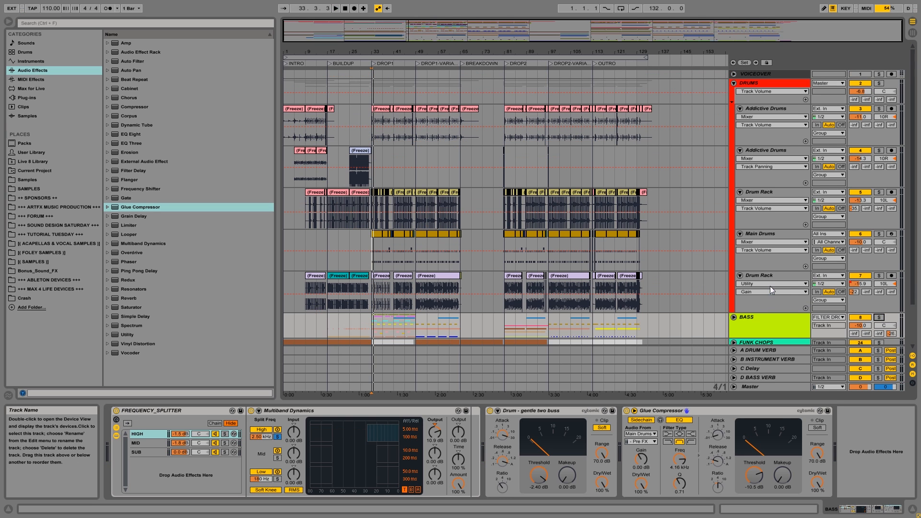
click(734, 83)
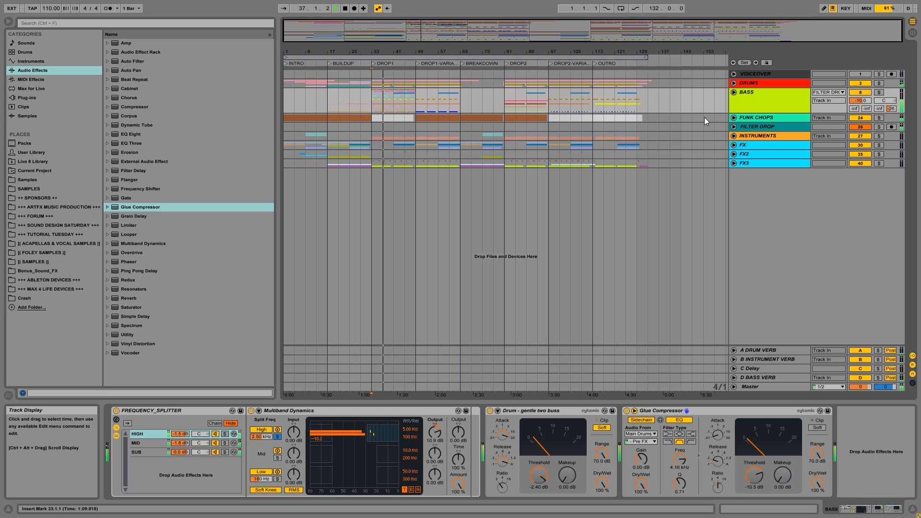
key(space)
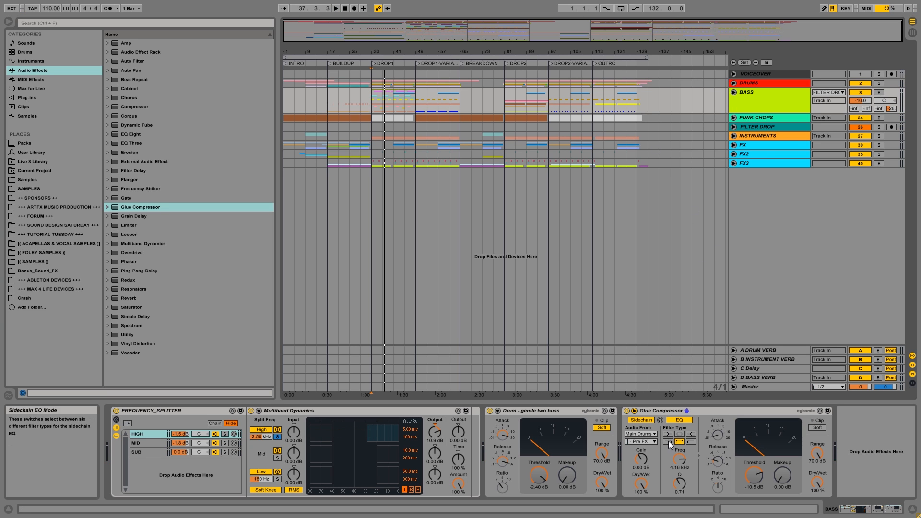
Check the sidechain tapping-point options and listen to the sidechain signal alone while playing DROP1 with BASS soloed.
click(646, 442)
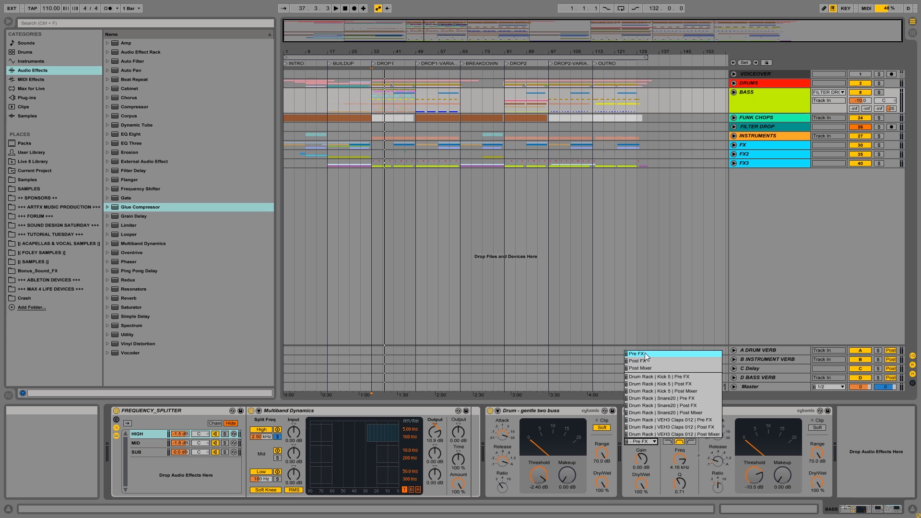
click(689, 451)
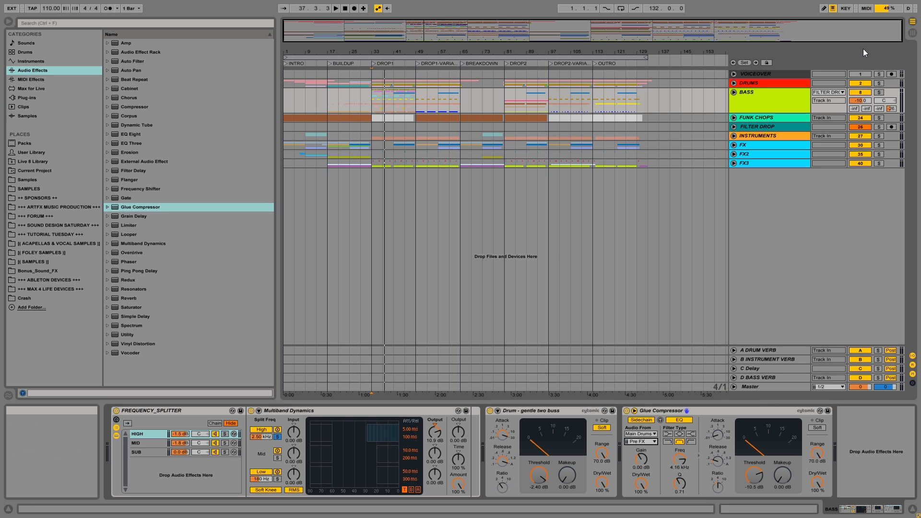
click(879, 93)
key(space)
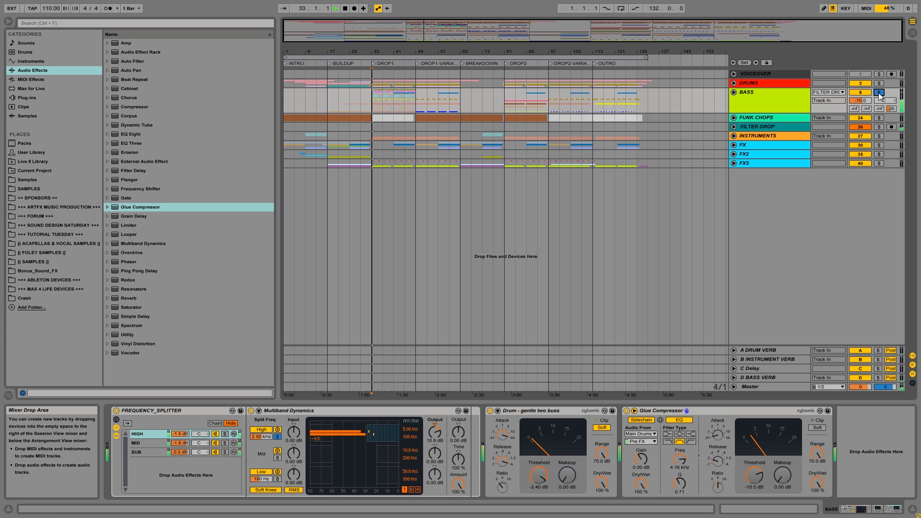
click(659, 419)
key(space)
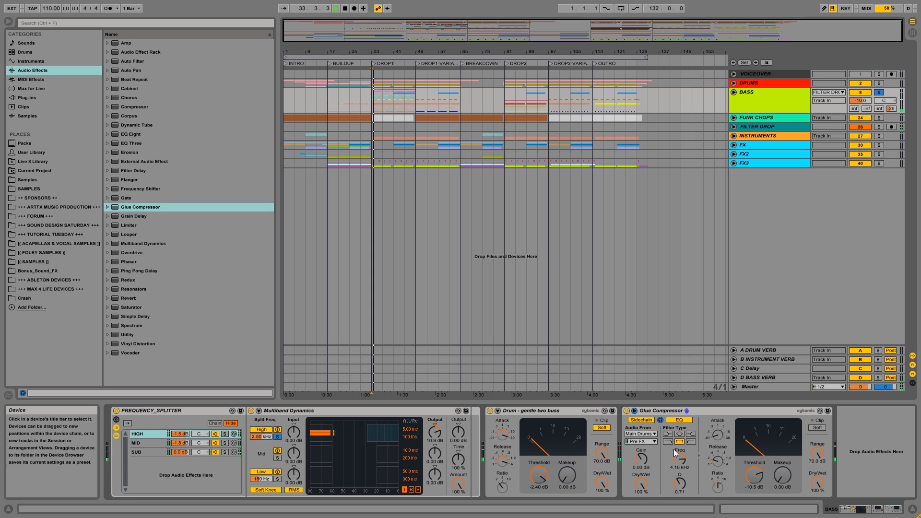
Set the BASS Glue Compressor's sidechain EQ to the low-pass filter type at 276 Hz, then stop playback.
click(690, 441)
click(668, 442)
drag(679, 459, 679, 490)
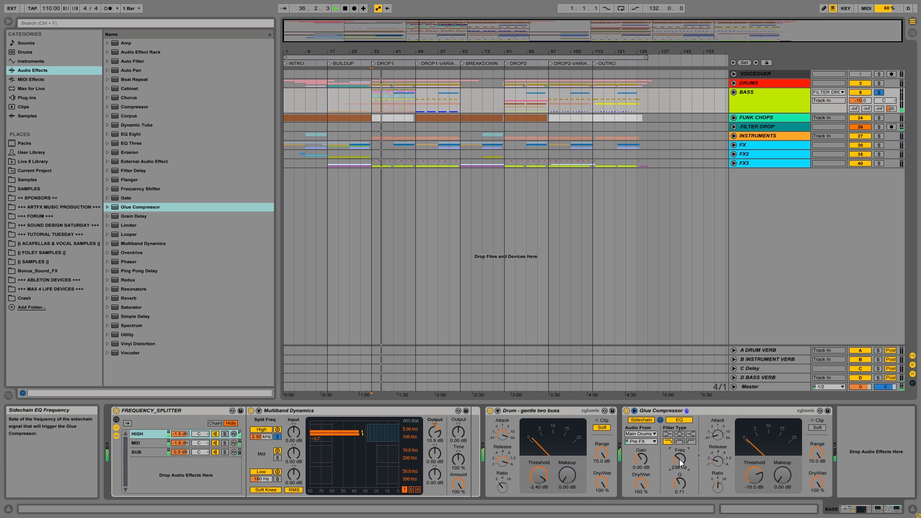
mouse_move(680, 459)
mouse_down()
mouse_move(679, 468)
mouse_move(679, 452)
mouse_move(679, 460)
mouse_up()
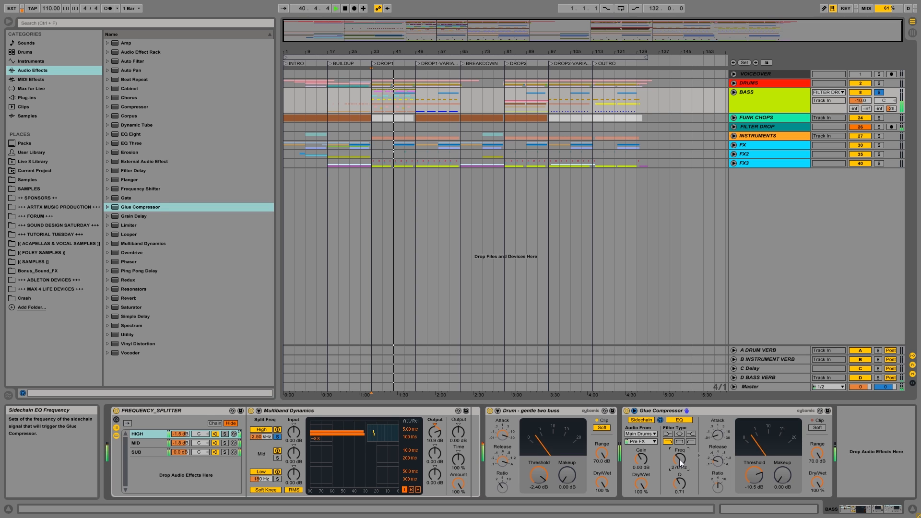
key(space)
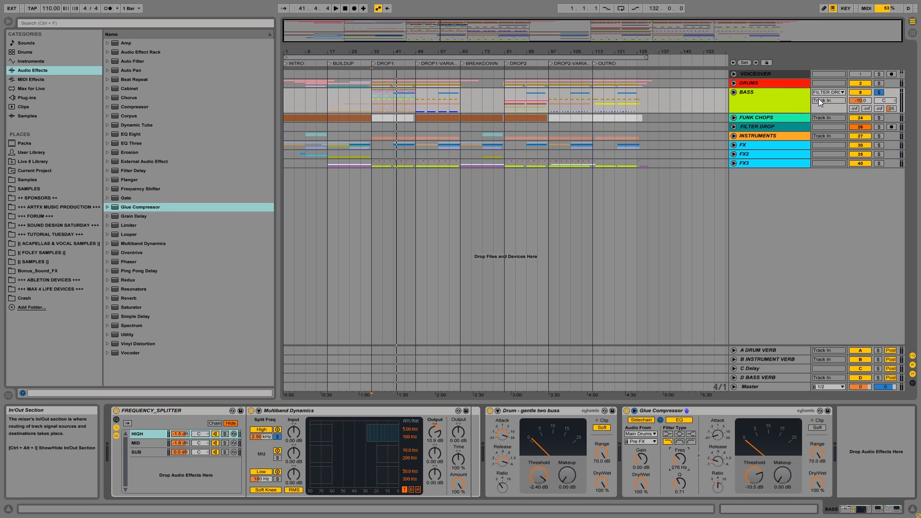
Turn off sidechain listening, unsolo the BASS group and play DROP1 in the full mix.
click(660, 420)
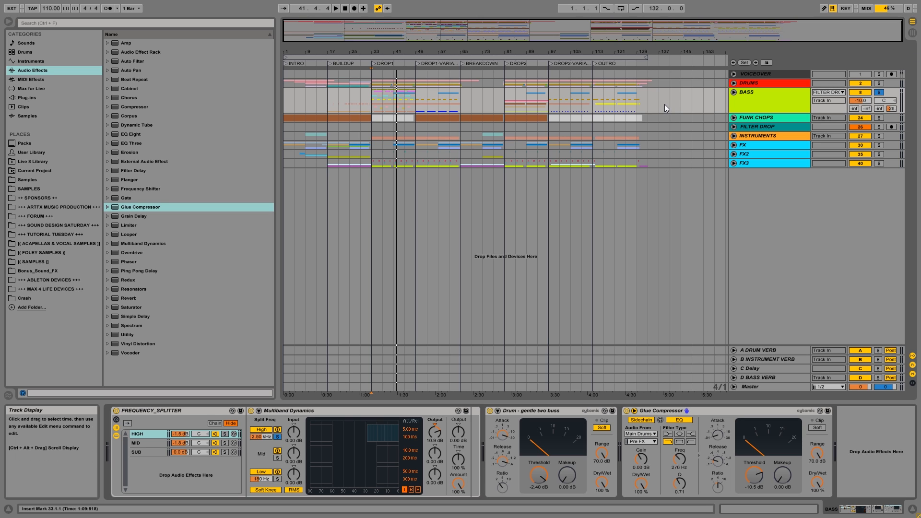
key(space)
click(879, 93)
key(space)
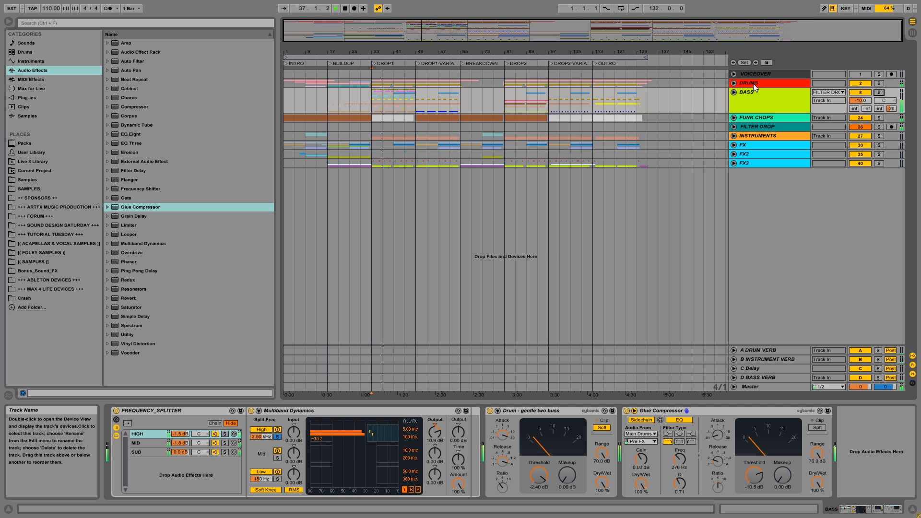
Set the Utility gain on the FILTER DROP track to -2.5 dB and replay DROP1.
click(751, 128)
click(734, 127)
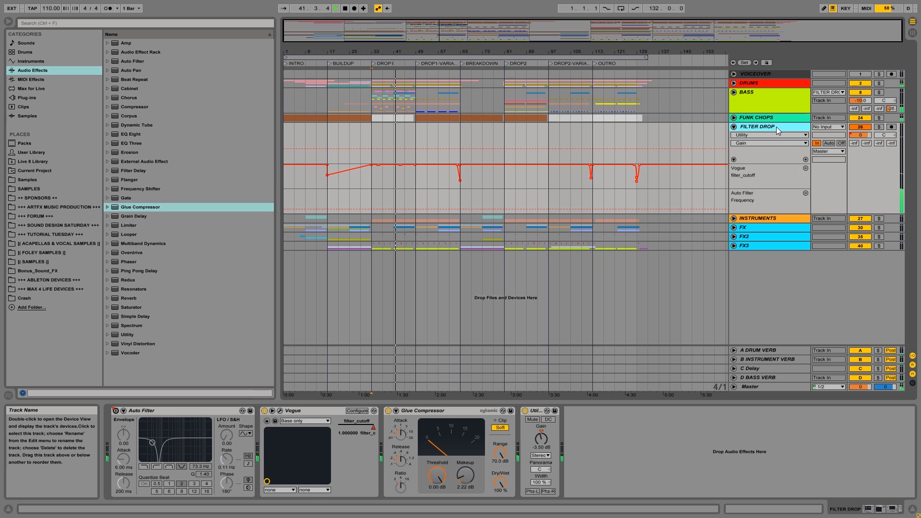
key(space)
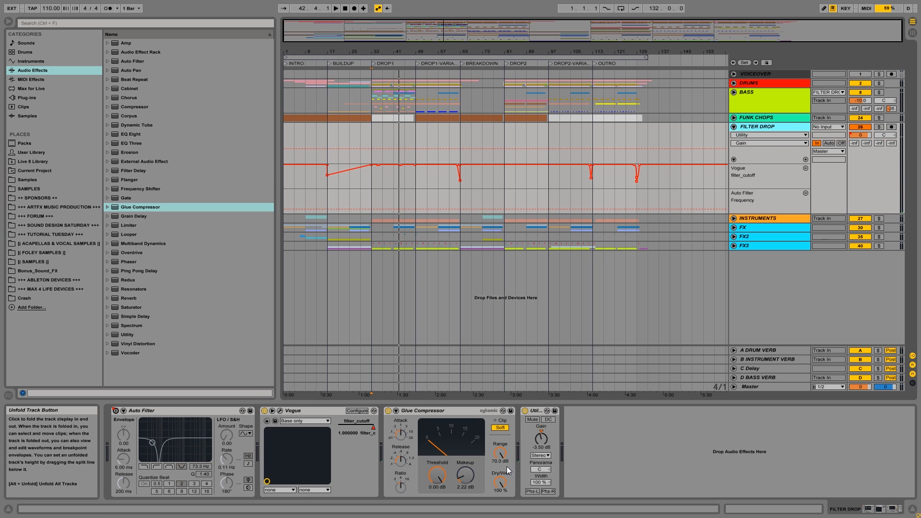
click(540, 439)
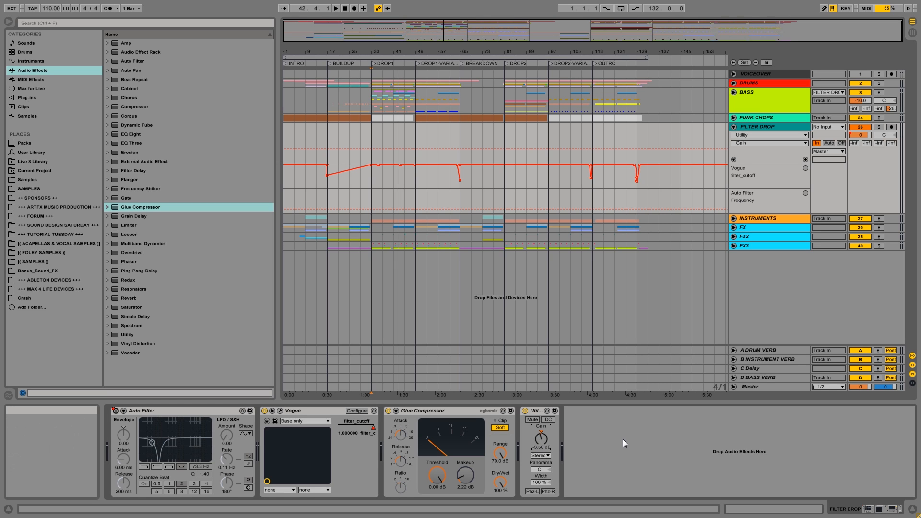
text(-2.5)
key(Return)
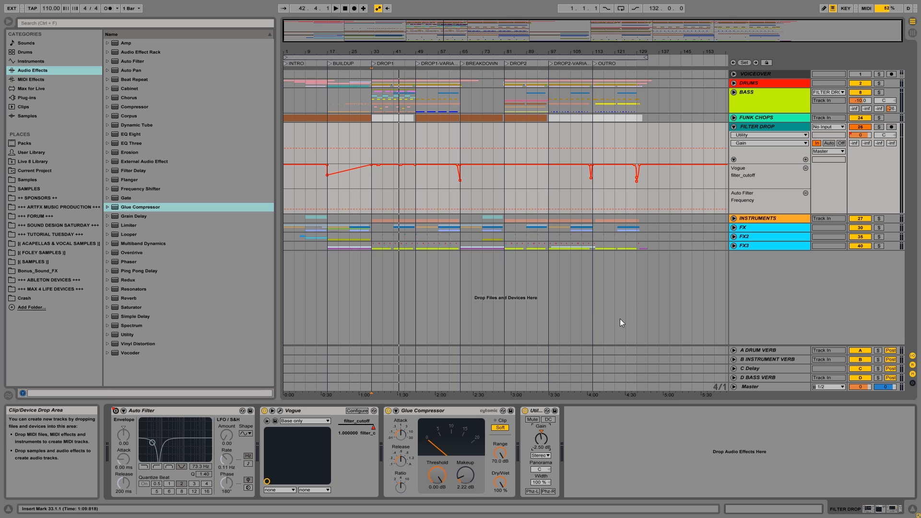
key(space)
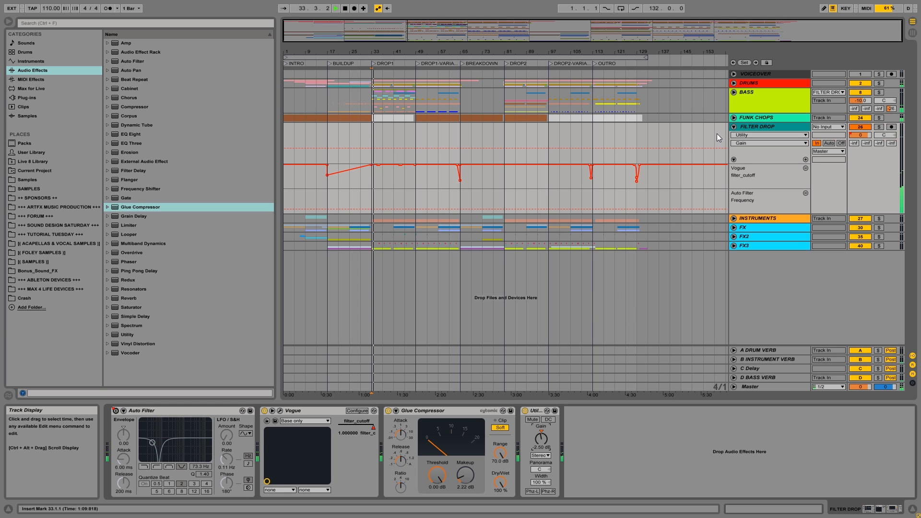
click(733, 128)
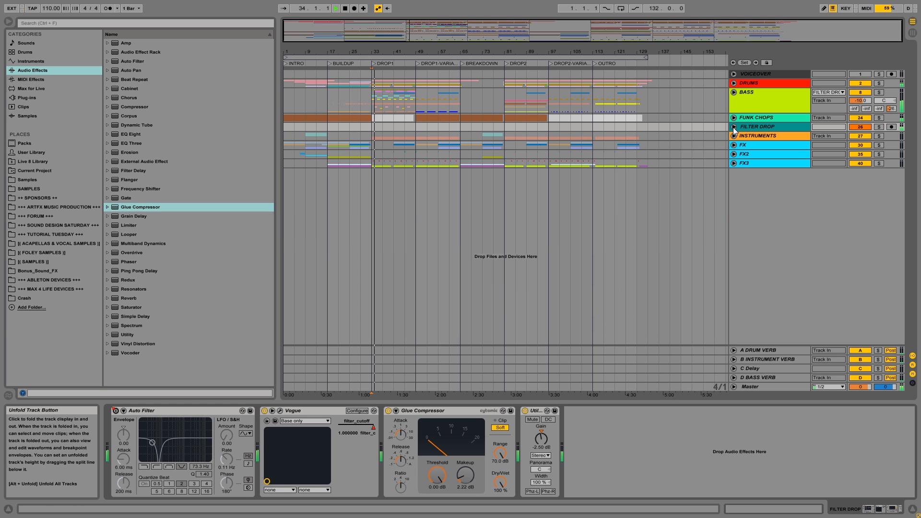
Move the sidechained Glue Compressor from the BASS group to the start of the FILTER DROP track's device chain.
click(755, 94)
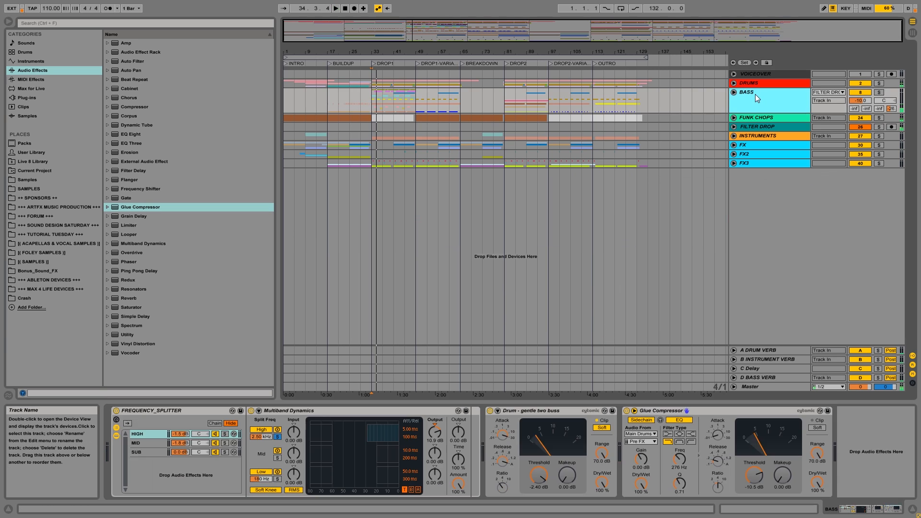
click(652, 410)
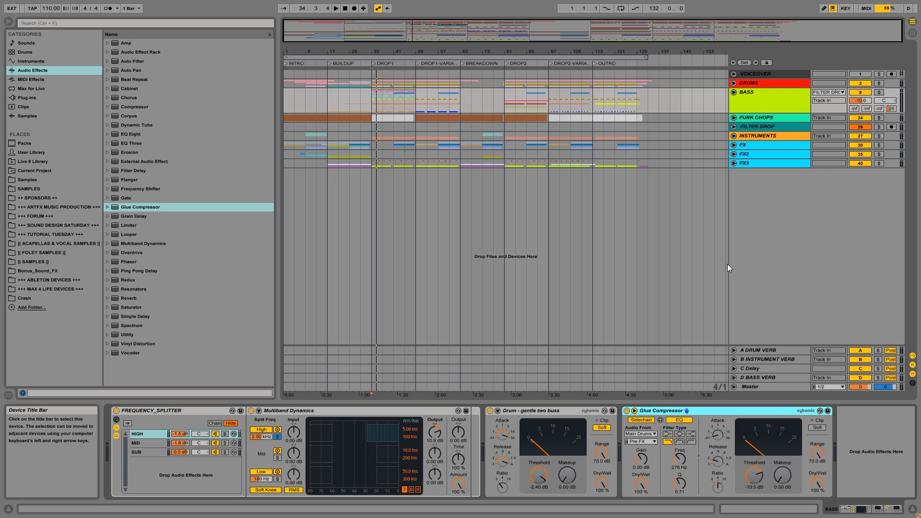
key(Delete)
click(748, 128)
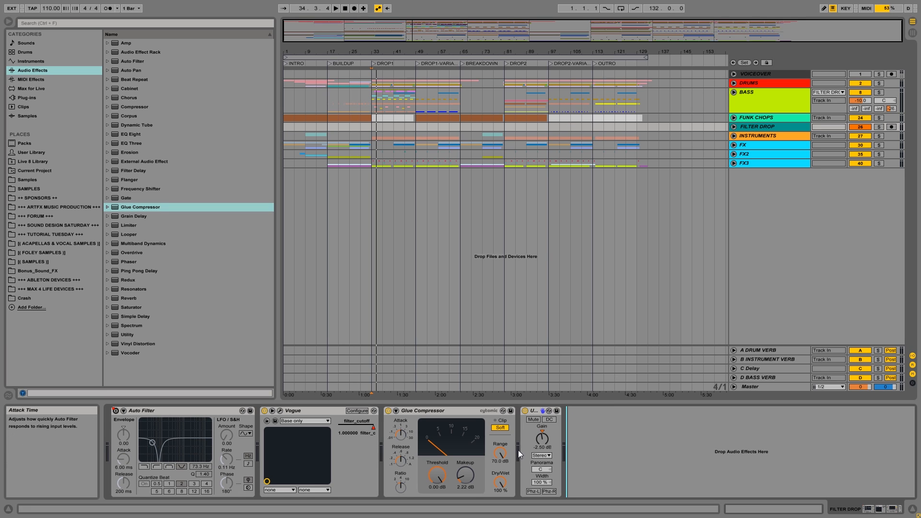
key(ctrl+v)
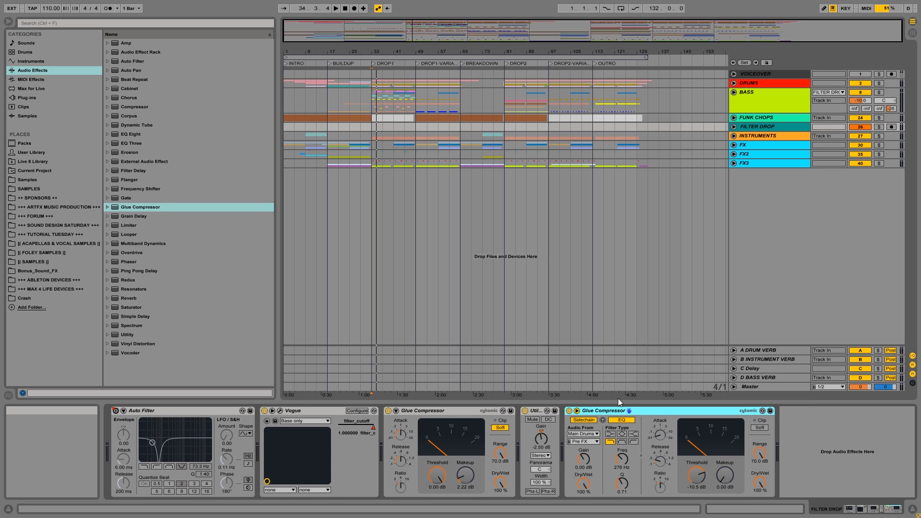
drag(634, 409, 147, 423)
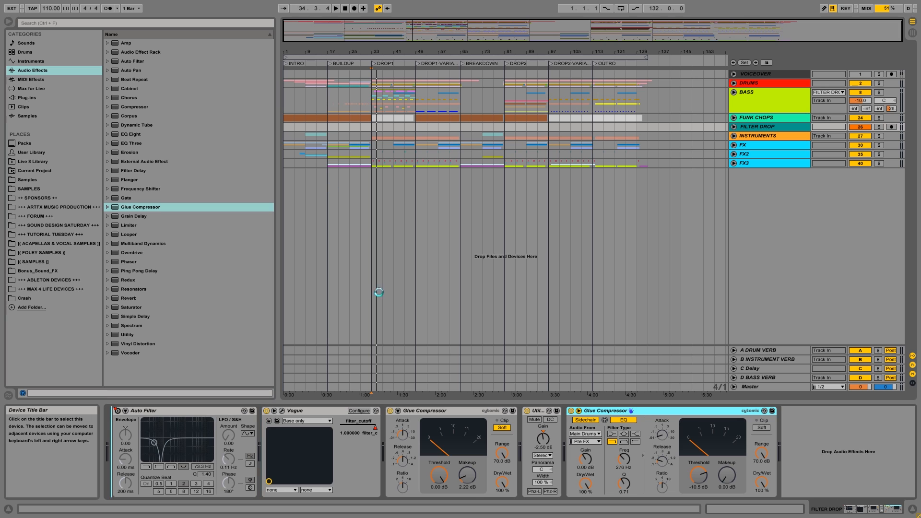
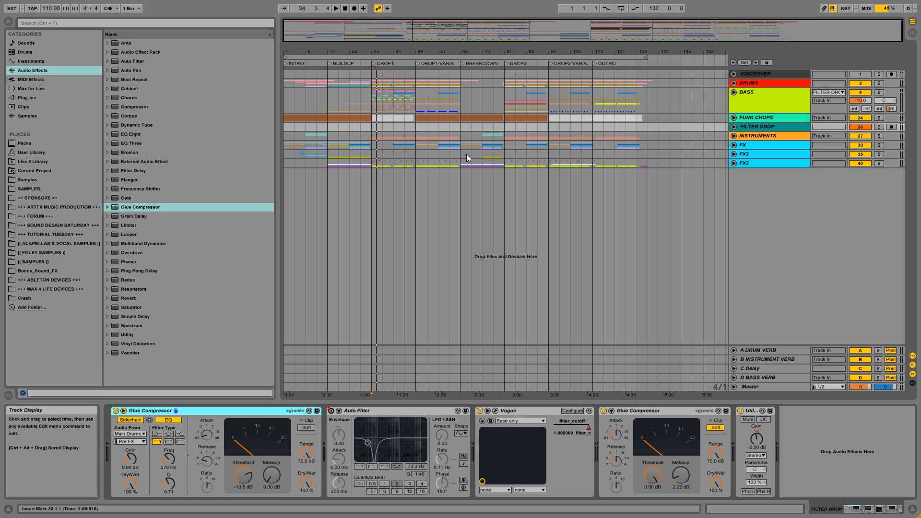
Play DROP1 and set FILTER DROP's sidechained Glue Compressor threshold to -10.8 dB and its Utility gain to -2.78 dB.
key(space)
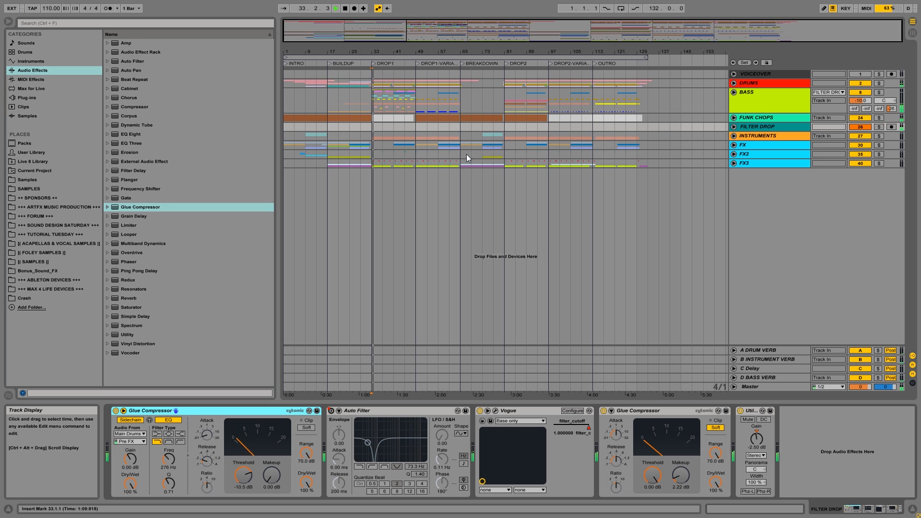
click(747, 93)
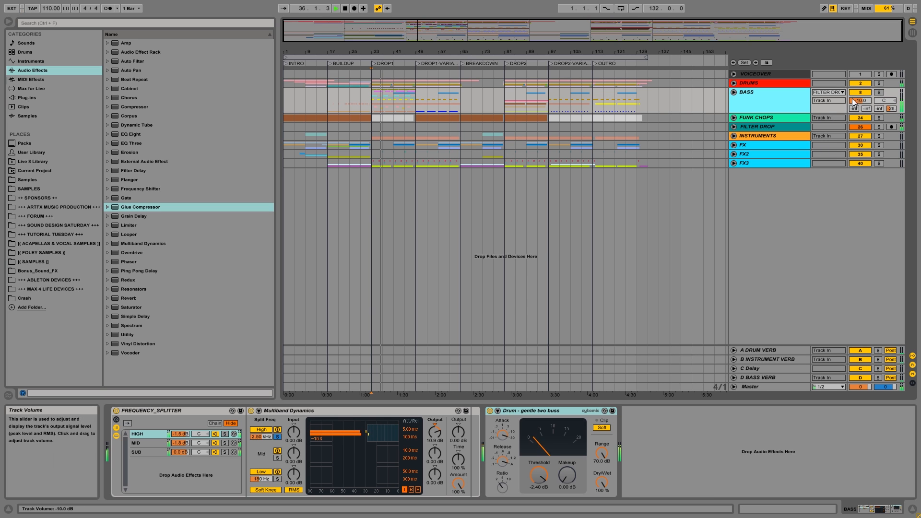
click(746, 127)
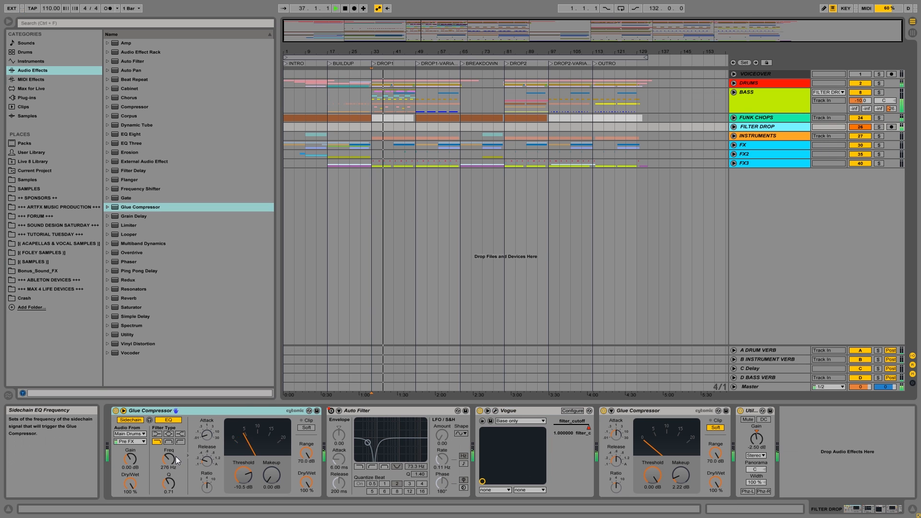
mouse_move(237, 465)
mouse_down()
mouse_move(240, 474)
mouse_move(241, 459)
mouse_move(241, 474)
mouse_up()
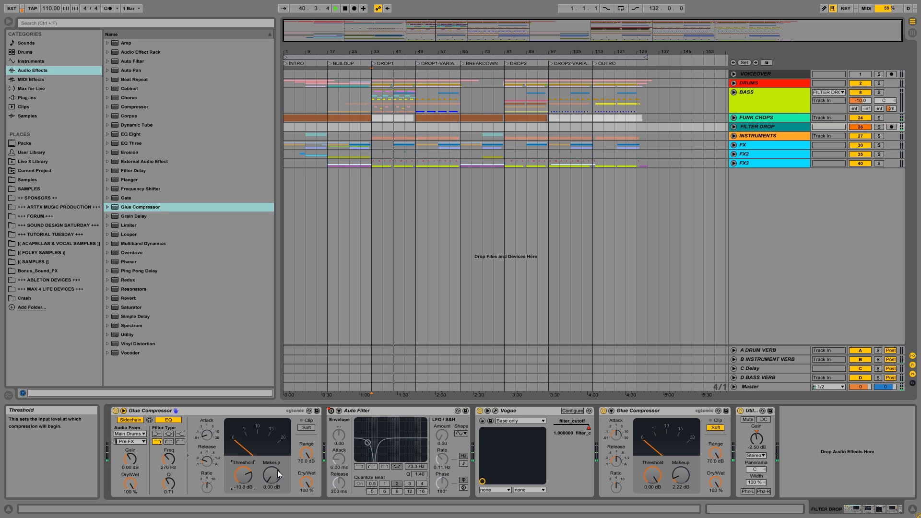
mouse_move(757, 439)
mouse_down()
mouse_move(756, 409)
mouse_move(757, 444)
mouse_up()
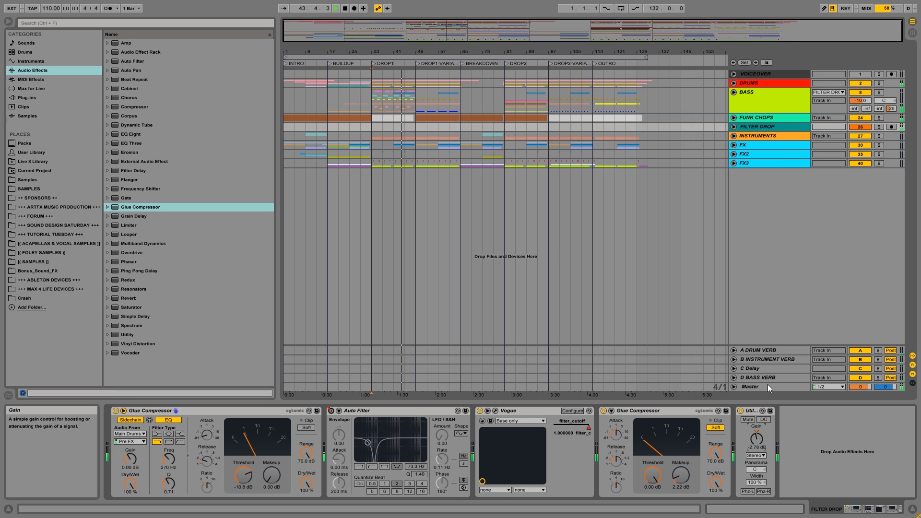
Unfold the FUNK CHOPS group and set its track volume to -15.4 dB while DROP1 plays on.
click(766, 104)
click(753, 134)
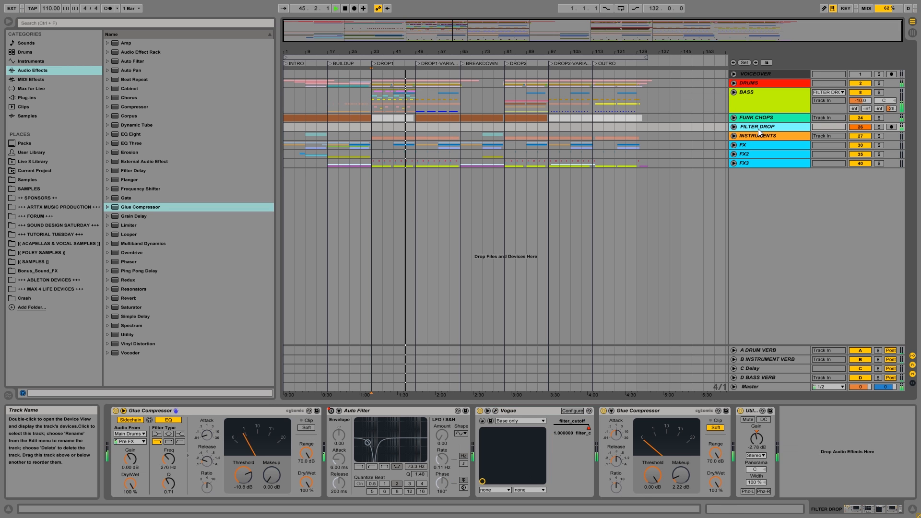
click(754, 116)
click(733, 118)
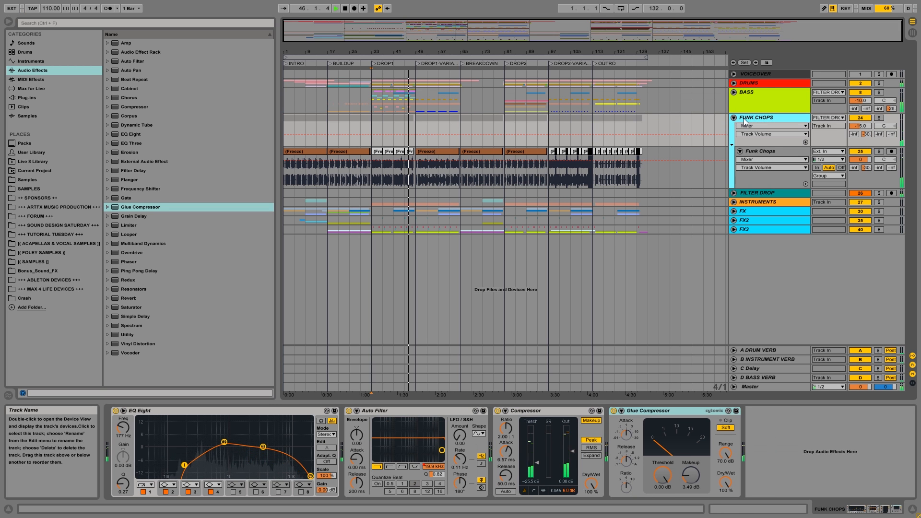
drag(860, 126, 860, 131)
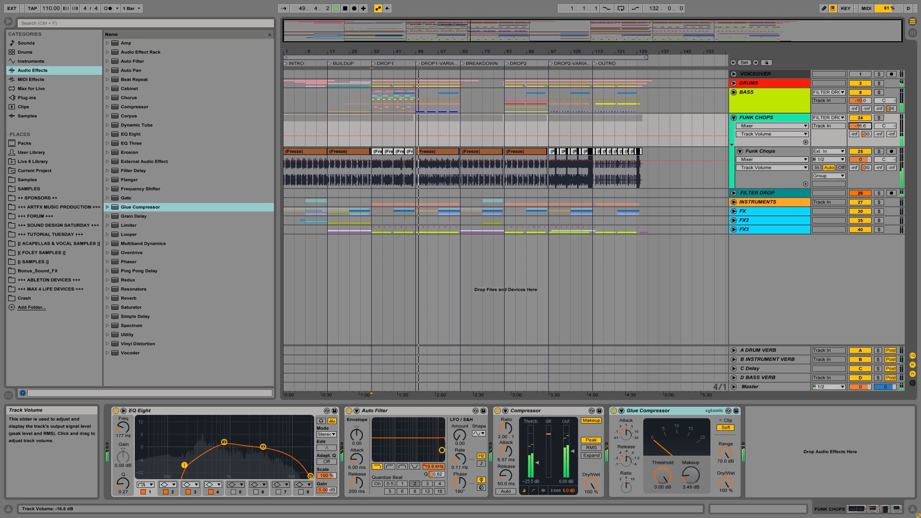
drag(866, 124, 864, 122)
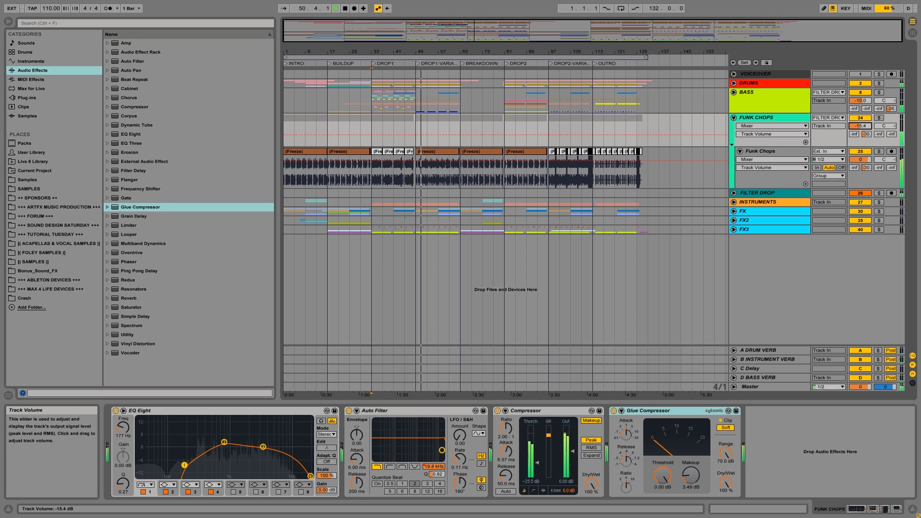
Set FILTER DROP's Utility gain to -2.22 dB and its second Glue Compressor's threshold to -17.1 dB and makeup to 3.49 dB.
click(781, 191)
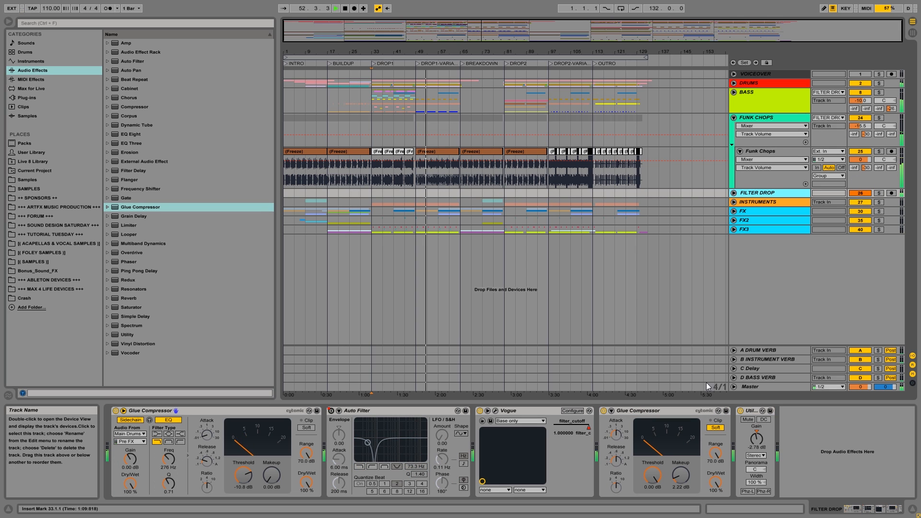
mouse_move(756, 439)
mouse_down()
mouse_move(757, 416)
mouse_move(754, 438)
mouse_up()
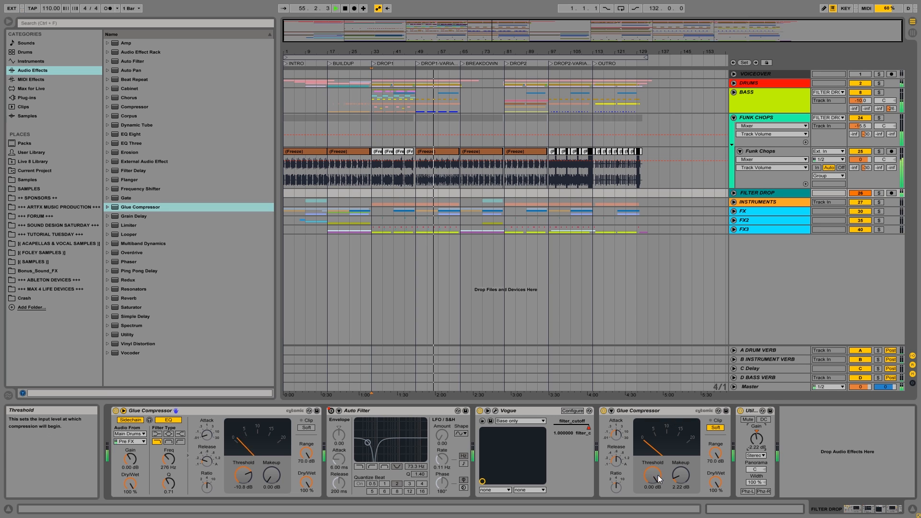
drag(654, 478, 652, 480)
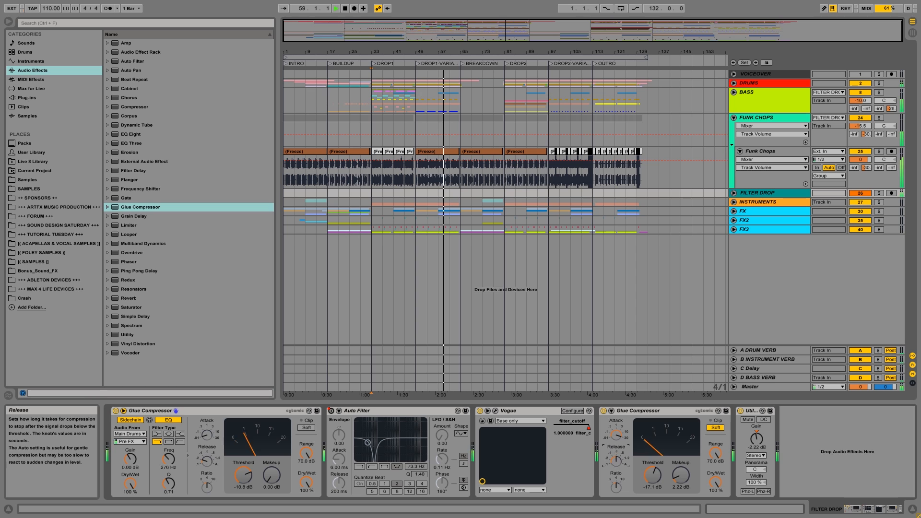
drag(681, 474, 681, 467)
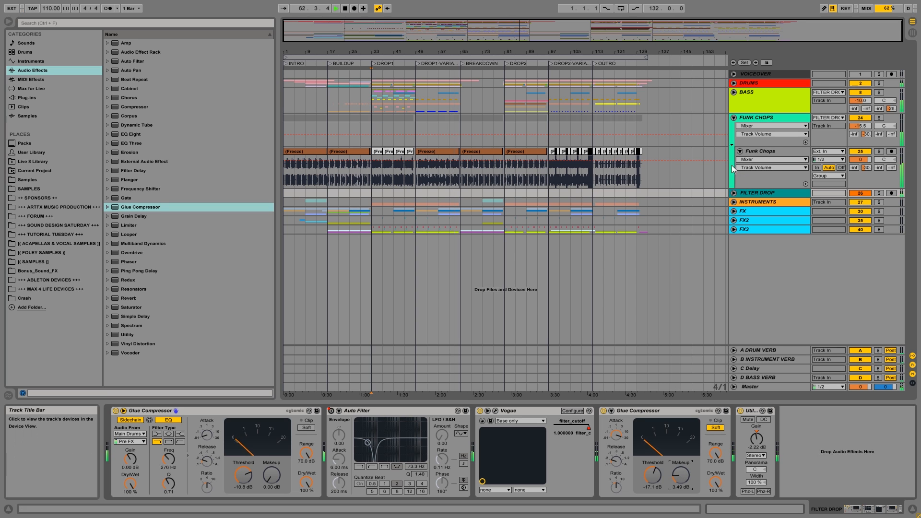
Fold the FUNK CHOPS group, replay DROP1 and set FILTER DROP's Utility gain to -3.33 dB.
click(734, 117)
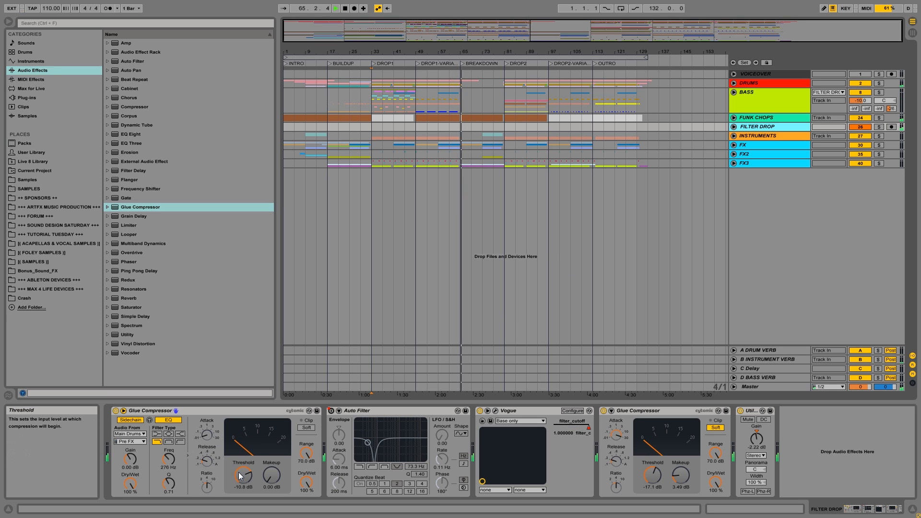
key(space)
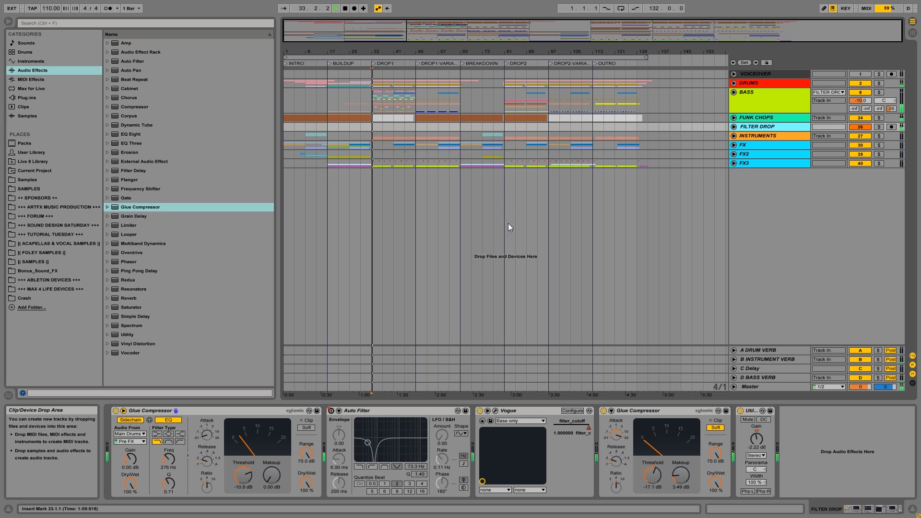
click(758, 83)
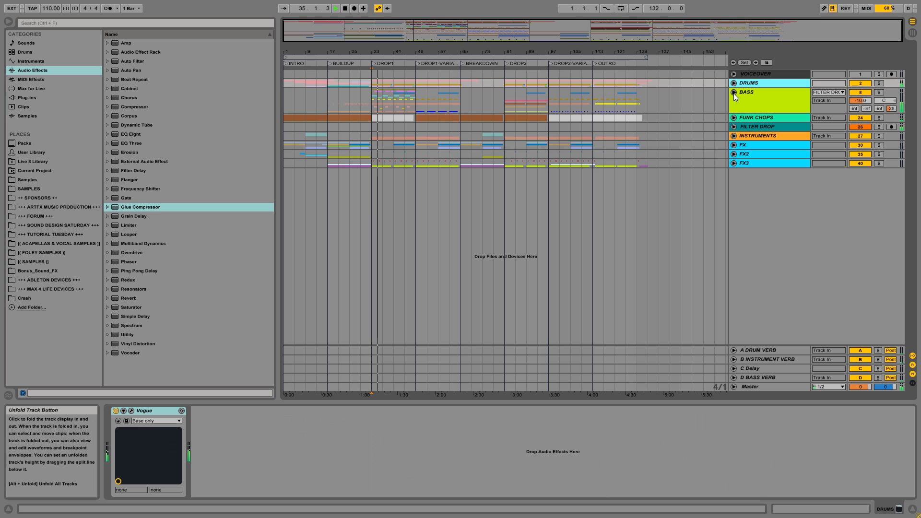
click(733, 127)
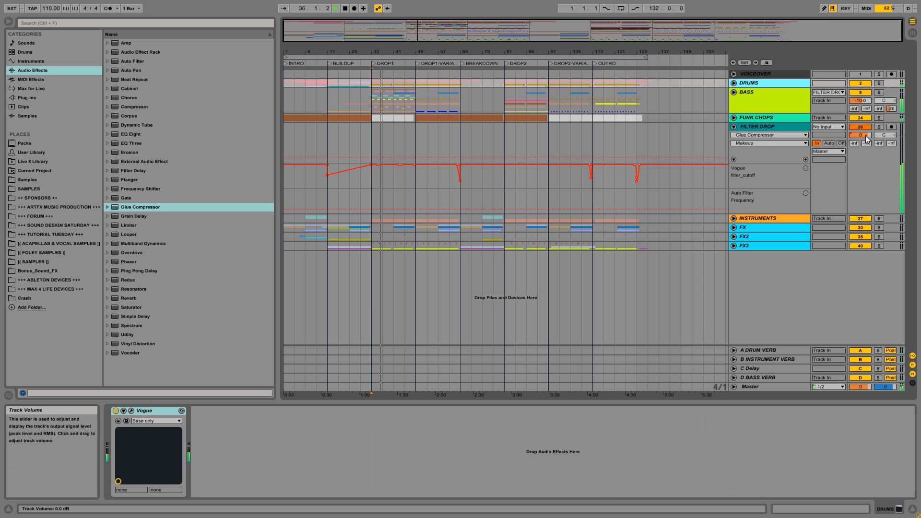
click(761, 126)
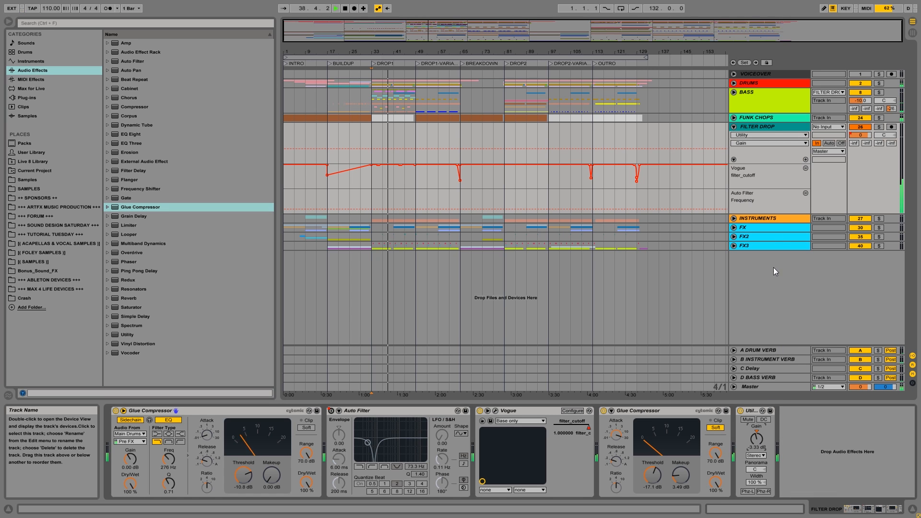
click(734, 126)
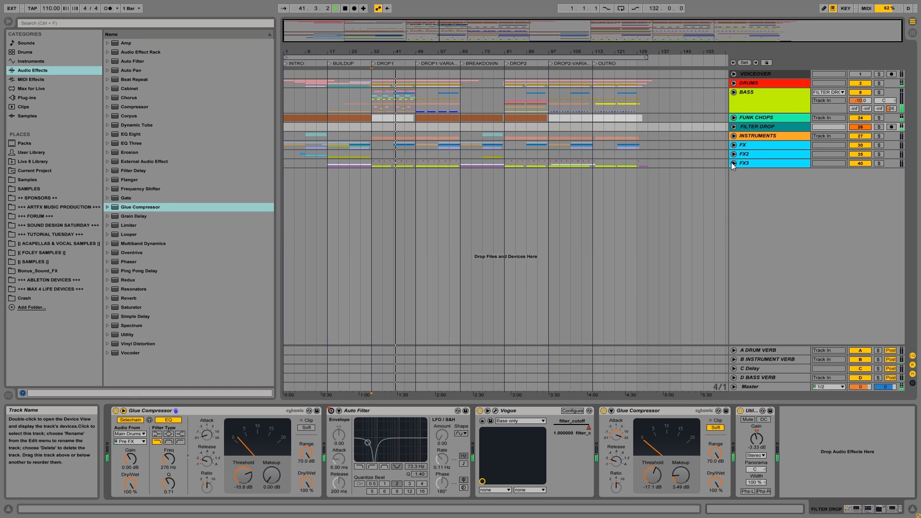
key(space)
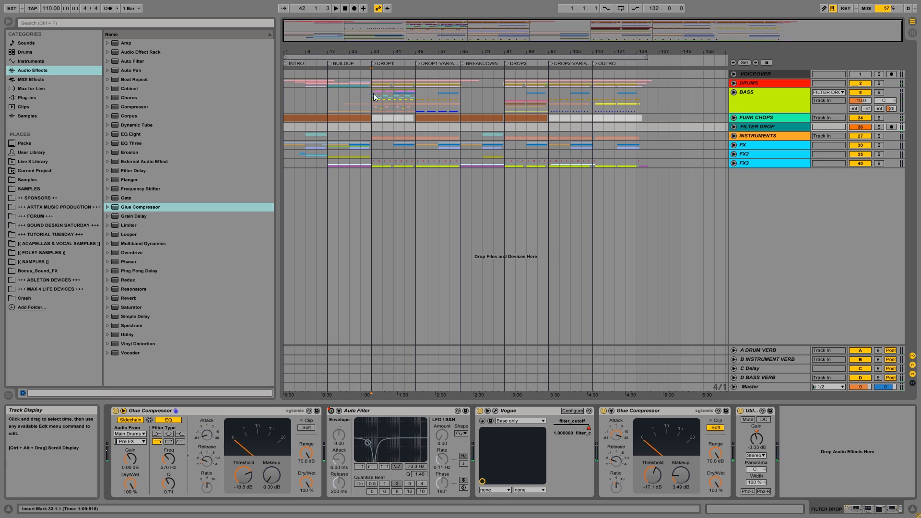
Play from the start of the DROP1 variation and set FILTER DROP's Utility gain to -3.89 dB.
click(420, 96)
key(space)
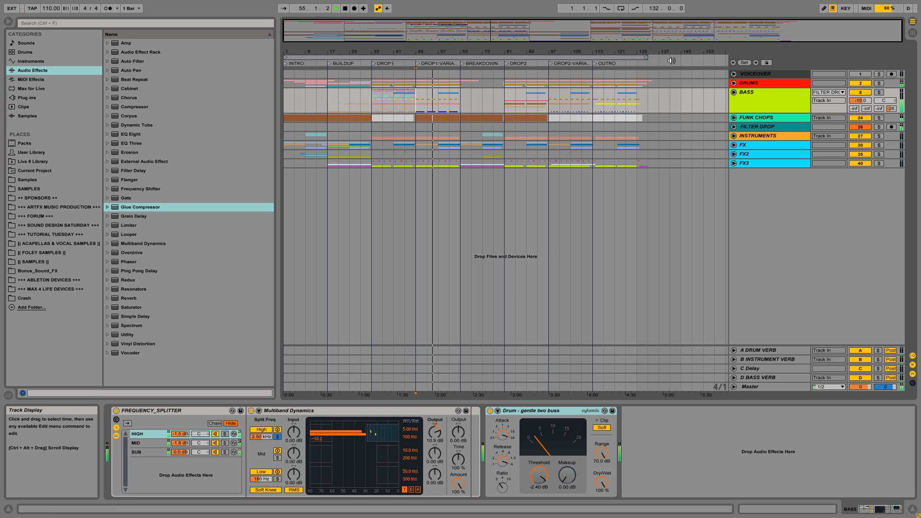
click(733, 126)
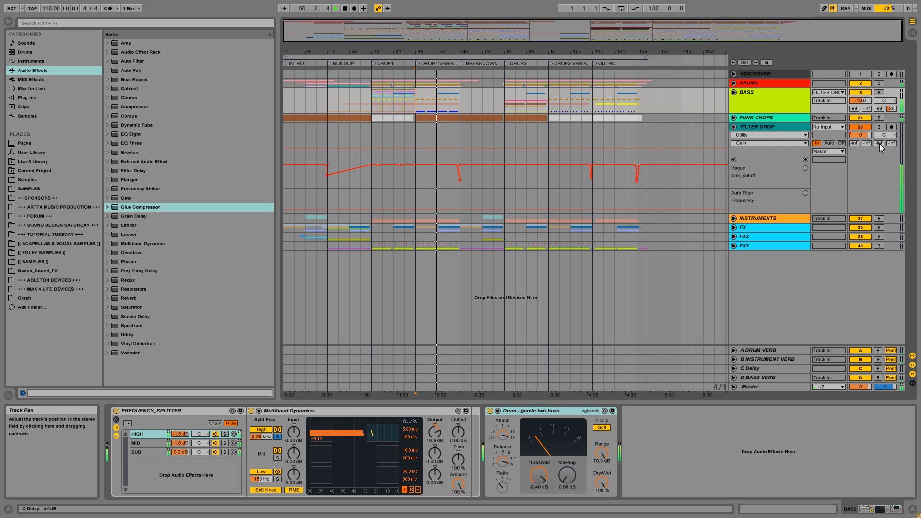
click(772, 127)
drag(757, 439, 757, 442)
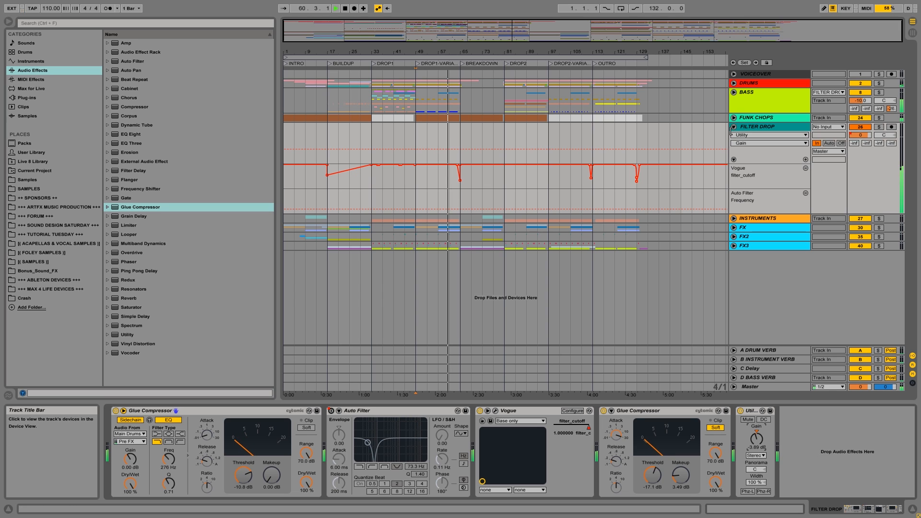
click(734, 128)
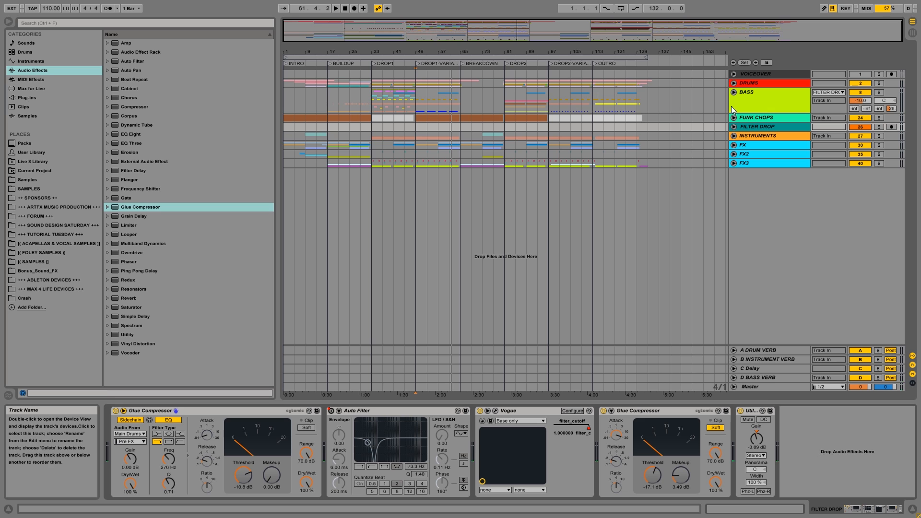
Solo the INSTRUMENTS group, play DROP1 and set the group's track volume to -10.9 dB.
click(422, 89)
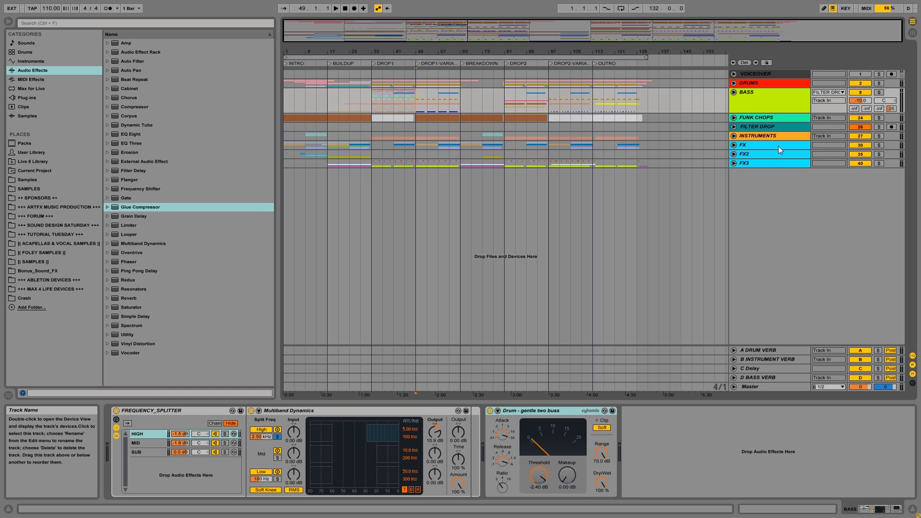
click(733, 135)
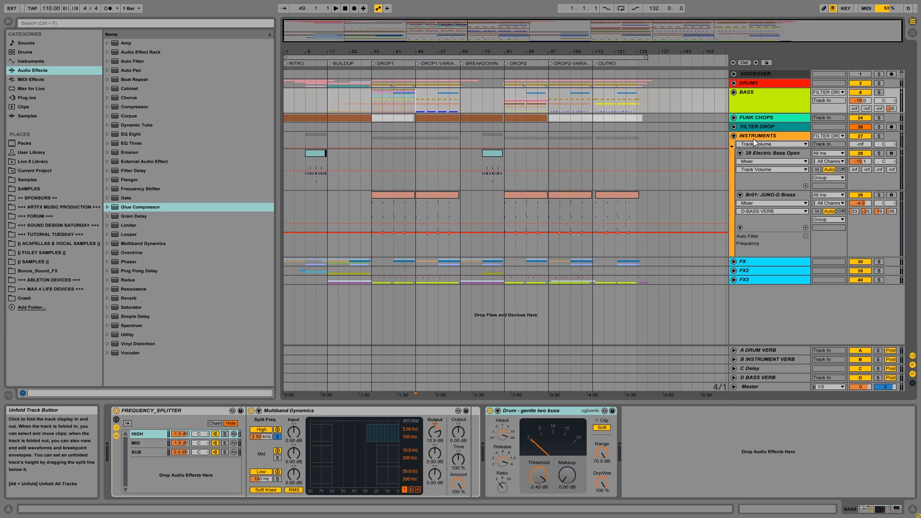
click(371, 209)
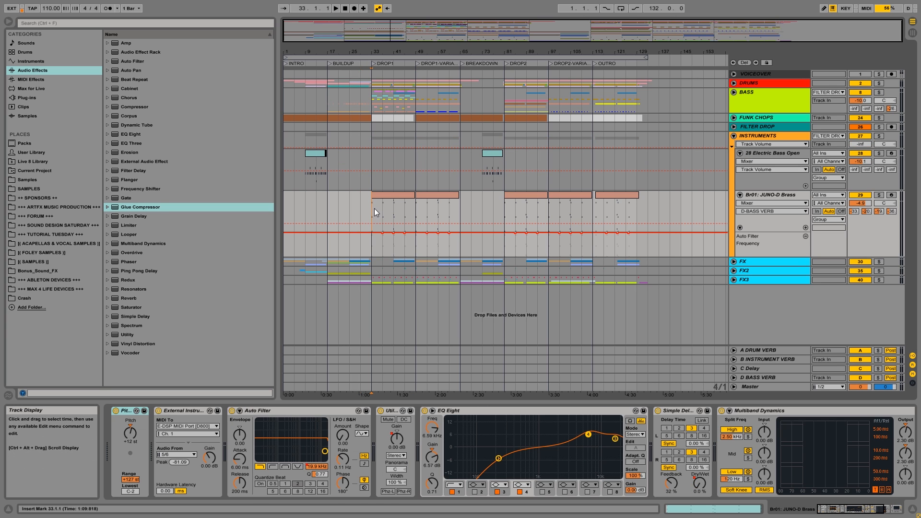
click(879, 136)
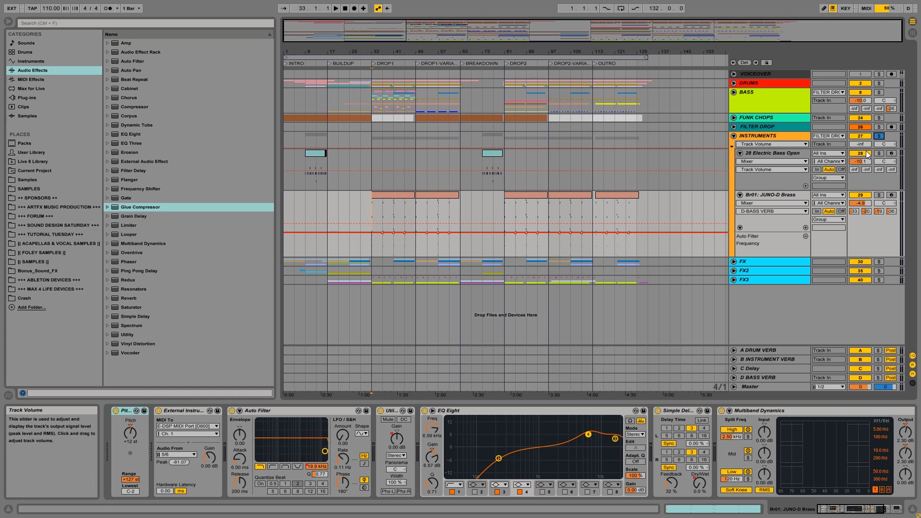
key(space)
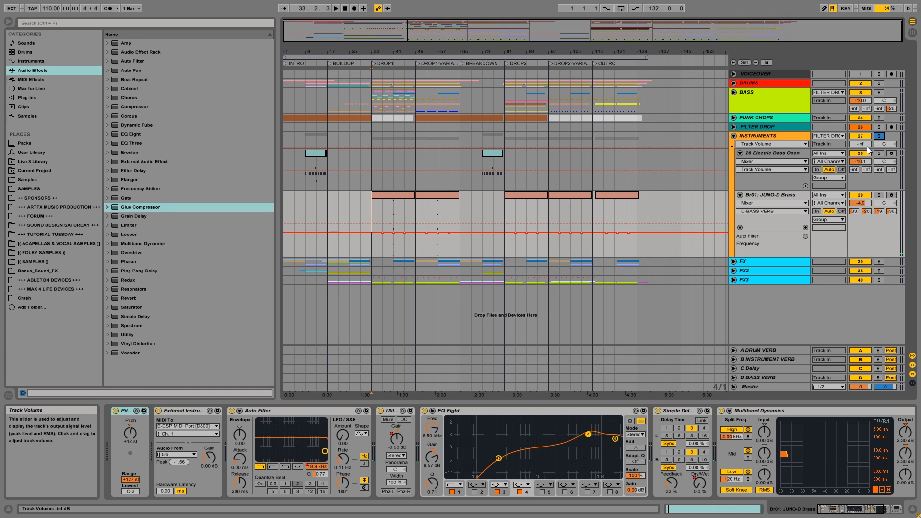
drag(856, 145, 857, 145)
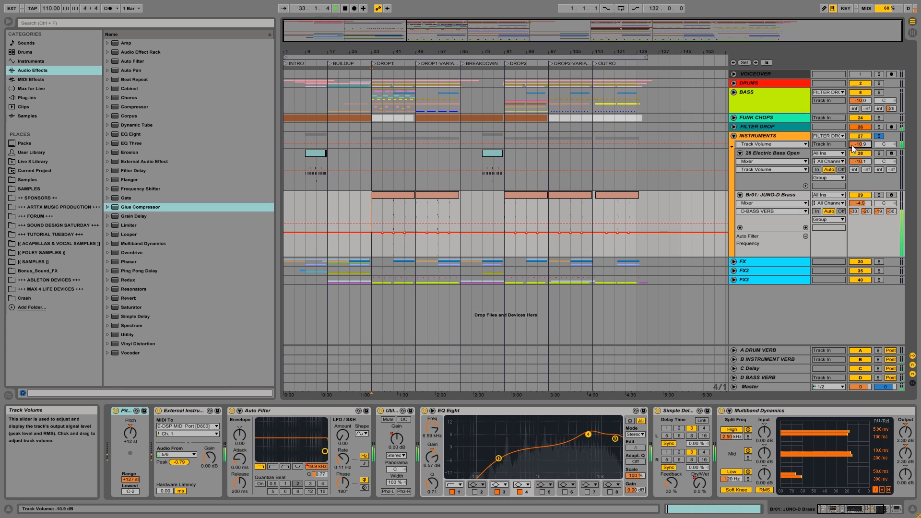
Move the INSTRUMENTS group above the FILTER DROP track and play DROP1 with FILTER DROP soloed.
drag(758, 136, 741, 120)
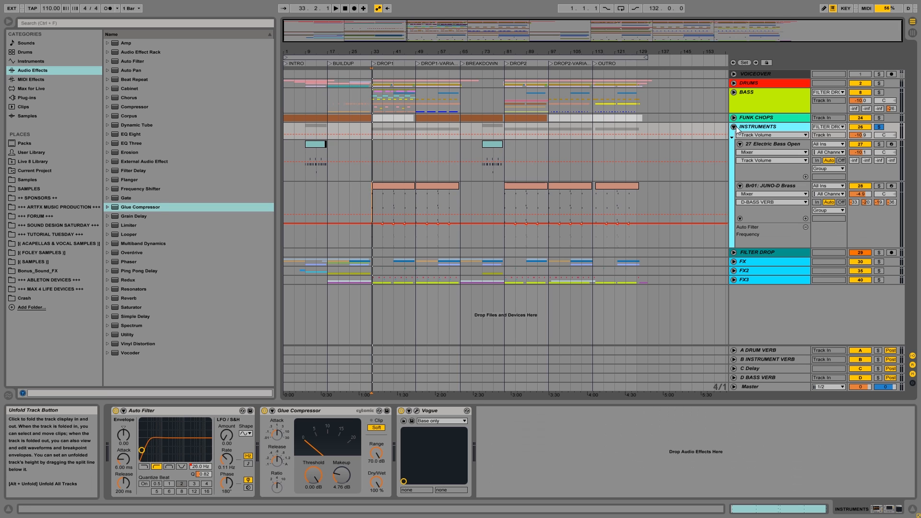
click(735, 127)
key(space)
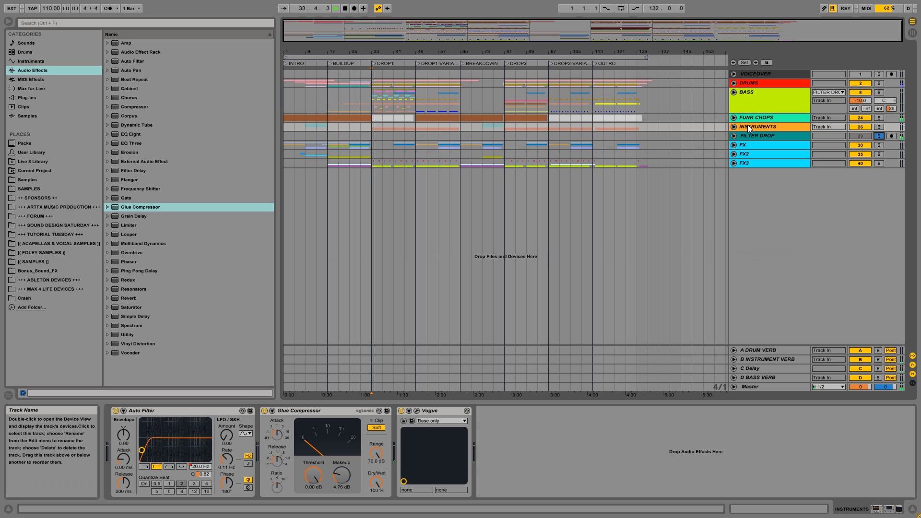
click(734, 127)
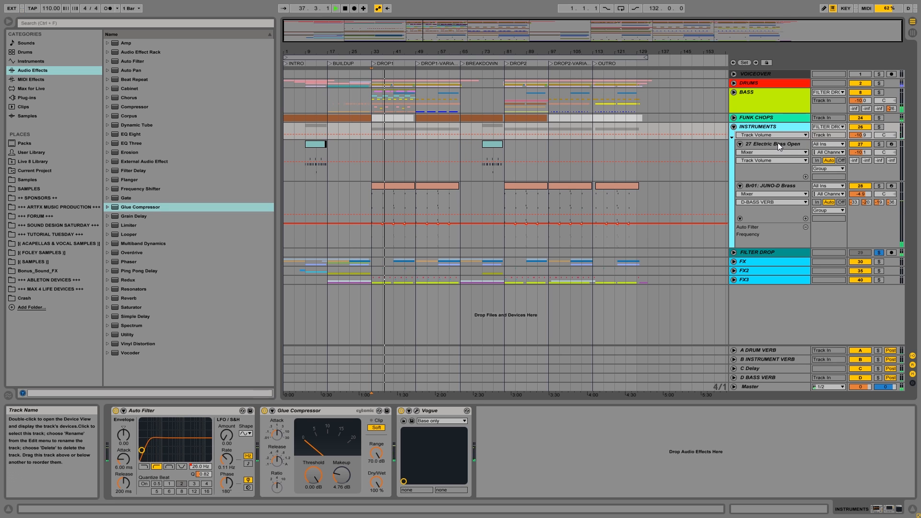
key(space)
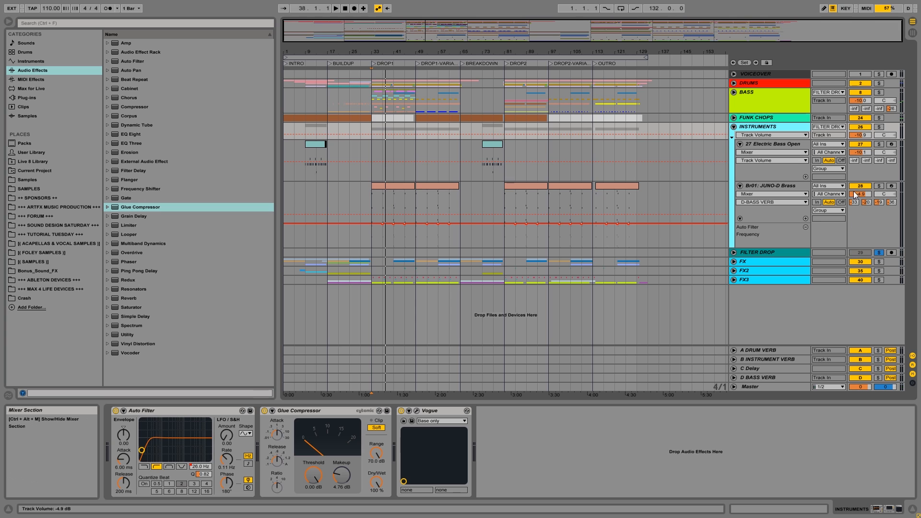
Solo the Br01: JUNO-D Brass track, set its A-DRUM VERB send to -18.4 dB and replay the start of DROP1.
click(793, 189)
key(space)
key(space)
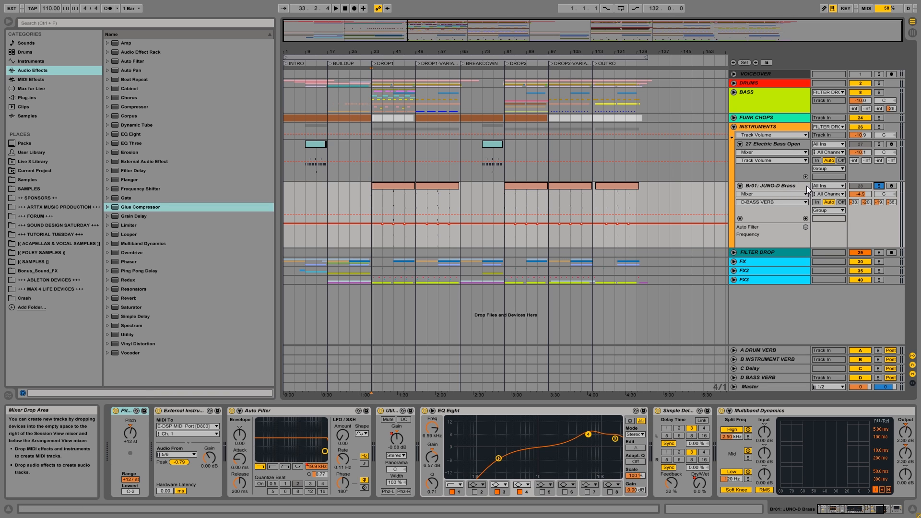
drag(854, 202, 853, 196)
key(space)
key(space)
key(space)
key(space)
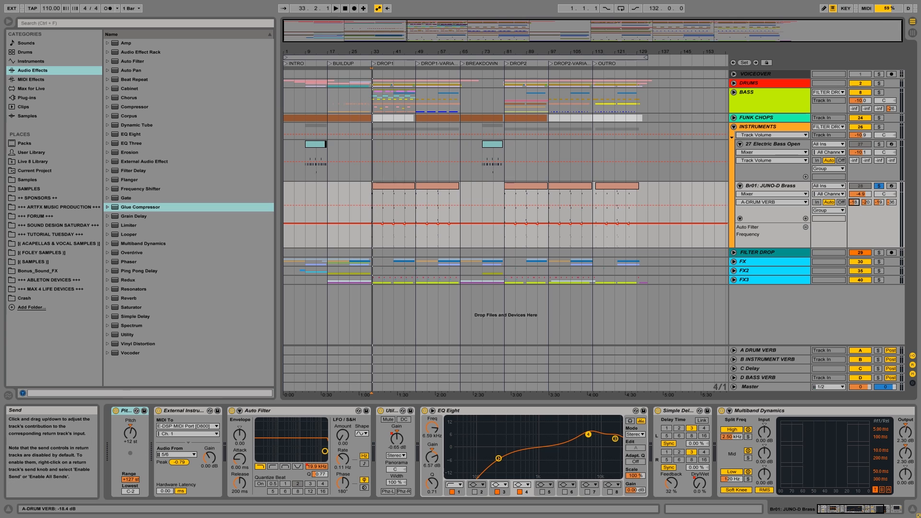
key(space)
key(space)
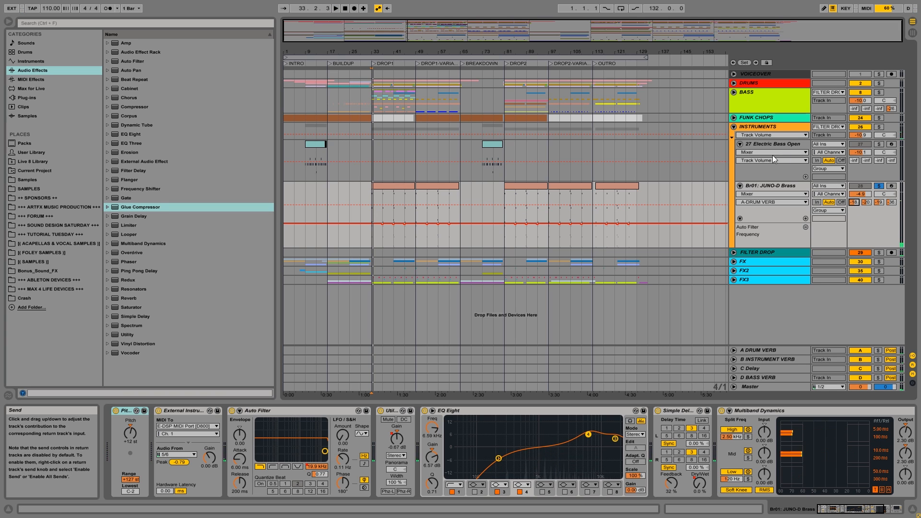
Solo FILTER DROP, play DROP1 and set the INSTRUMENTS group's track volume to -14.8 dB.
click(734, 127)
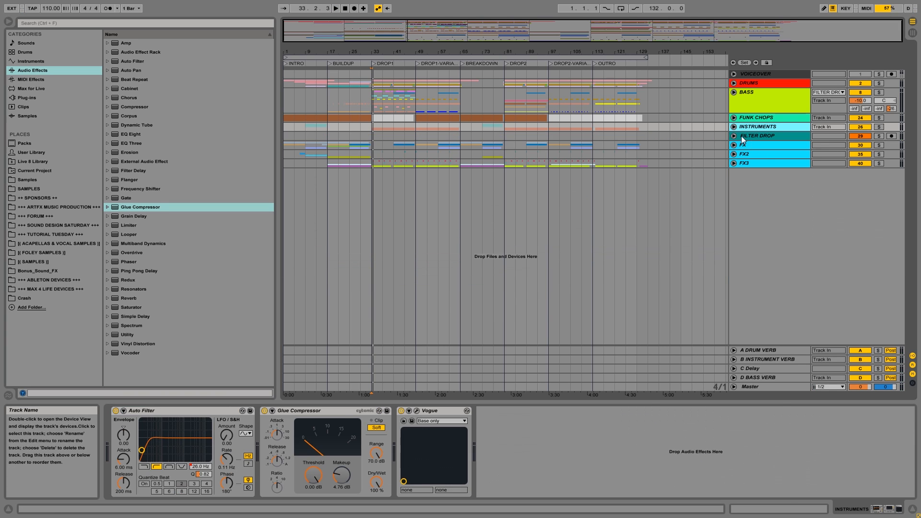
click(741, 136)
click(879, 138)
key(space)
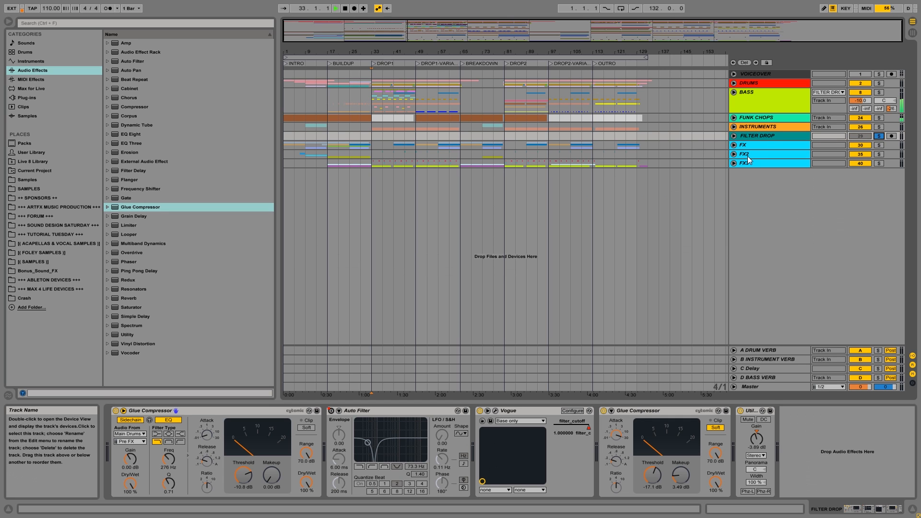
key(space)
click(734, 127)
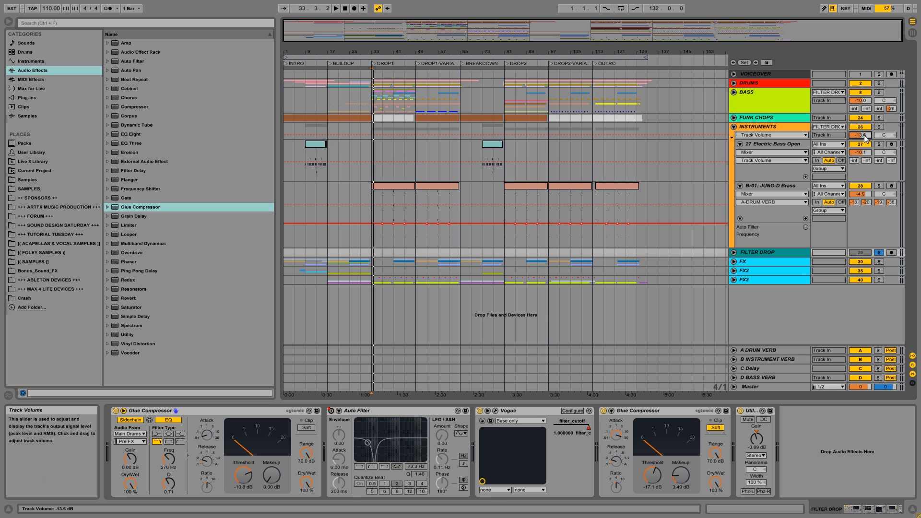
key(space)
drag(867, 137, 867, 135)
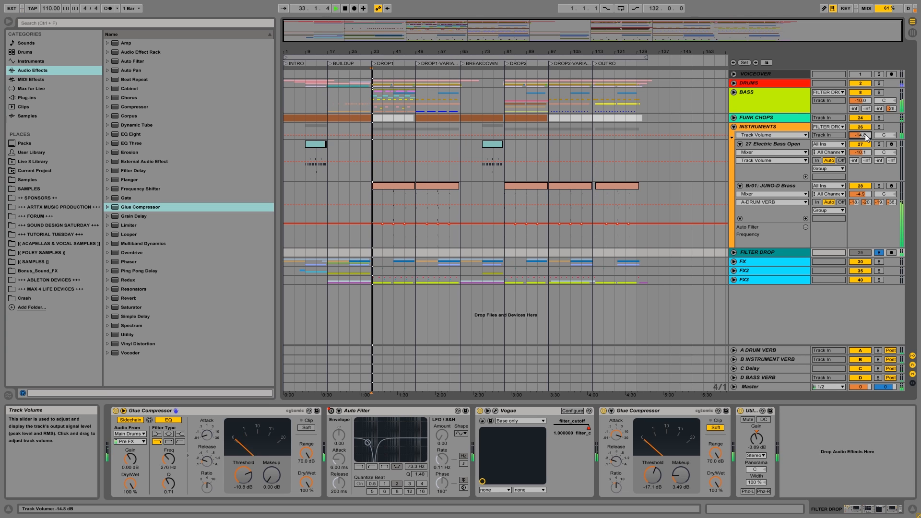
key(space)
Fold the INSTRUMENTS group and replay DROP1 with FILTER DROP unsoloed.
click(734, 127)
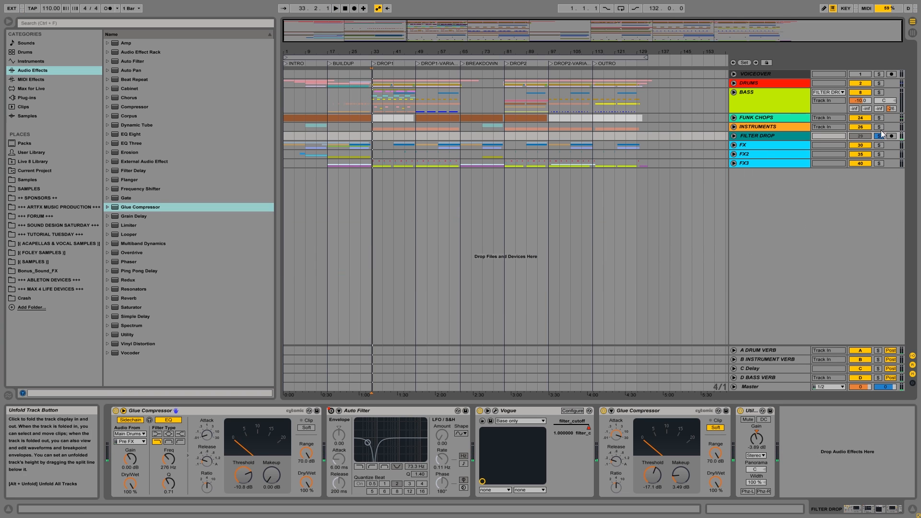
key(space)
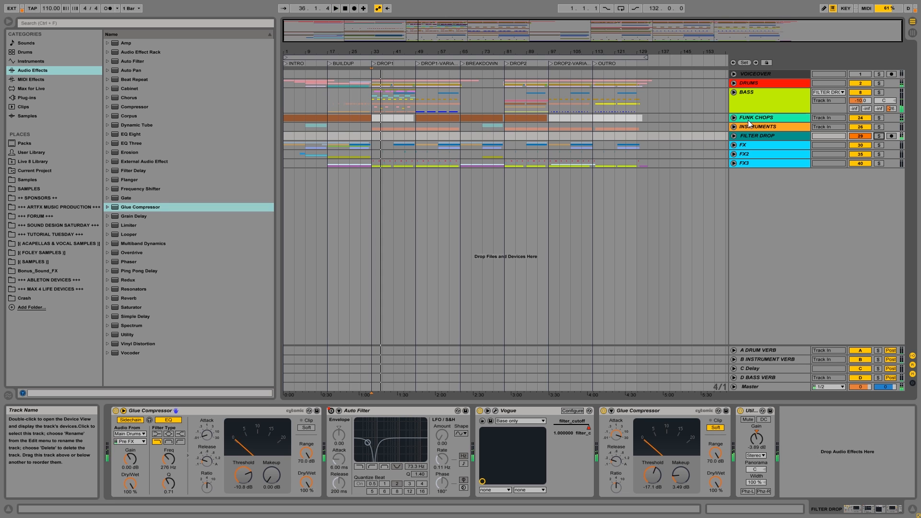
Unfold the FX group, route the 32 Audio track's output to Group and replay the start of BUILDUP.
click(752, 144)
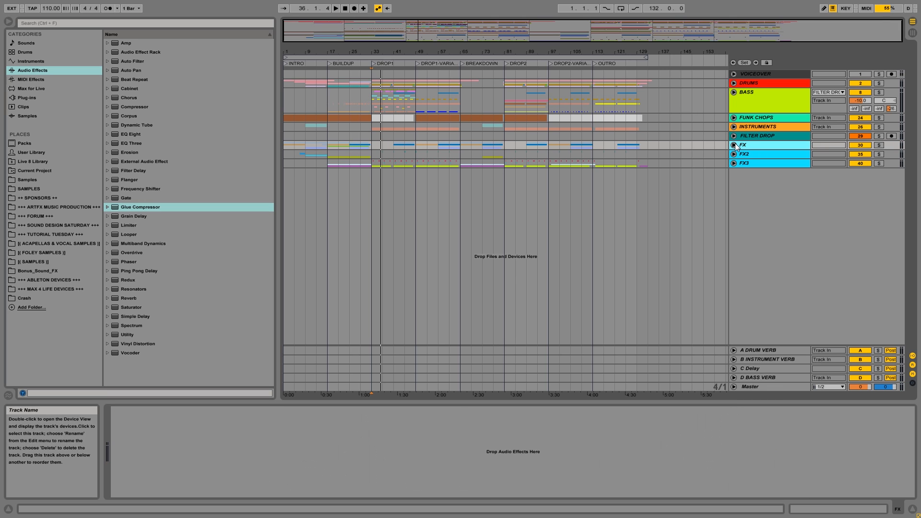
click(734, 145)
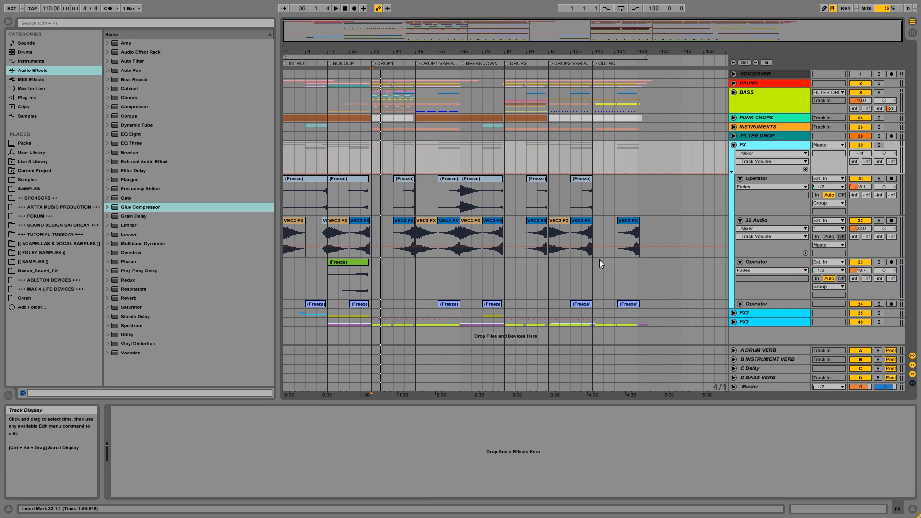
click(328, 190)
key(space)
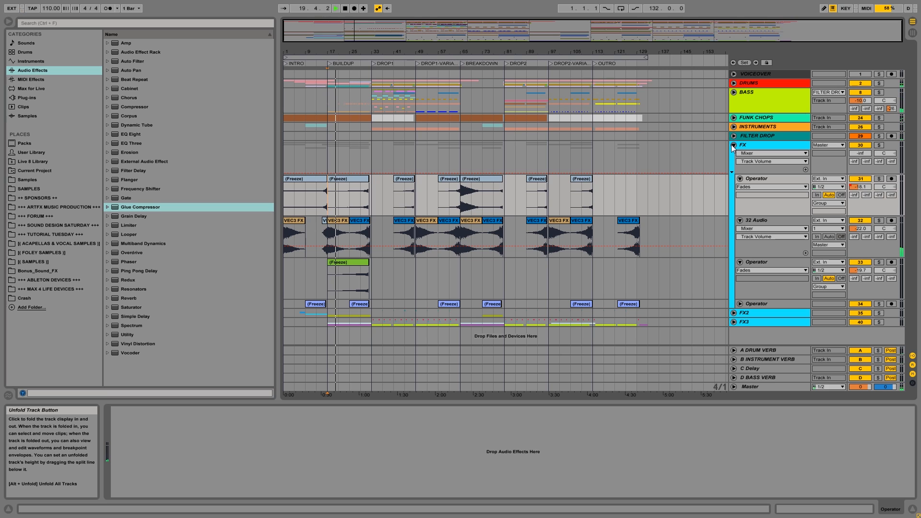
key(space)
click(821, 244)
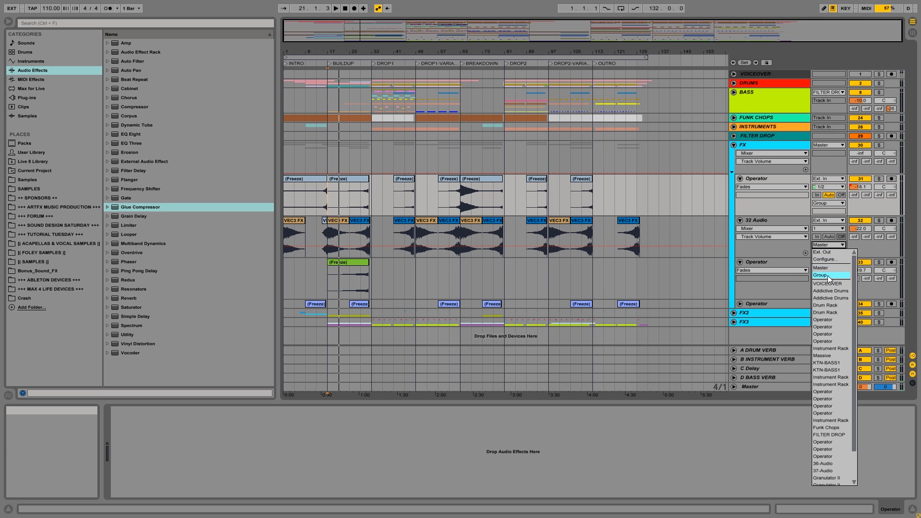
key(Return)
key(space)
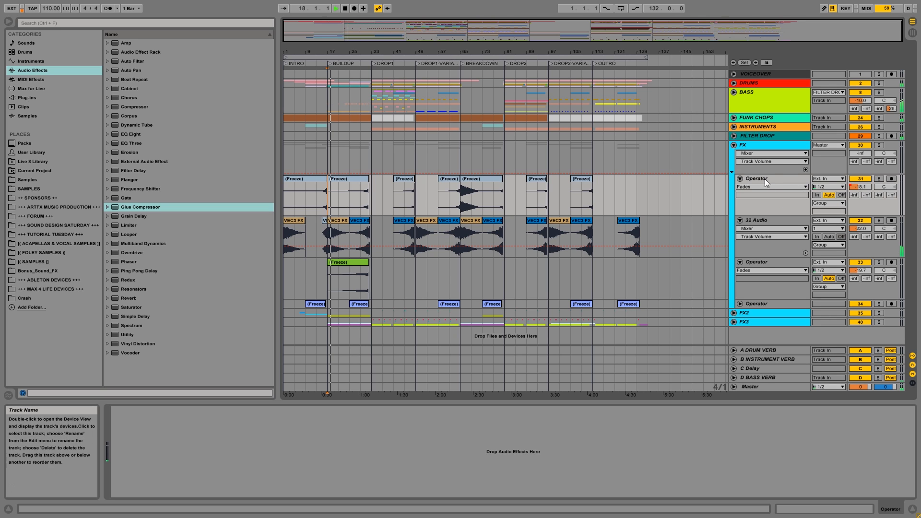
Set the FX group's track volume to -10.0 dB while playing BUILDUP from its start and from bar 25.
key(space)
mouse_move(862, 154)
mouse_down()
mouse_move(862, 134)
mouse_move(863, 148)
mouse_up()
key(space)
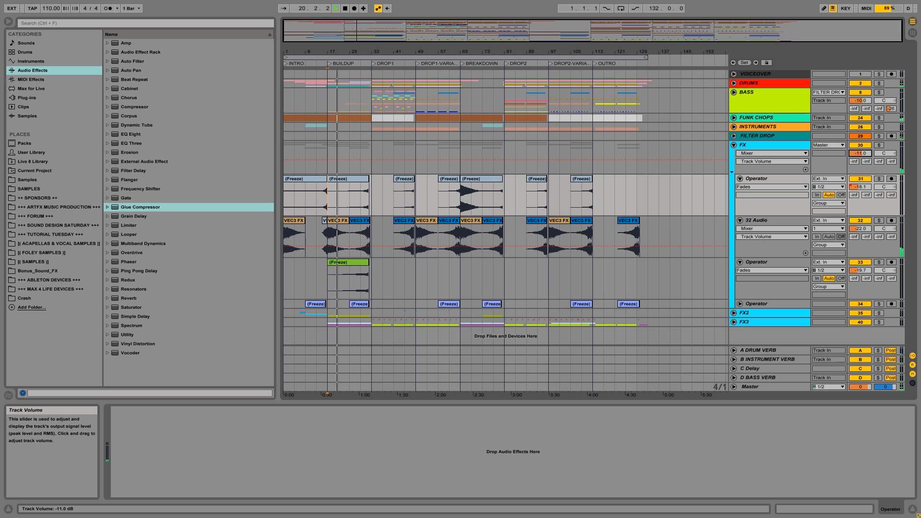
click(348, 191)
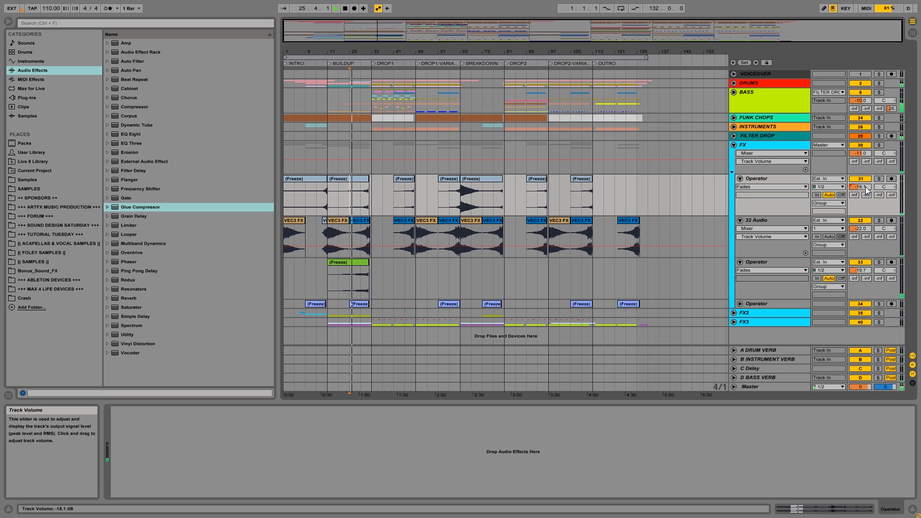
drag(867, 153, 867, 145)
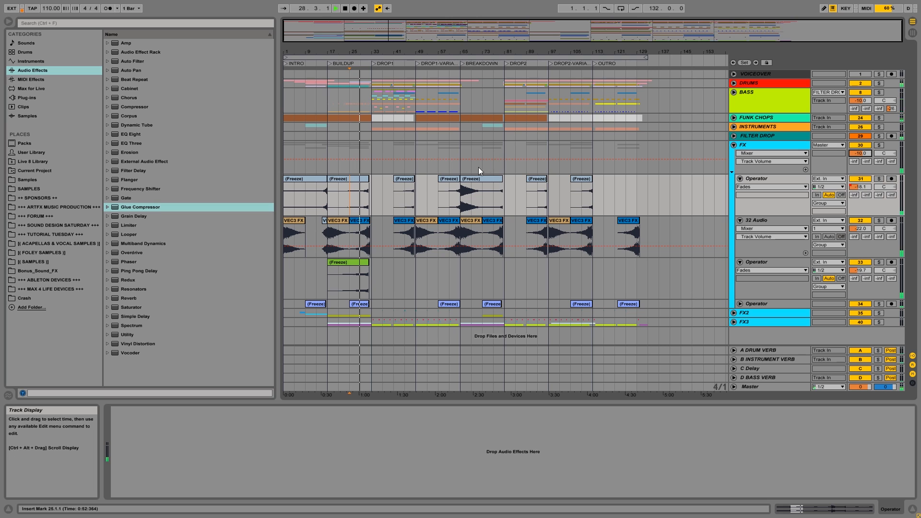
click(865, 154)
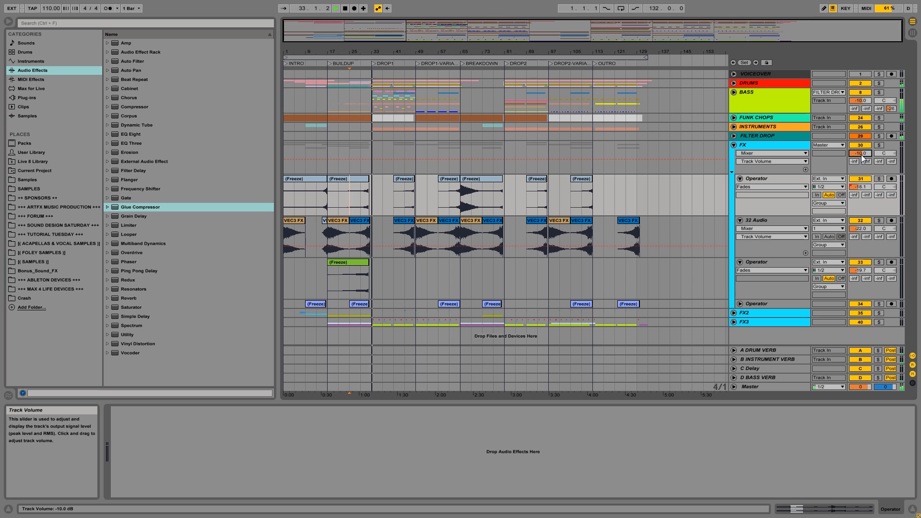
key(space)
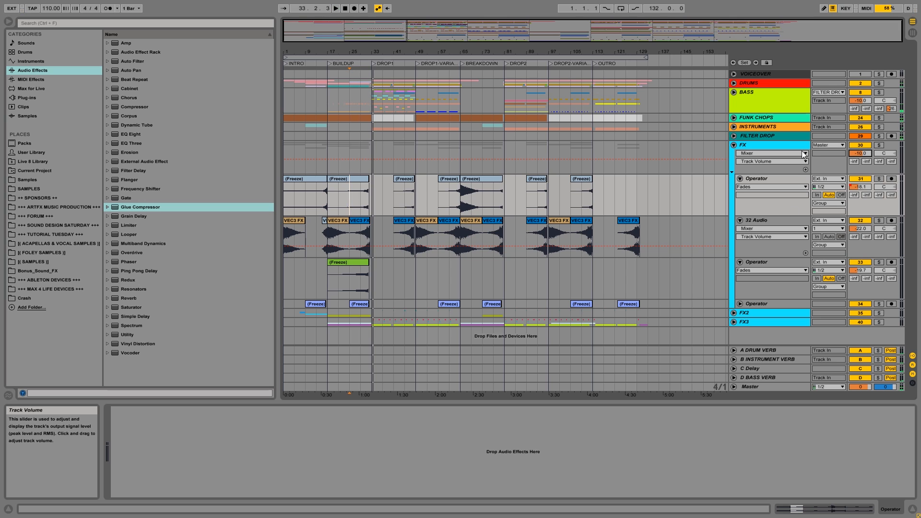
Fold FX, unfold FX2 and set the FX2 group's track volume to -21.4 dB while playing DROP1 with 36 Audio soloed.
click(733, 145)
click(733, 154)
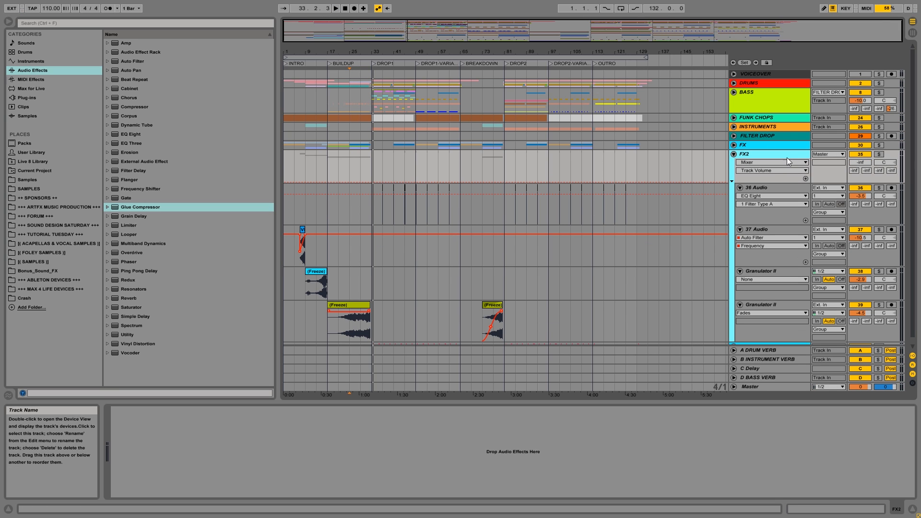
click(374, 166)
click(879, 188)
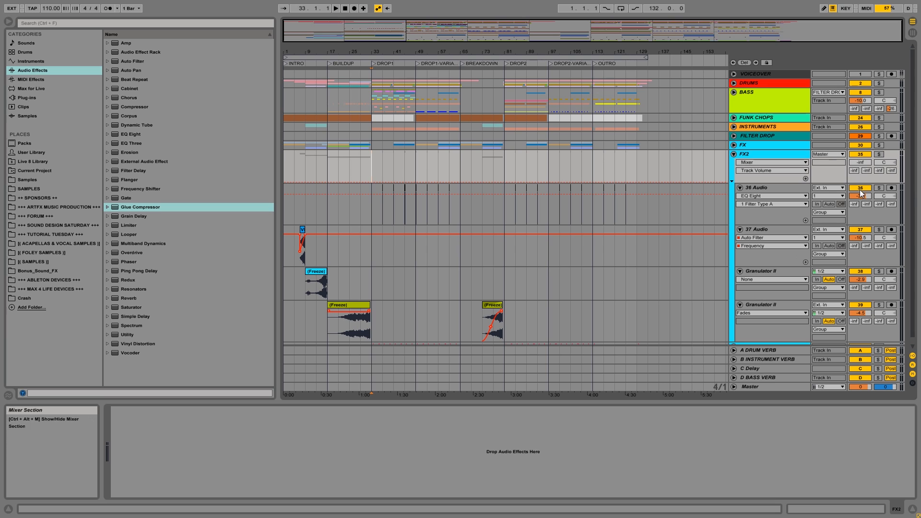
key(space)
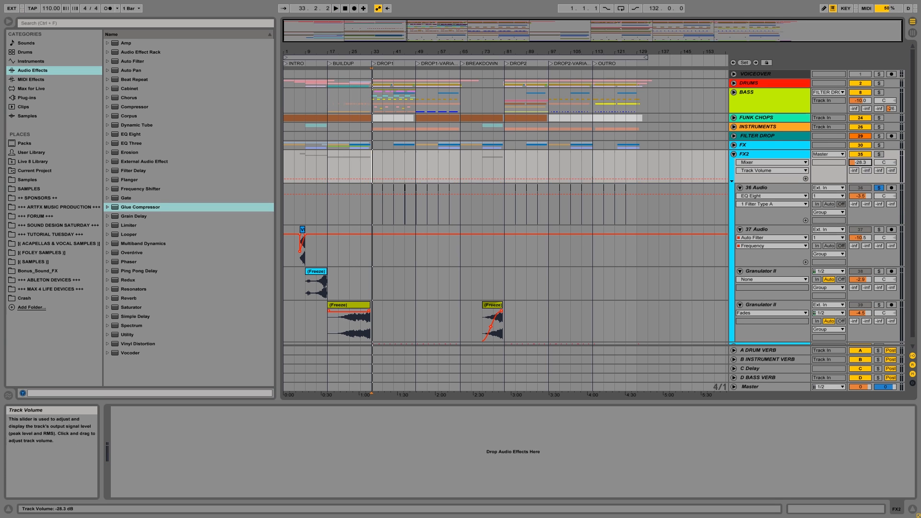
drag(864, 168, 866, 164)
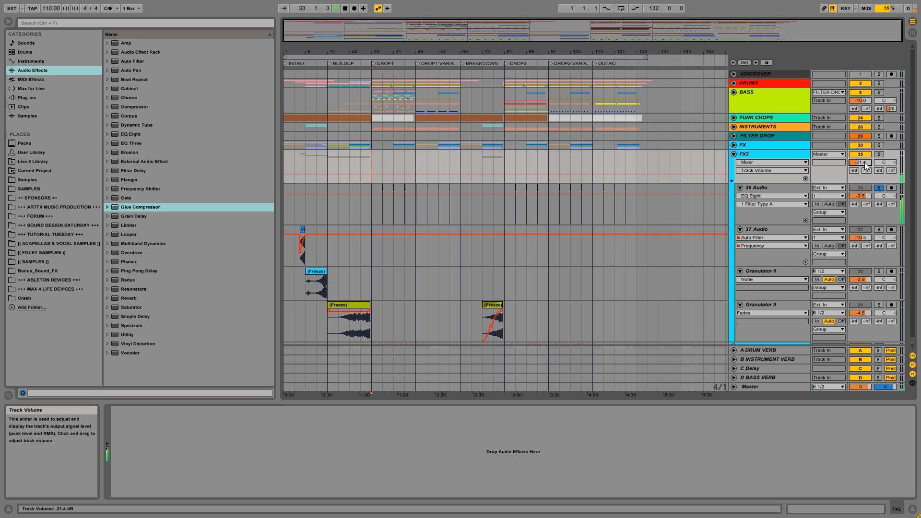
scroll(619, 226, down, 1)
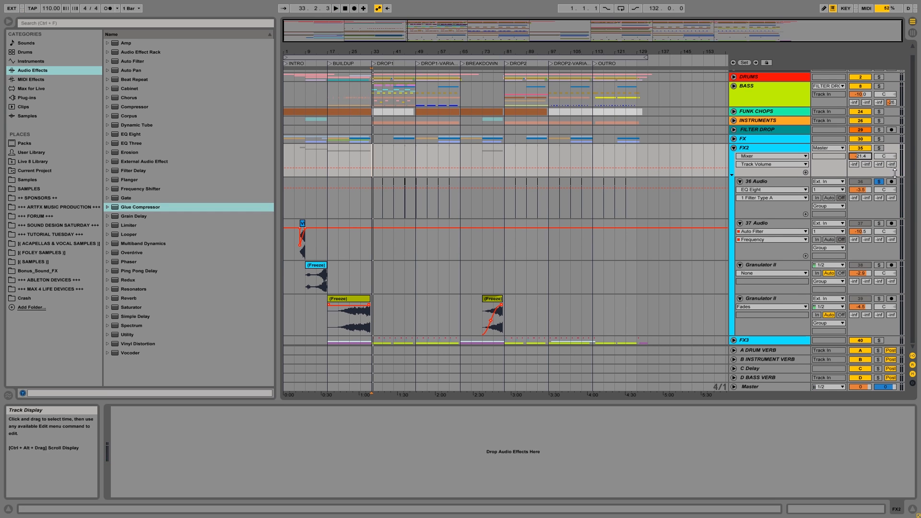
Play DROP1 with FX2 soloed, unsolo it and raise the FX2 group's track volume to about -12 dB.
click(878, 148)
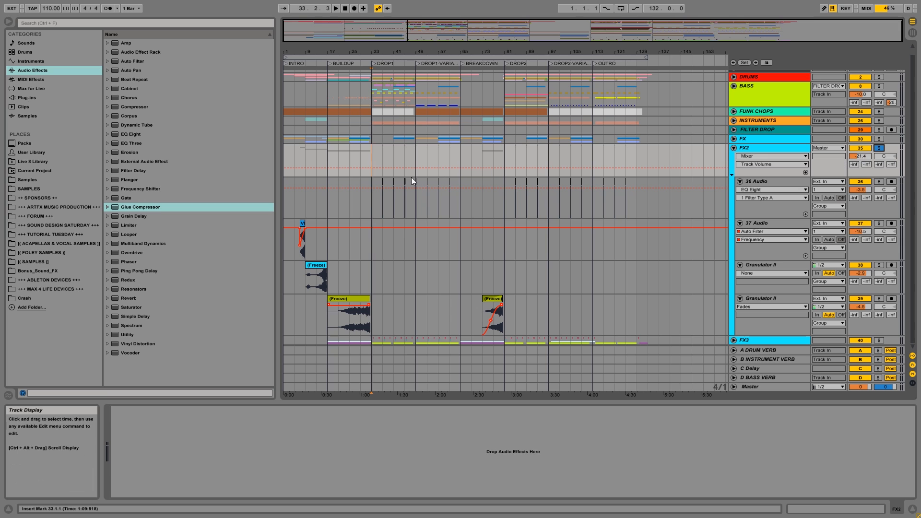
click(368, 197)
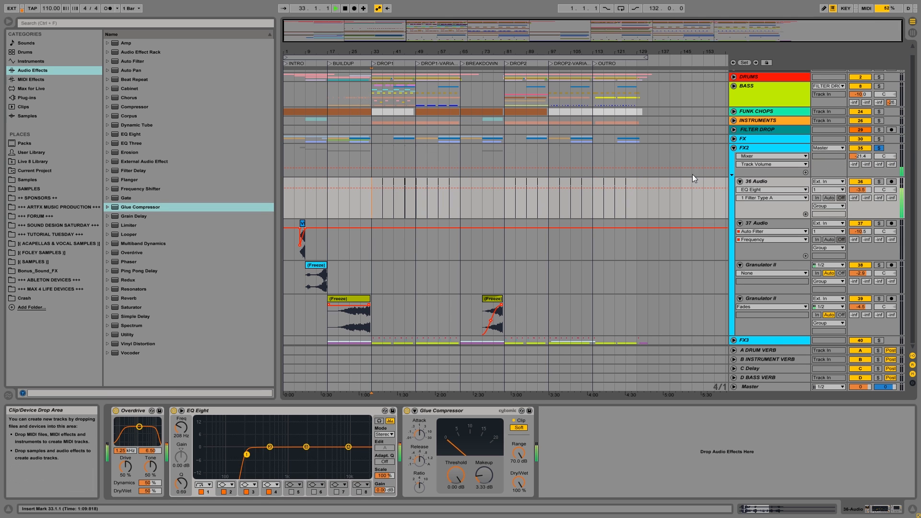
click(878, 148)
key(space)
key(space)
drag(860, 157, 860, 150)
key(space)
key(space)
key(space)
key(space)
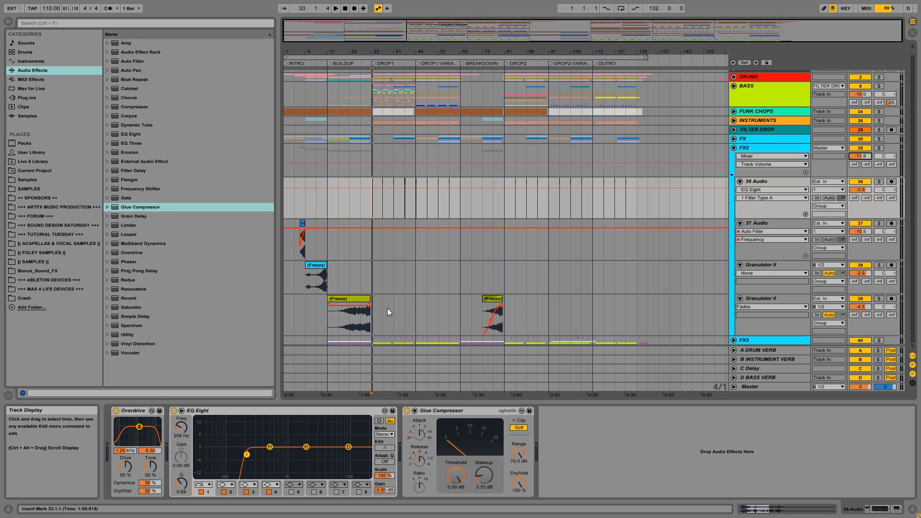
Set the FX2 group's track volume to -16.5 dB while playing BUILDUP from bar 25, and play the 37 Audio clip in INTRO.
click(349, 317)
key(space)
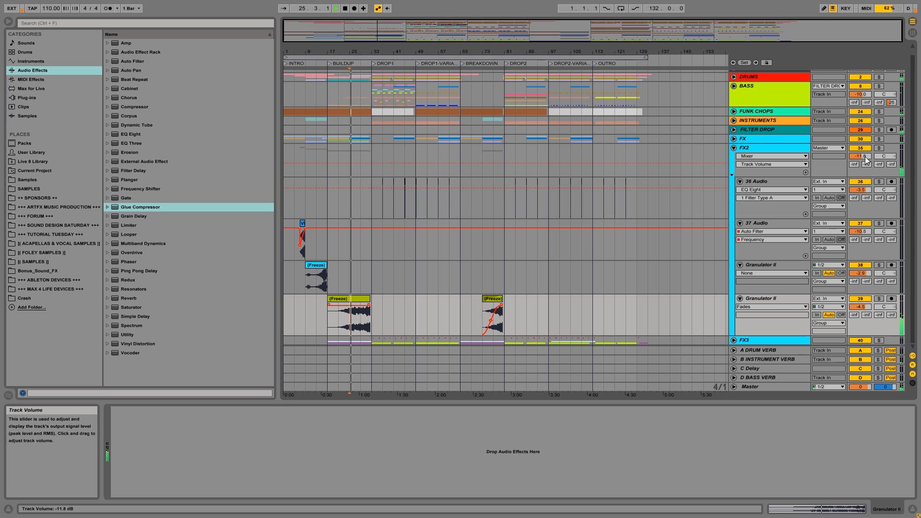
drag(866, 160, 860, 156)
key(space)
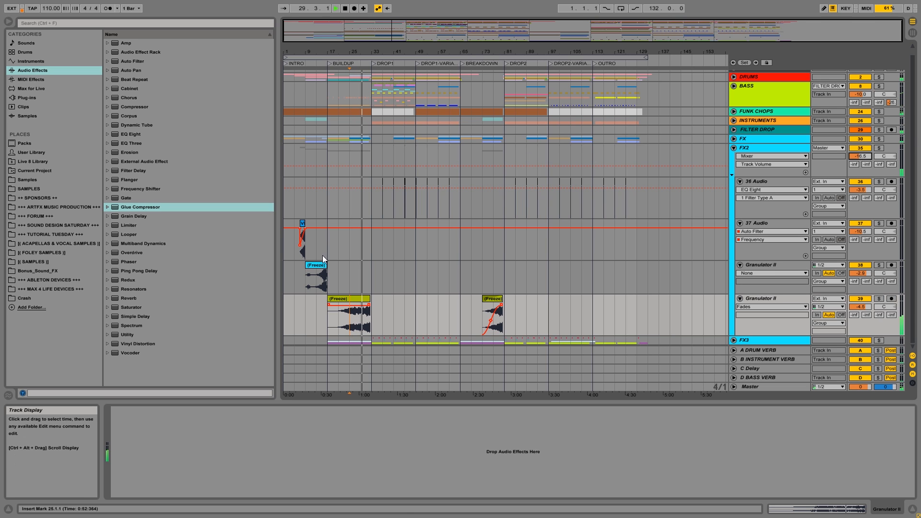
click(302, 223)
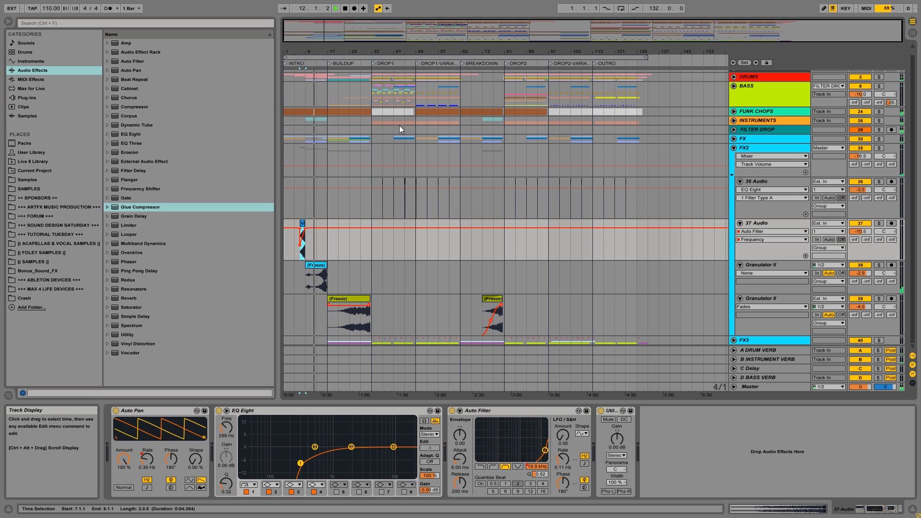
Expand the FX2 group, set its track volume to -21.2 dB, and collapse it again.
click(733, 148)
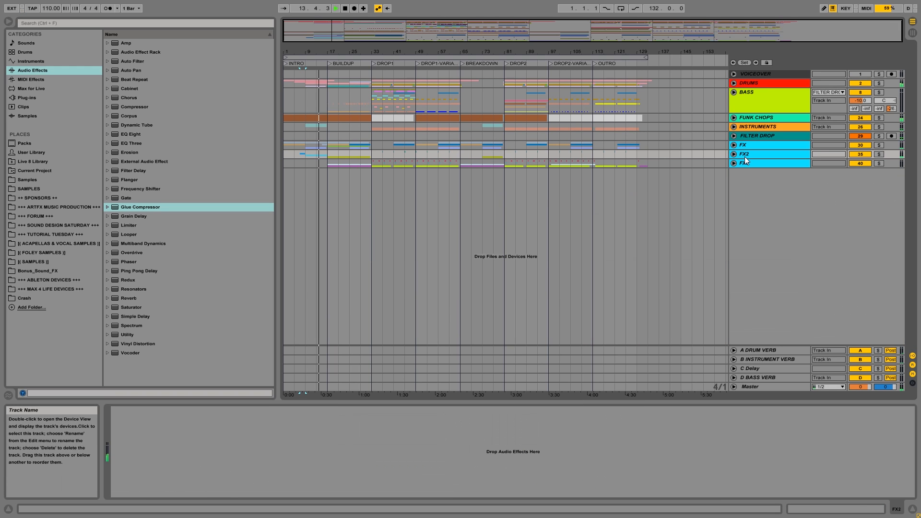
click(734, 154)
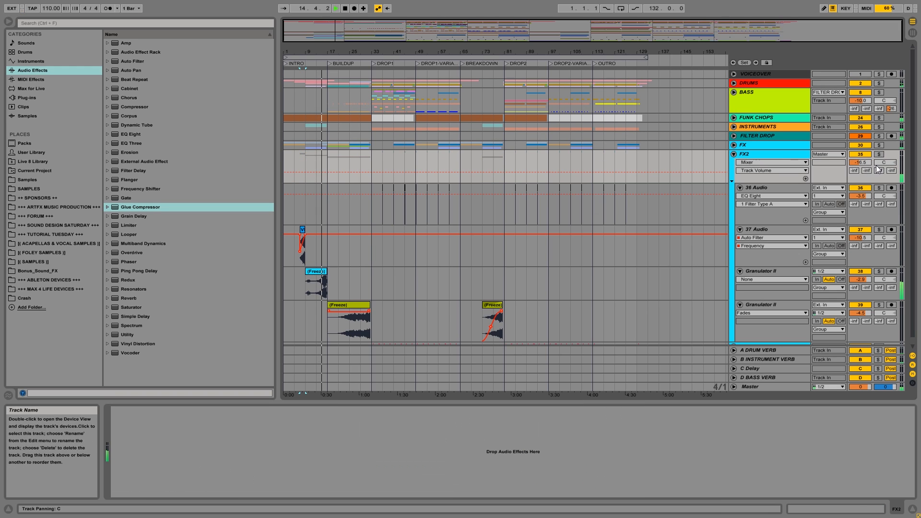
drag(870, 163, 870, 161)
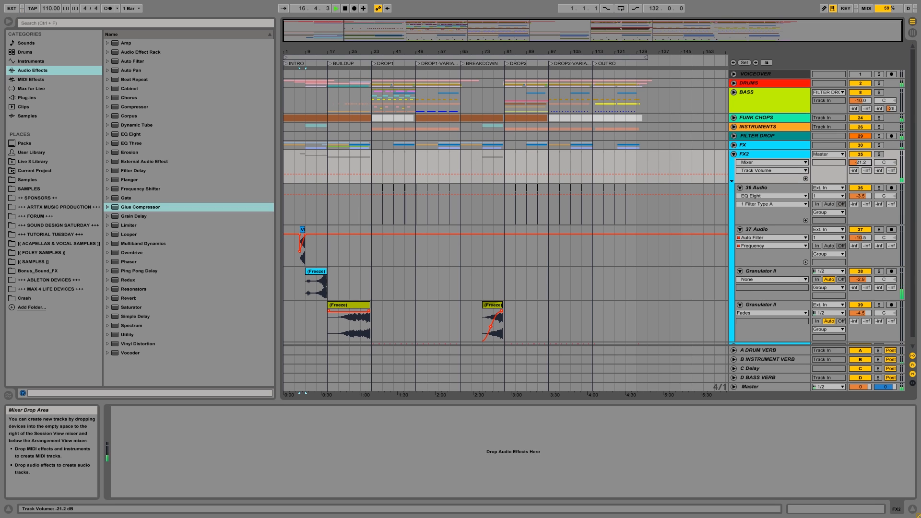
click(734, 154)
Solo the FX3 group and raise its track volume from silence while playing the start of DROP1.
click(757, 160)
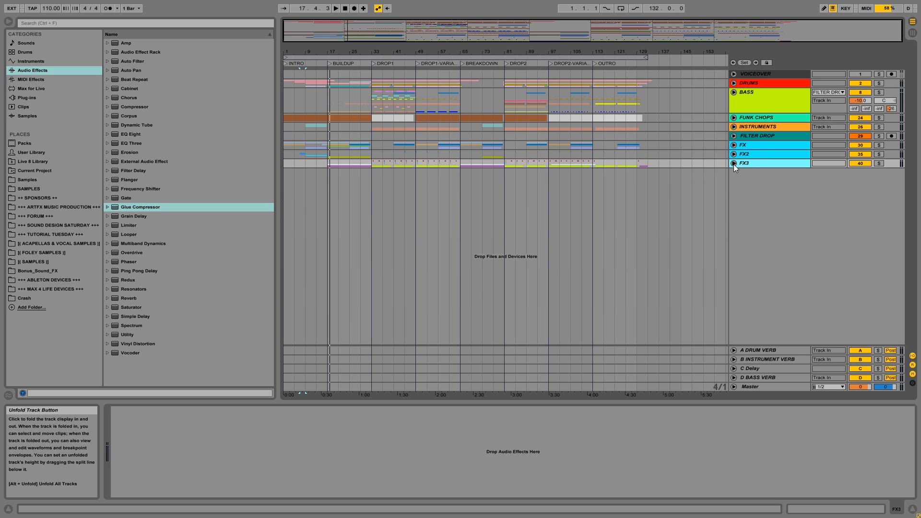
click(733, 163)
click(329, 171)
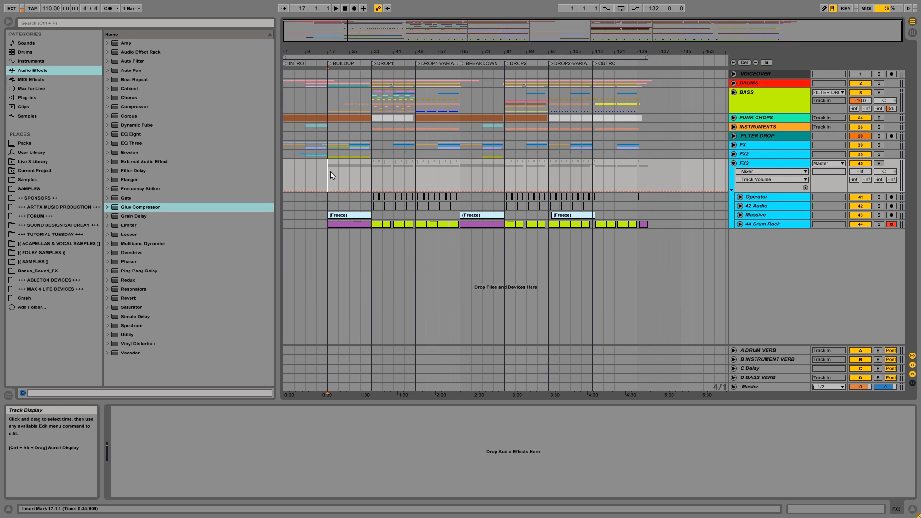
click(372, 197)
click(878, 163)
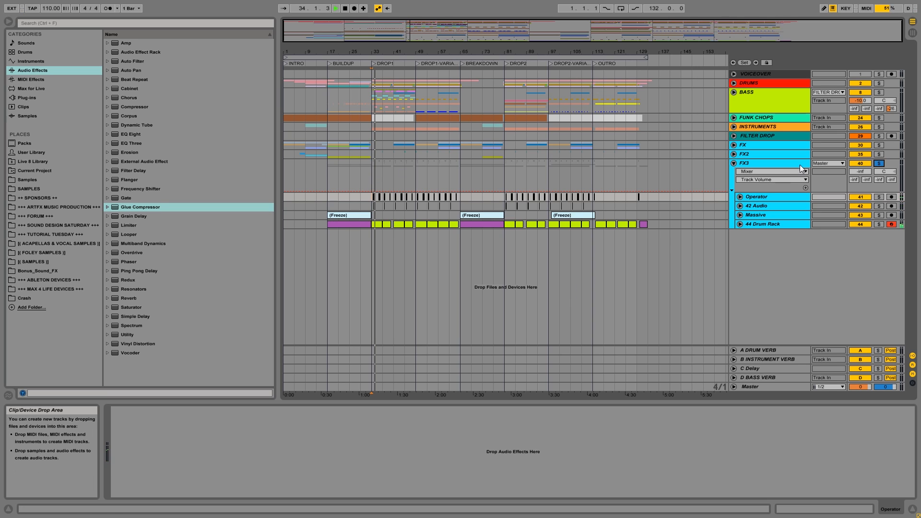
mouse_move(860, 178)
mouse_down()
mouse_move(859, 161)
mouse_move(858, 170)
mouse_up()
key(space)
key(space)
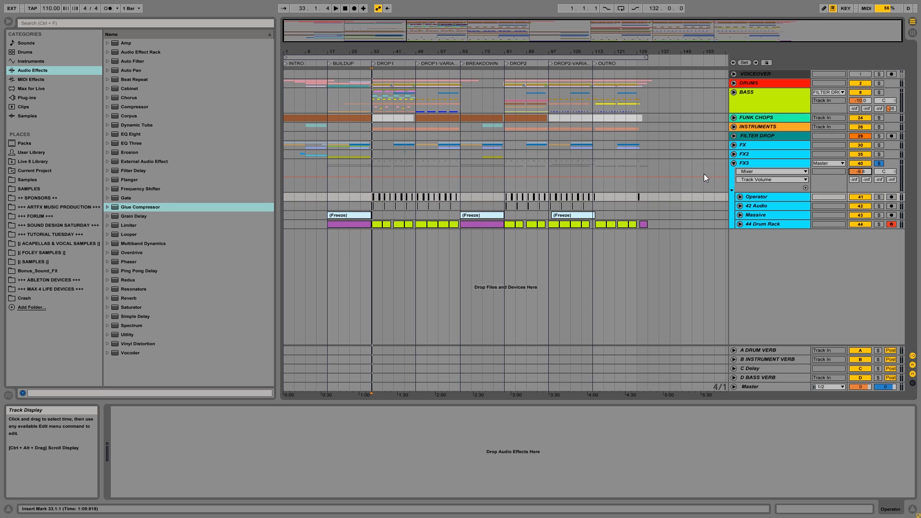
Unsolo FX3 and compare the start of DROP1 with the group switched off and on.
click(879, 163)
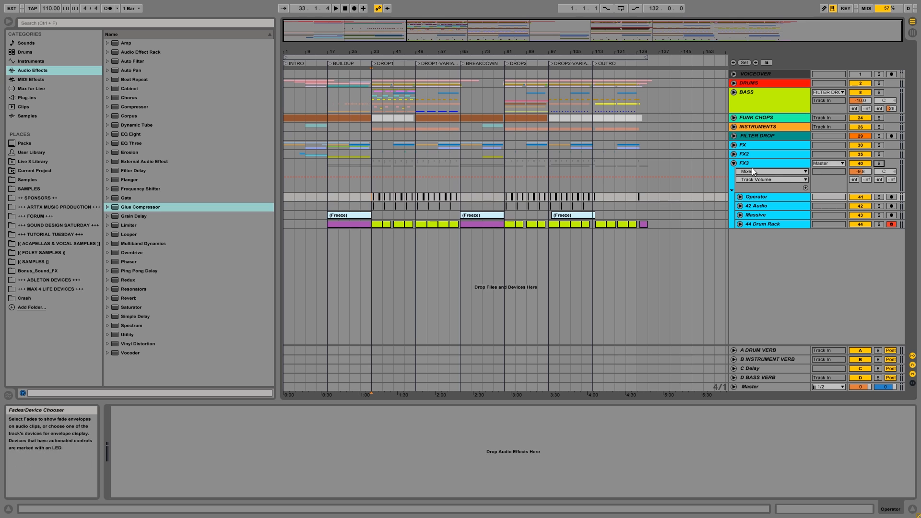
click(733, 163)
key(space)
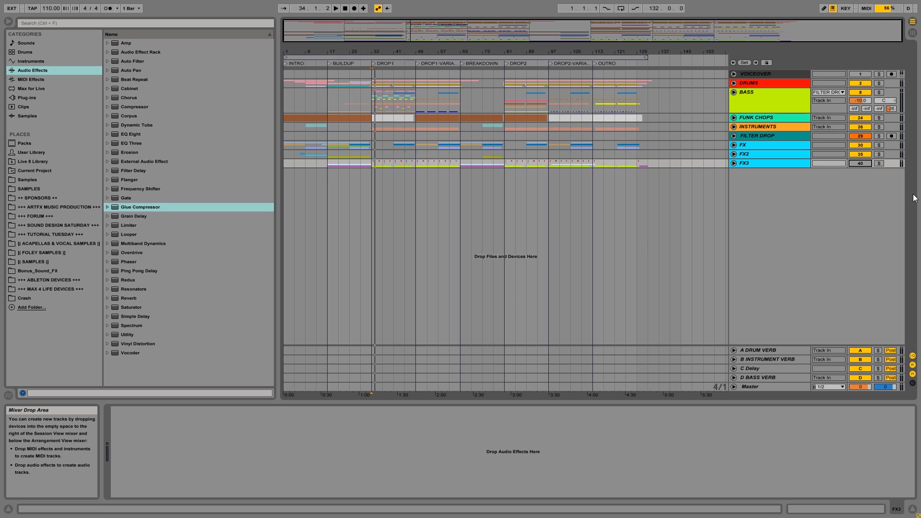
click(734, 164)
key(space)
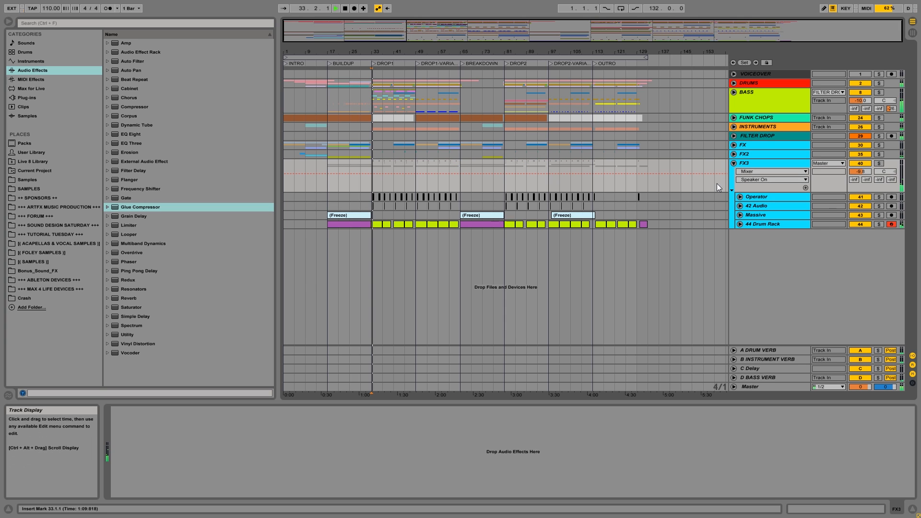
click(734, 163)
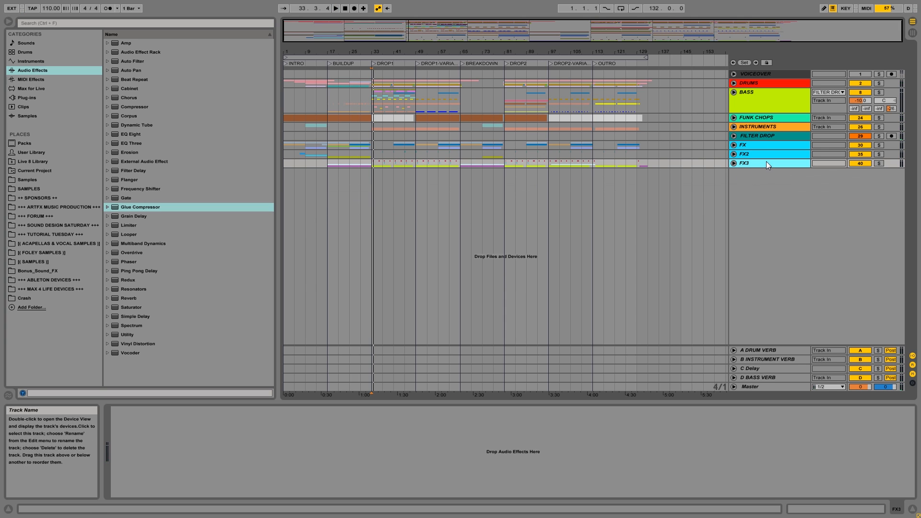
Set the FX3 group's track volume to -12 dB and play DROP1 from its start.
click(734, 163)
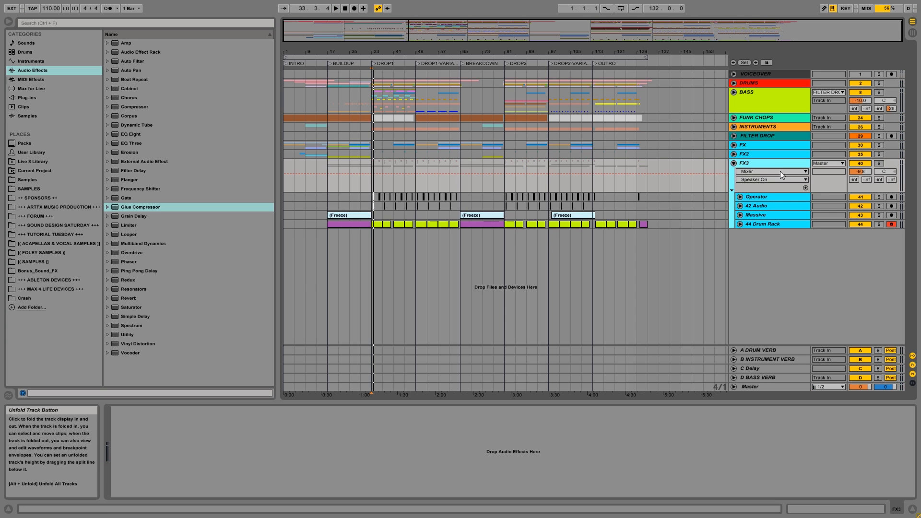
click(863, 171)
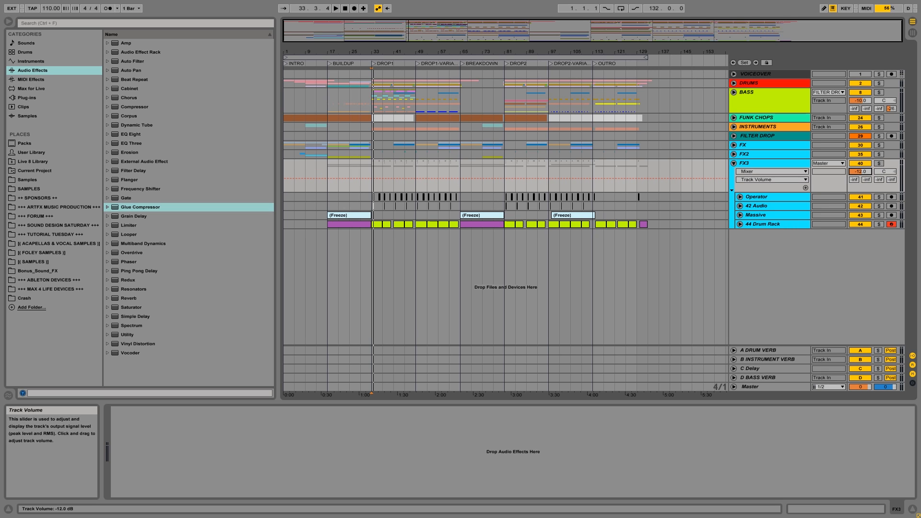
key(space)
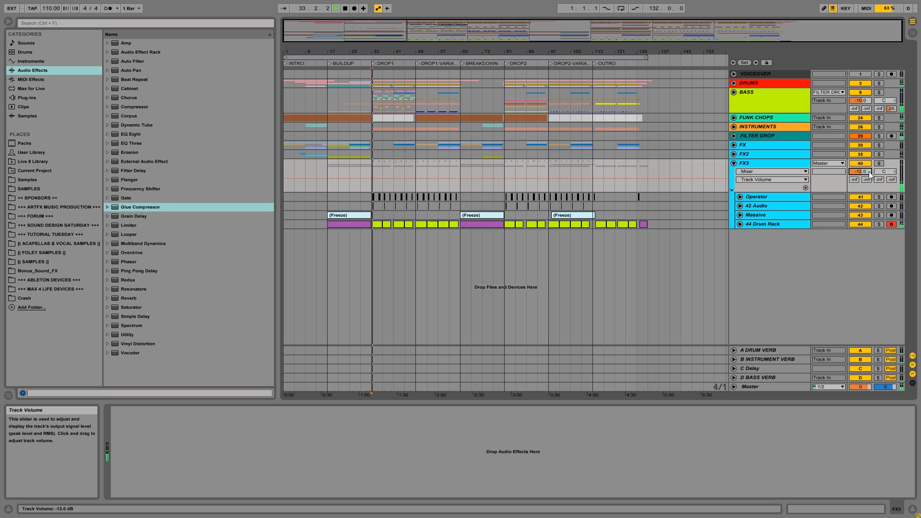
Unfold the Operator track inside the FX3 group during DROP1 playback.
click(734, 163)
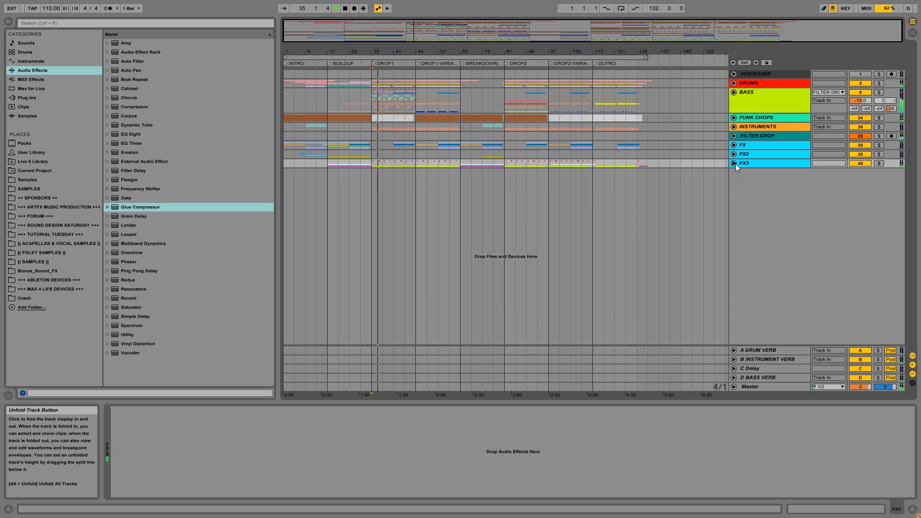
click(735, 163)
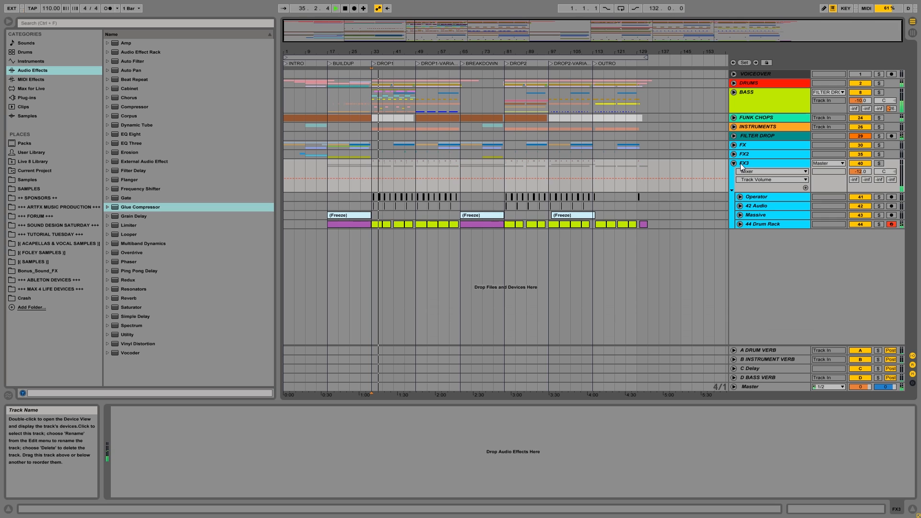
click(739, 197)
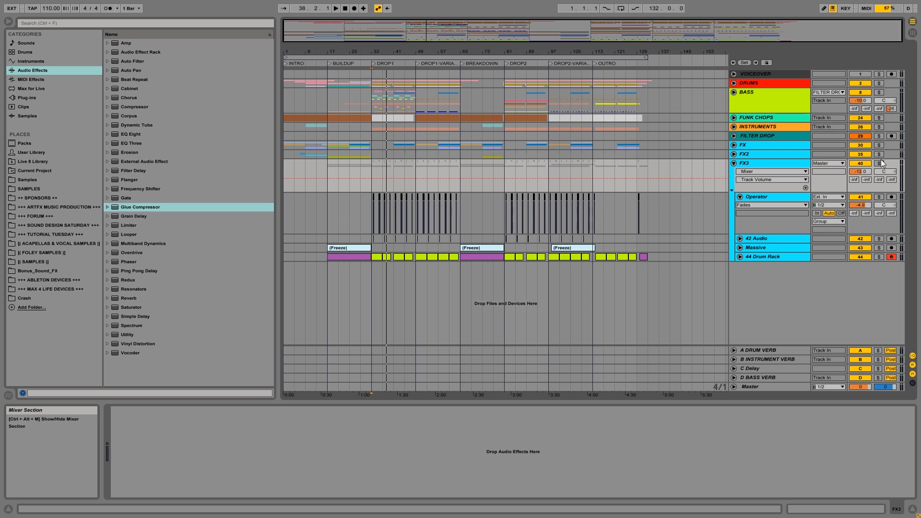
Play DROP1 with the FX, FX2 and FX3 groups soloed and set FX3's track volume to -10 dB.
click(735, 163)
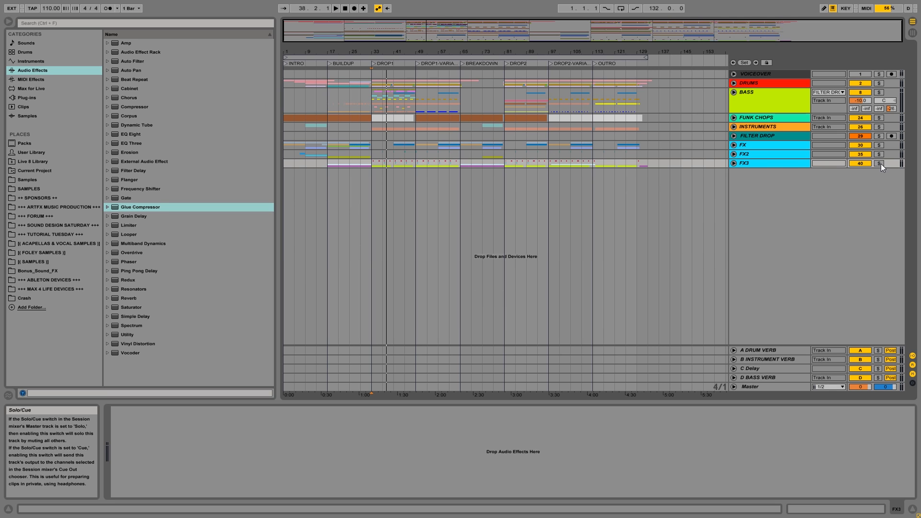
key(space)
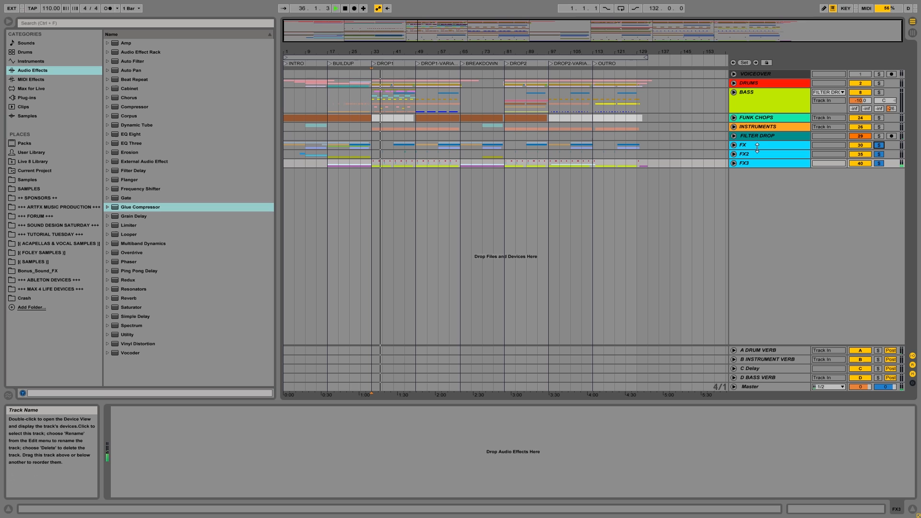
click(733, 163)
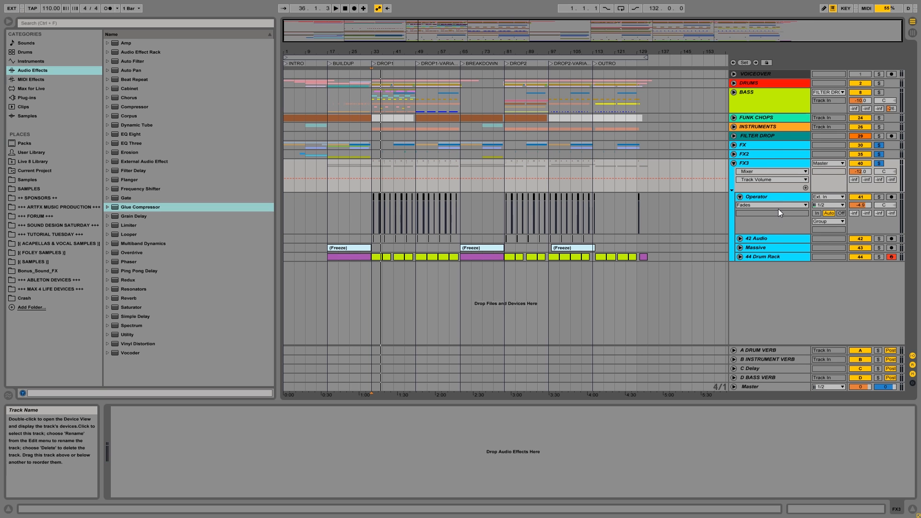
Audition the 44 Drum Rack track in solo from its first DROP1 clip, and unsolo it.
click(379, 257)
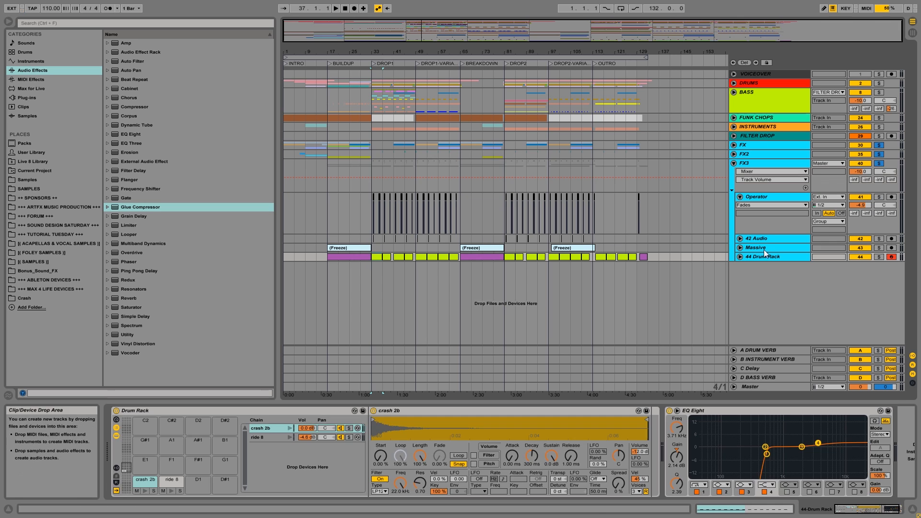
click(881, 256)
key(space)
key(space)
click(875, 256)
Listen to the full mix at the start of DROP1 and again from bar 29, with FX3 collapsed.
key(space)
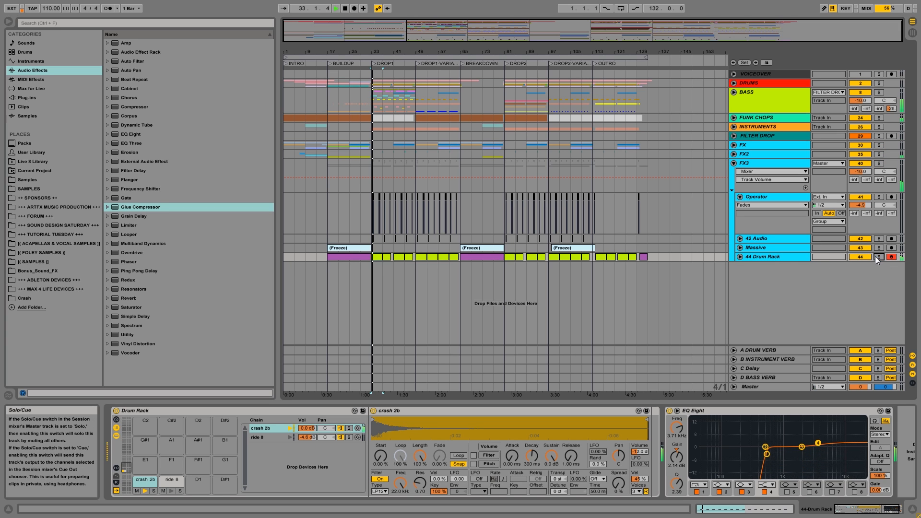
key(space)
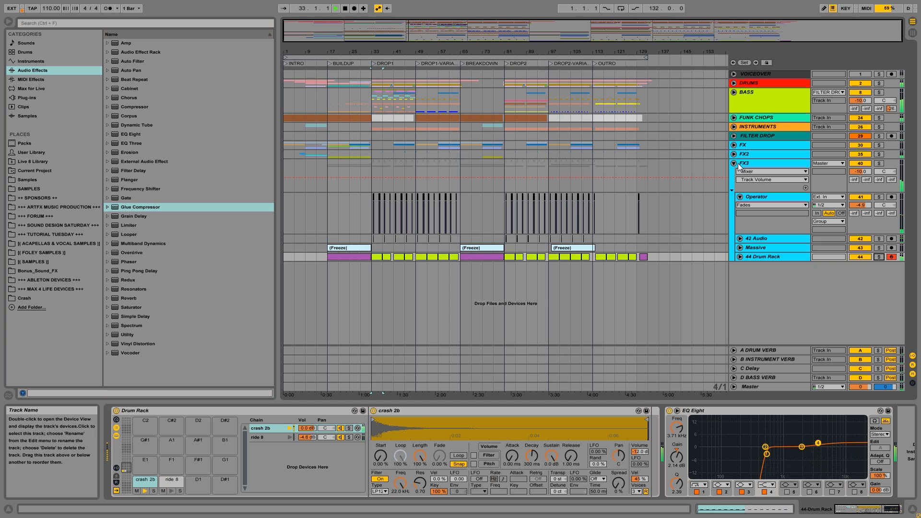
click(733, 165)
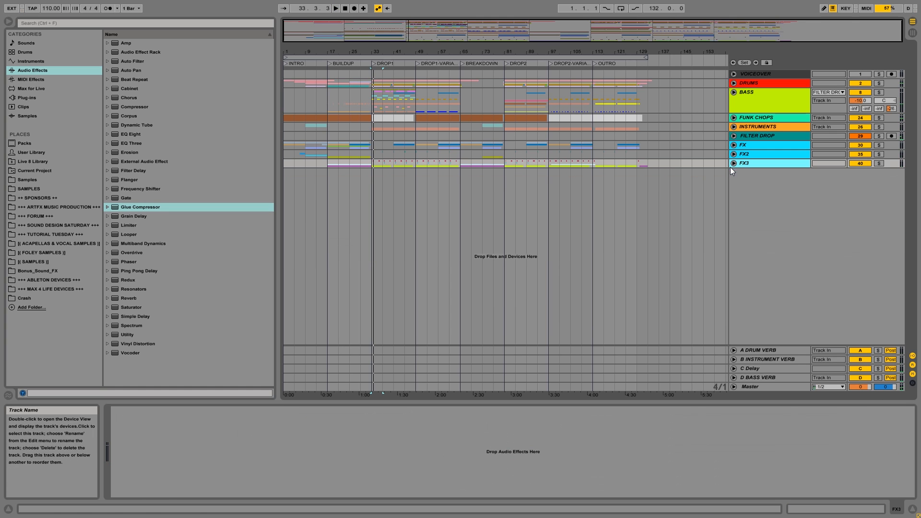
click(361, 96)
key(space)
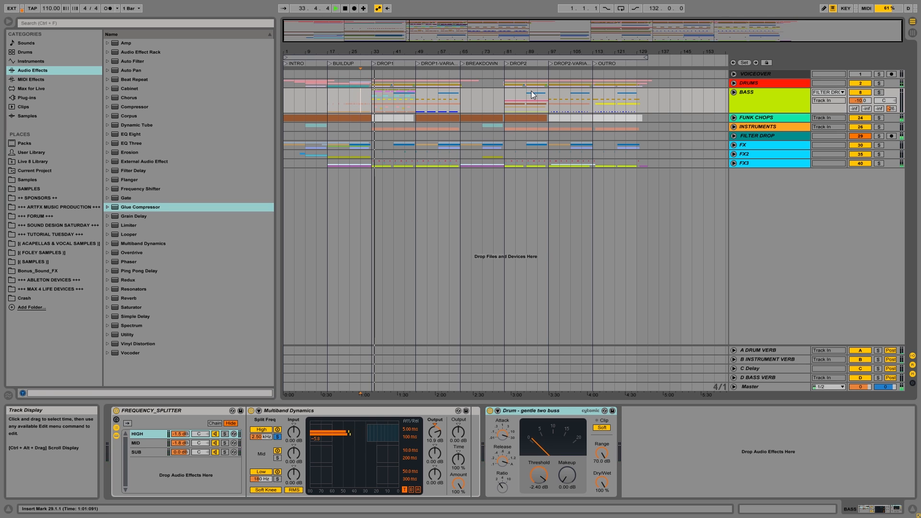
Unfold the 44 Drum Rack track in the FX3 group and set its track volume to -12 dB.
click(750, 163)
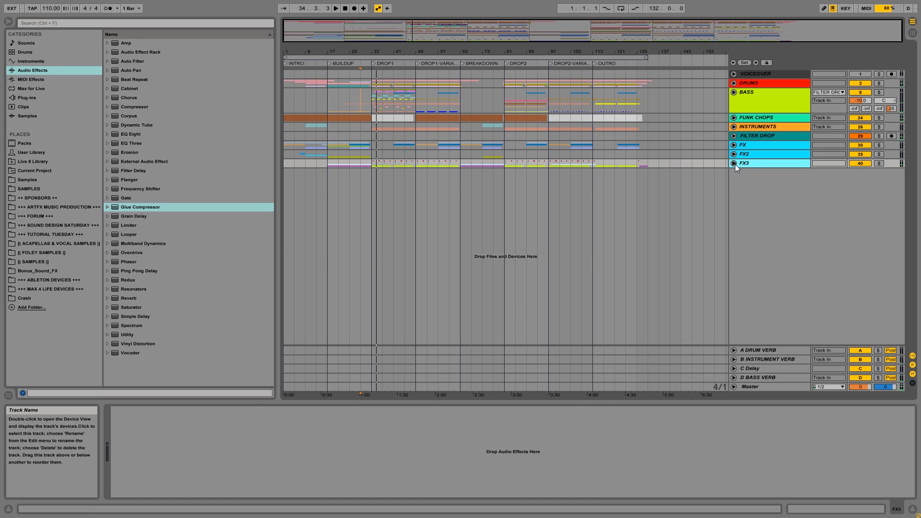
click(735, 163)
click(770, 256)
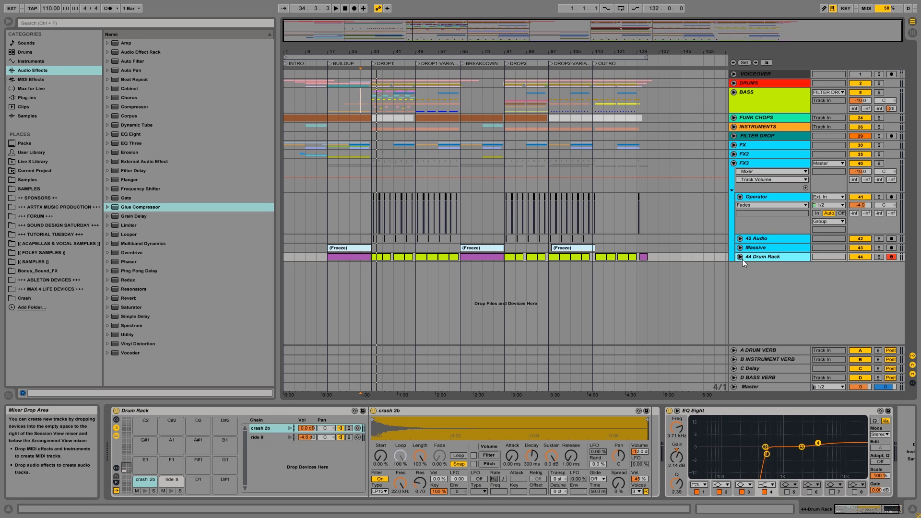
click(741, 257)
drag(860, 264, 860, 269)
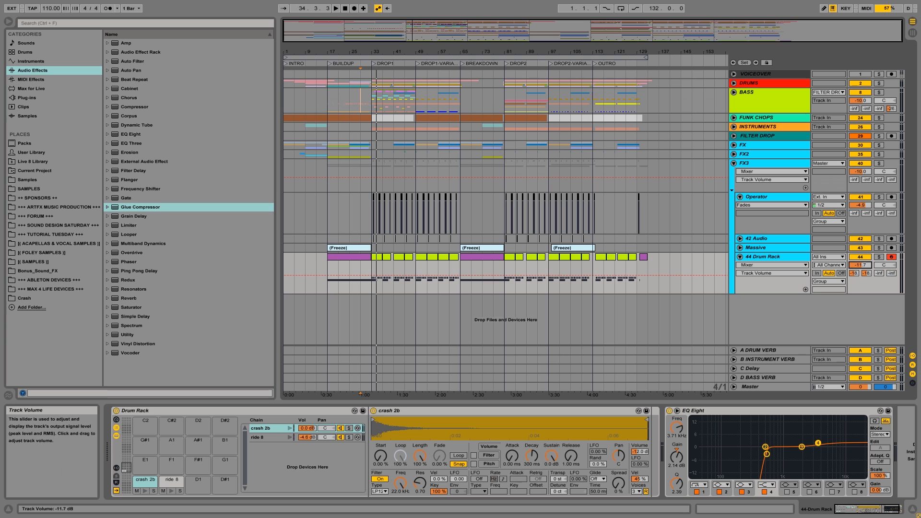
Play the transition into DROP1 from bar 29 to judge the drum rack level, and collapse FX3.
click(364, 207)
key(space)
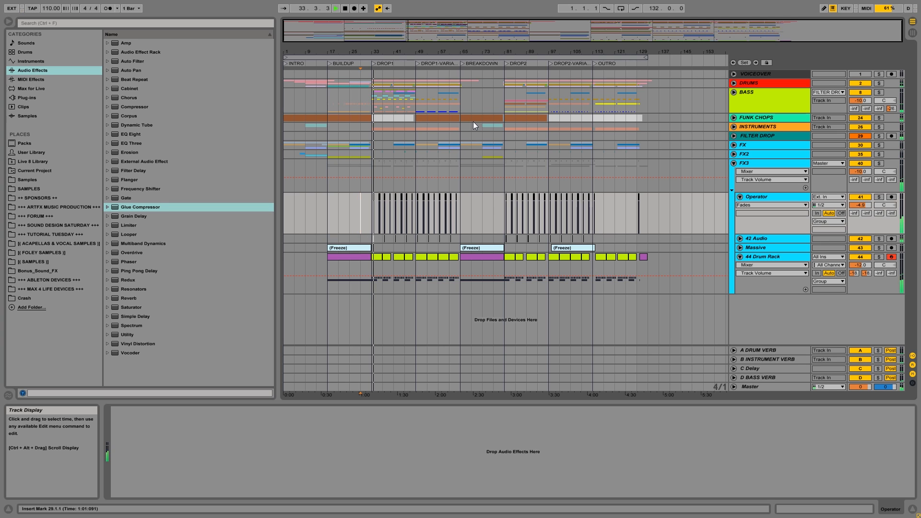
key(space)
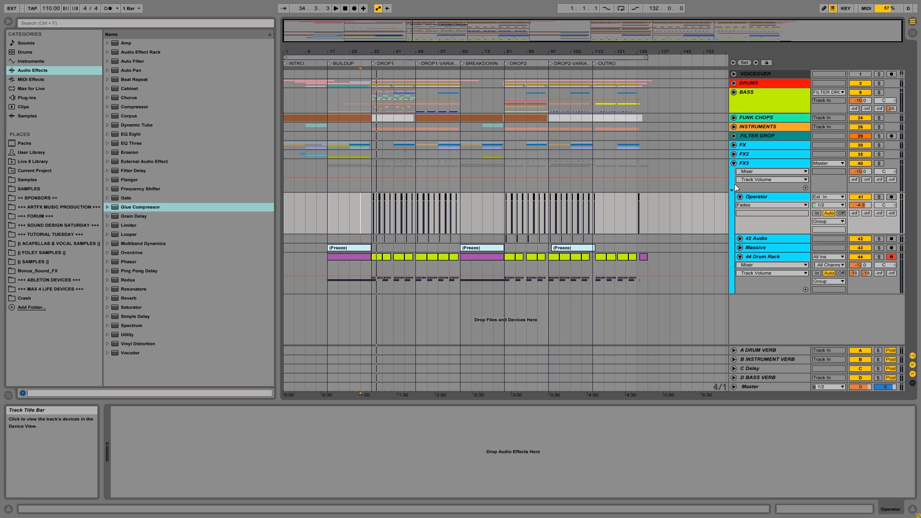
click(734, 164)
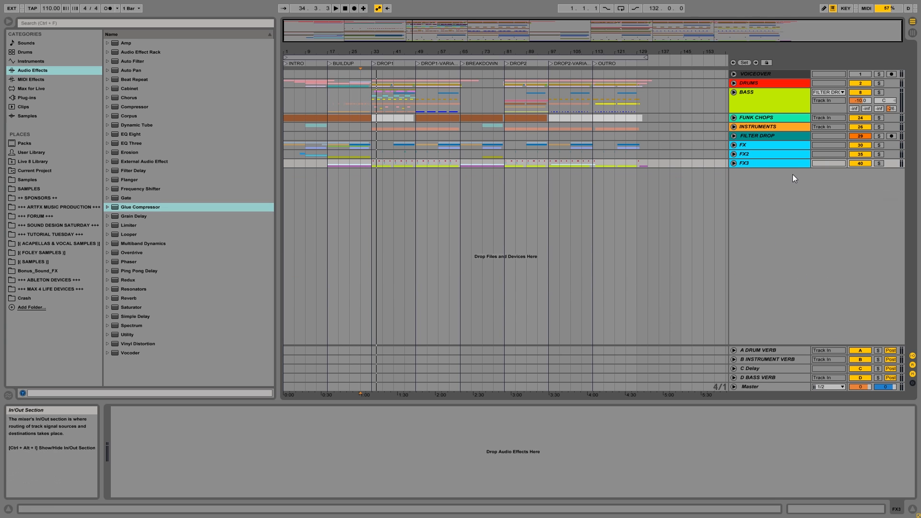
Check the group and master levels in the Session View mixer during playback, and return to the FX3 group in the Arrangement View.
click(766, 387)
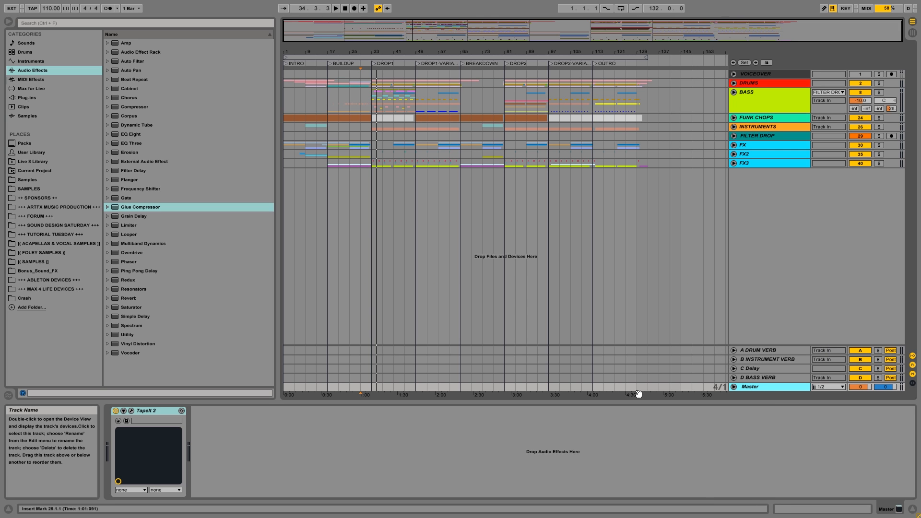
click(914, 32)
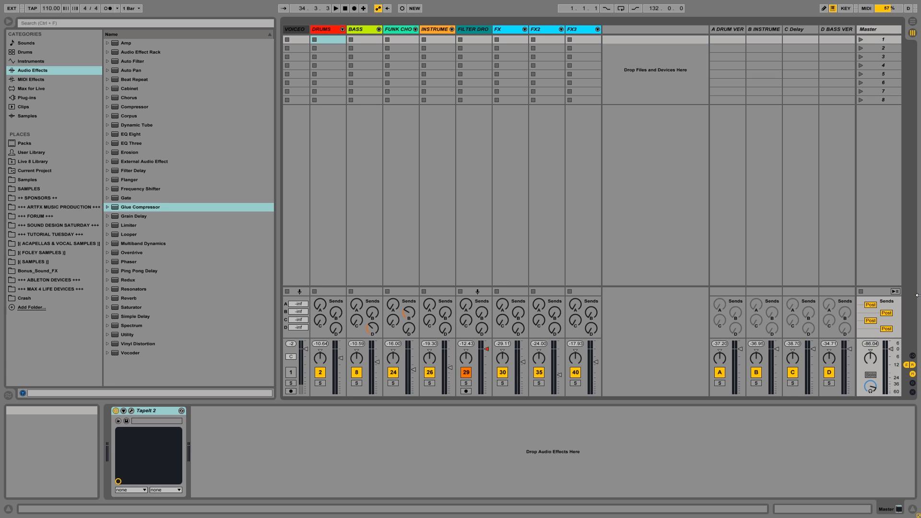
key(space)
click(913, 22)
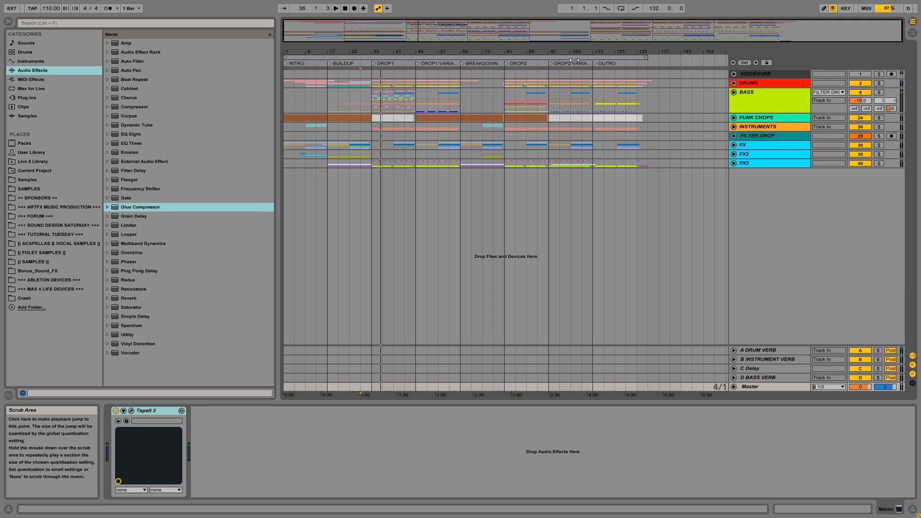
click(756, 164)
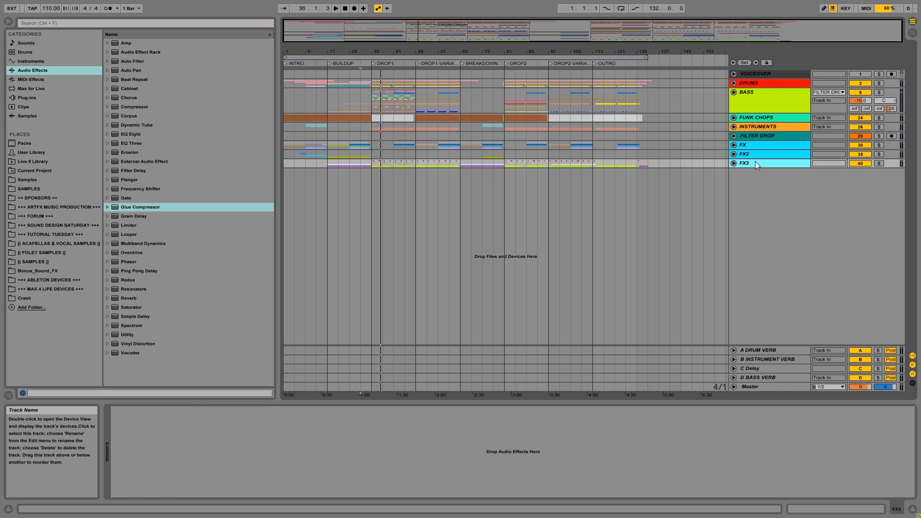
Look through the device chains on the DRUMS, BASS and FX3 groups.
click(763, 84)
click(758, 90)
click(760, 82)
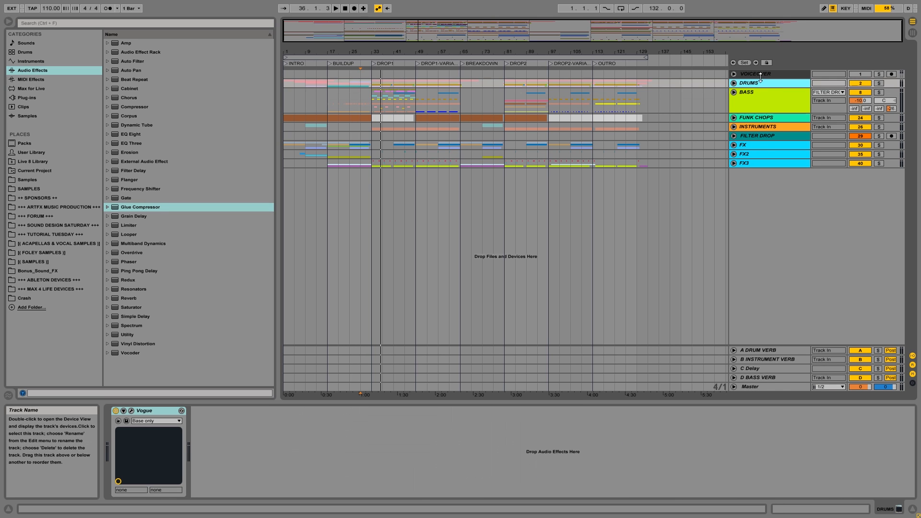
click(755, 82)
click(748, 90)
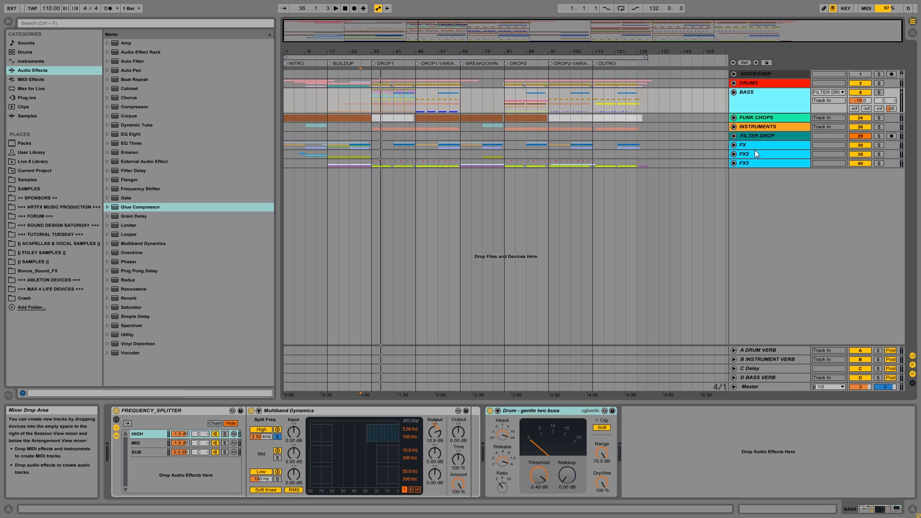
click(746, 163)
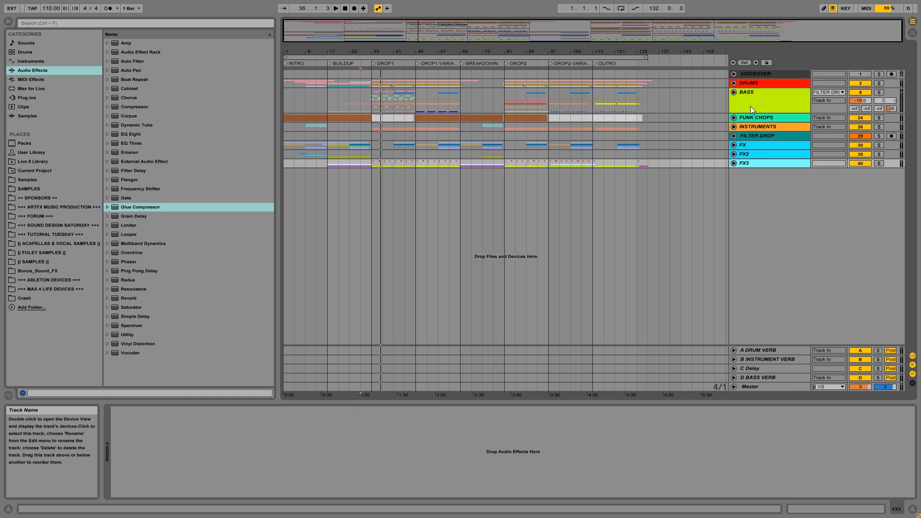
click(777, 101)
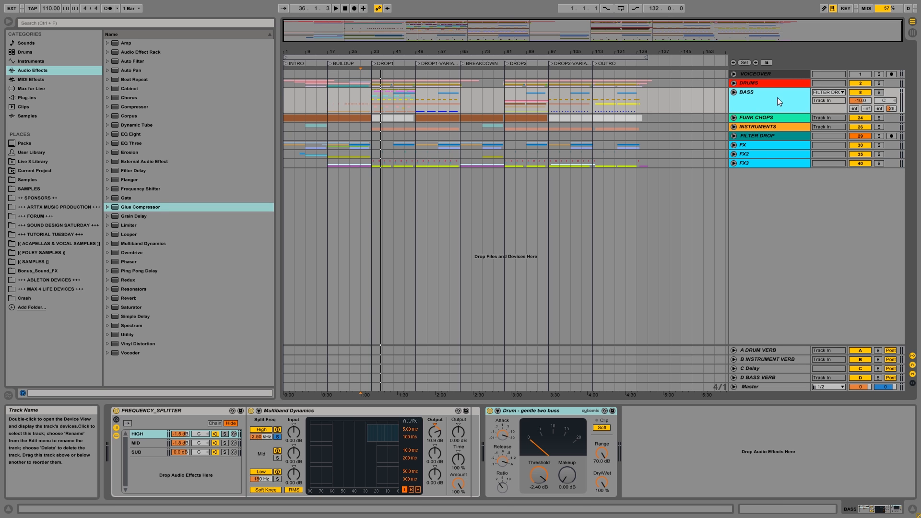
Look through the devices on the four return tracks and the Master, and return to the FX3 group.
click(761, 351)
click(763, 360)
click(760, 369)
click(757, 378)
click(756, 386)
click(761, 378)
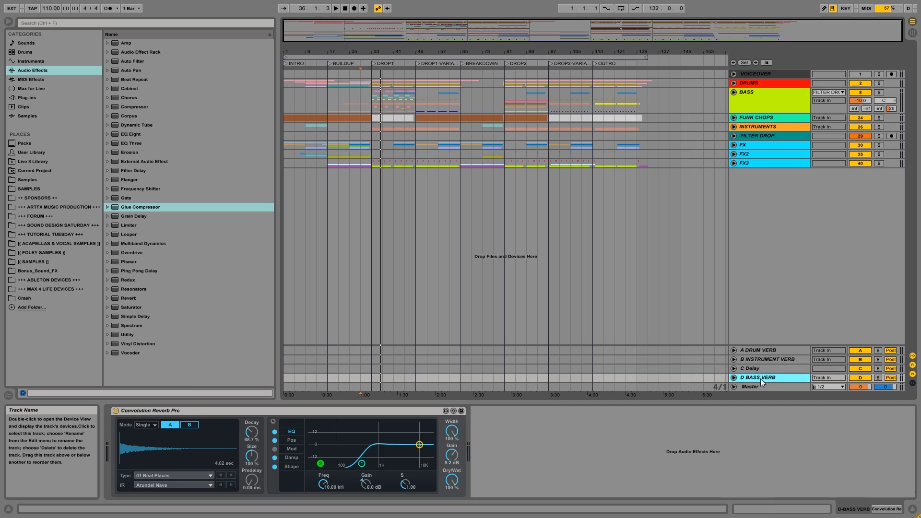
click(762, 369)
click(741, 165)
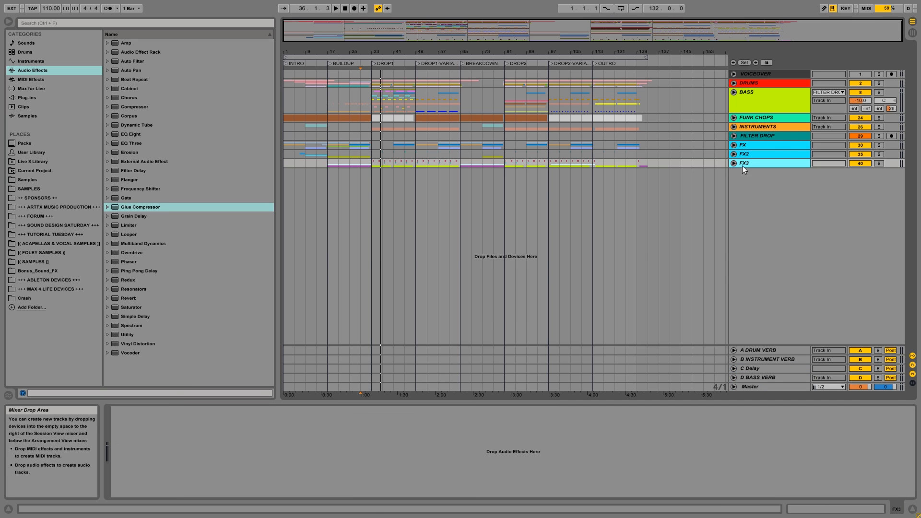
Unfold and solo the FX3 group, and listen to it from bar 29 and from the start of DROP1.
click(733, 164)
click(878, 163)
key(space)
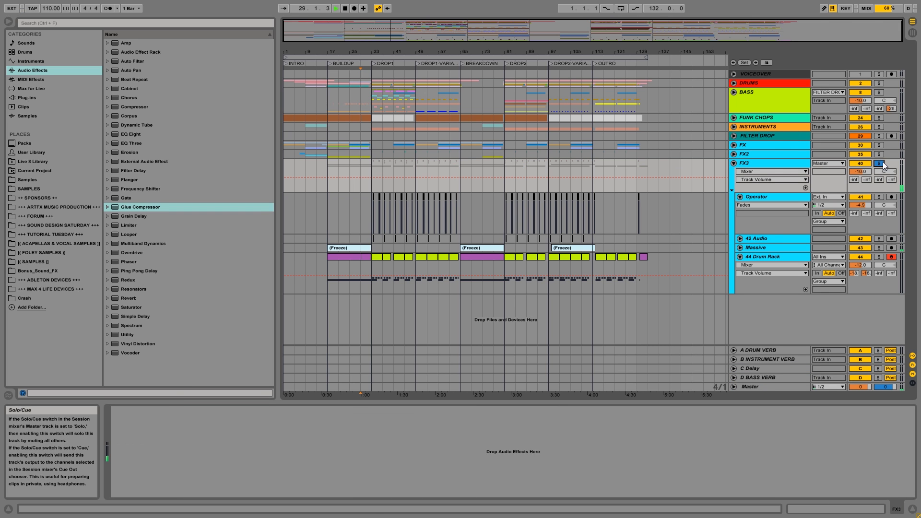
click(371, 201)
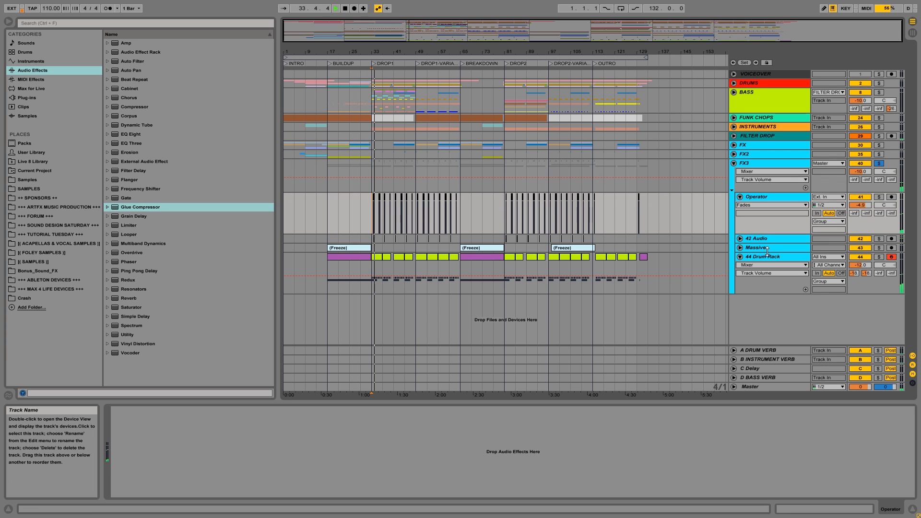
Pan the crash 2b chain to 30L and the ride 8 chain to 30R in 44 Drum Rack, and listen to the result.
click(753, 258)
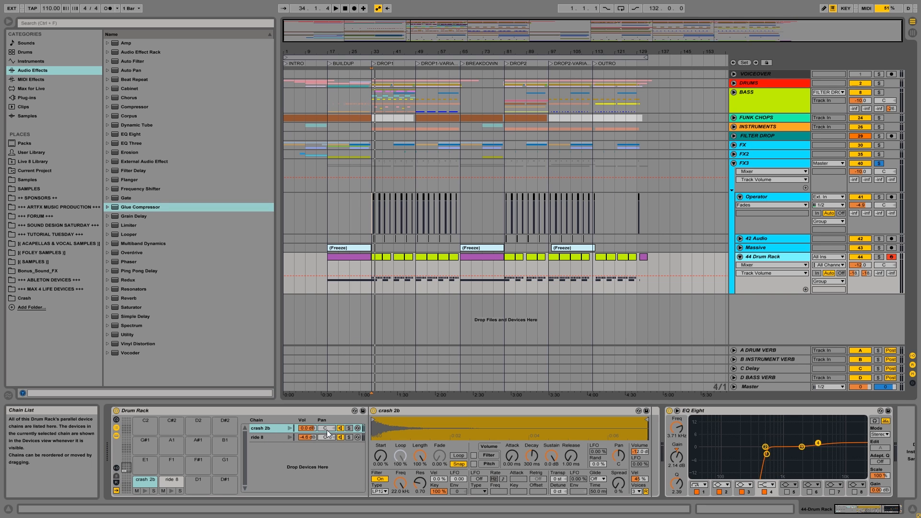
drag(329, 428, 329, 443)
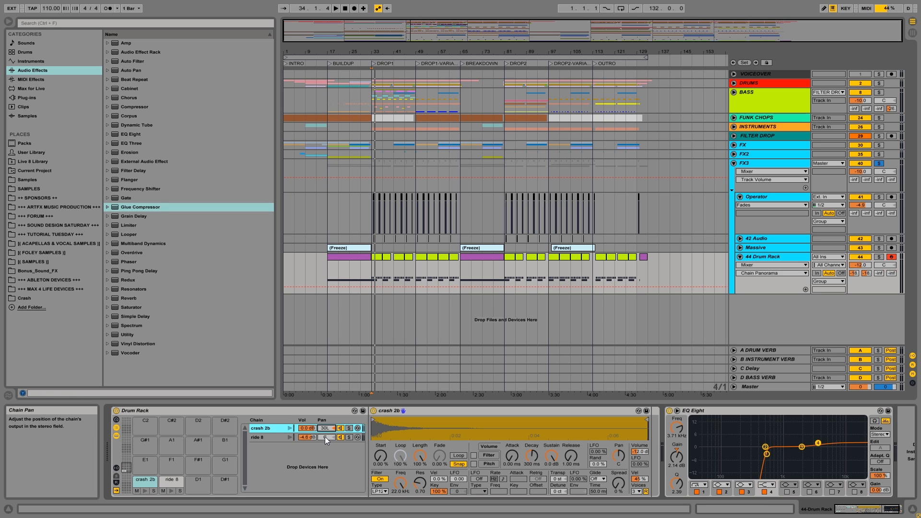
key(space)
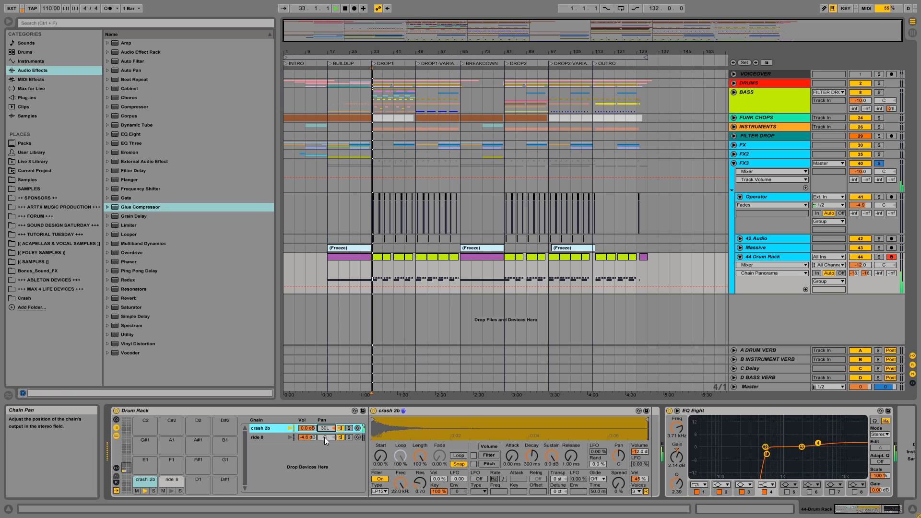
drag(324, 437, 324, 426)
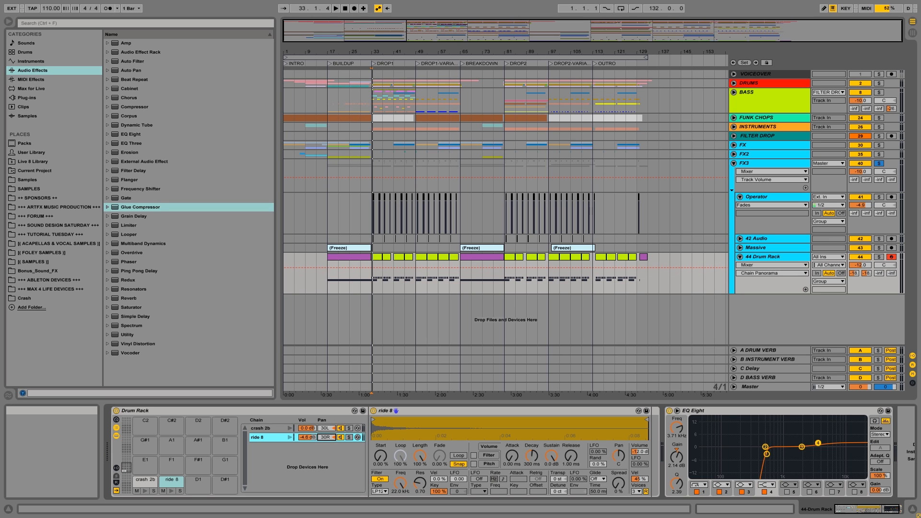
key(space)
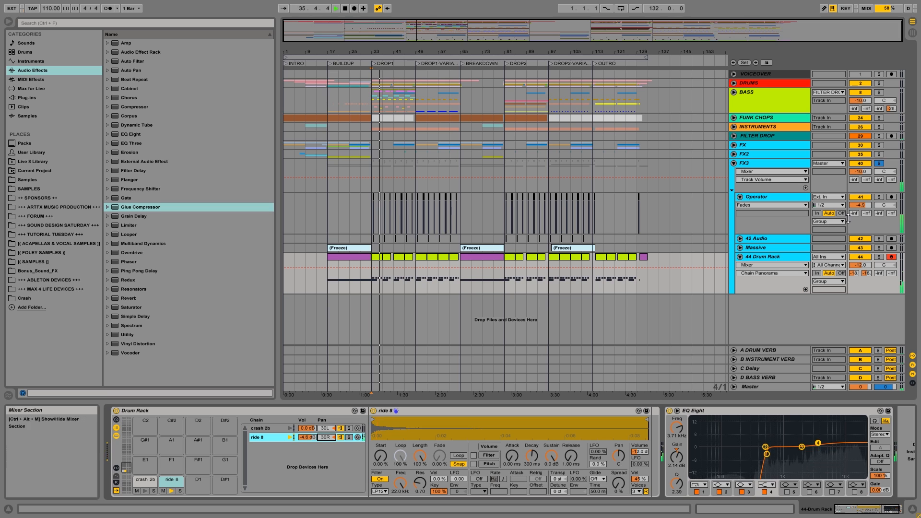
Check the Operator and 42 Audio tracks and the FX3 group for devices.
click(773, 197)
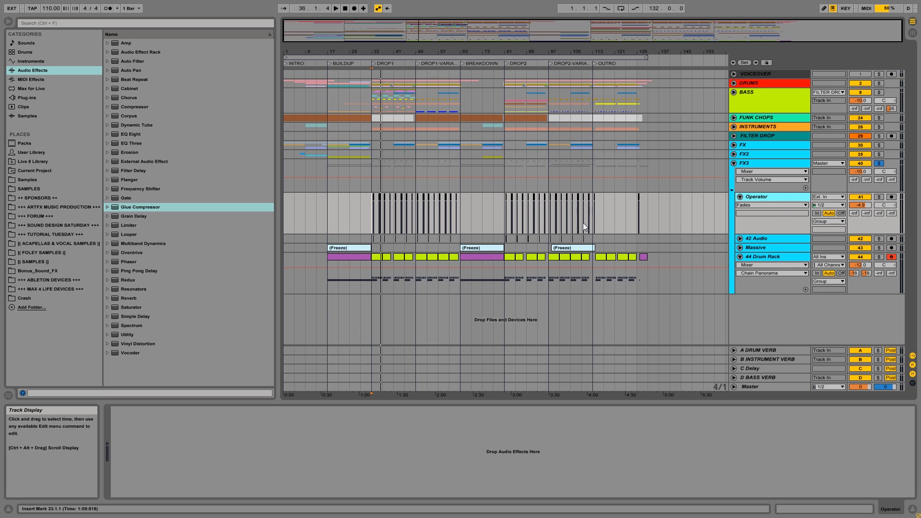
click(753, 240)
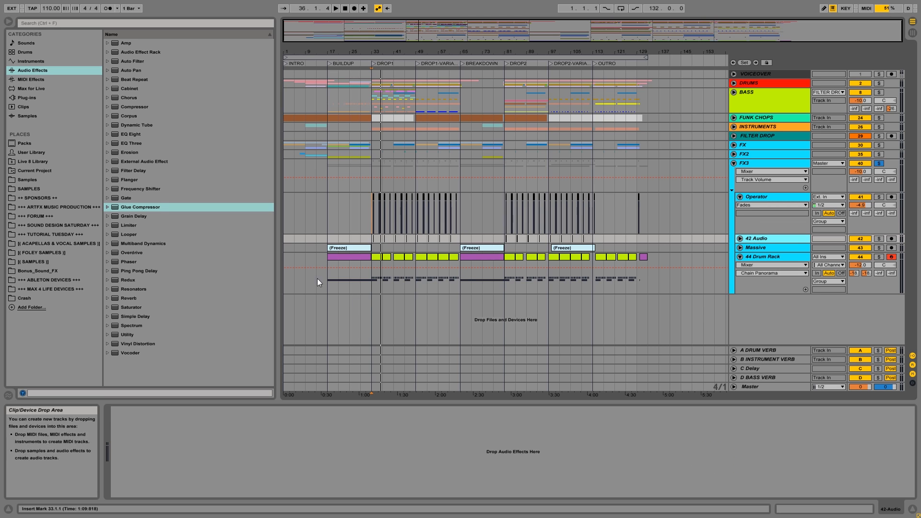
click(751, 164)
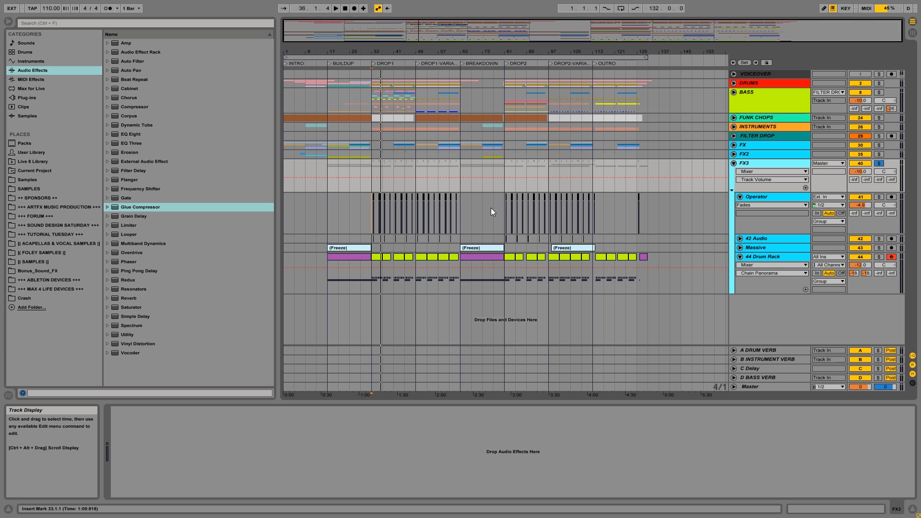
Turn off the FX3 solo, collapse the group and play the full mix from the start of DROP1.
click(370, 280)
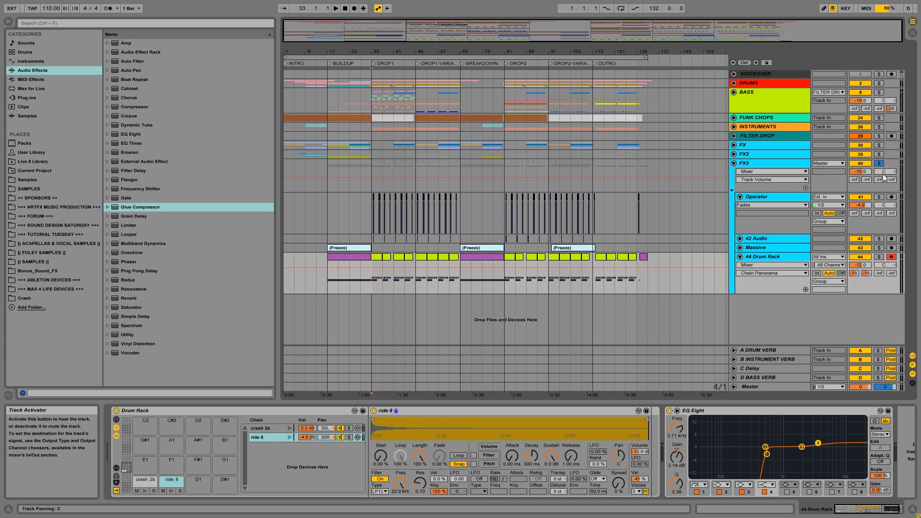
click(881, 163)
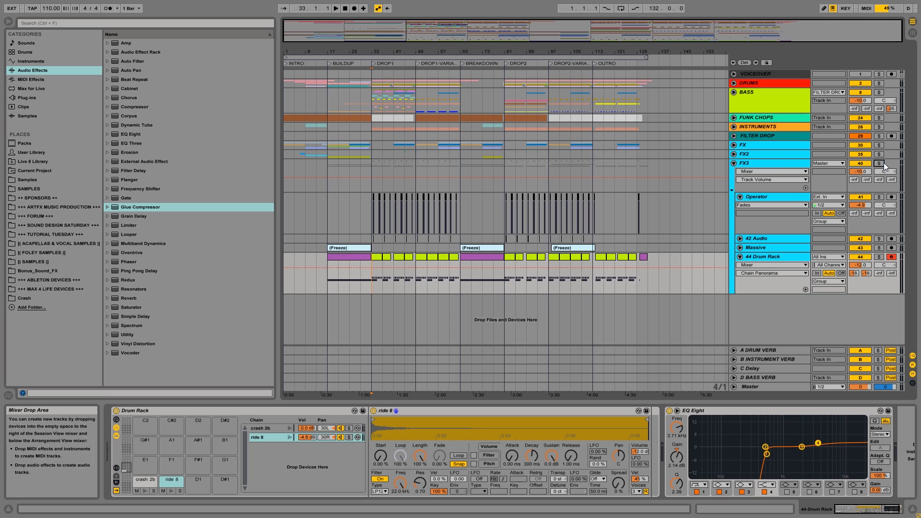
click(734, 163)
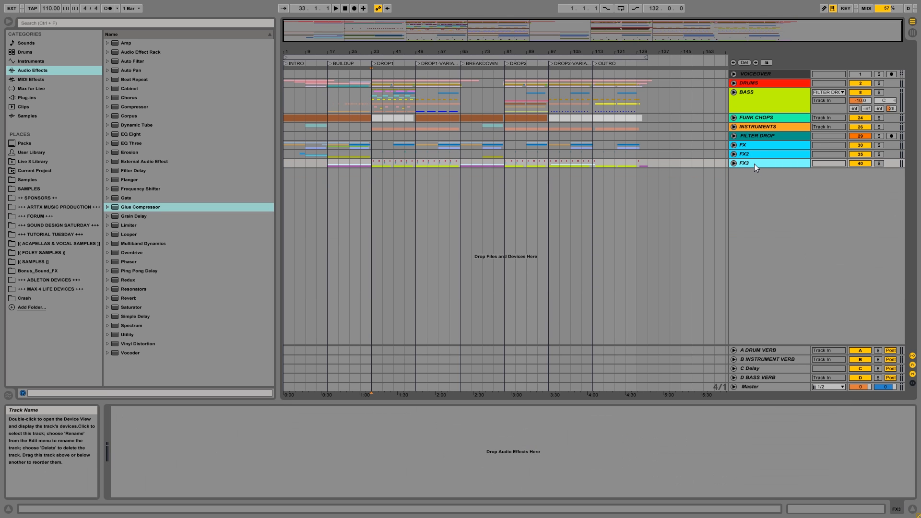
key(space)
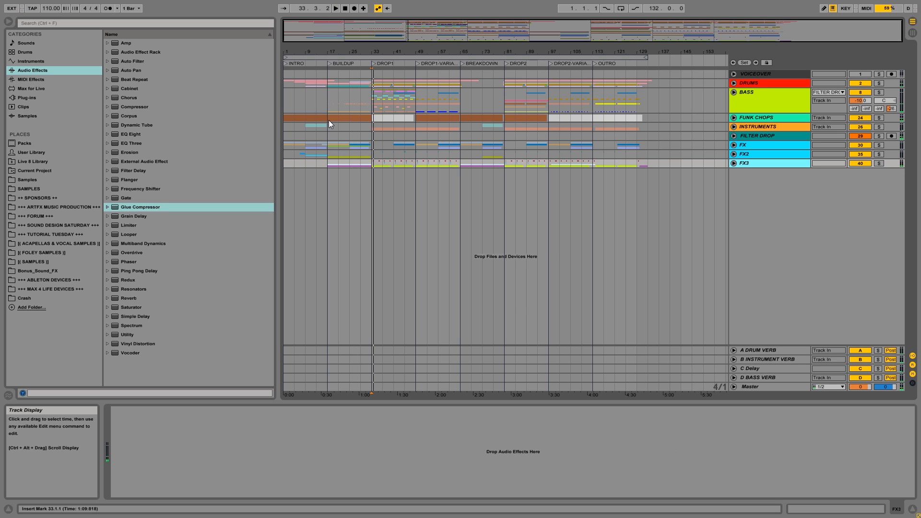
key(space)
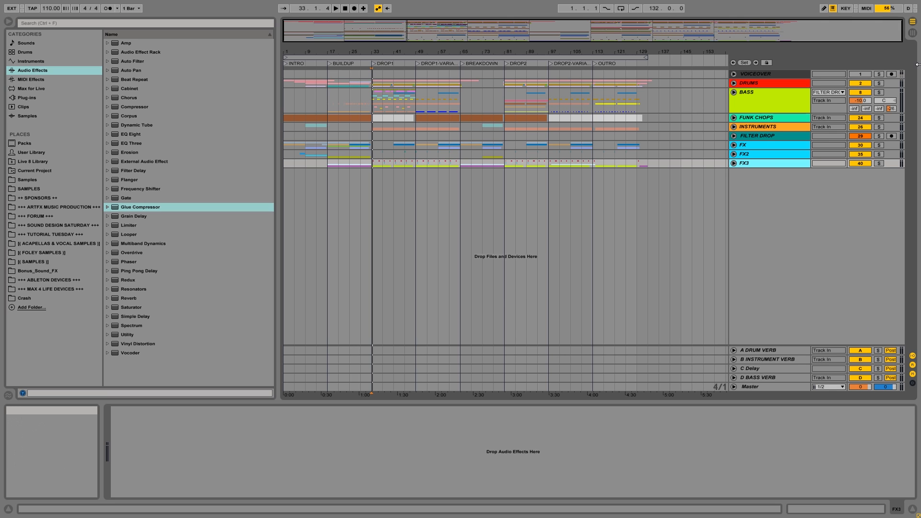
Check the master peak level in the Session View mixer while playing DROP1, and return to the Arrangement View.
click(913, 34)
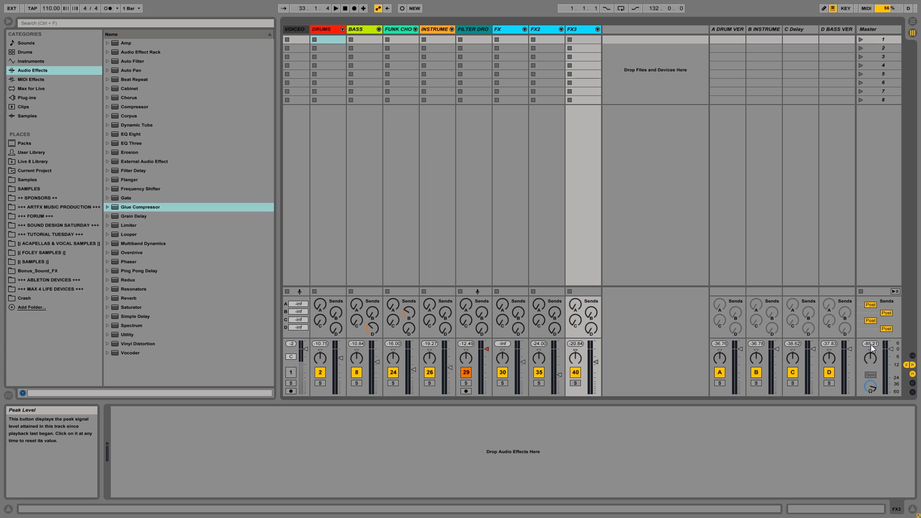
key(space)
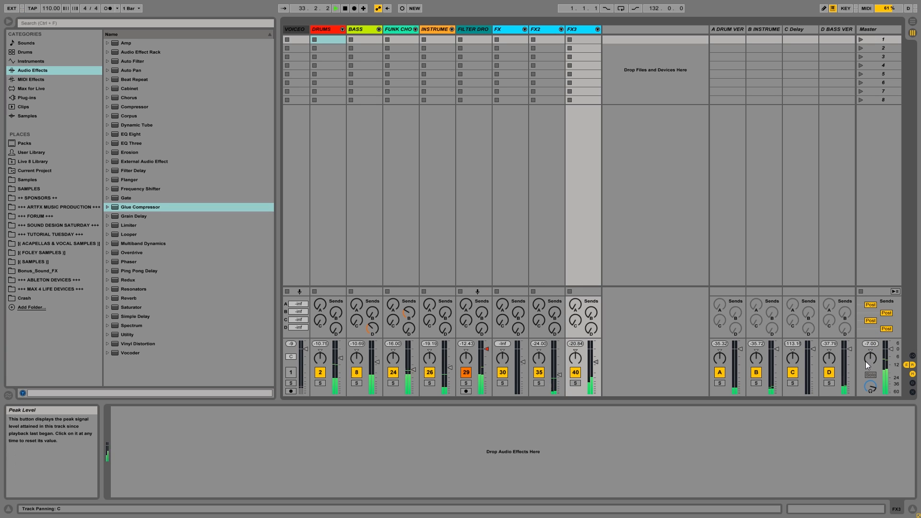
key(space)
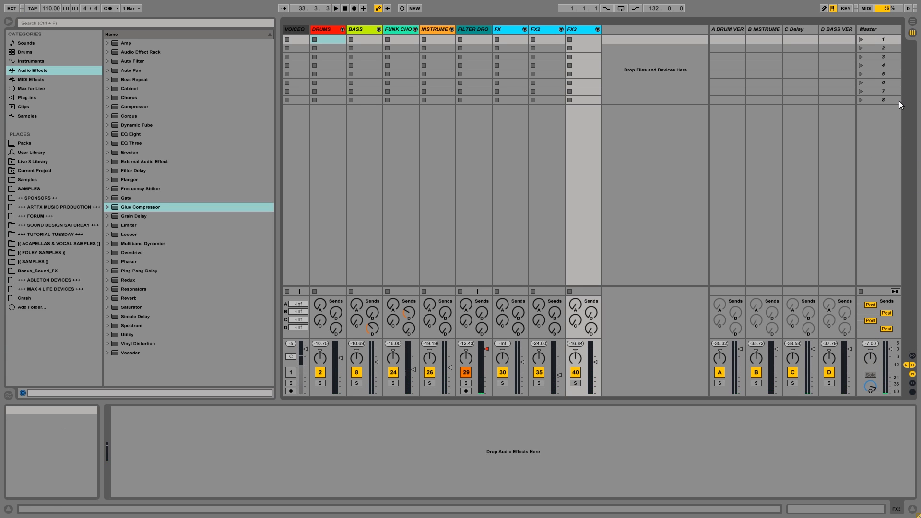
click(913, 22)
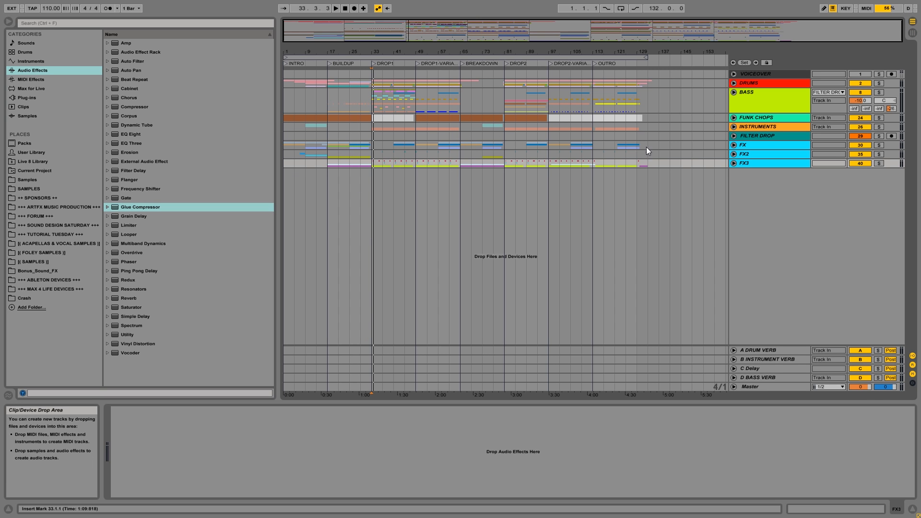
Unfold FX3, solo the 44 Drum Rack track and play it from the start of BUILDUP.
click(733, 163)
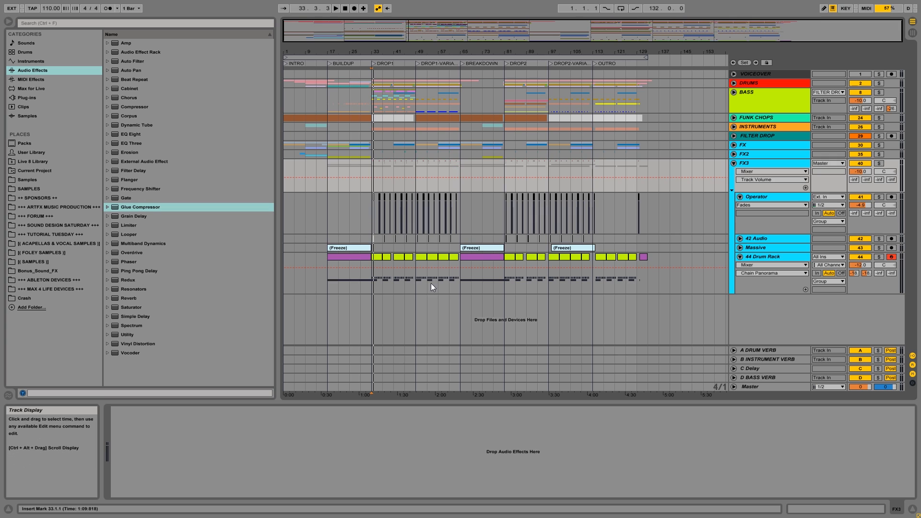
click(325, 281)
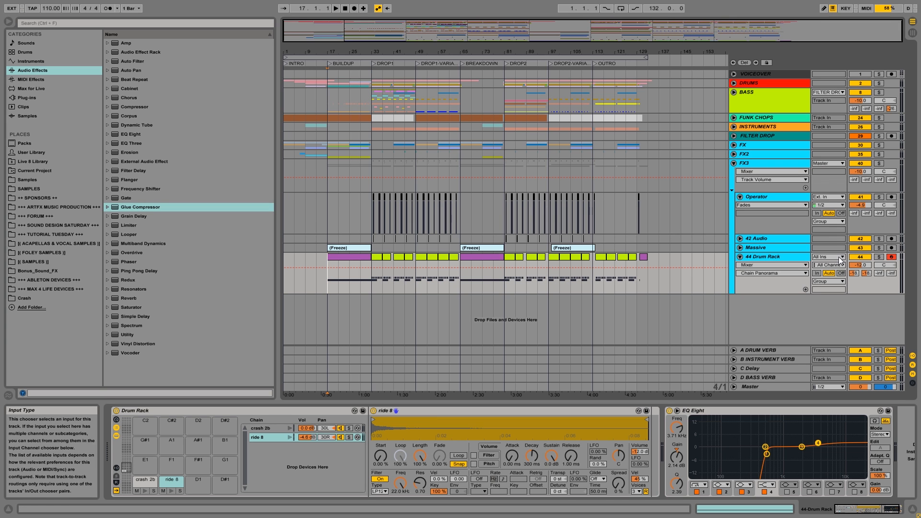
click(879, 258)
key(space)
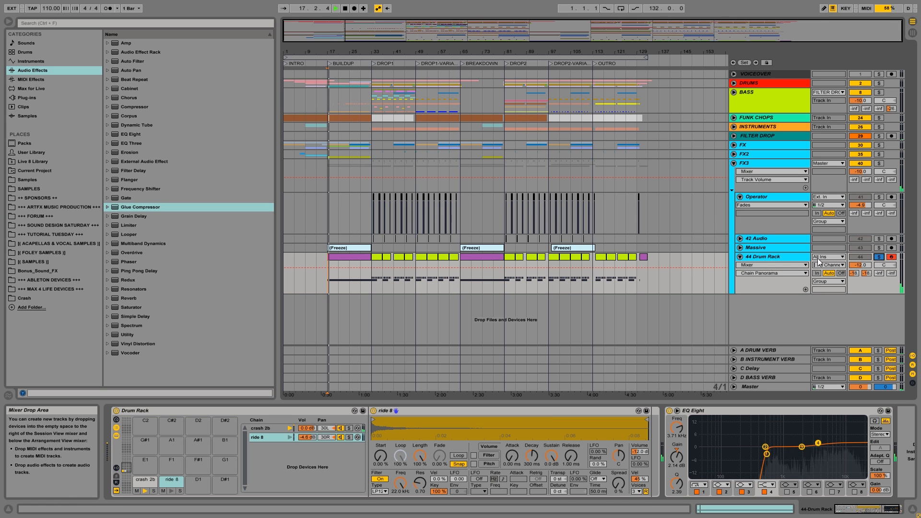
Solo and unfold the Massive track instead, and listen to its frozen riser midway through BUILDUP.
click(877, 249)
key(space)
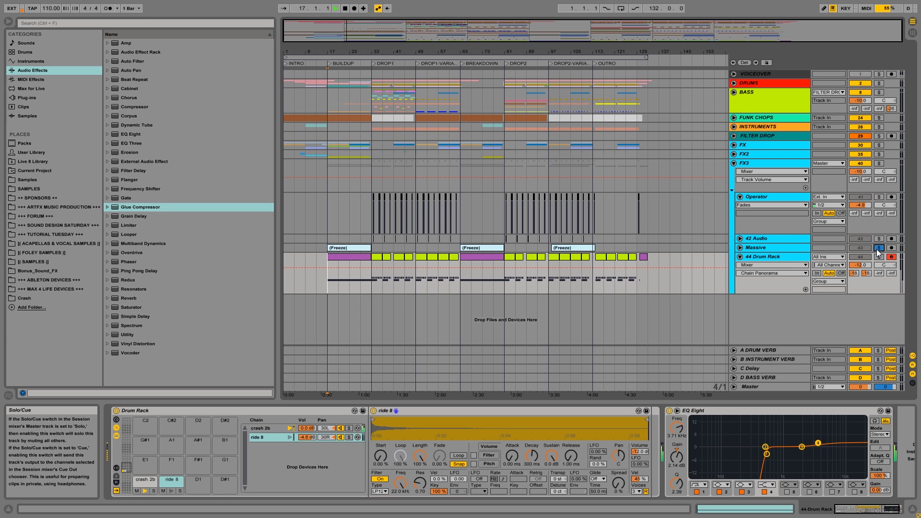
click(741, 248)
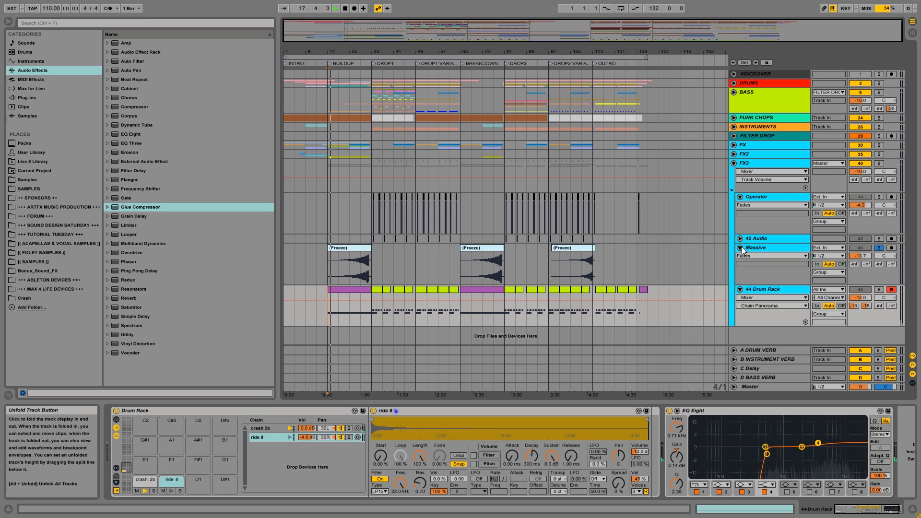
click(350, 266)
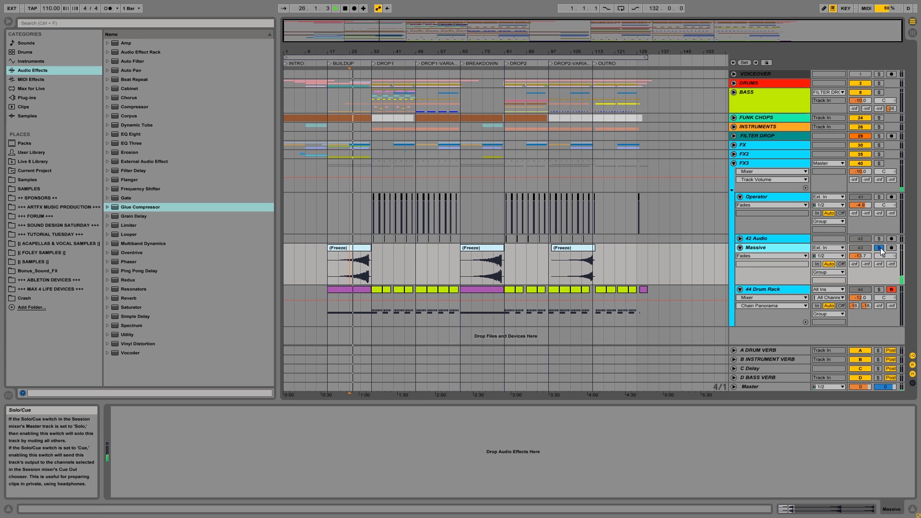
key(space)
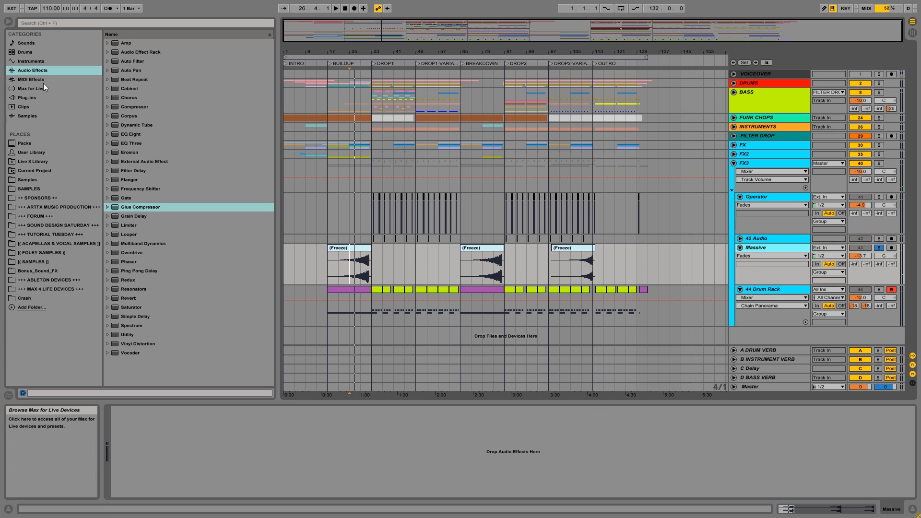
Add the Flux STTool plug-in to the Massive track, check the riser's stereo image during playback and close the plug-in window.
click(25, 99)
drag(140, 197, 197, 454)
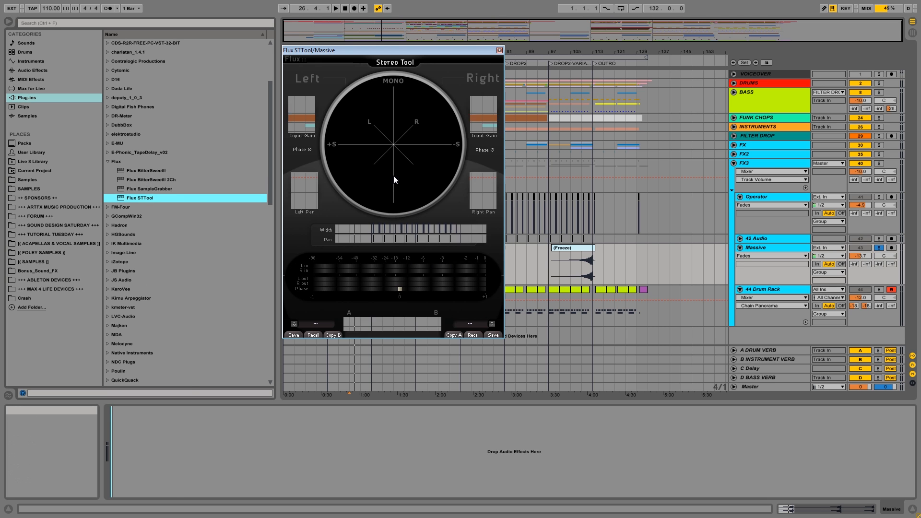
key(space)
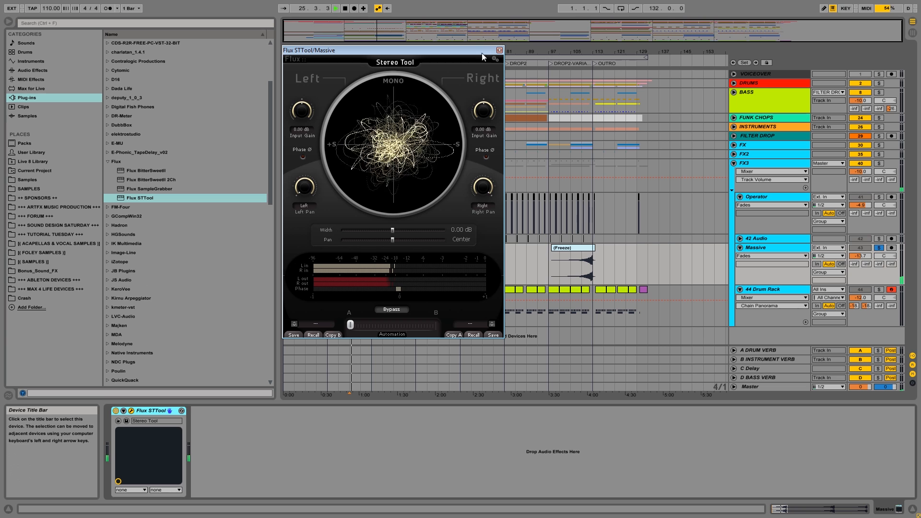
key(space)
click(499, 50)
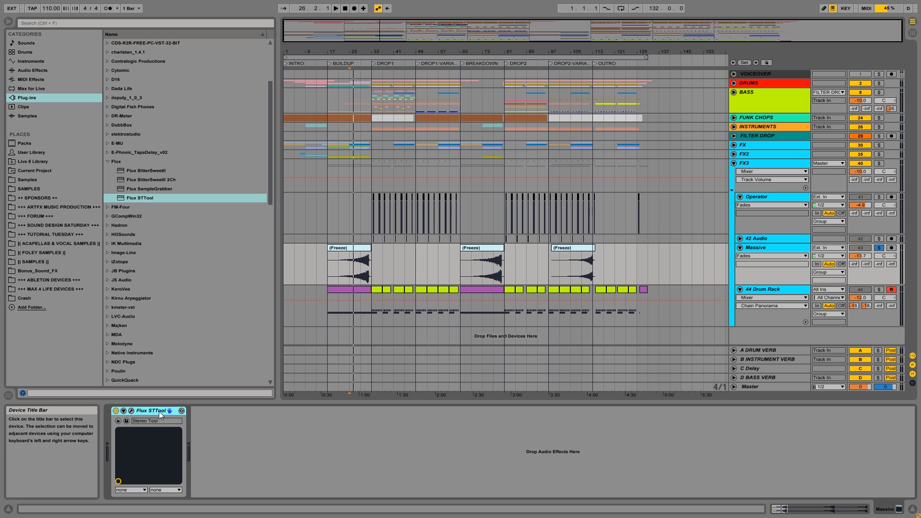
Replace the Flux STTool on the Massive track with an empty Audio Effect Rack and show its chain list.
key(Delete)
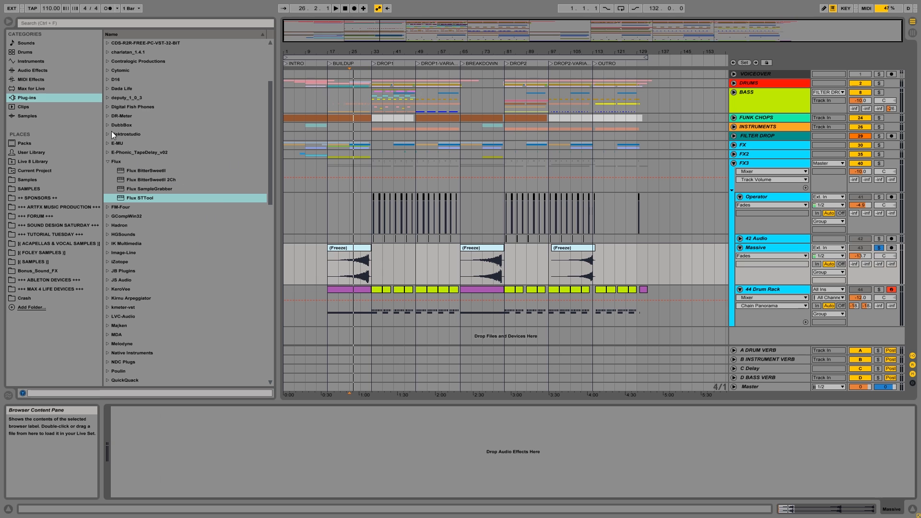
click(32, 70)
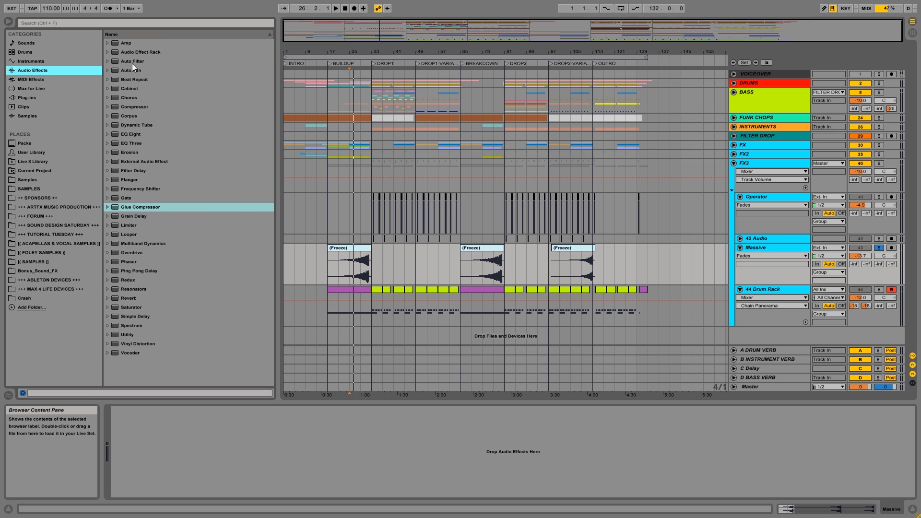
drag(135, 54, 153, 463)
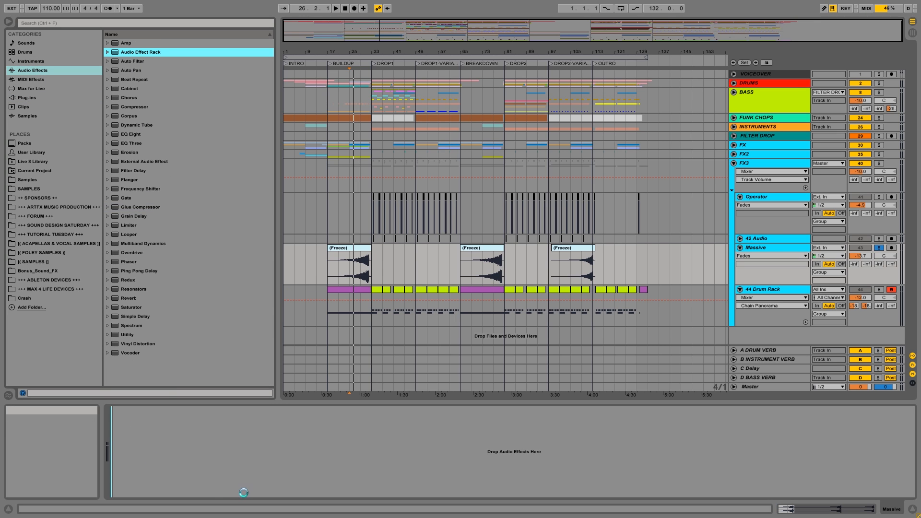
drag(244, 493, 211, 430)
right_click(140, 440)
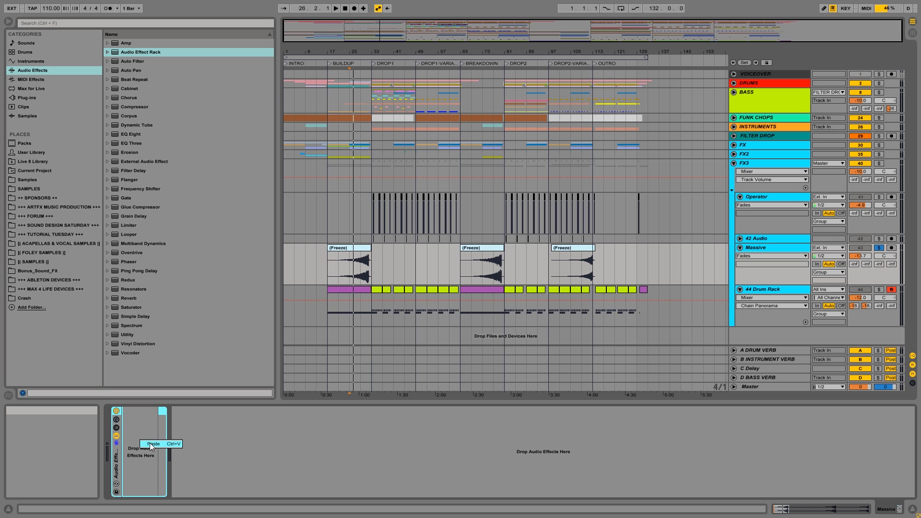
key(Escape)
click(116, 428)
Create two chains in the Massive track's Audio Effect Rack and pan them 50R and 50L.
right_click(163, 454)
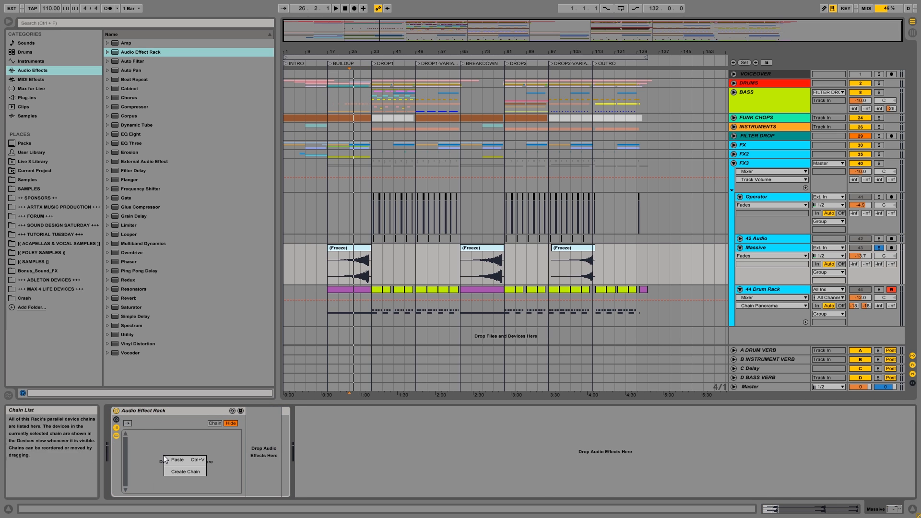
click(186, 471)
right_click(186, 471)
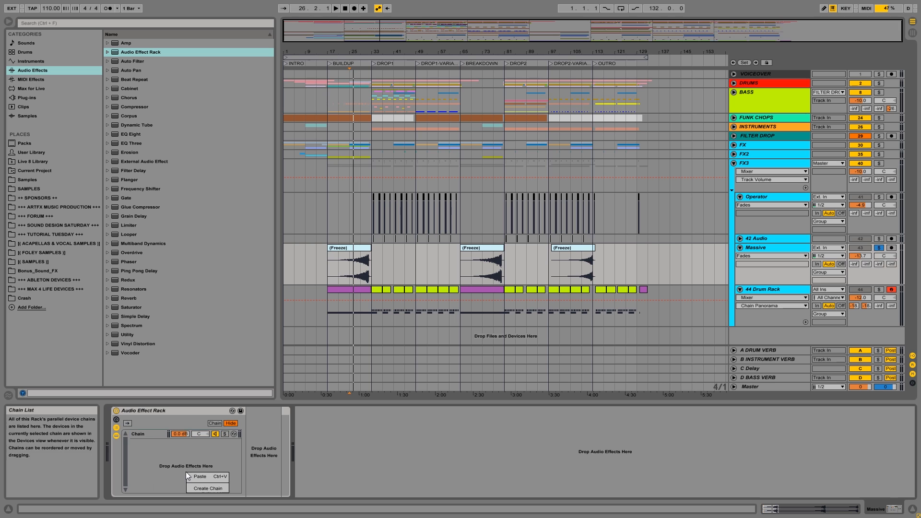
click(200, 489)
drag(199, 435, 199, 401)
drag(199, 443, 199, 475)
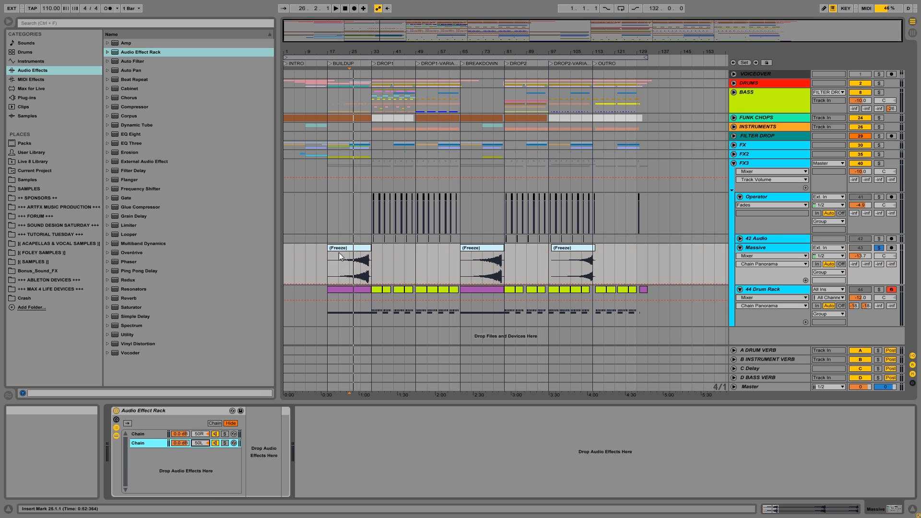
Listen to the widened riser, unsolo the Massive track and set its volume to -17.0 dB against the full mix.
key(space)
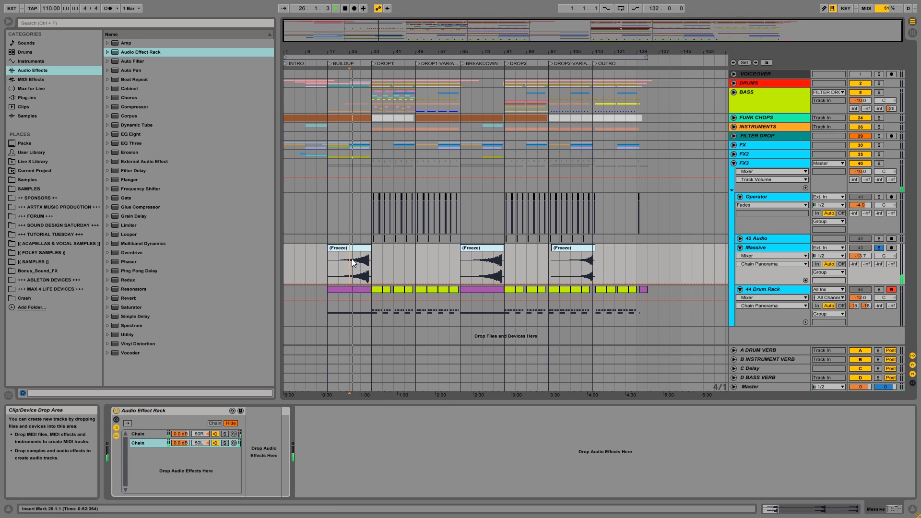
key(space)
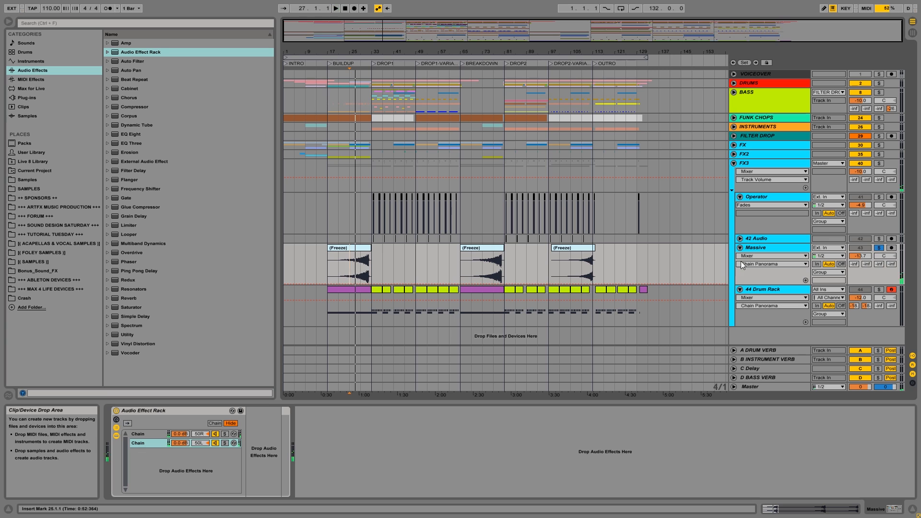
click(879, 248)
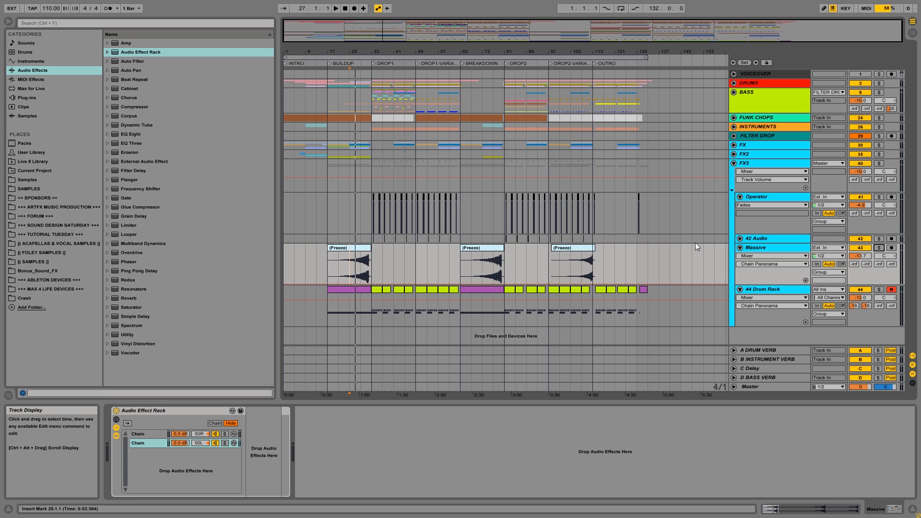
key(space)
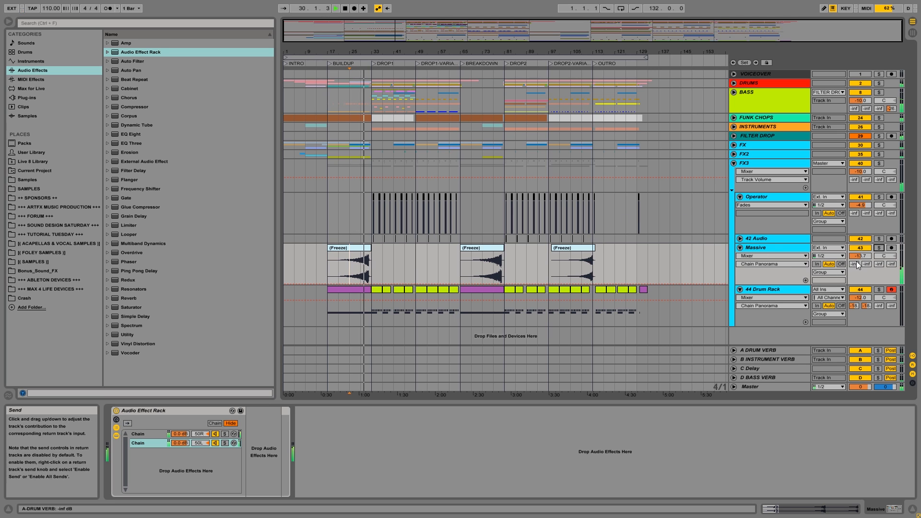
mouse_move(859, 255)
mouse_down()
mouse_move(860, 270)
mouse_move(862, 257)
mouse_up()
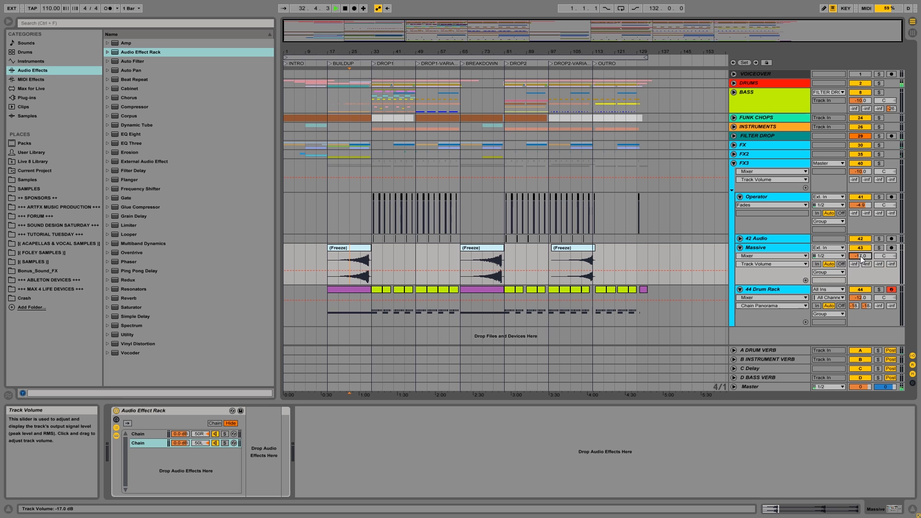
Fold FX3, add a Utility before TapeIt 2 on the Master track, and unfold and enlarge the Master's automation lane.
click(734, 163)
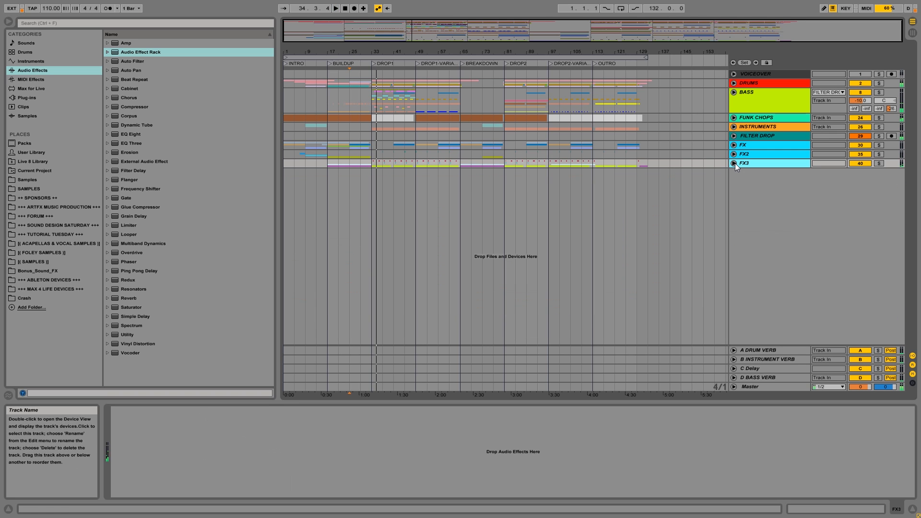
click(758, 387)
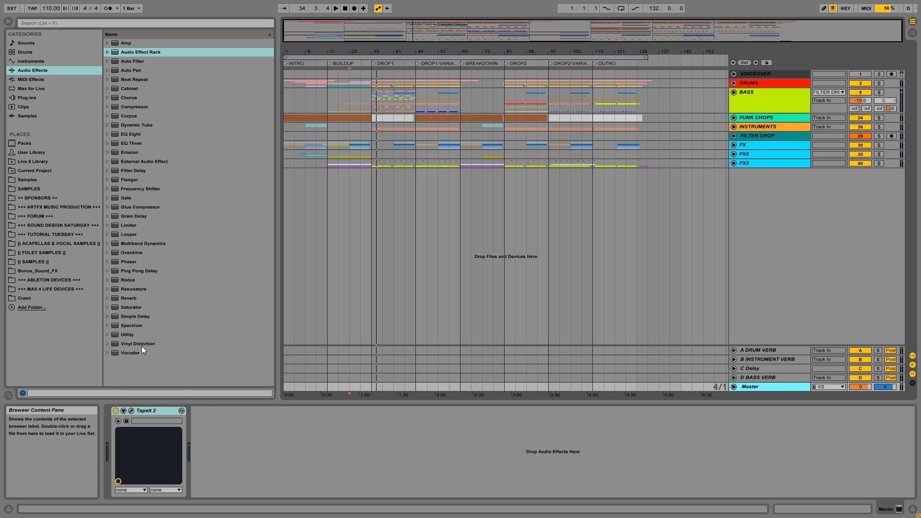
drag(131, 336, 128, 455)
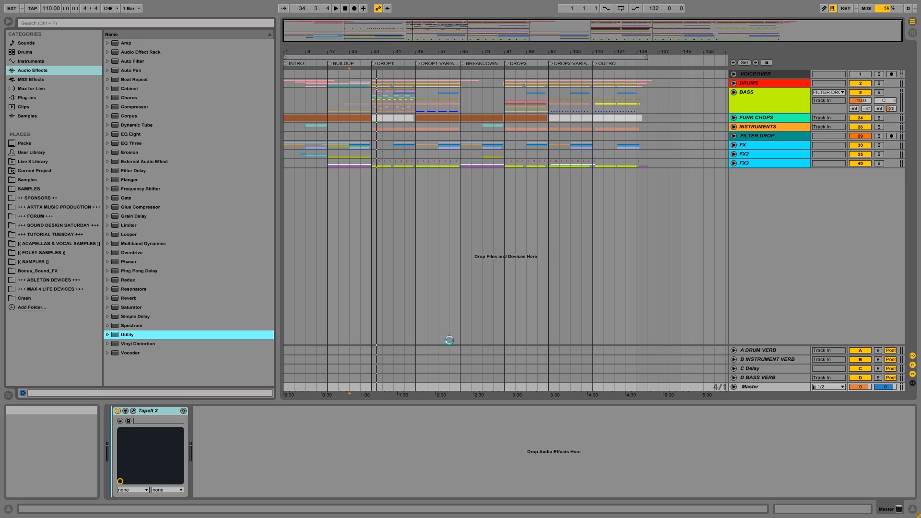
click(733, 387)
drag(746, 347, 746, 225)
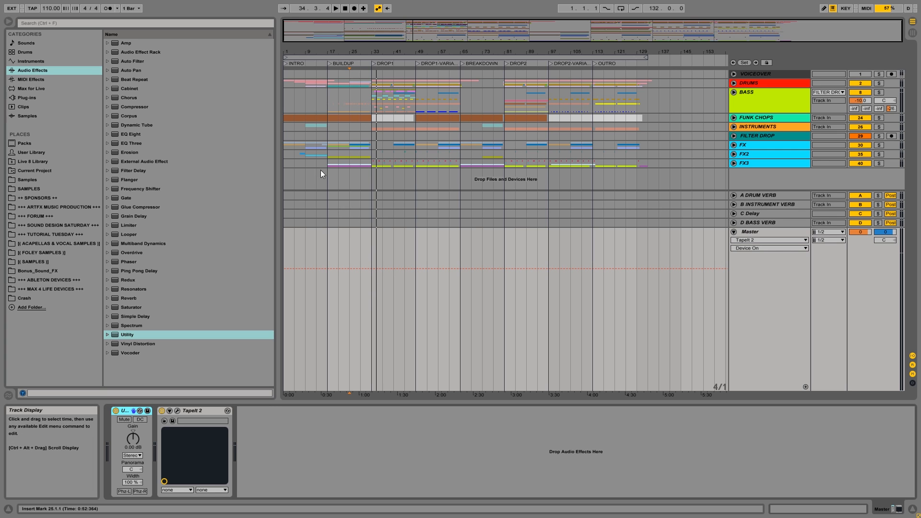
Lower the Master's Utility Gain automation to -1.04 dB across INTRO and BUILDUP, from bar 1 to bar 33.
click(286, 82)
key(space)
key(space)
drag(373, 252, 286, 249)
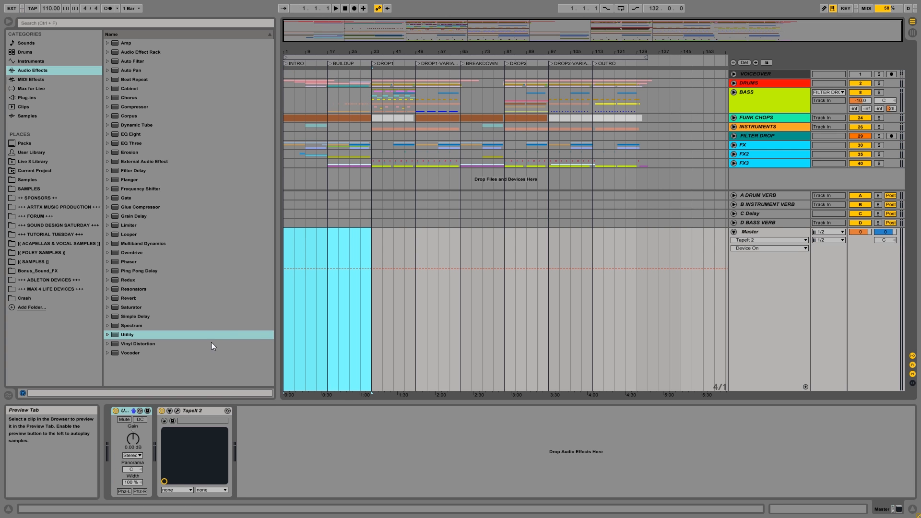
click(131, 440)
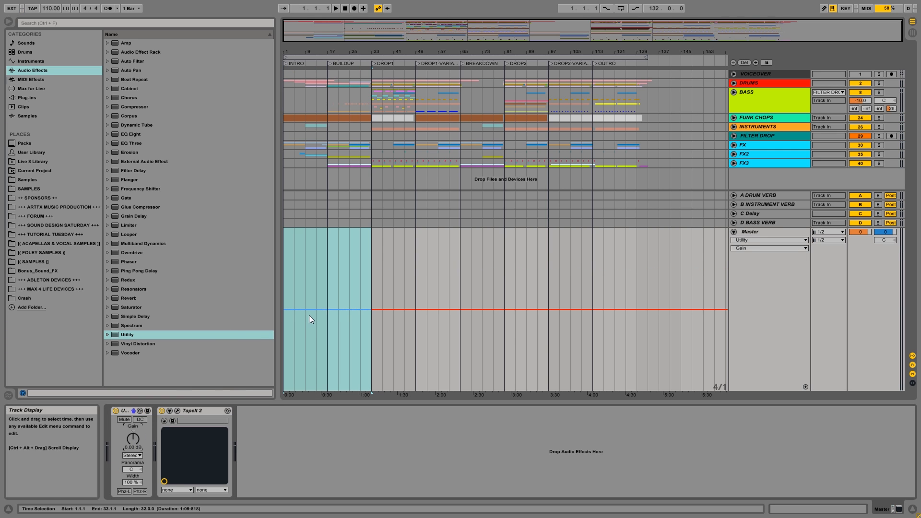
drag(308, 309, 308, 311)
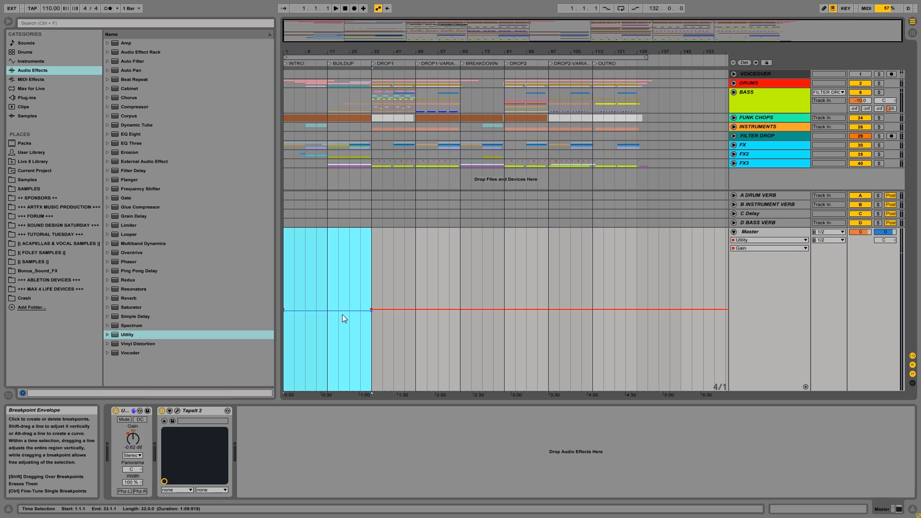
drag(342, 315, 343, 317)
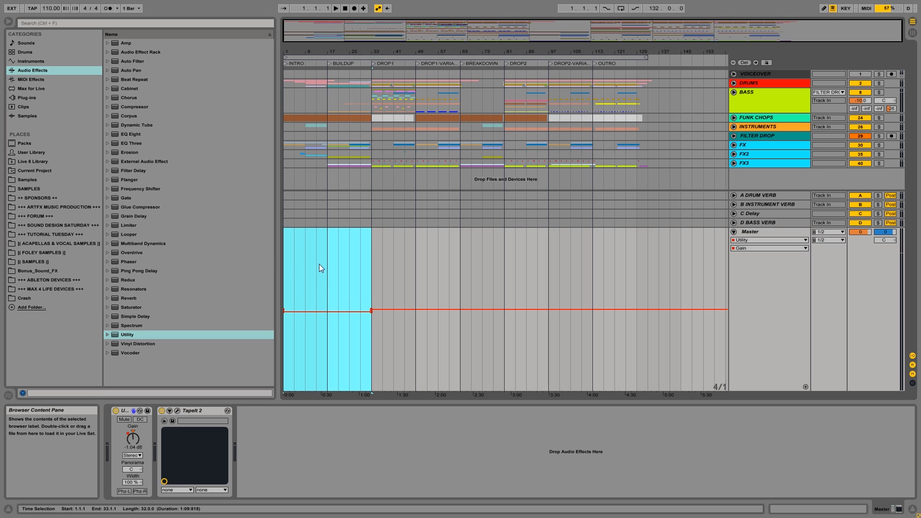
Listen to the start of the song, and to the transition from bar 29 into DROP1, with the gain automation.
click(287, 262)
key(space)
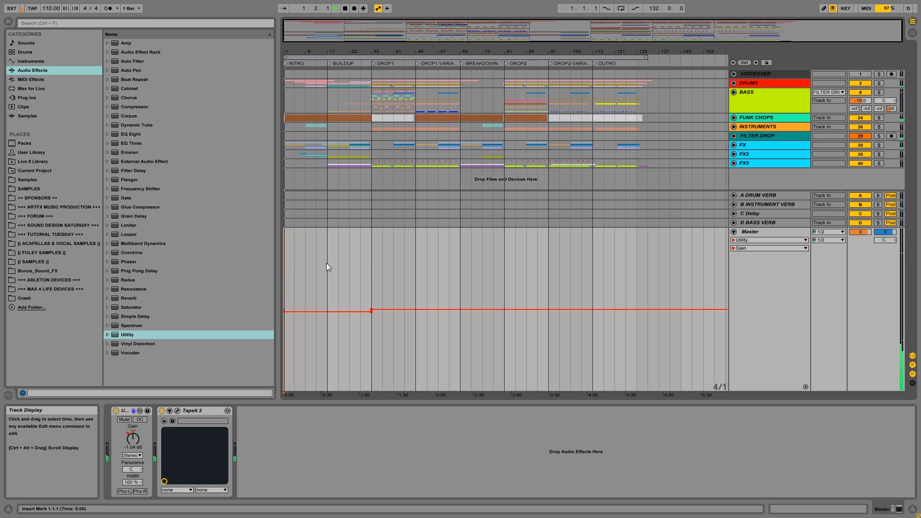
key(space)
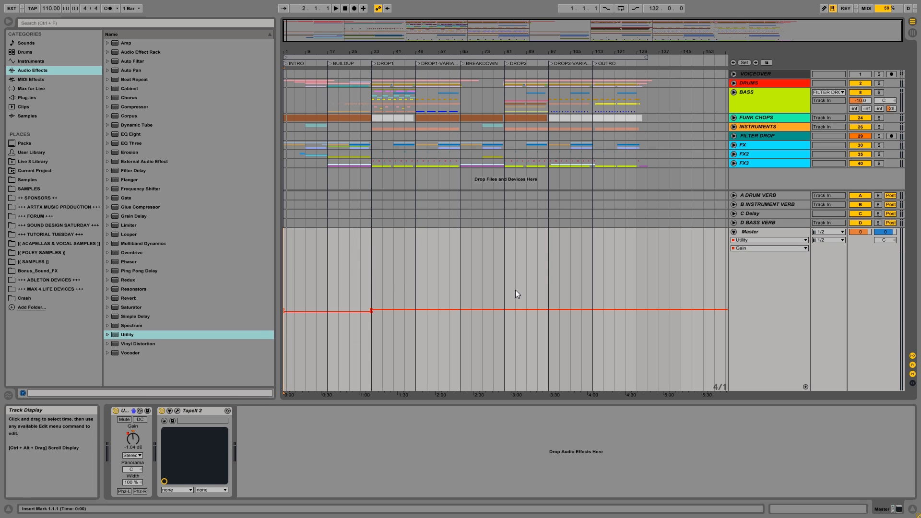
click(363, 99)
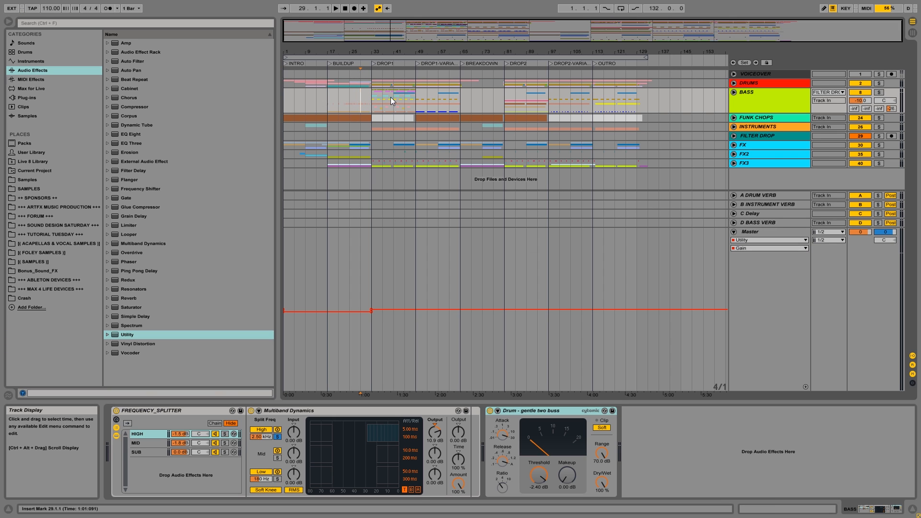
key(space)
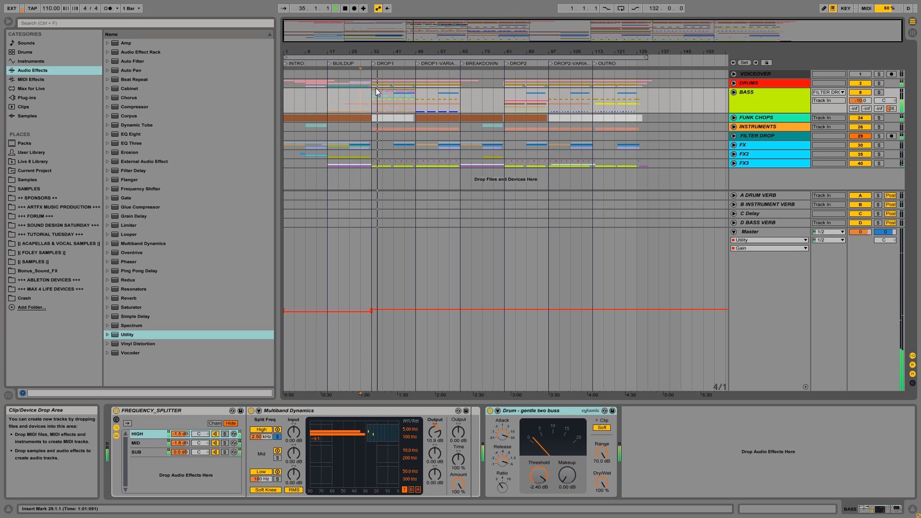
key(space)
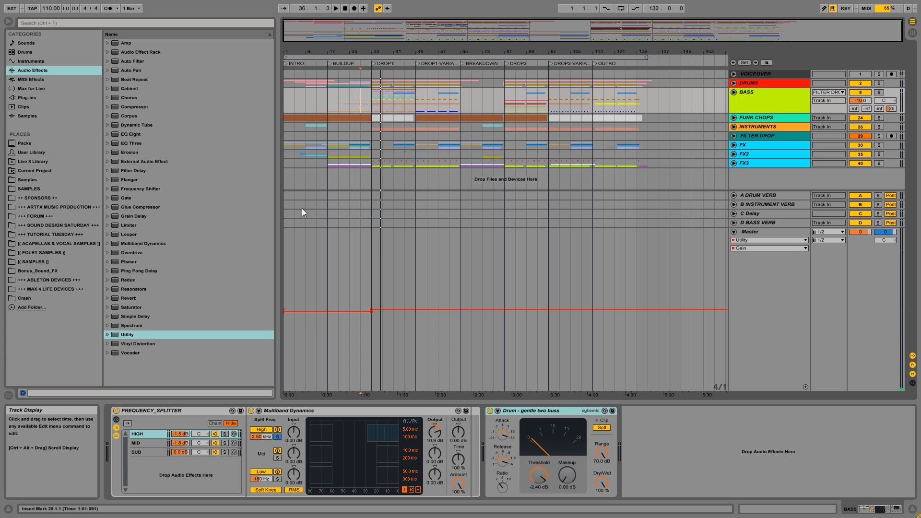
Ramp the Master gain automation up into DROP1 by adding a breakpoint midway through bar 32 and removing the lower one at bar 33.
ctrl+scroll(370, 82, up, 10)
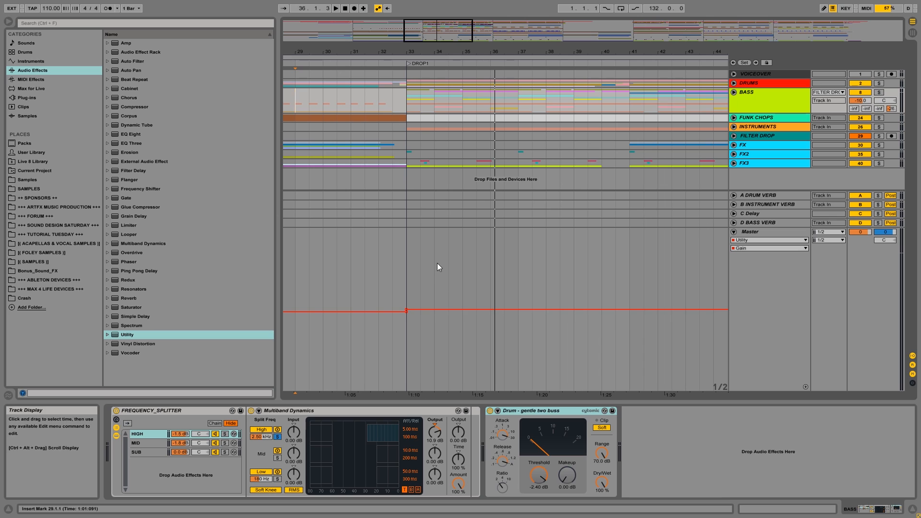
click(392, 313)
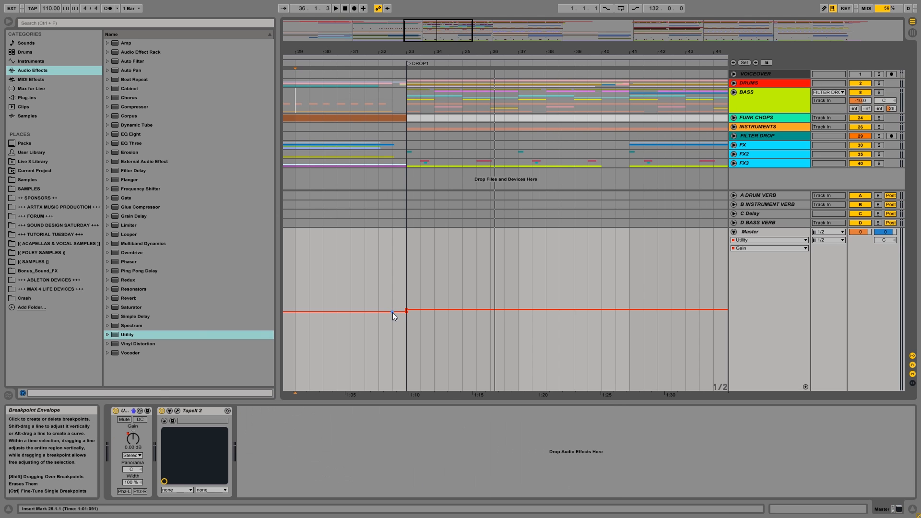
click(406, 312)
drag(391, 52, 382, 18)
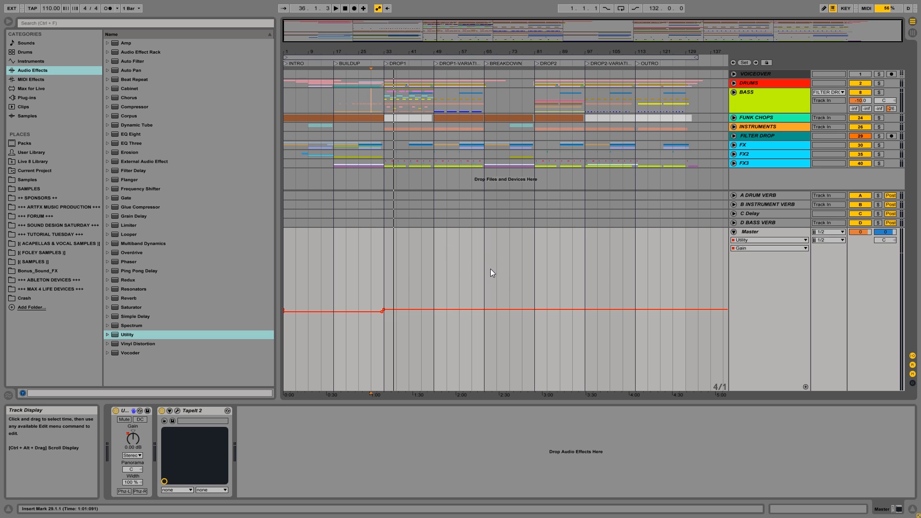
drag(489, 263, 540, 274)
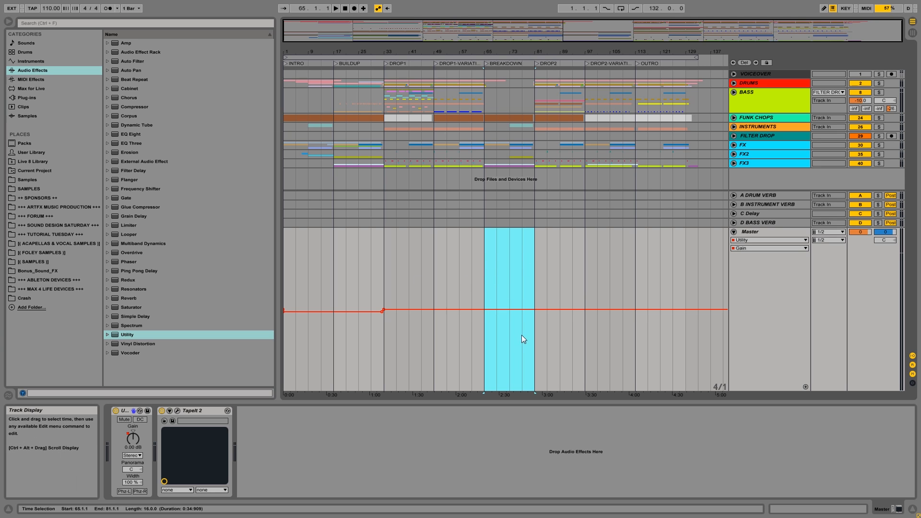
mouse_move(379, 258)
mouse_down()
mouse_move(289, 259)
mouse_move(374, 265)
mouse_up()
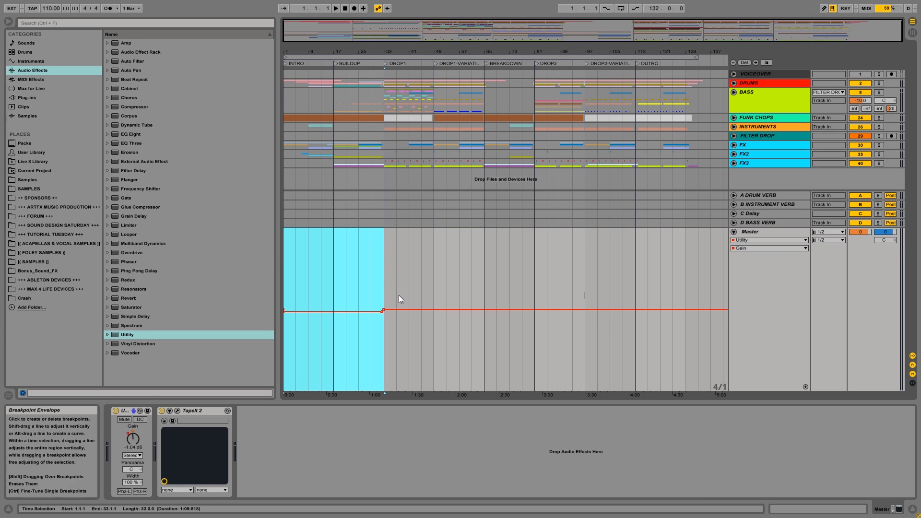
drag(392, 295, 488, 295)
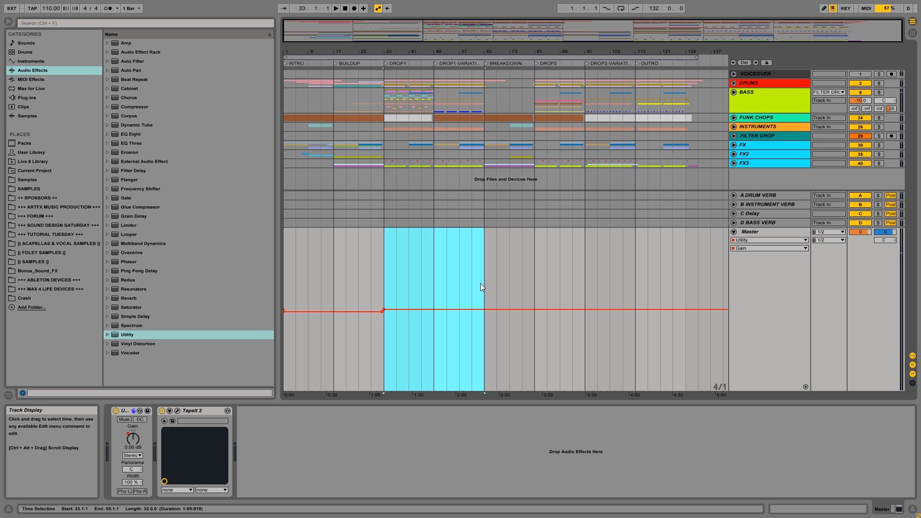
drag(486, 285, 529, 287)
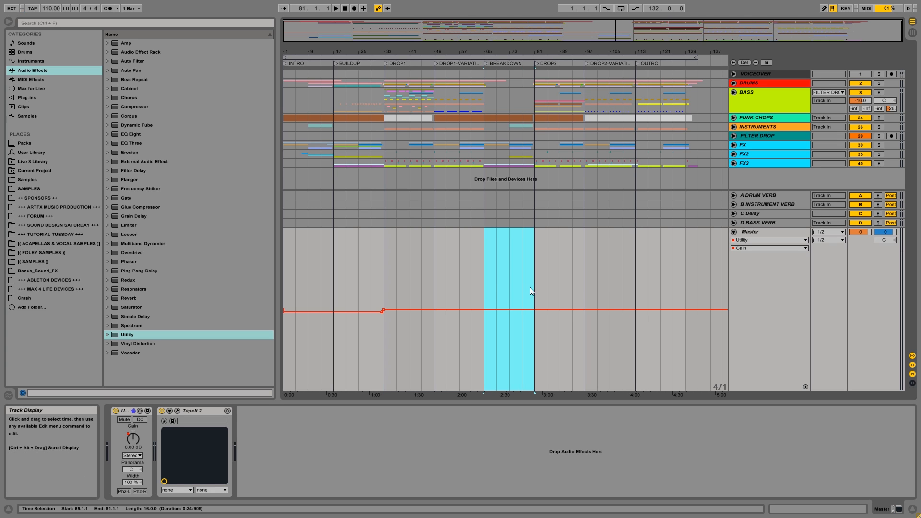
drag(380, 287, 288, 288)
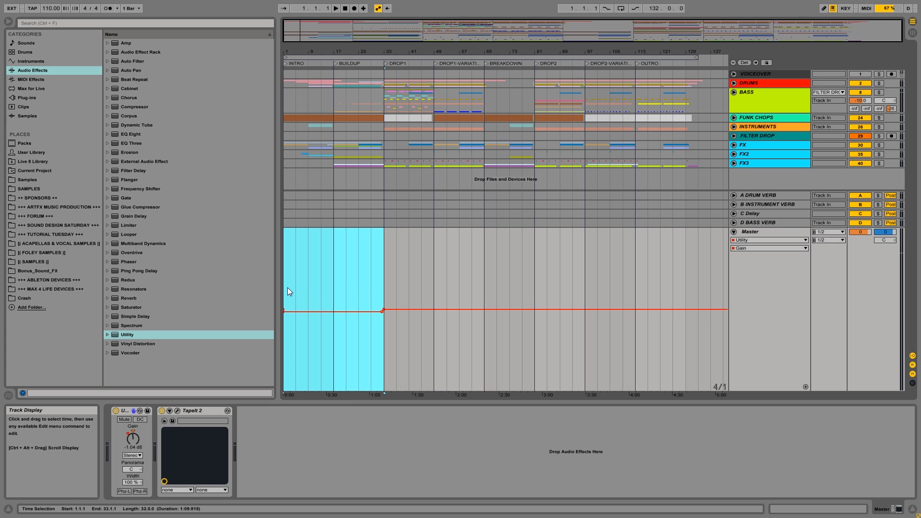
Lower the Master's Utility Gain automation to -1.04 dB across BREAKDOWN, from bar 65 to bar 81.
drag(485, 261, 535, 263)
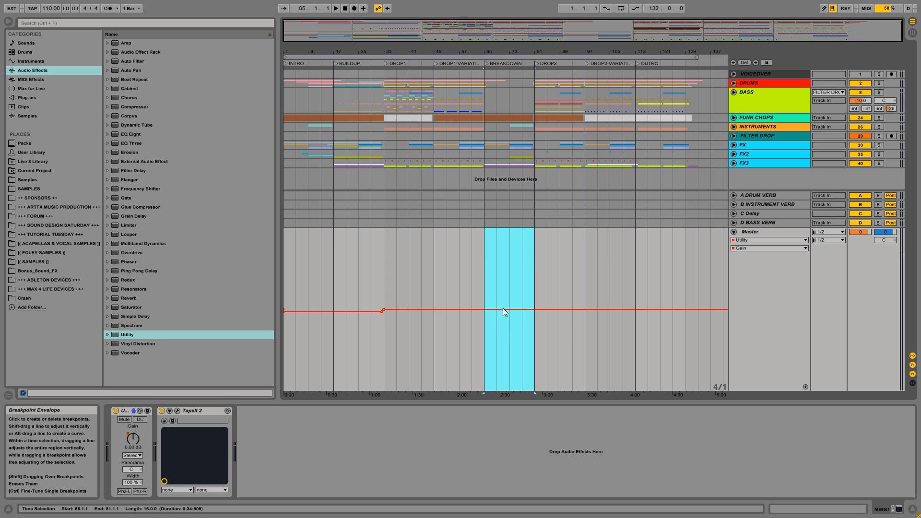
drag(504, 309, 504, 312)
mouse_move(534, 313)
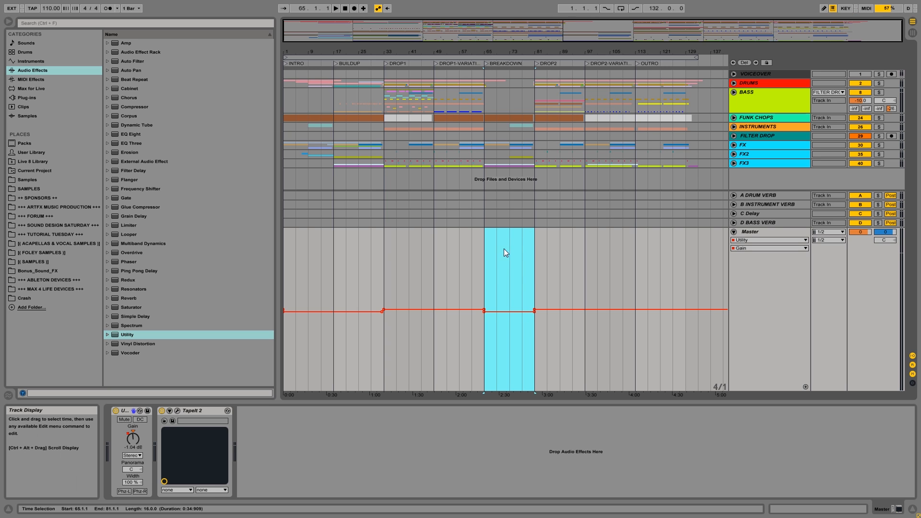
Ramp the Master gain automation at both ends of BREAKDOWN by adding breakpoints at bars 66 and 80 and removing the lower ones at 65 and 81.
double_click(501, 51)
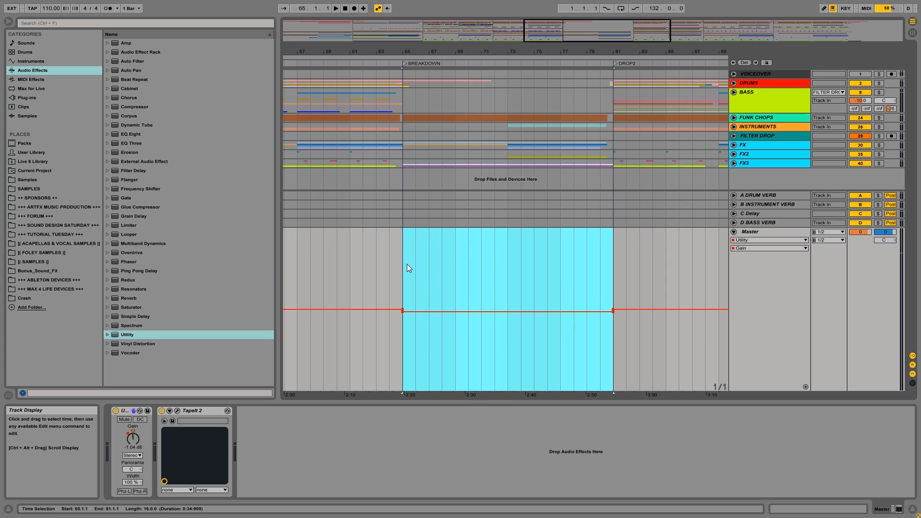
click(388, 269)
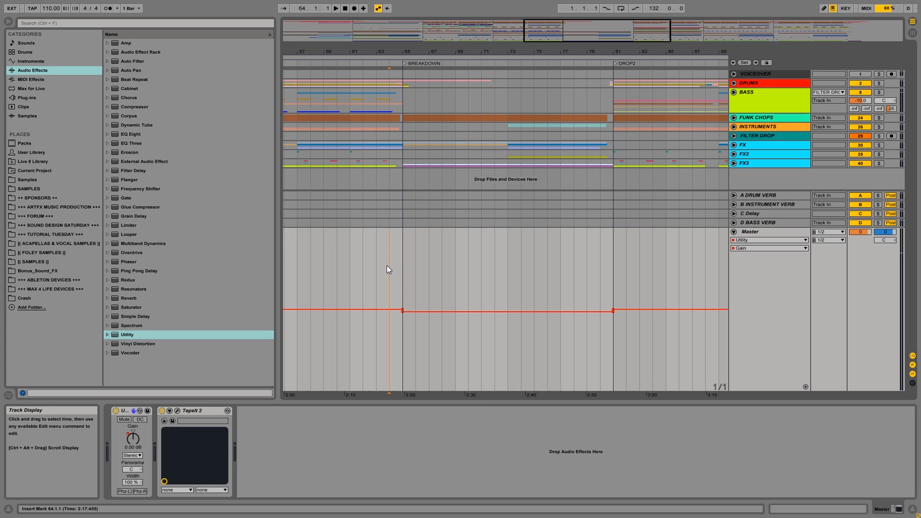
click(415, 312)
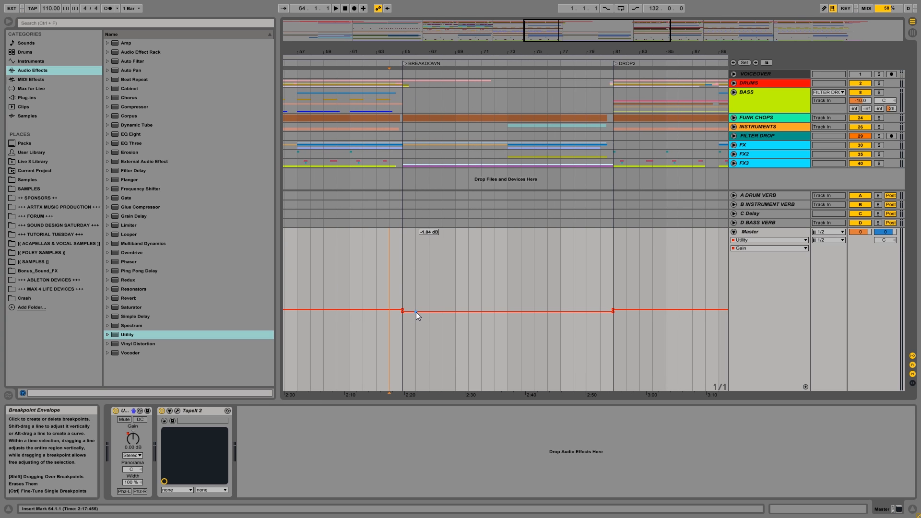
click(600, 311)
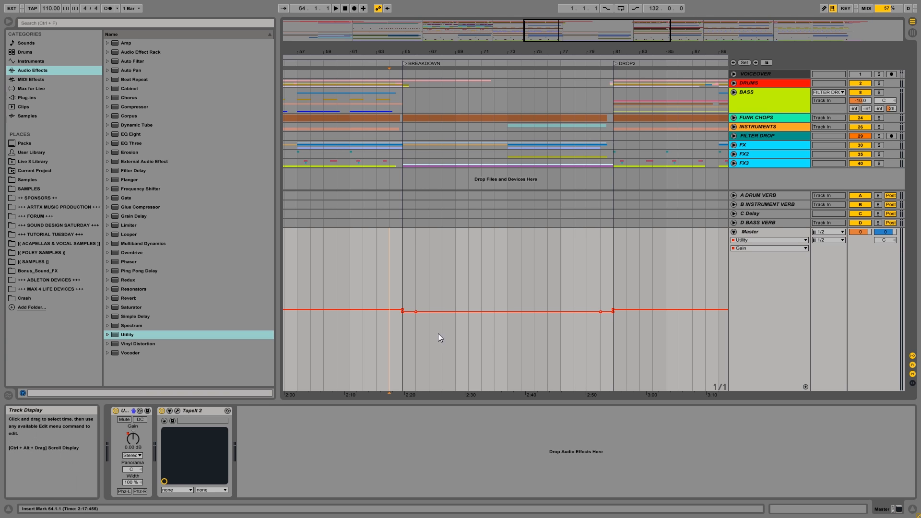
click(402, 311)
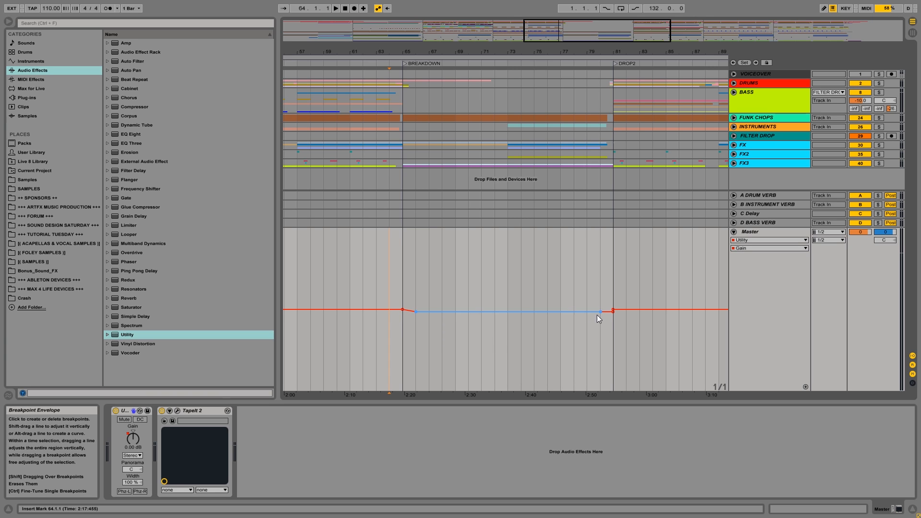
click(613, 312)
Listen to the start of BREAKDOWN from bar 65 with the ramped gain automation.
click(404, 271)
key(space)
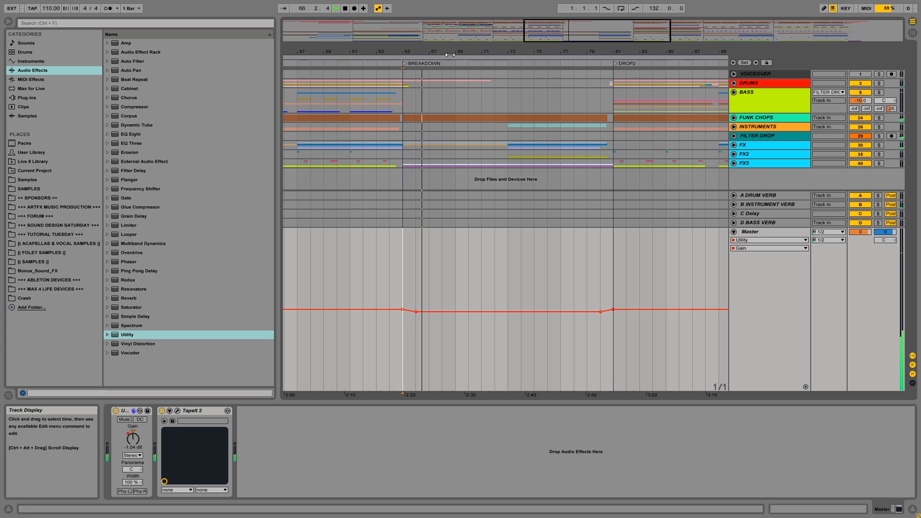
drag(454, 53, 453, 29)
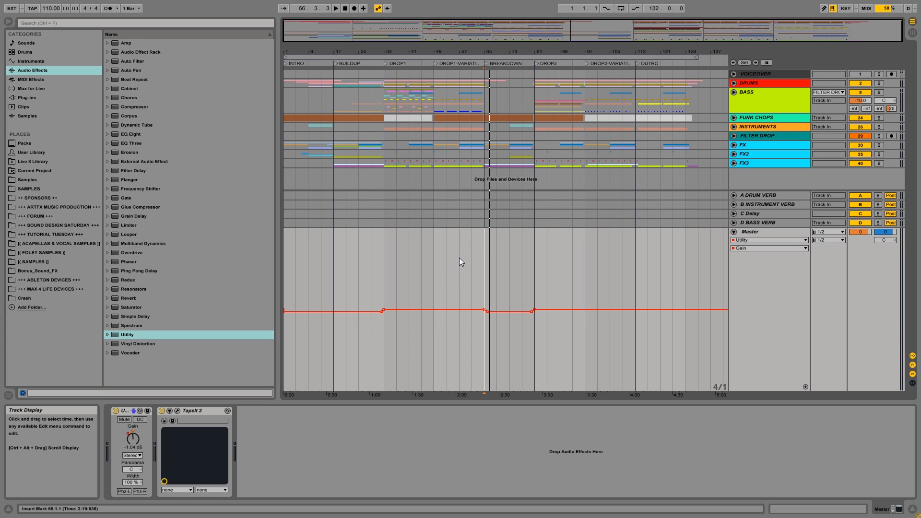
Lower the Master's Utility Gain automation to -1.04 dB across OUTRO, from bar 113 to bar 153.
drag(637, 277, 712, 281)
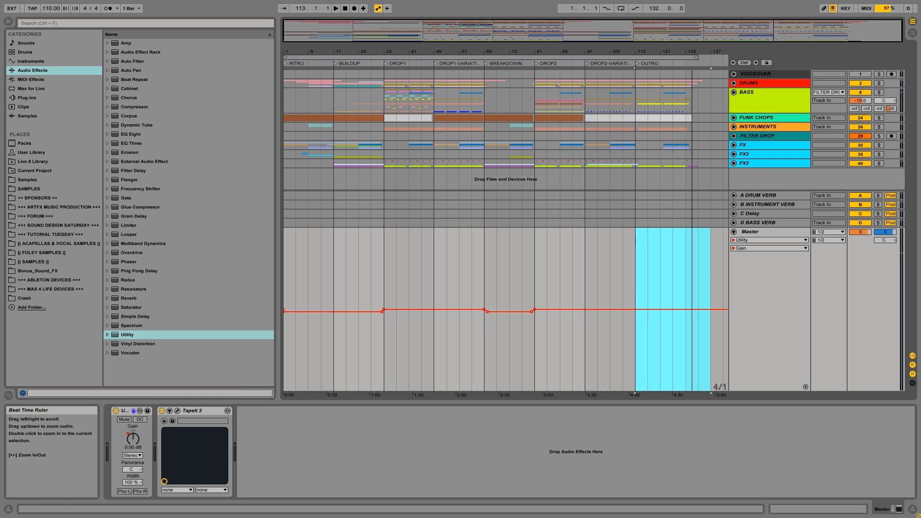
drag(635, 266, 845, 275)
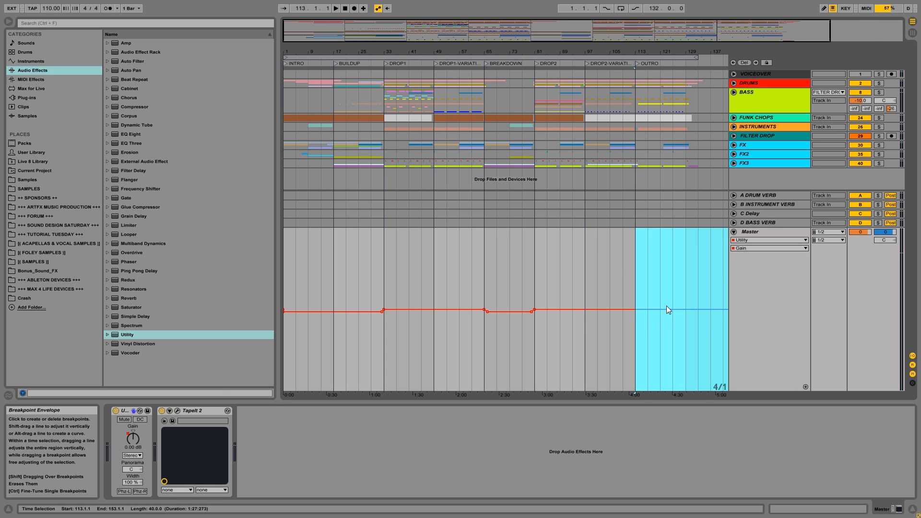
drag(667, 306, 666, 309)
Ramp the gain down into OUTRO with a breakpoint at bar 114, removing the lower one at bar 113 and those at bar 153.
drag(656, 52, 551, 254)
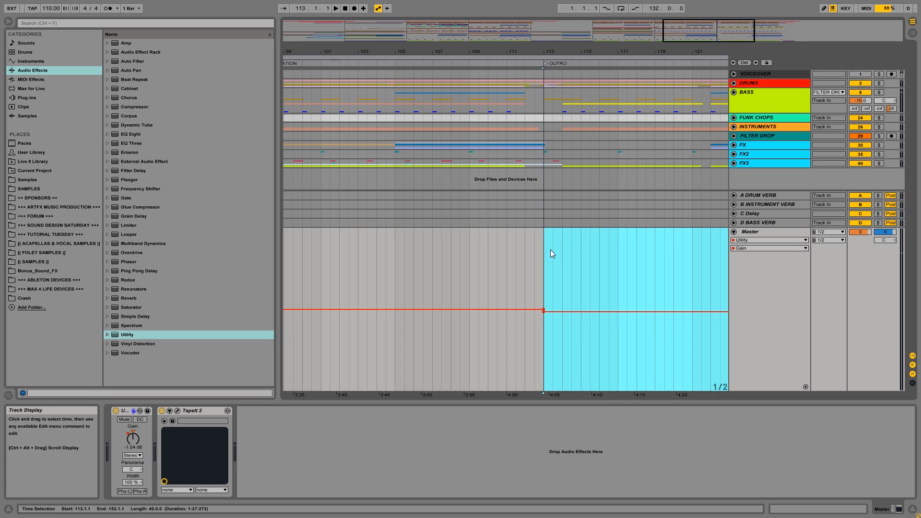
click(562, 312)
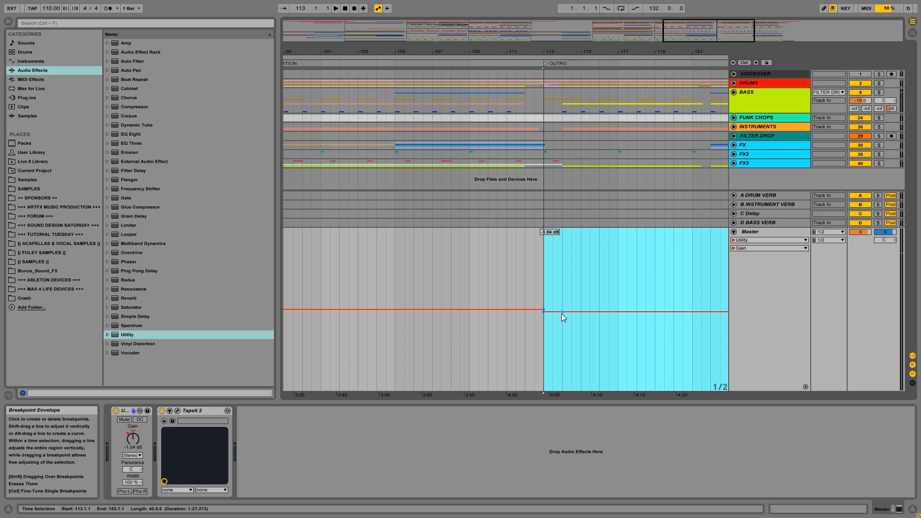
click(543, 312)
drag(562, 50, 599, 8)
click(707, 310)
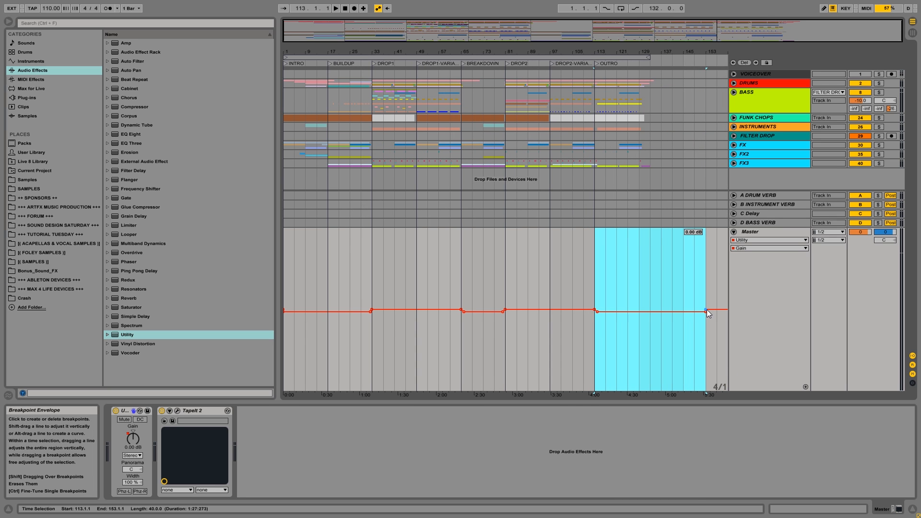
click(706, 312)
Remove the lower gain breakpoint at the start of OUTRO to cancel the section's gain reduction.
click(284, 258)
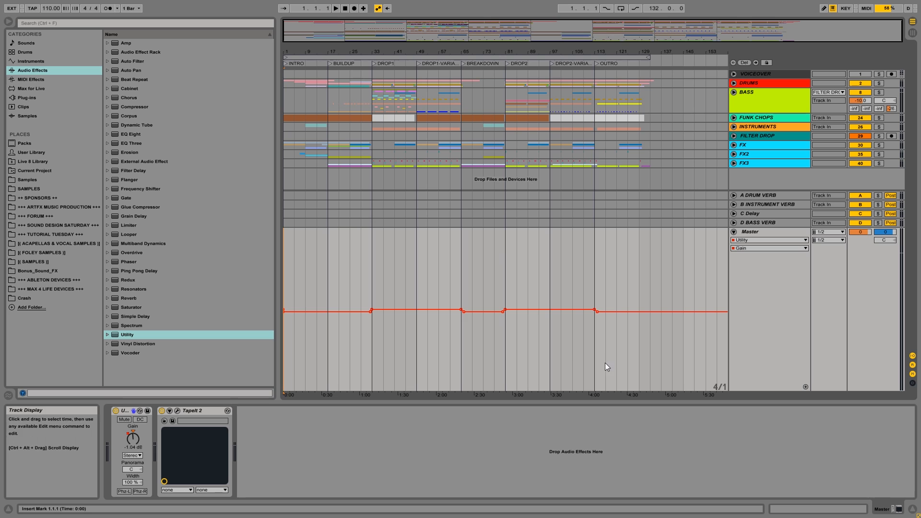
mouse_move(595, 311)
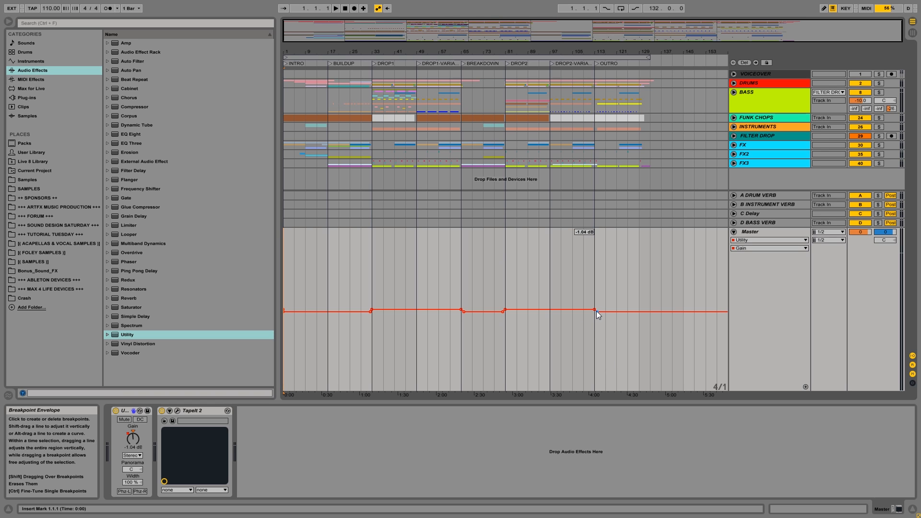
click(596, 311)
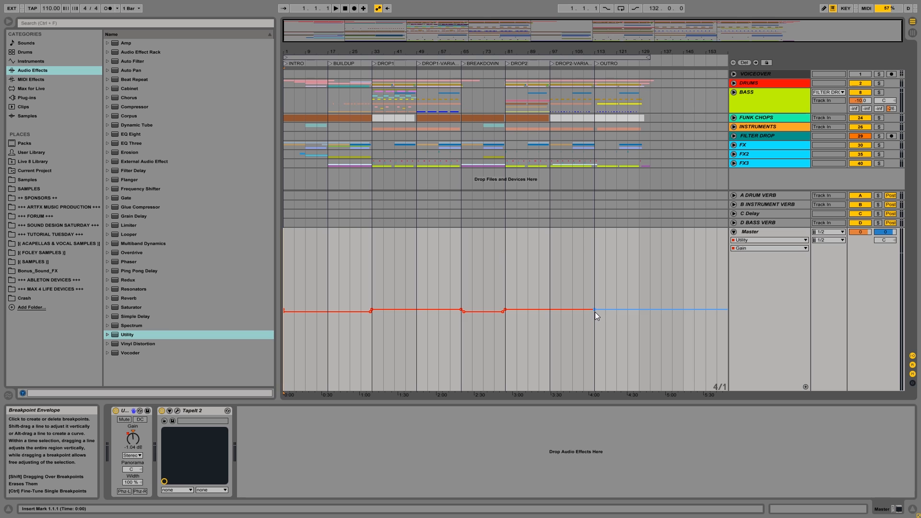
Listen to the transition into OUTRO from bar 109, and replay it from bar 113.
click(582, 267)
key(space)
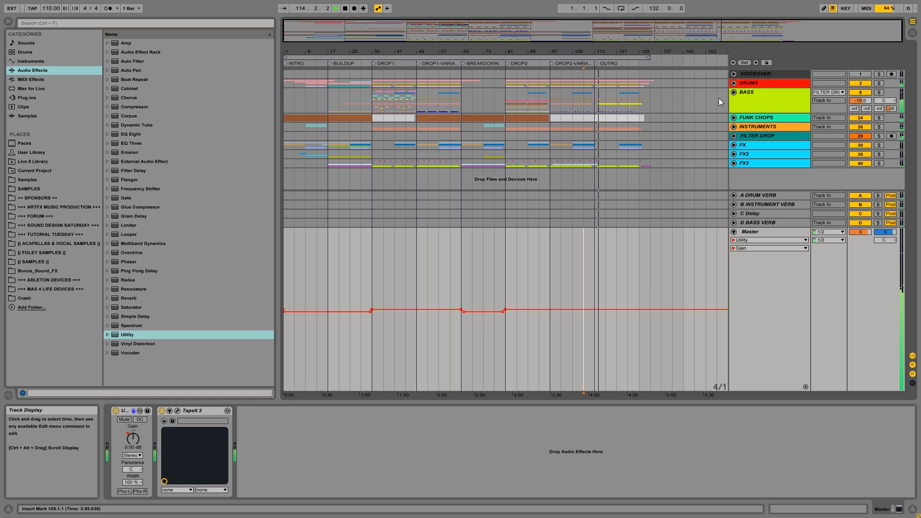
drag(599, 52, 599, 84)
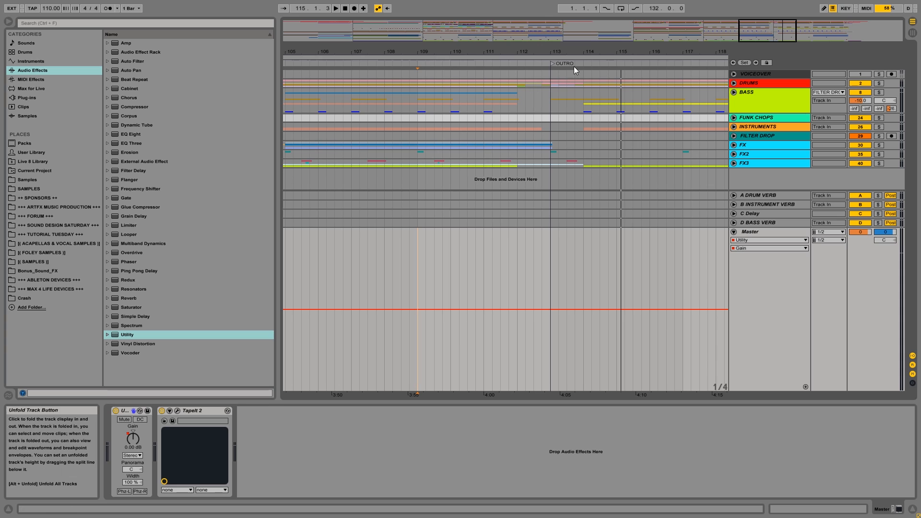
click(551, 81)
key(space)
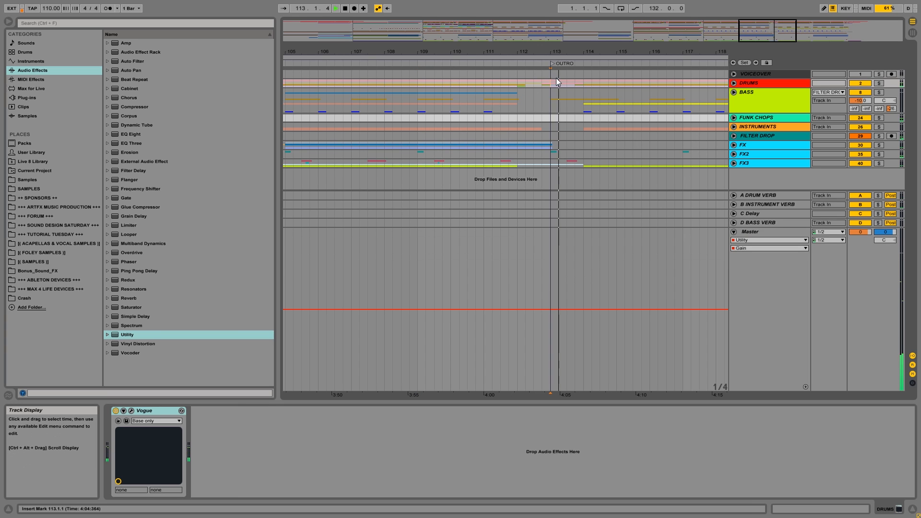
key(space)
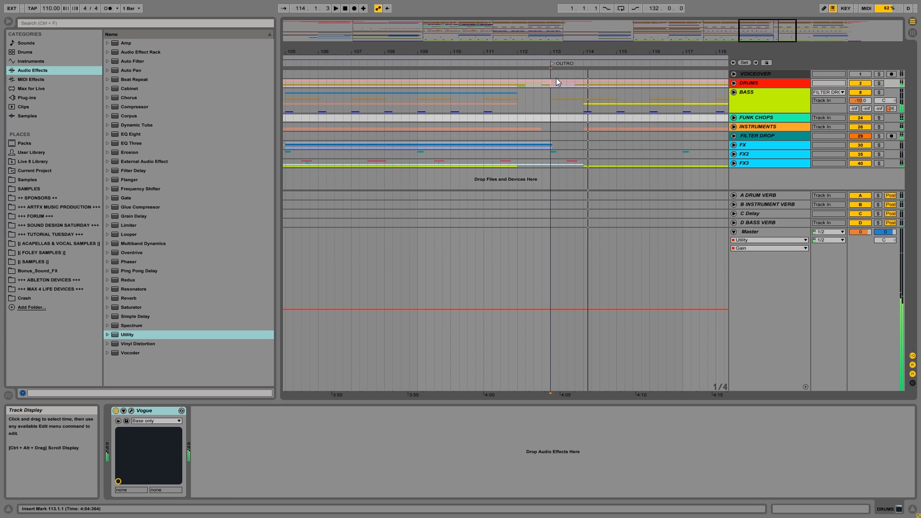
Expand the DRUMS group, solo the first Addictive Drums track and listen to it from bar 113.
click(734, 84)
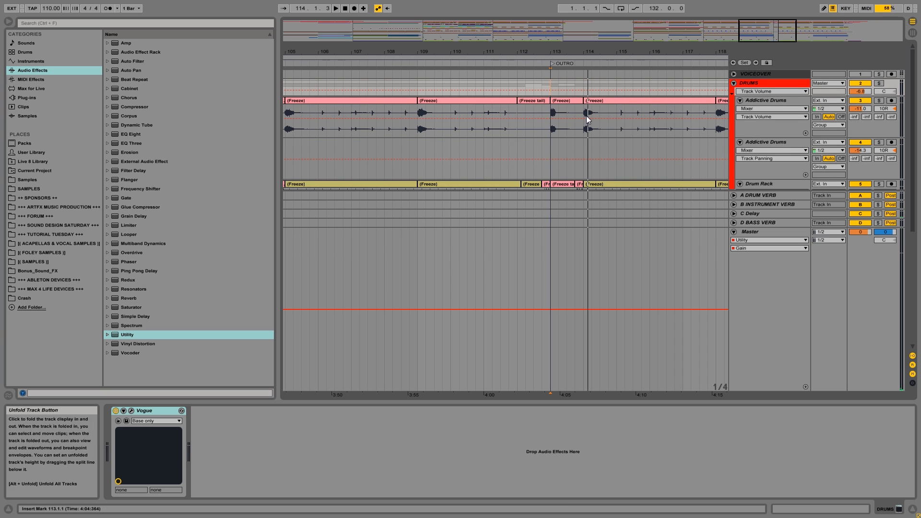
click(770, 101)
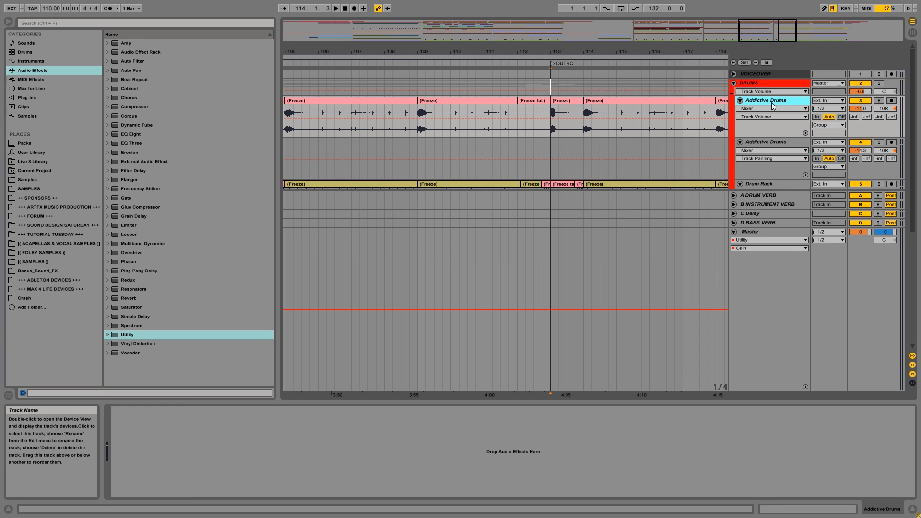
click(555, 111)
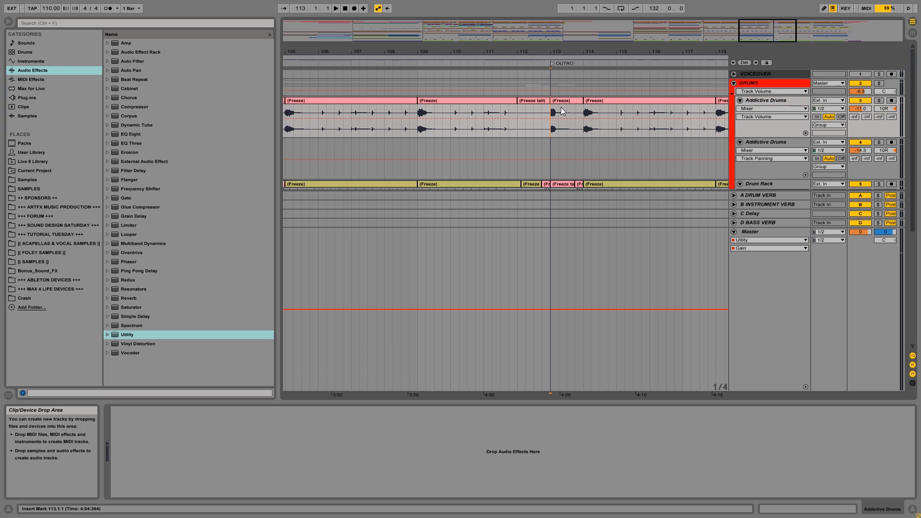
click(878, 100)
key(space)
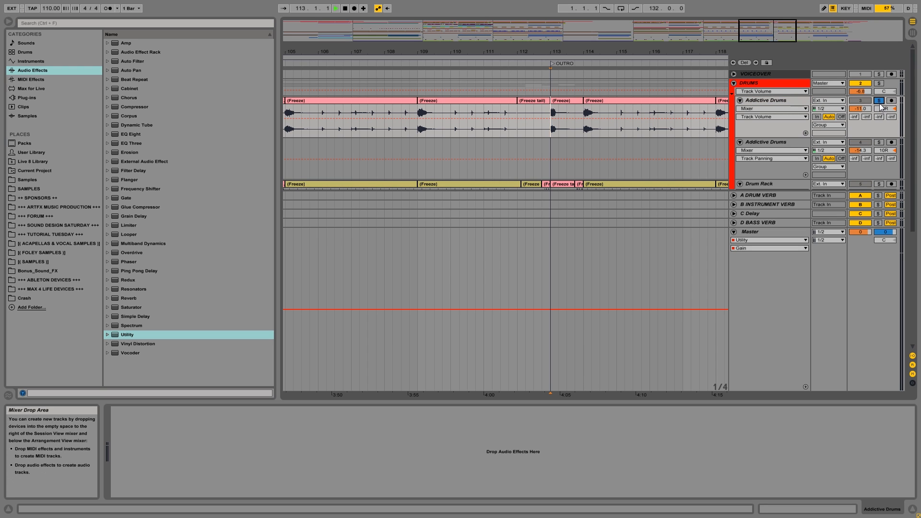
key(space)
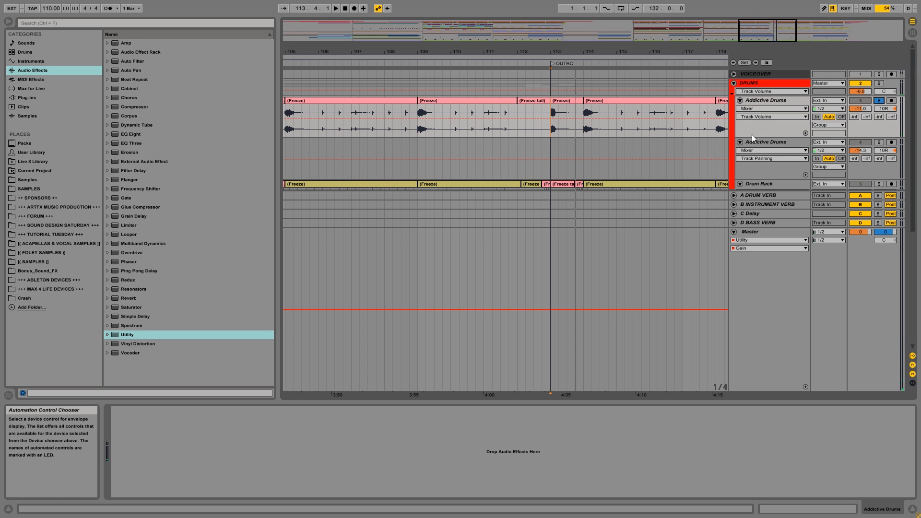
Solo the Drum Rack track below the Addictive Drums tracks and listen to it around the start of OUTRO.
scroll(753, 134, down, 3)
click(879, 145)
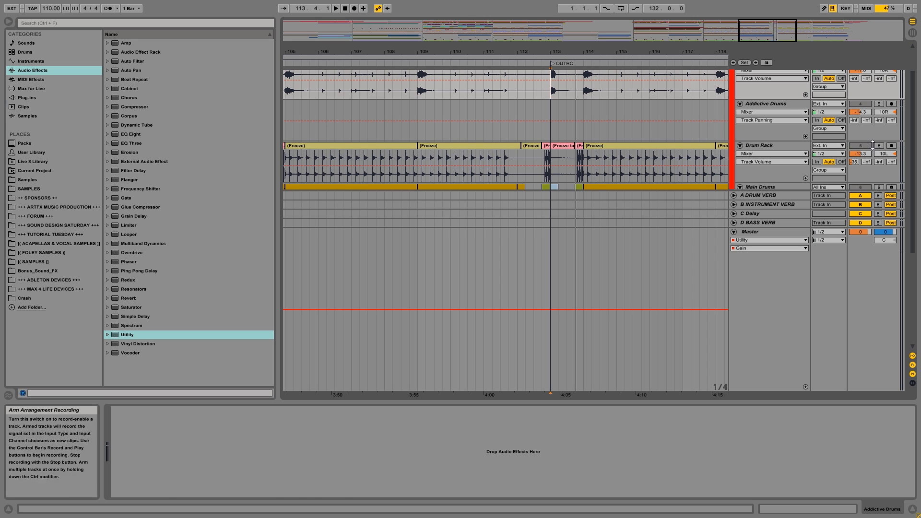
click(585, 143)
key(space)
key(space)
key(space)
key(space)
Delete the Drum Rack track's freeze tail clip between 113.1.1 and 113.4.1.
drag(561, 51, 483, 140)
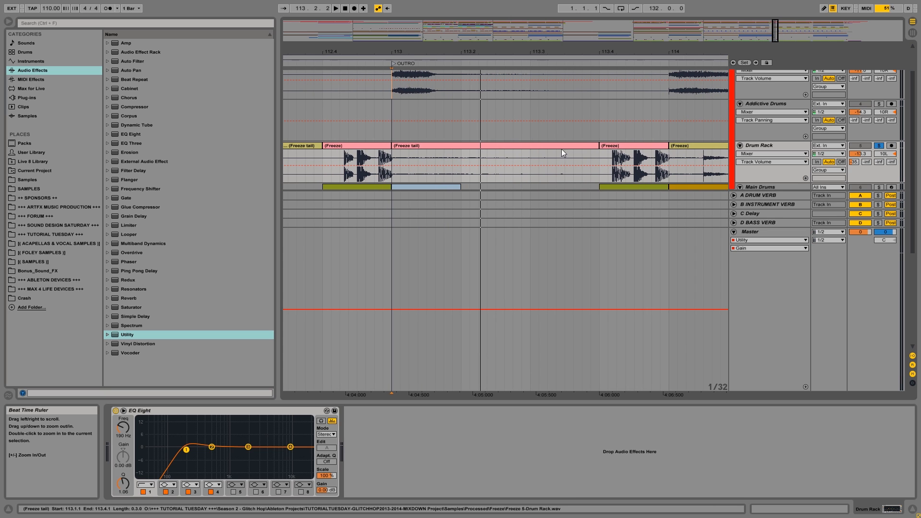
click(587, 146)
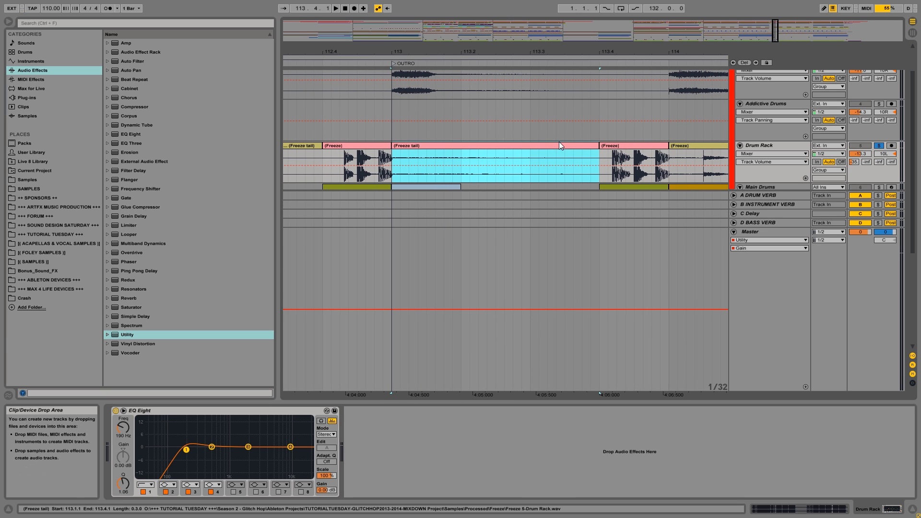
click(560, 142)
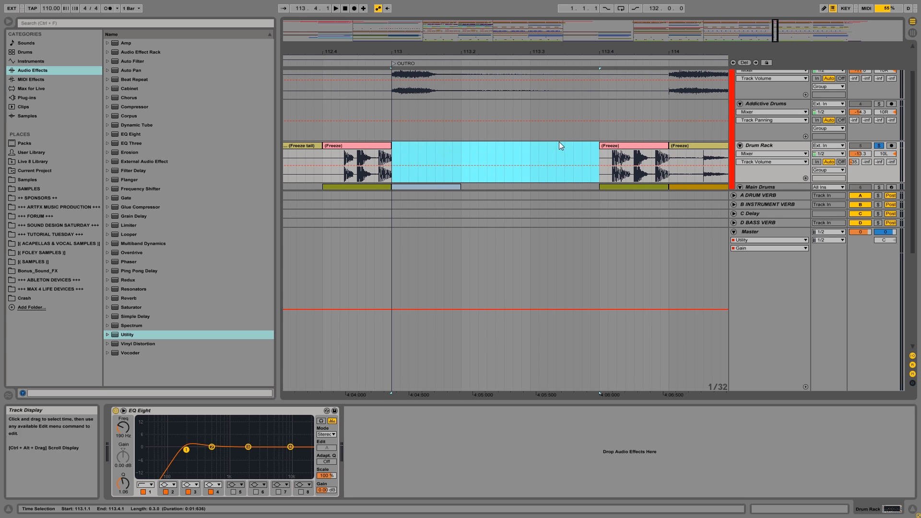
Listen to the soloed Drum Rack from 112.4.1, and unsolo it to hear the same passage in the full mix.
click(327, 152)
key(space)
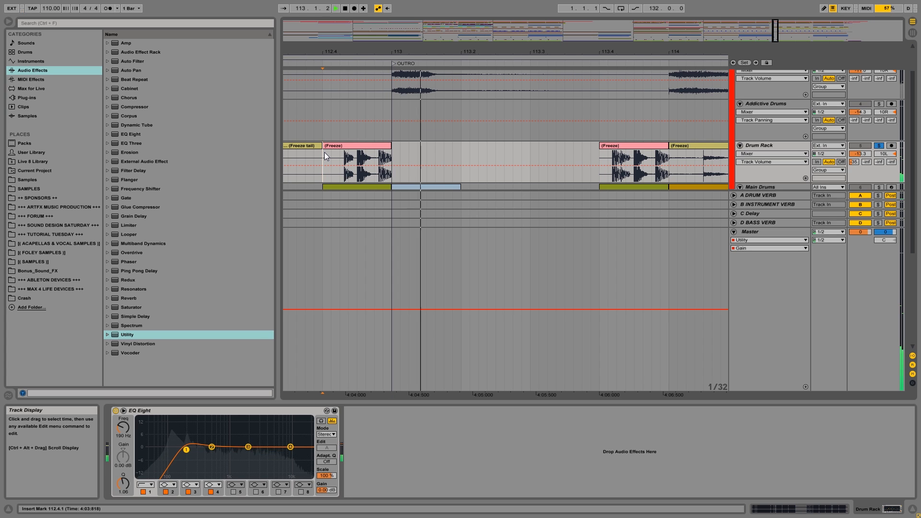
key(space)
click(879, 146)
key(space)
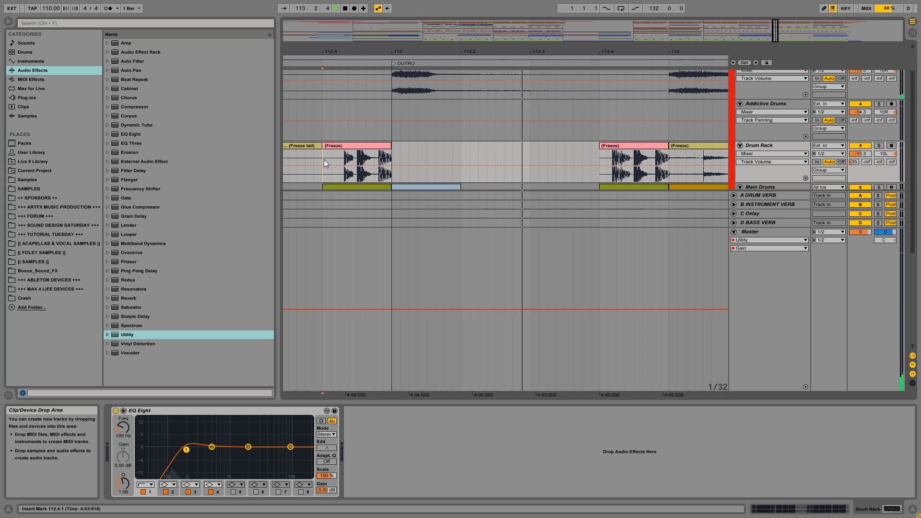
scroll(442, 125, down, 3)
key(space)
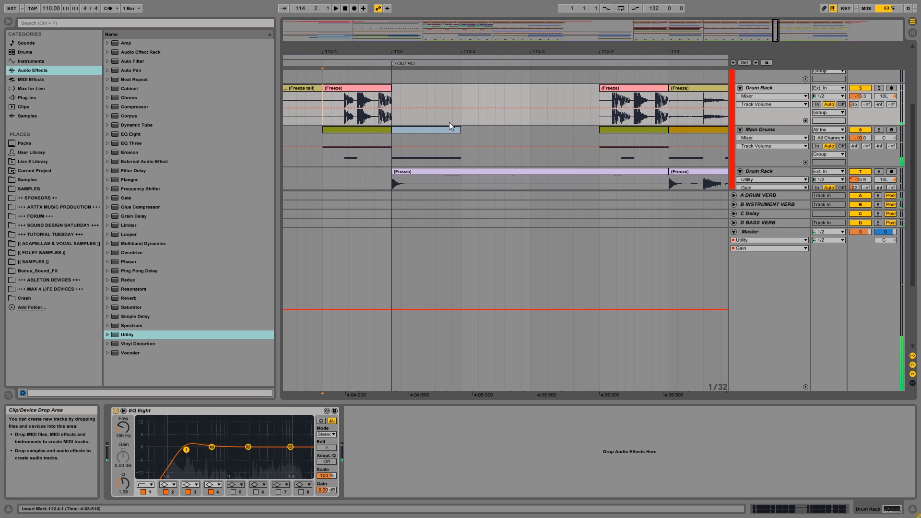
Collapse the DRUMS group and the Master track, and expand the FX2 group.
scroll(461, 142, up, 4)
scroll(748, 107, up, 1)
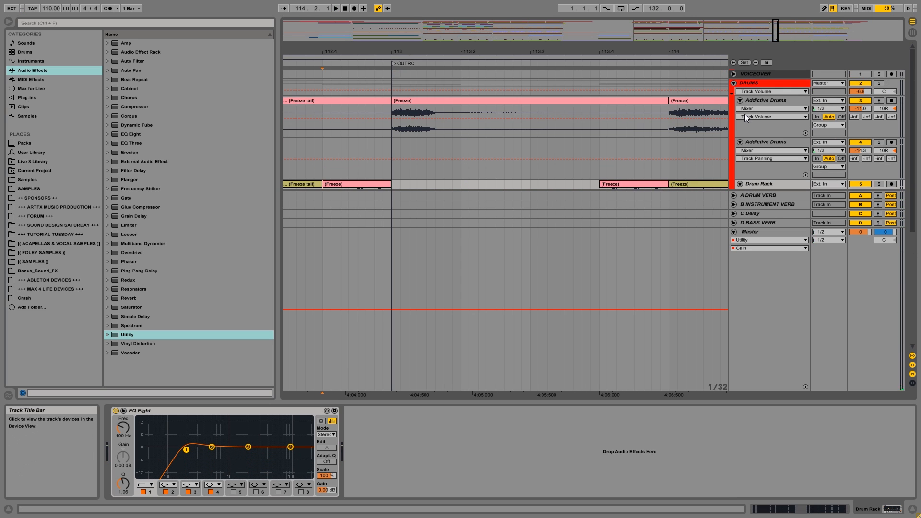
click(734, 83)
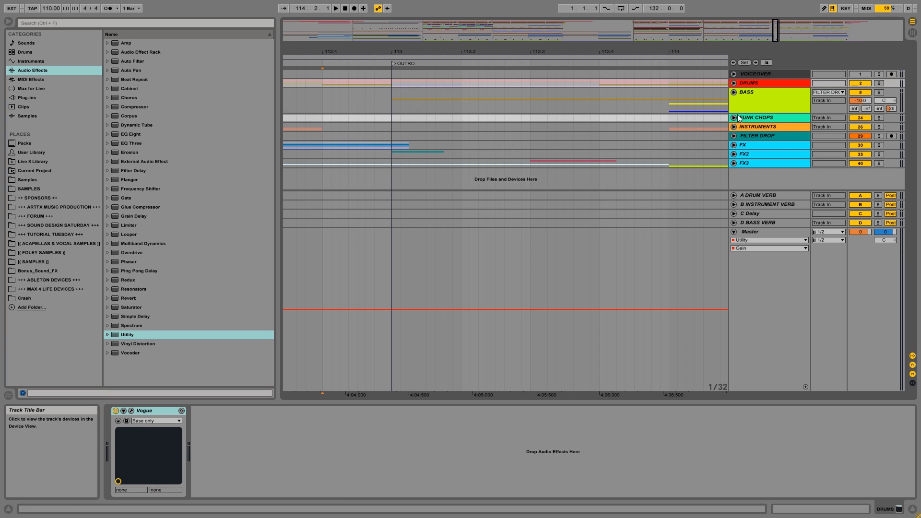
click(733, 232)
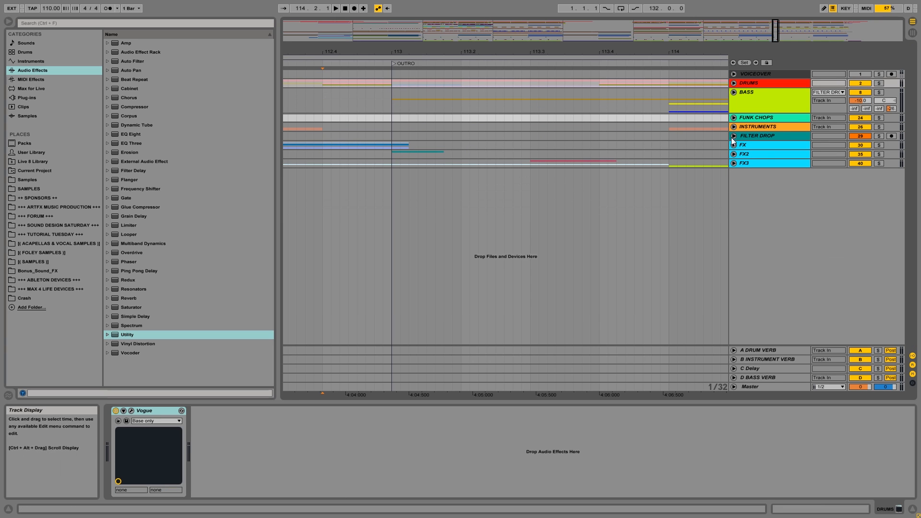
click(734, 154)
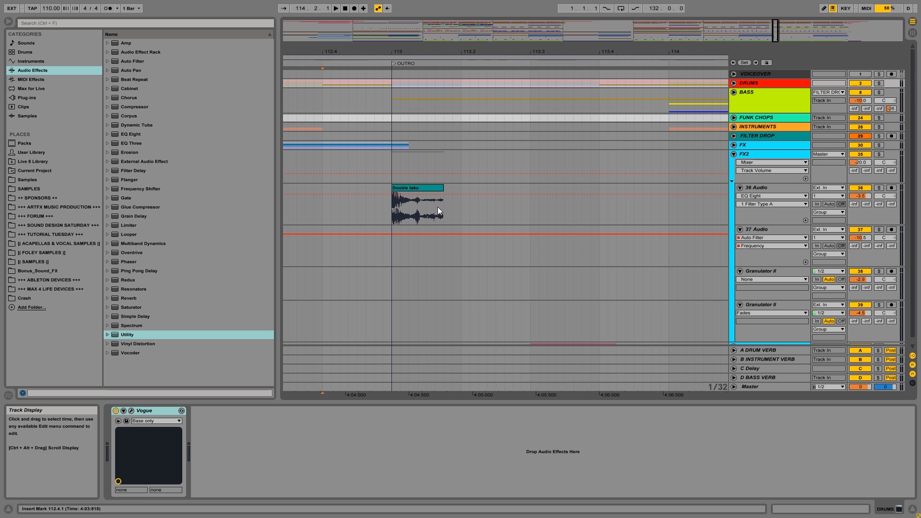
Move the 36 Audio clips between 113.1.1 and 126.1.1 one bar later, so the selection starts at 114.1.1.
drag(439, 52, 398, 17)
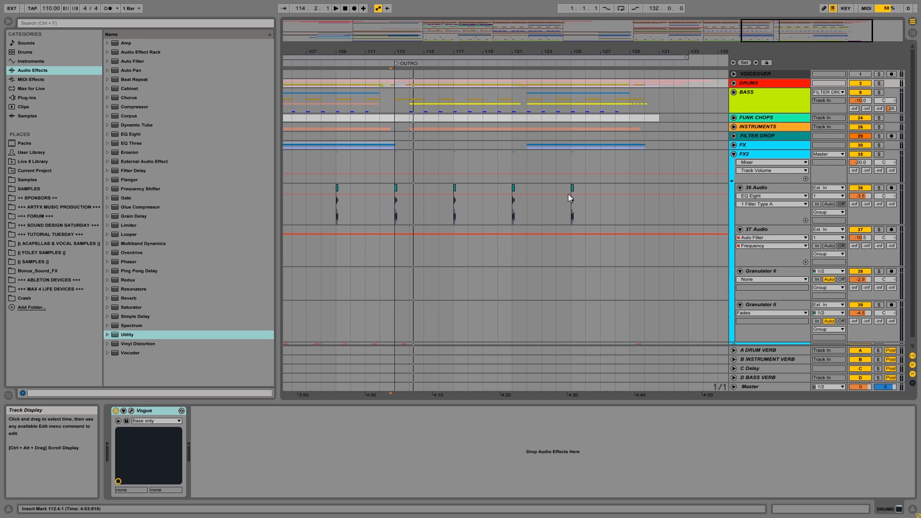
drag(586, 189, 395, 194)
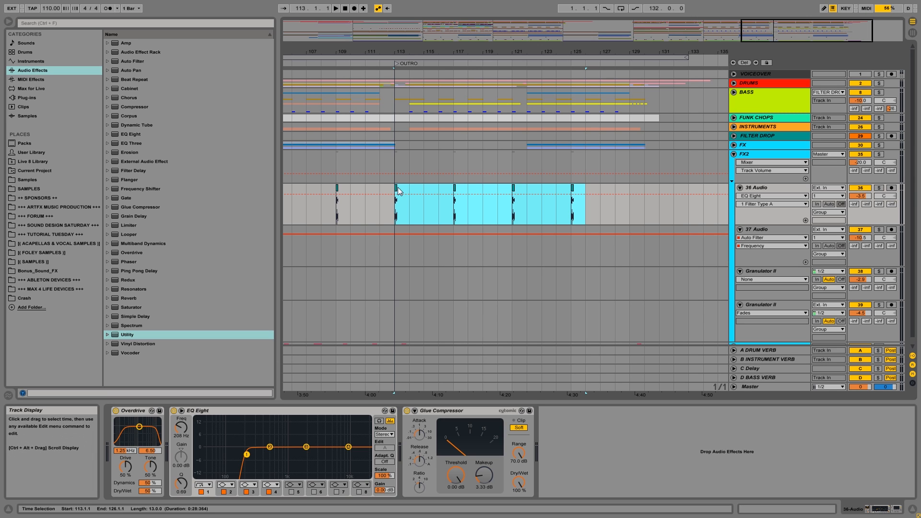
key(Right)
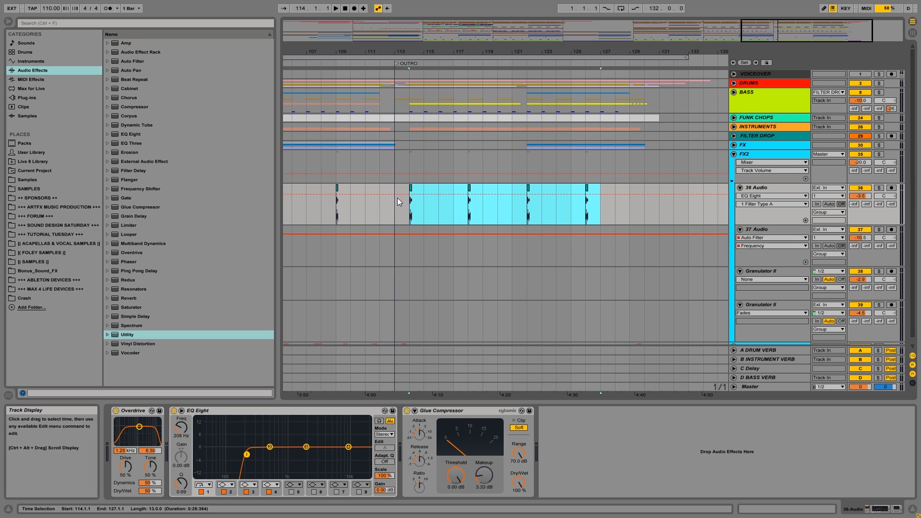
Listen to the passage into OUTRO from 112.1.1 with the shifted 36 Audio clips, and collapse the FX2 group.
click(383, 190)
key(space)
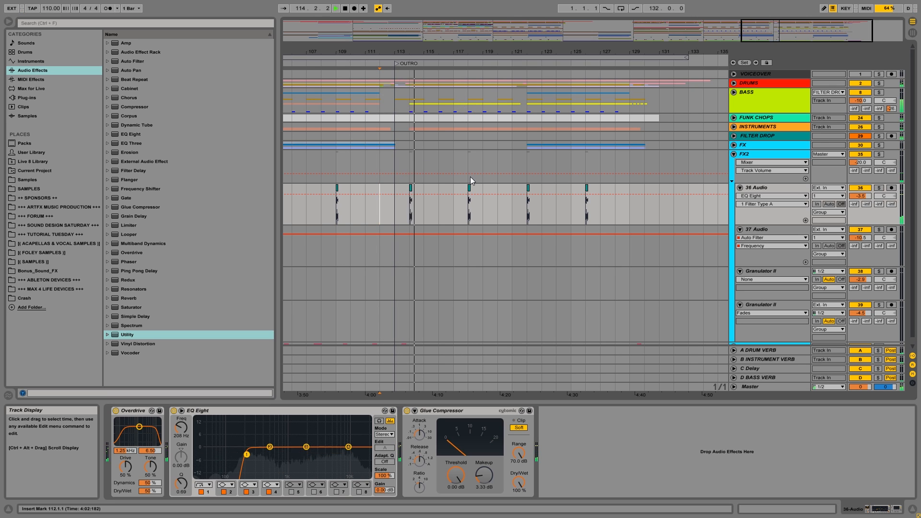
scroll(446, 204, down, 1)
scroll(446, 202, up, 1)
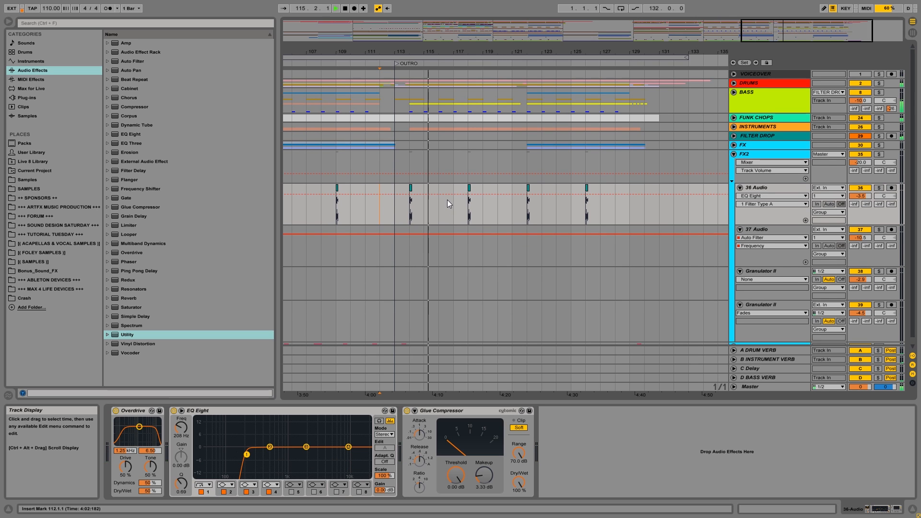
click(733, 154)
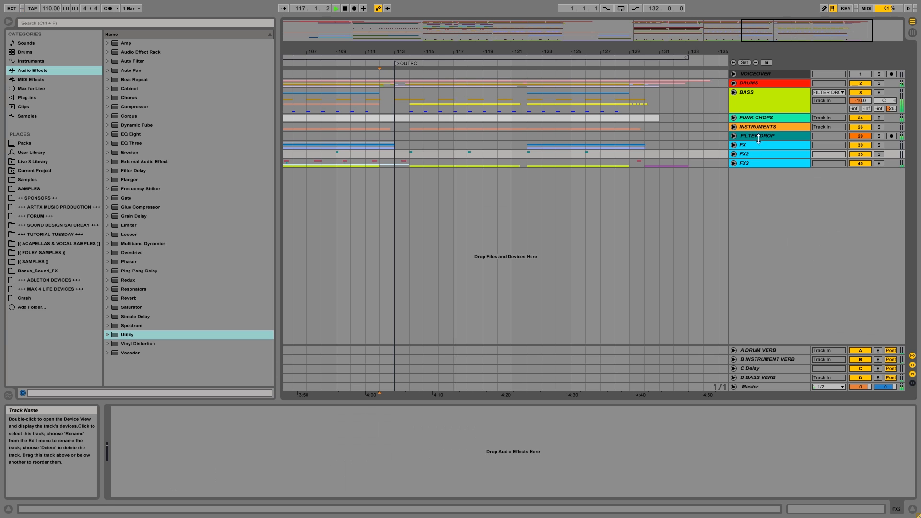
In the BASS group's FREQUENCY_SPLITTER, set HIGH to 0.0 dB and MID to 0.7 dB, and the MID chain's mid-band output gain to 1.70 dB.
click(760, 96)
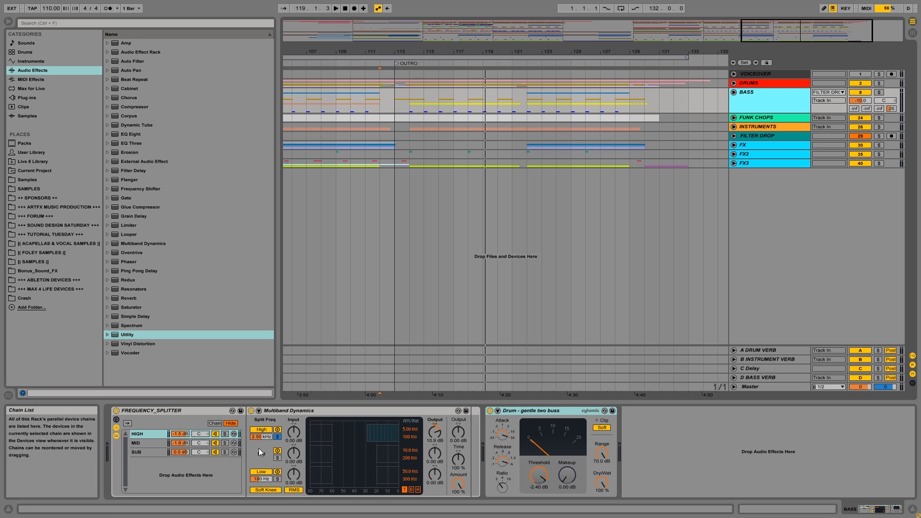
click(180, 443)
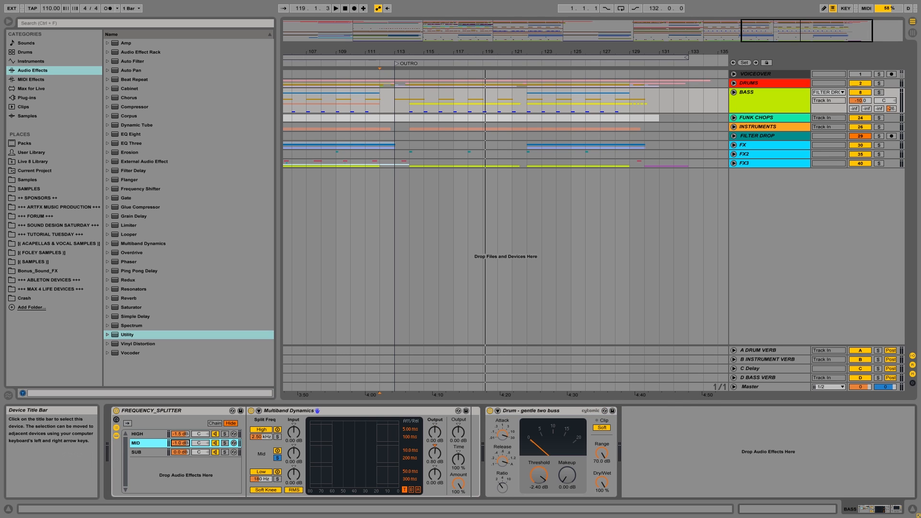
key(space)
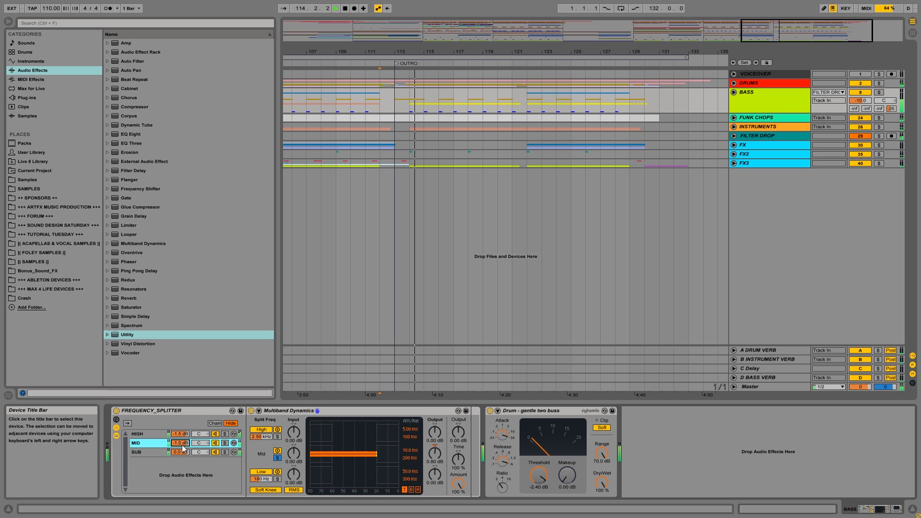
mouse_move(181, 434)
mouse_down()
mouse_move(180, 424)
mouse_move(184, 437)
mouse_up()
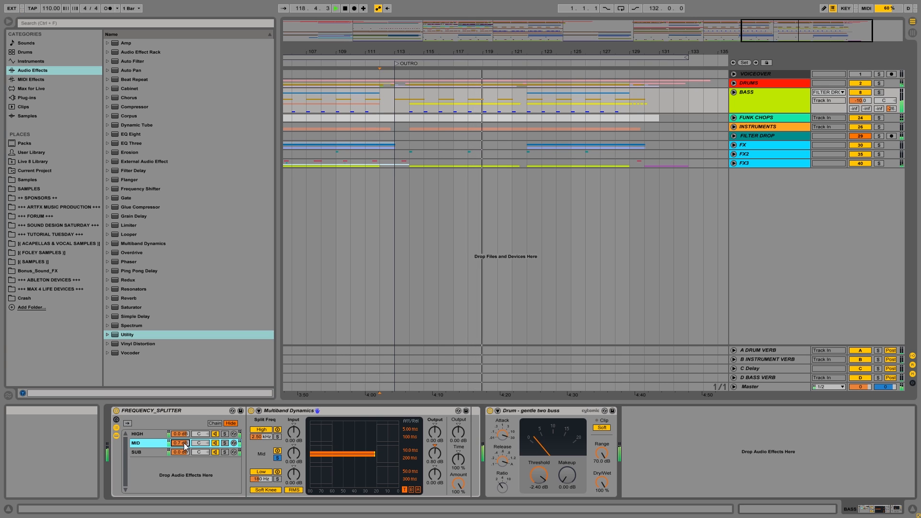
drag(429, 455, 430, 452)
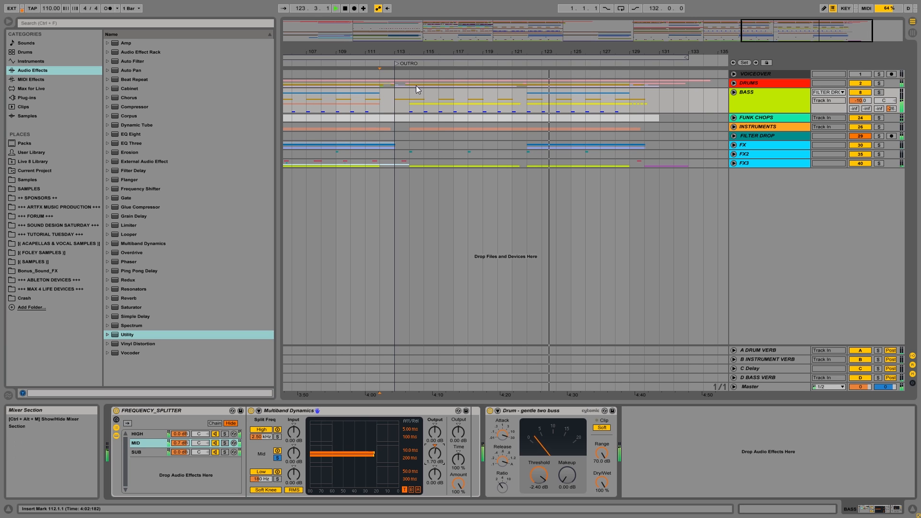
Audition the BASS group's SUB chain soloed from 107.1.1, set its low-band output gain to 5.90 dB, and unsolo both.
click(312, 96)
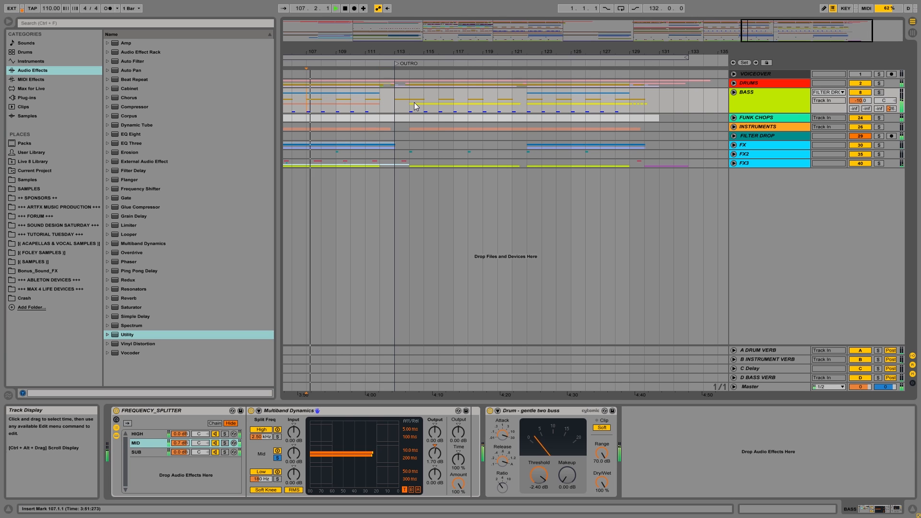
drag(374, 52, 374, 16)
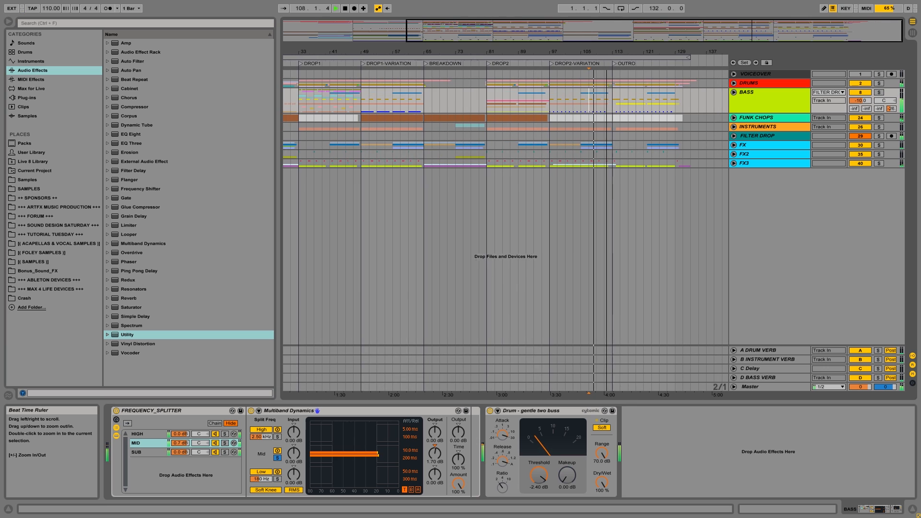
drag(609, 51, 608, 39)
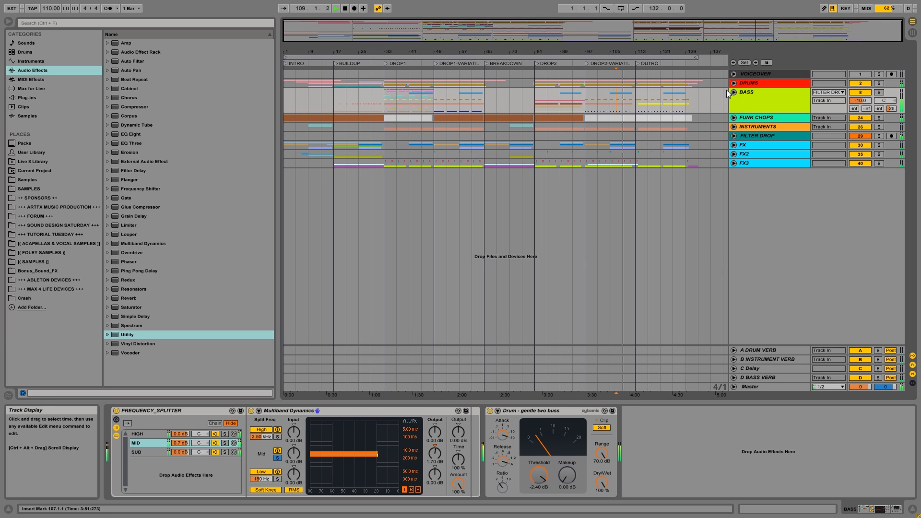
click(137, 452)
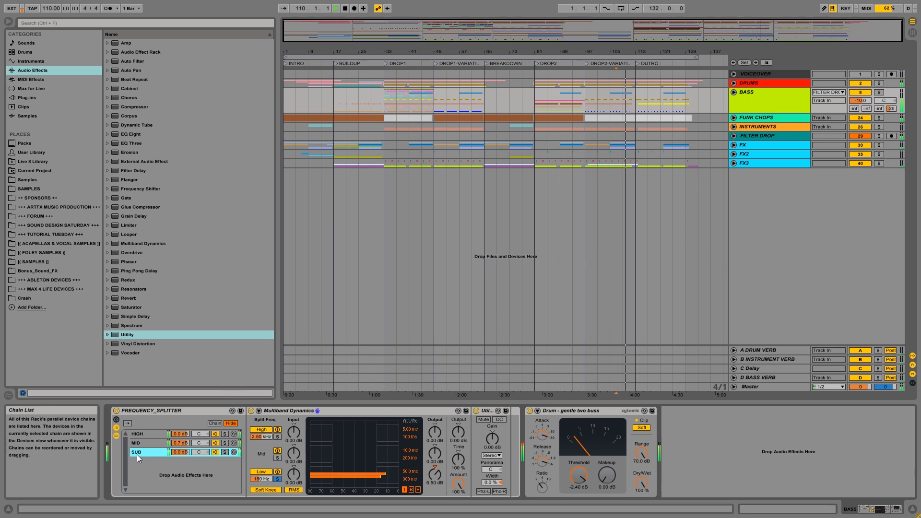
click(224, 452)
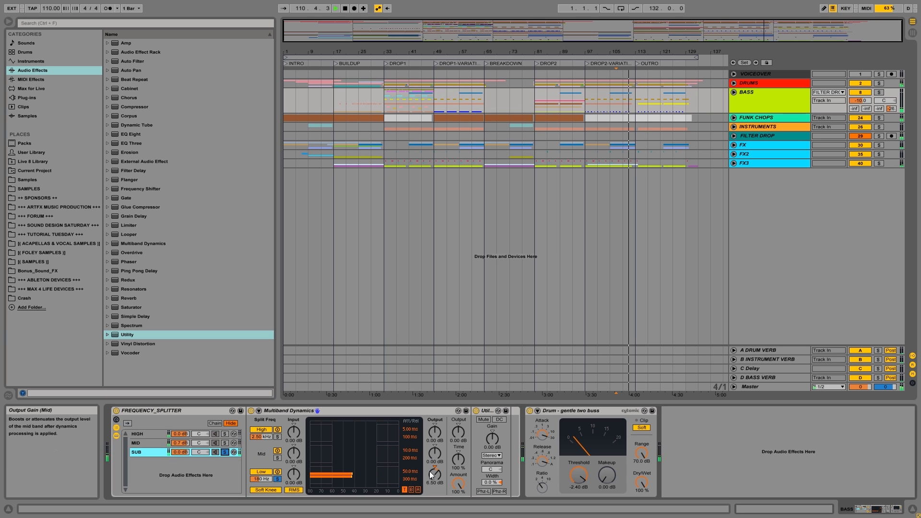
click(879, 92)
key(space)
drag(435, 474, 434, 476)
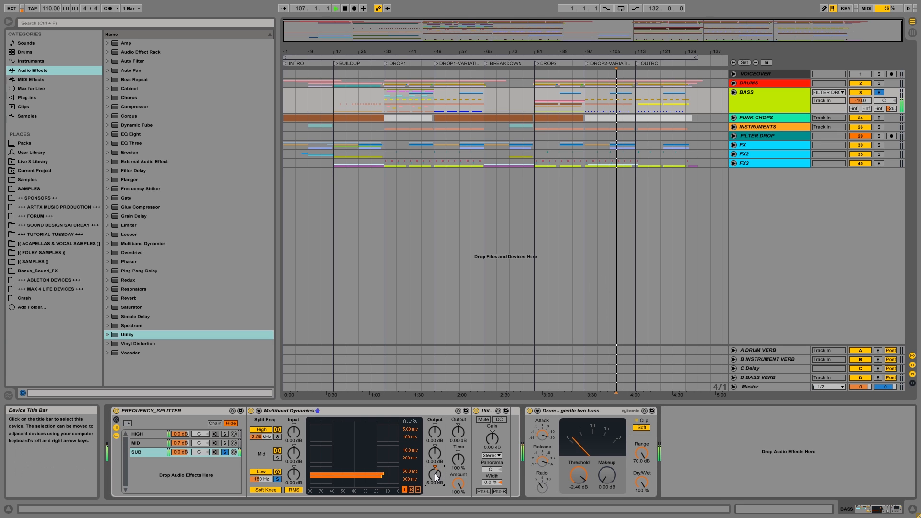
click(878, 93)
key(space)
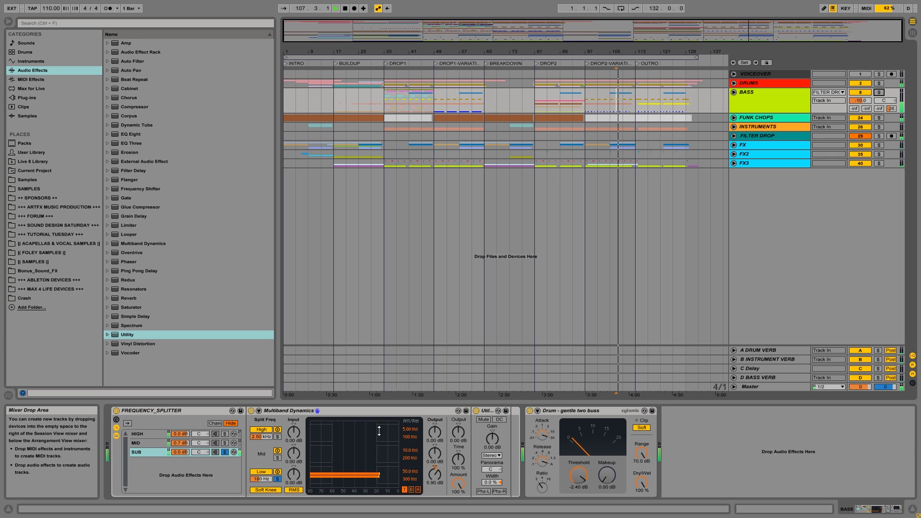
click(225, 453)
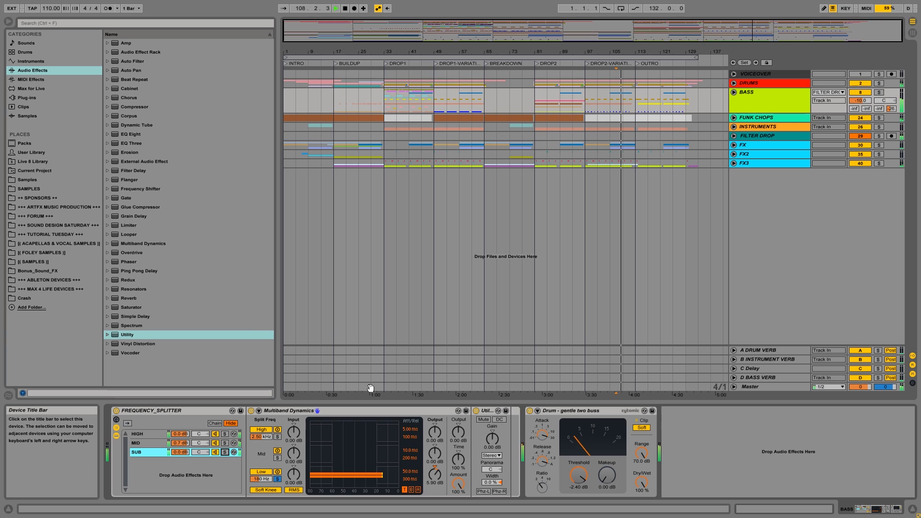
Compare BASS with and without its Glue Compressor, leave the compressor off, and set the MID and HIGH chain volumes to -1.0 dB.
click(744, 93)
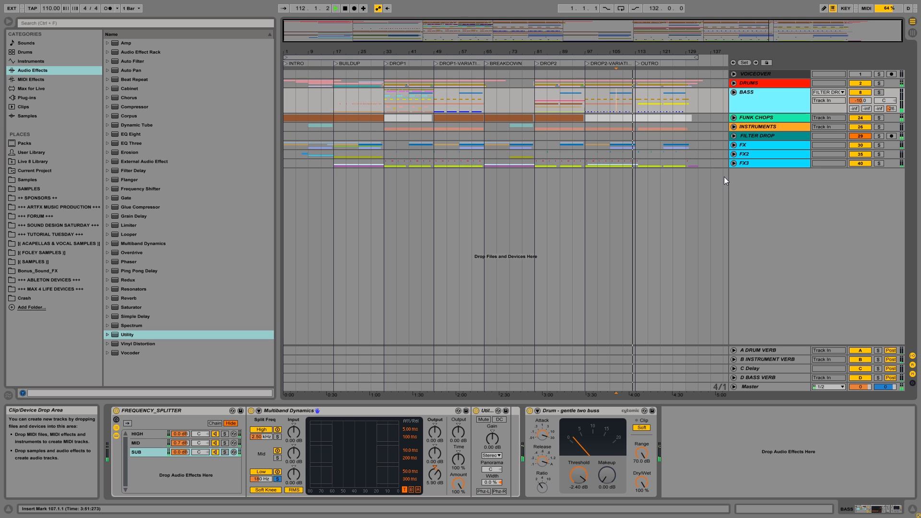
click(529, 410)
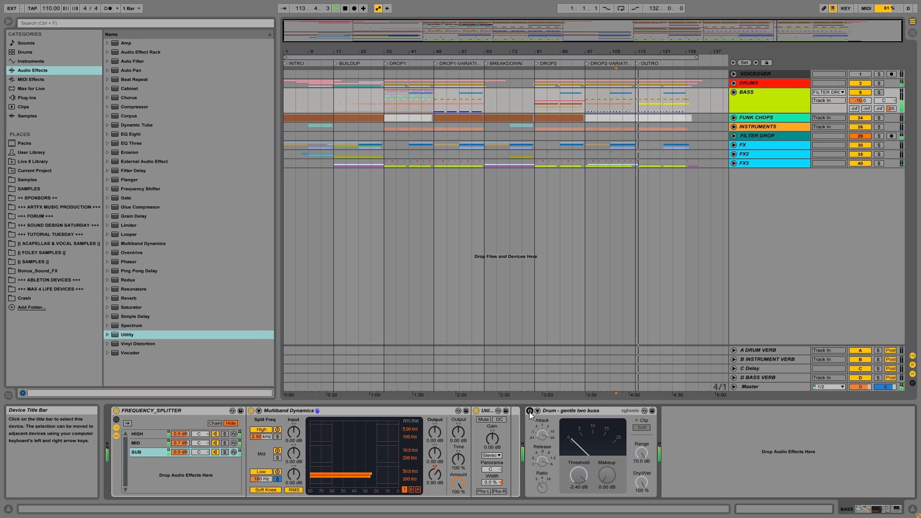
click(529, 411)
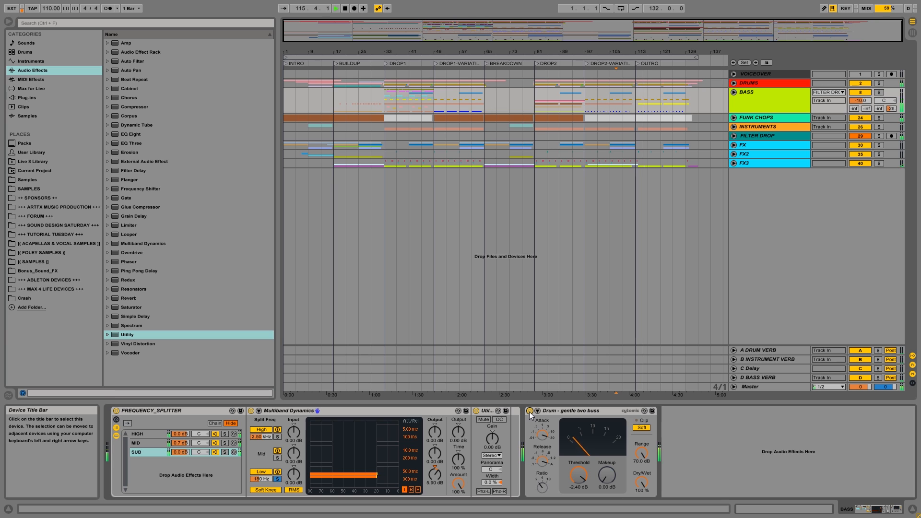
click(530, 411)
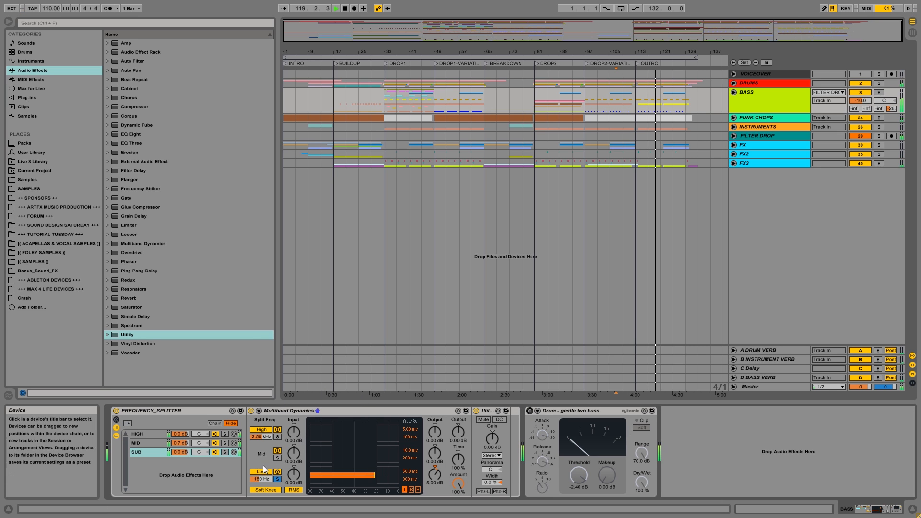
click(161, 444)
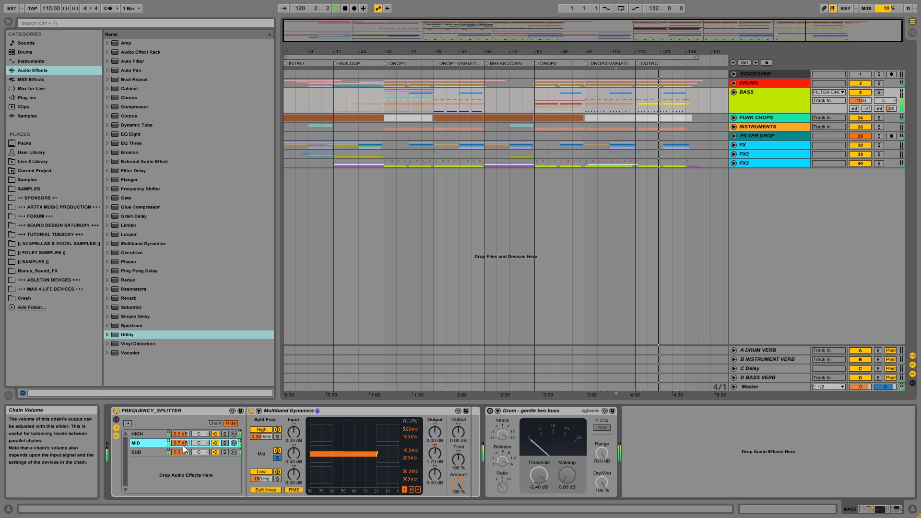
drag(181, 443, 183, 416)
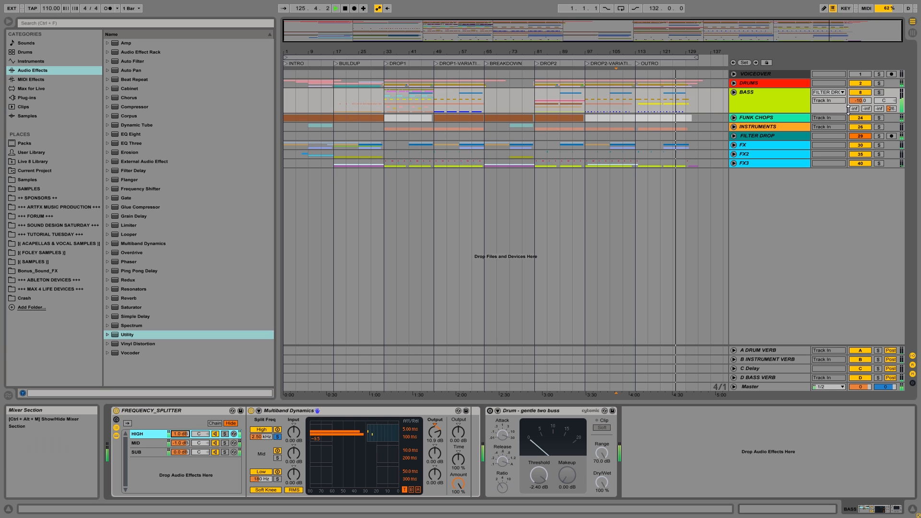
Solo FILTER DROP, expand the FUNK CHOPS group, and raise the group's track volume to -13.5 dB during playback.
click(879, 135)
click(740, 134)
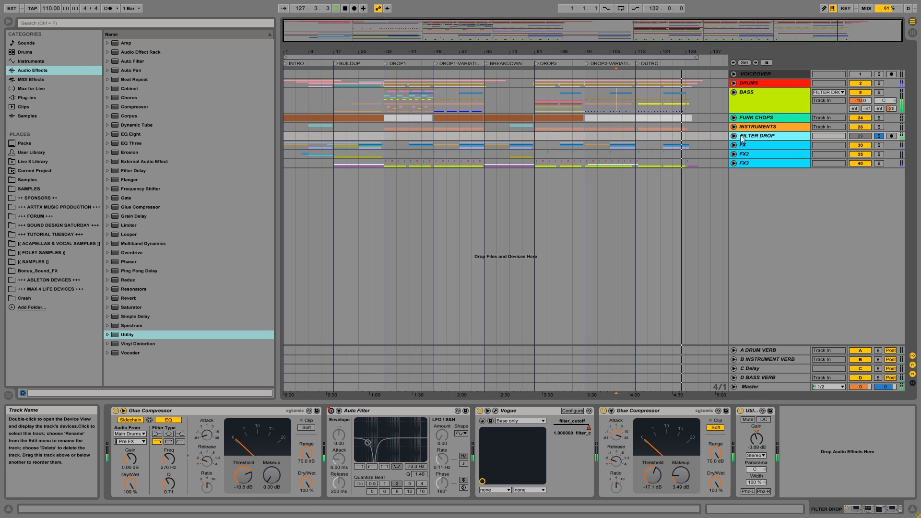
click(750, 117)
click(733, 118)
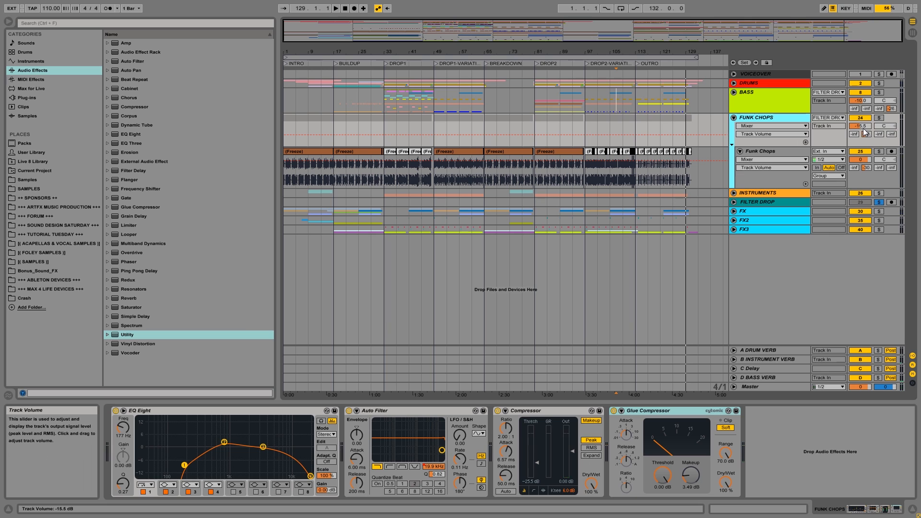
drag(864, 129, 864, 123)
key(space)
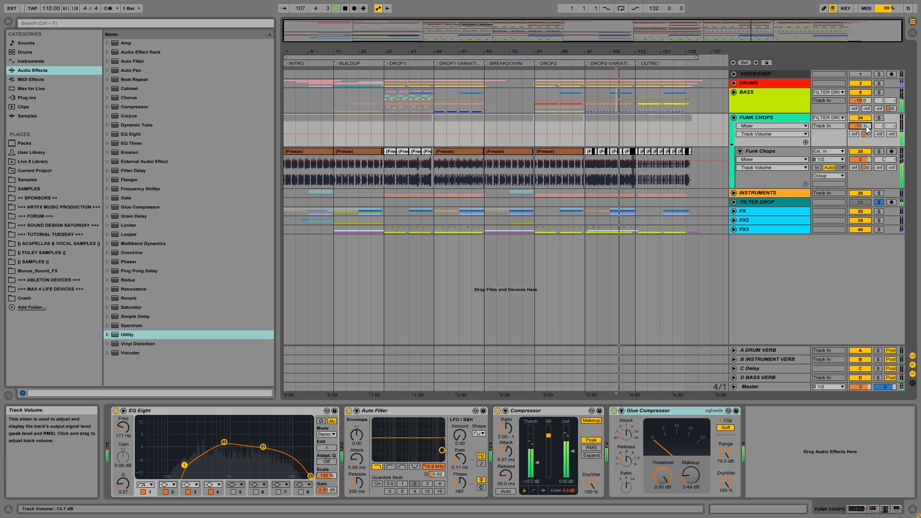
drag(865, 126, 866, 125)
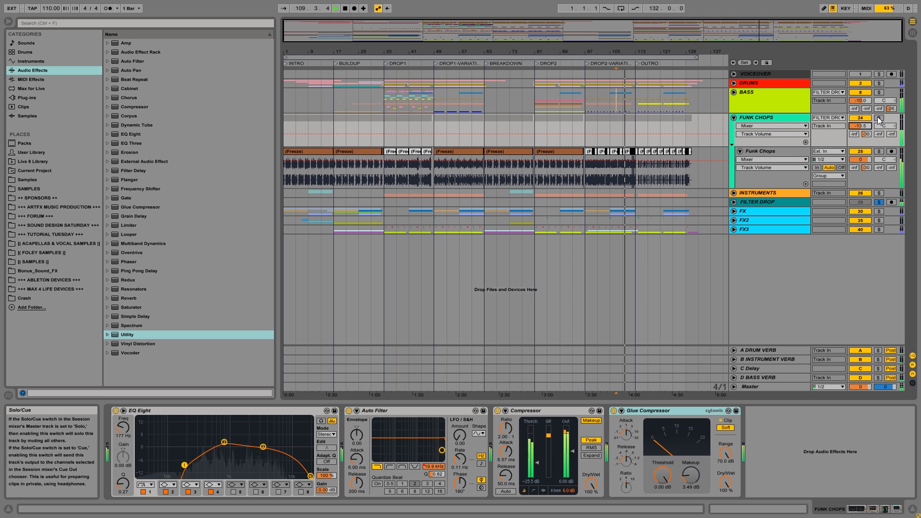
Add an EQ Eight at the end of the FUNK CHOPS group's effect chain and solo that group.
mouse_move(128, 131)
mouse_down()
mouse_move(424, 321)
mouse_move(741, 451)
mouse_up()
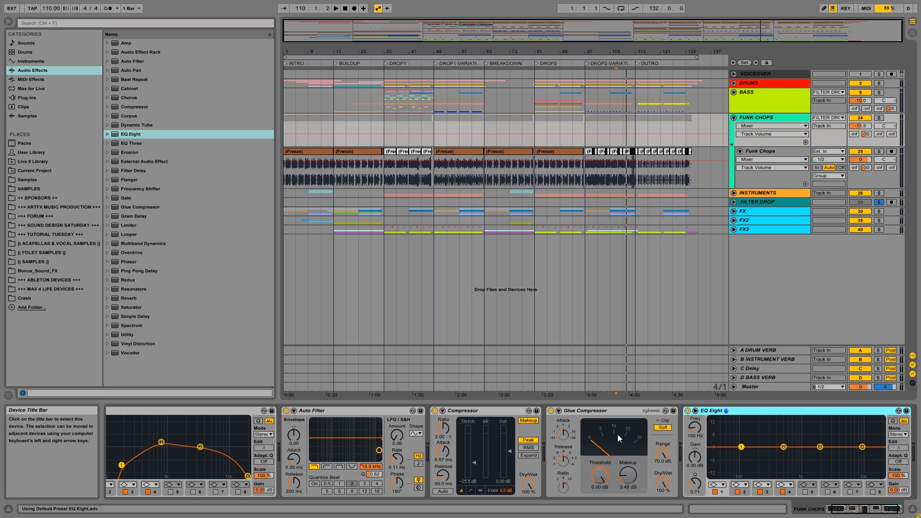
click(879, 118)
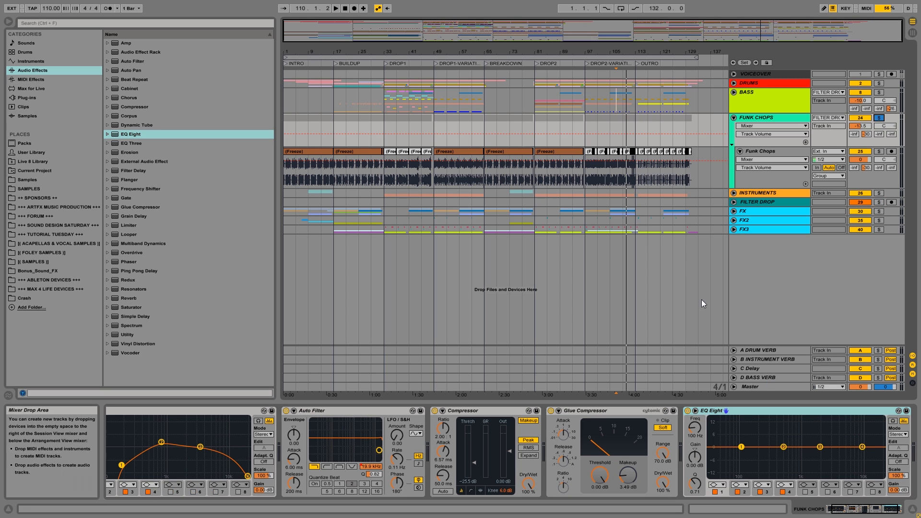
key(space)
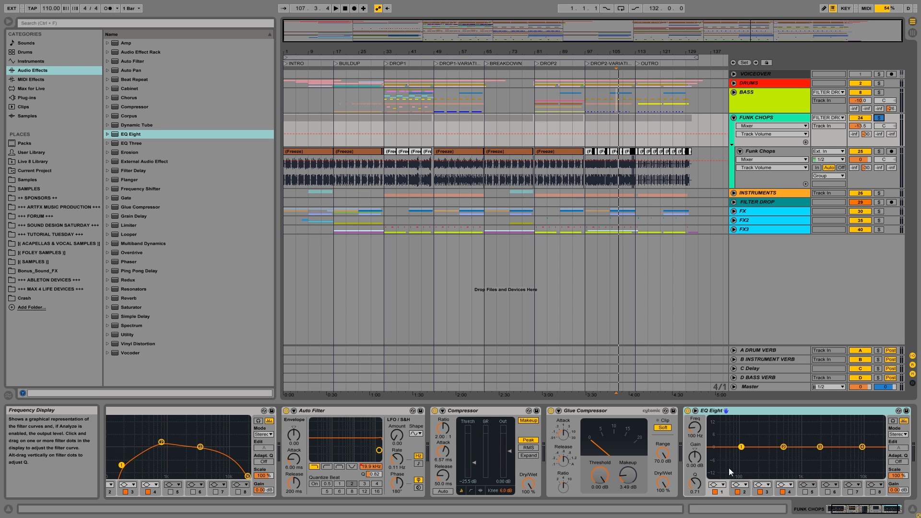
Set band 1 of the new FUNK CHOPS EQ Eight to a low-cut filter at 161 Hz while listening.
click(717, 484)
click(723, 433)
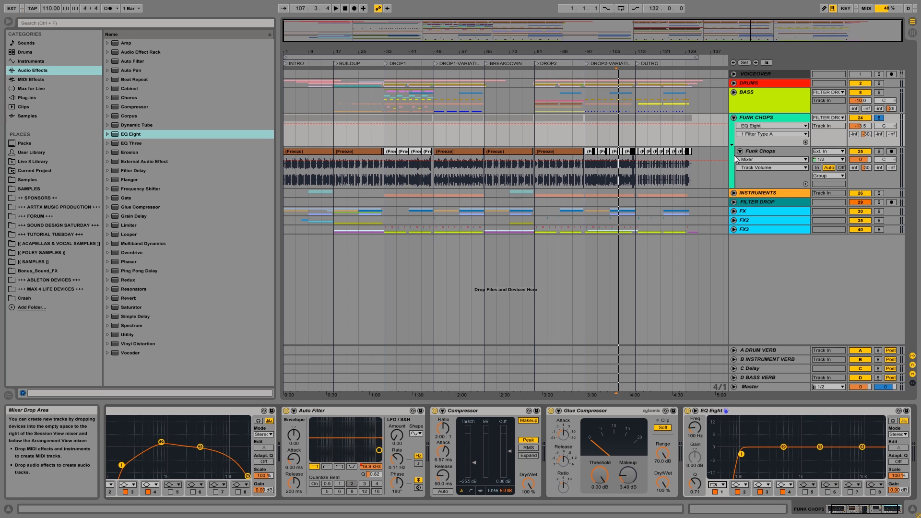
key(space)
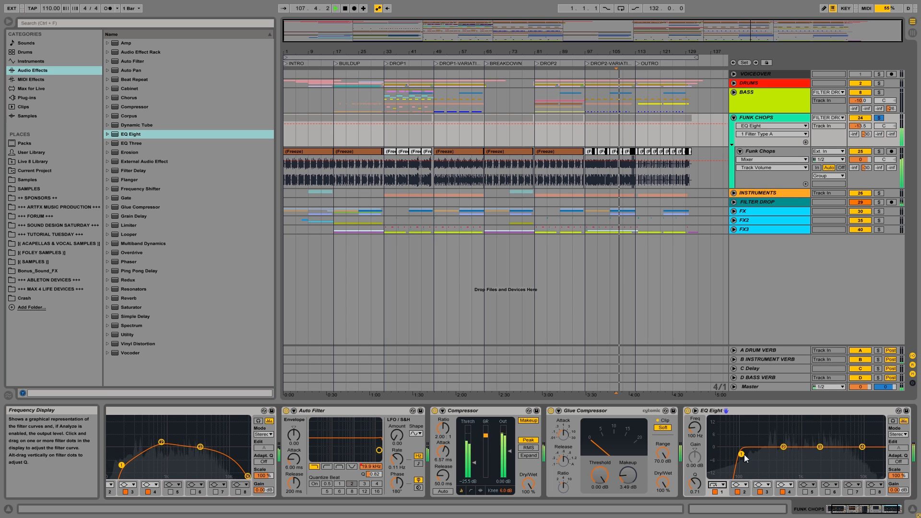
drag(741, 453, 753, 455)
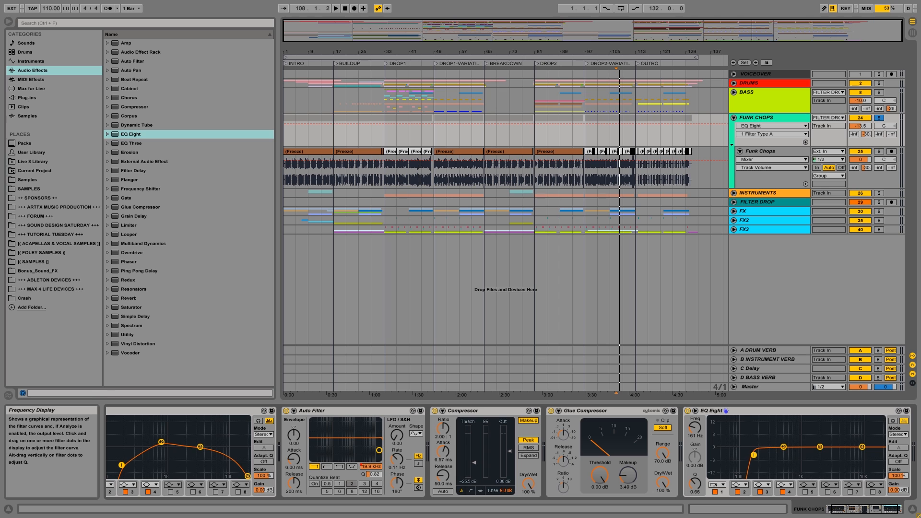
Boost band 2 of the FUNK CHOPS EQ Eight by 2.65 dB at 3.74 kHz, and unsolo and collapse the group.
key(space)
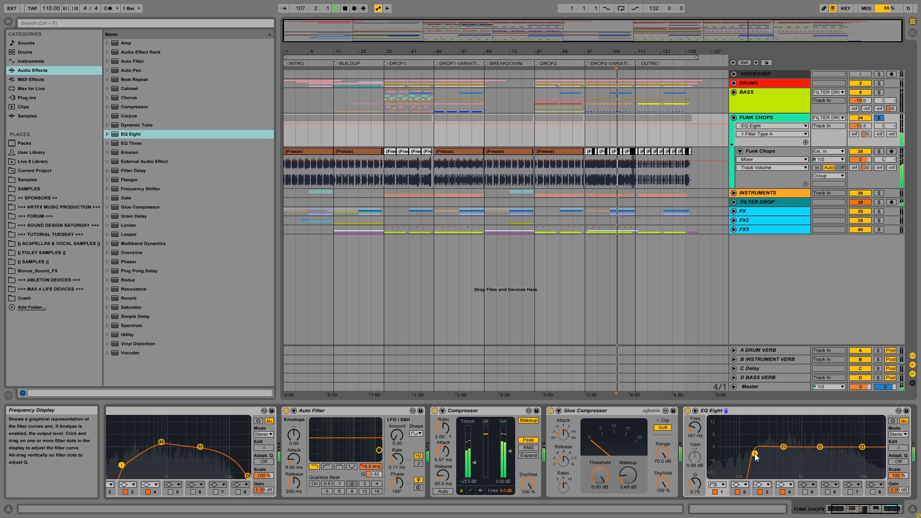
key(space)
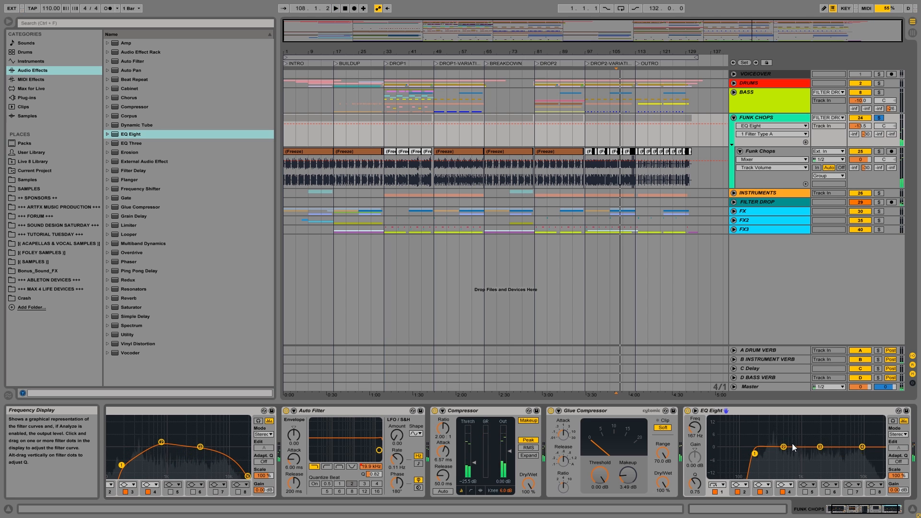
drag(784, 447, 787, 446)
key(space)
mouse_move(849, 442)
mouse_down()
mouse_move(806, 437)
mouse_move(841, 435)
mouse_up()
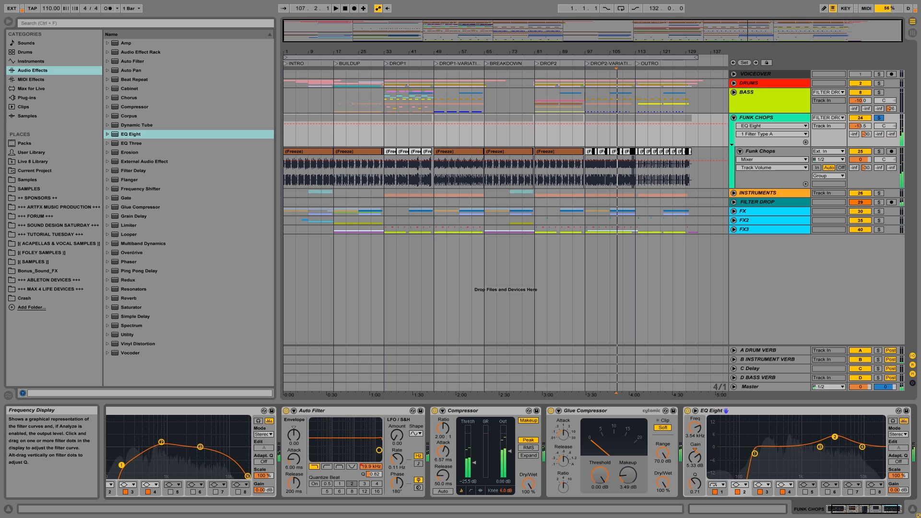
key(space)
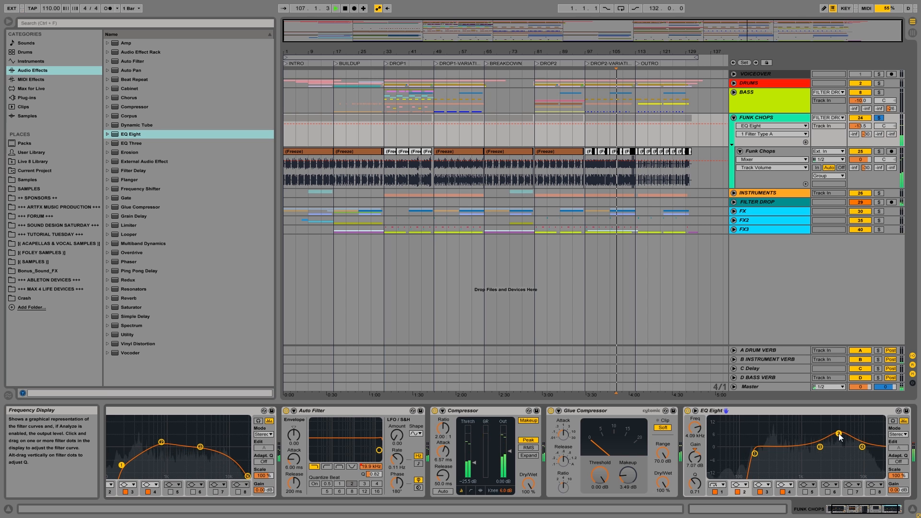
drag(838, 433, 838, 434)
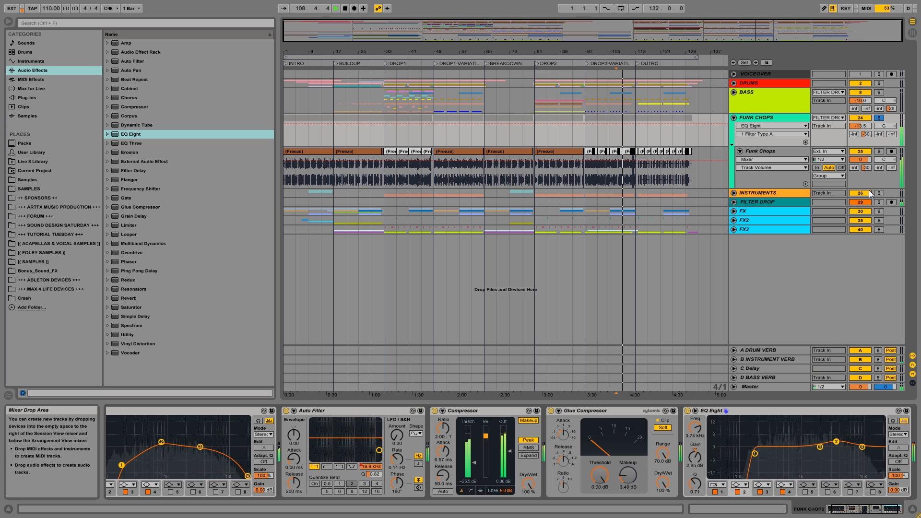
click(882, 116)
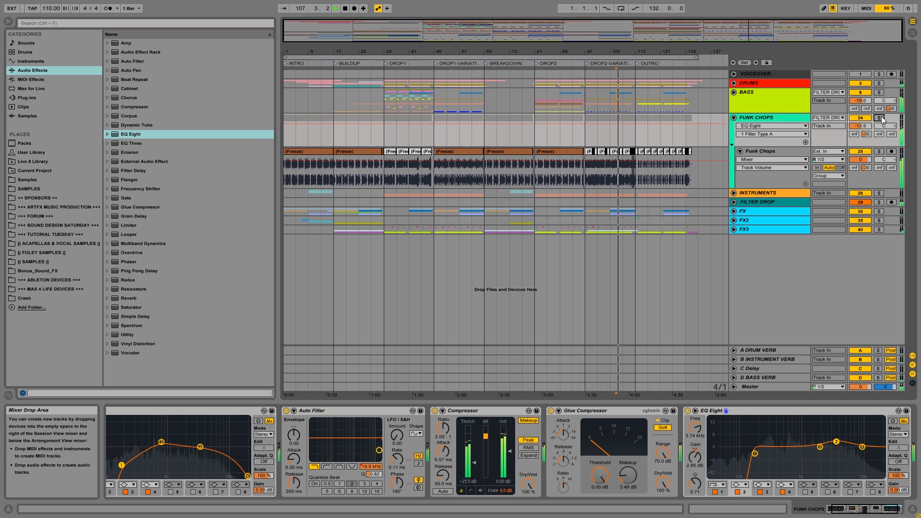
click(734, 118)
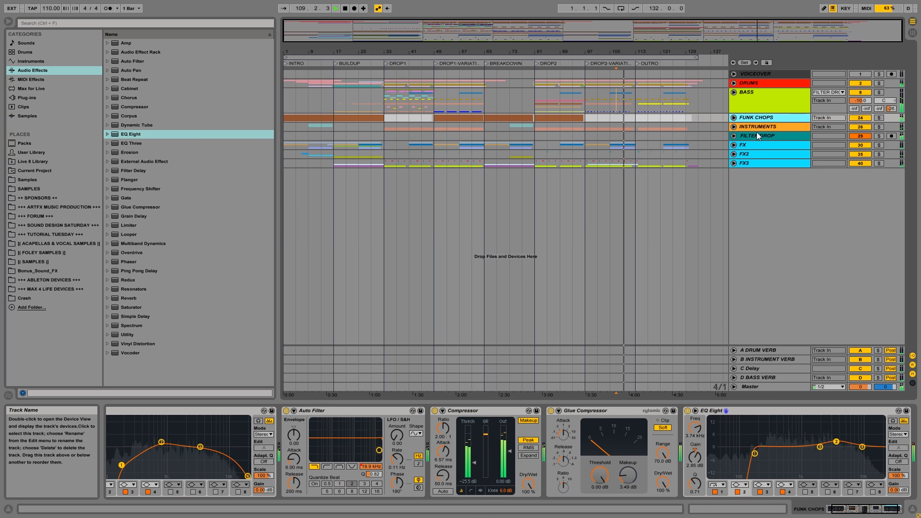
Open Vogue on the FILTER DROP track and audition its preamp Highpass at different settings, including 49 Hz.
click(757, 135)
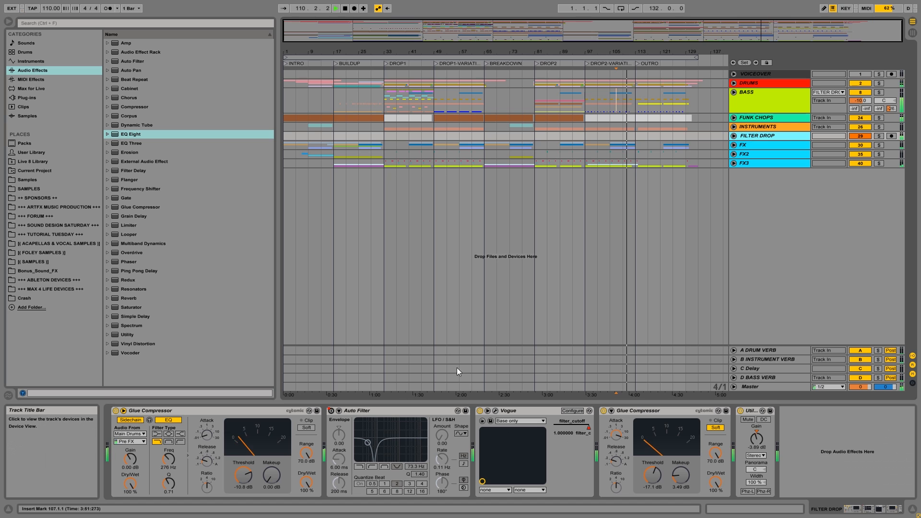
click(494, 411)
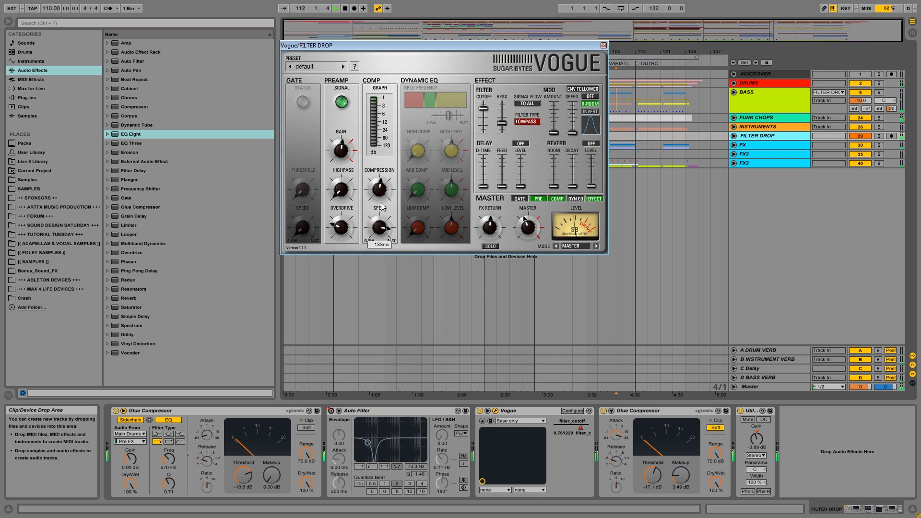
mouse_move(343, 197)
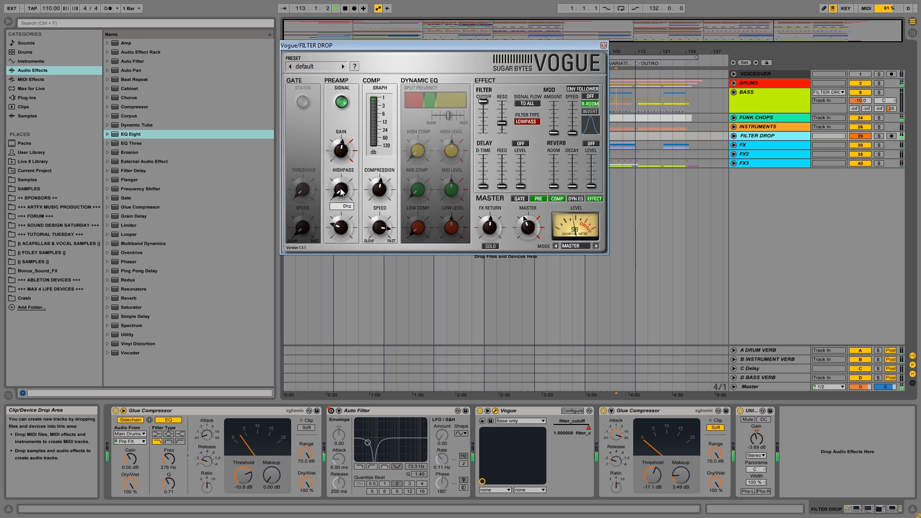
drag(345, 180, 343, 154)
drag(343, 191, 329, 256)
drag(343, 191, 343, 181)
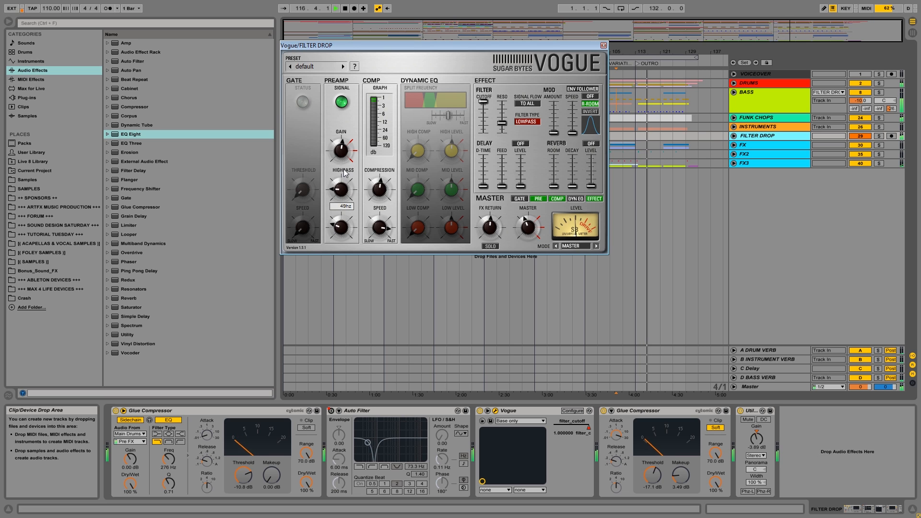
Compare Vogue's preamp Overdrive at 0.0 dB, set it to 5.1 dB, and close the FILTER DROP plug-in window.
drag(341, 226, 324, 272)
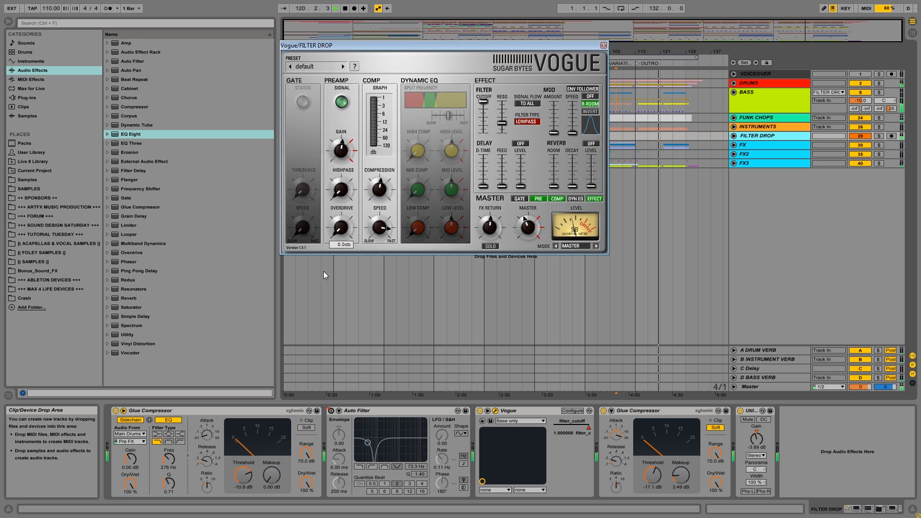
mouse_move(345, 233)
mouse_down()
mouse_move(341, 193)
mouse_move(339, 233)
mouse_up()
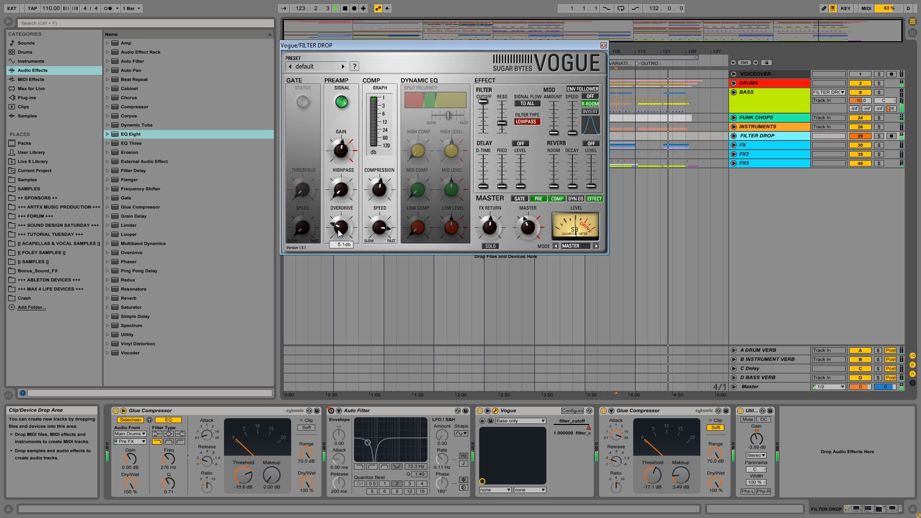
click(604, 45)
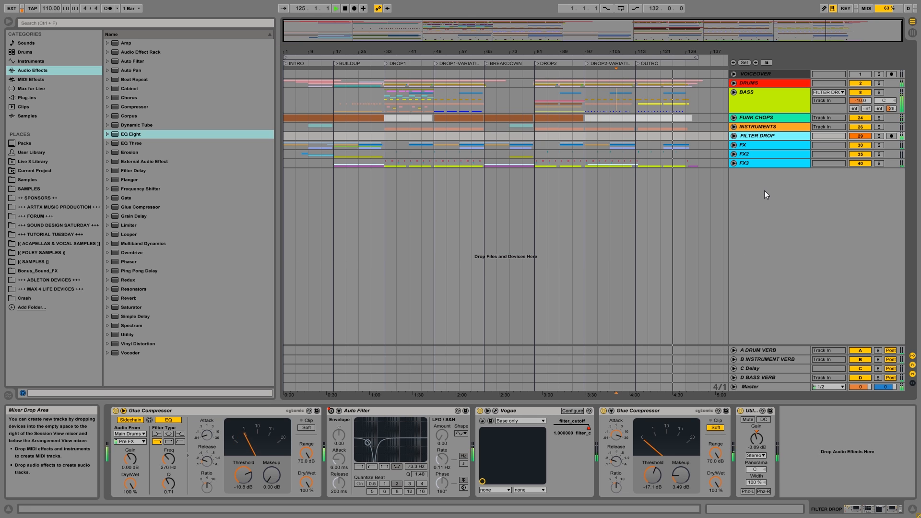
Solo the DRUMS group, open its Vogue plug-in and restart playback from bar 107.
click(763, 85)
click(879, 83)
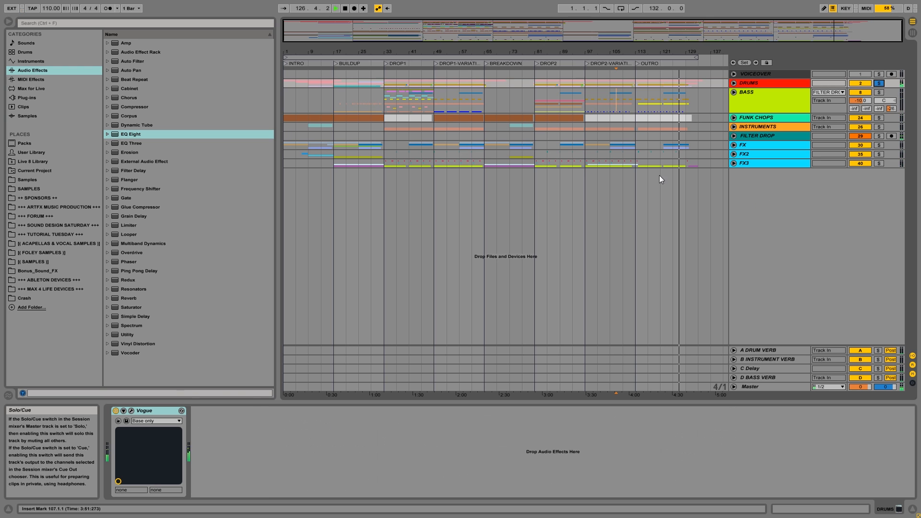
click(132, 410)
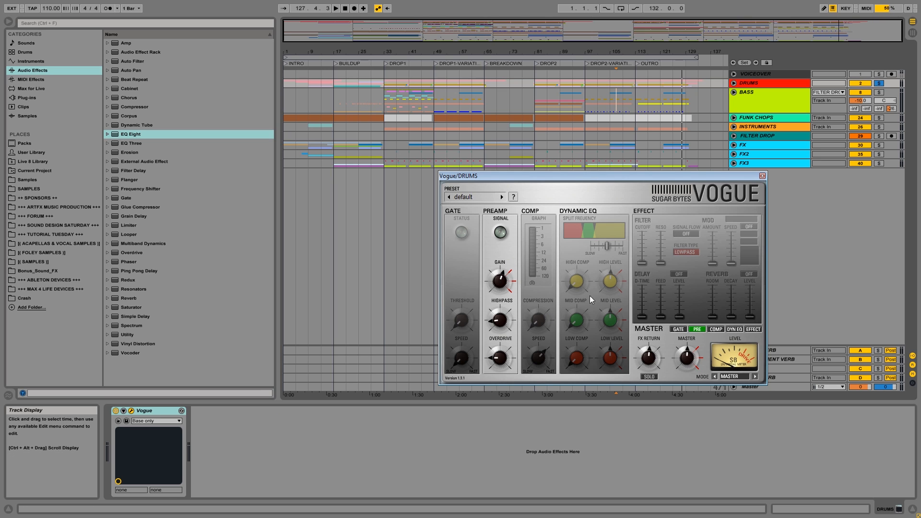
key(space)
key(space)
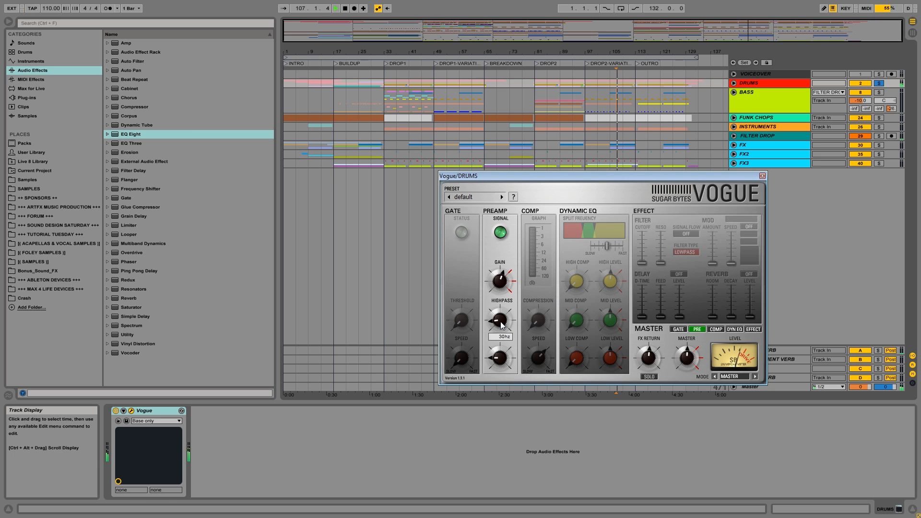
Enable the compressor in the DRUMS Vogue, set Compression to -1.5 dB, and compare it with the section bypassed.
click(715, 330)
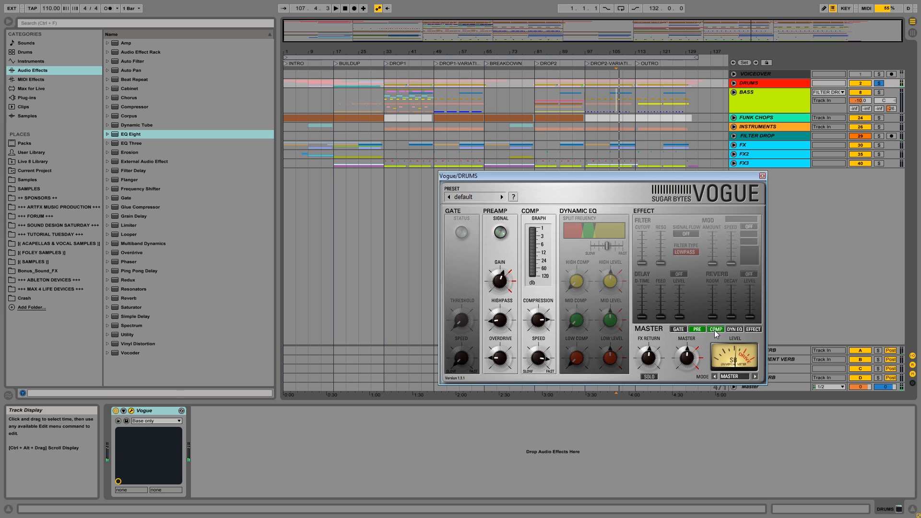
drag(537, 320, 522, 345)
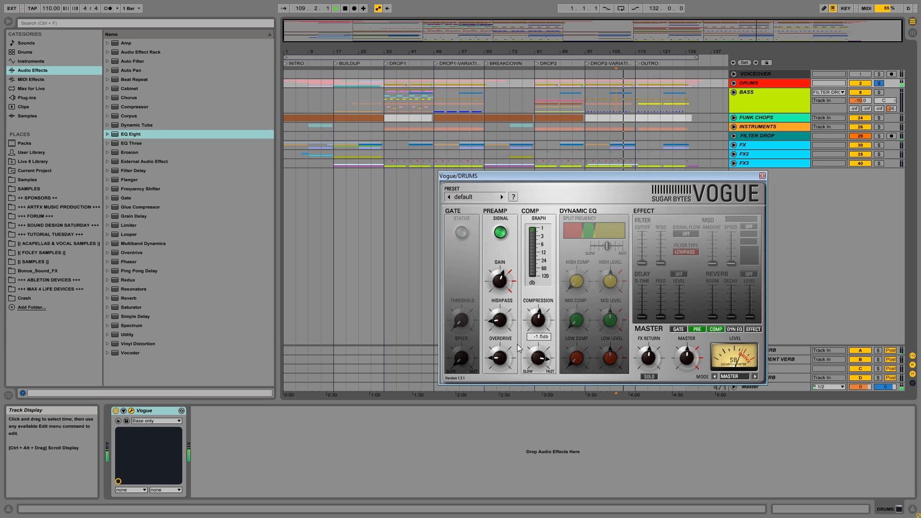
mouse_move(541, 356)
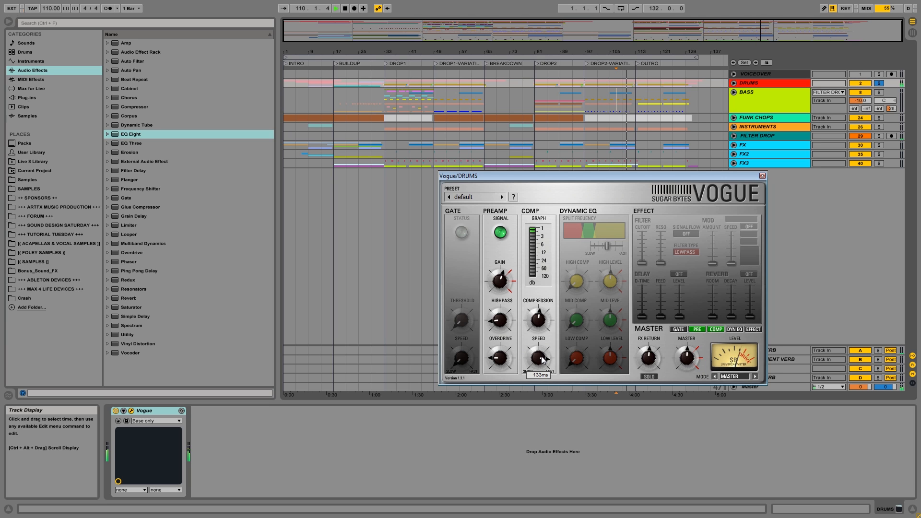
click(715, 329)
click(715, 329)
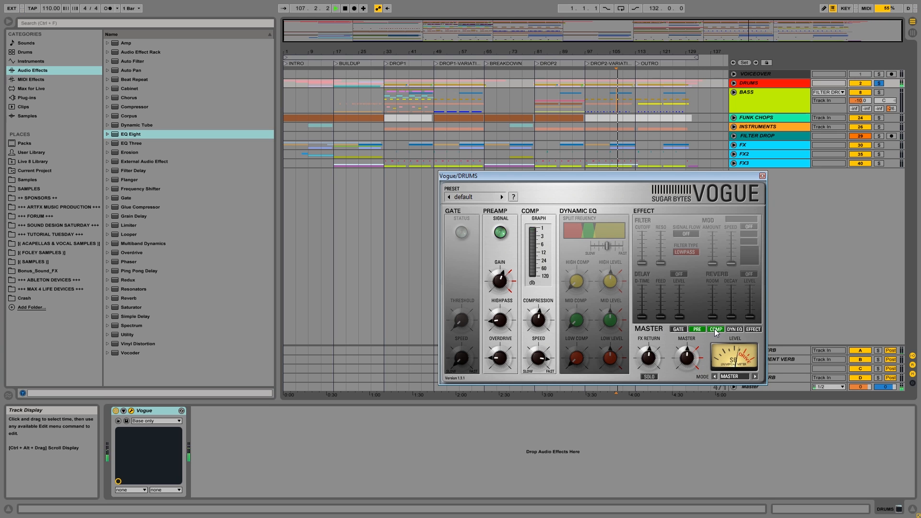
Set the DRUMS Vogue Master level to 1.8 dB while hearing drums solo and in the full mix, and close the plug-in.
mouse_move(686, 359)
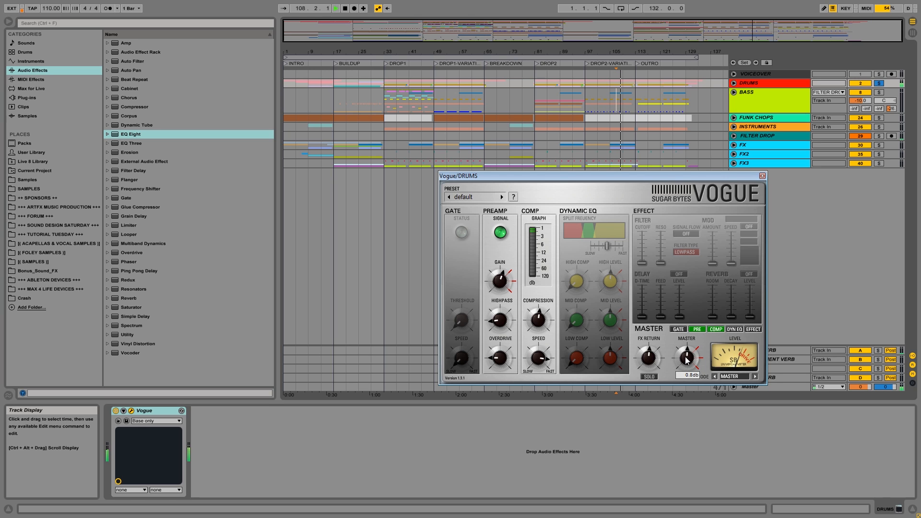
drag(686, 360, 688, 357)
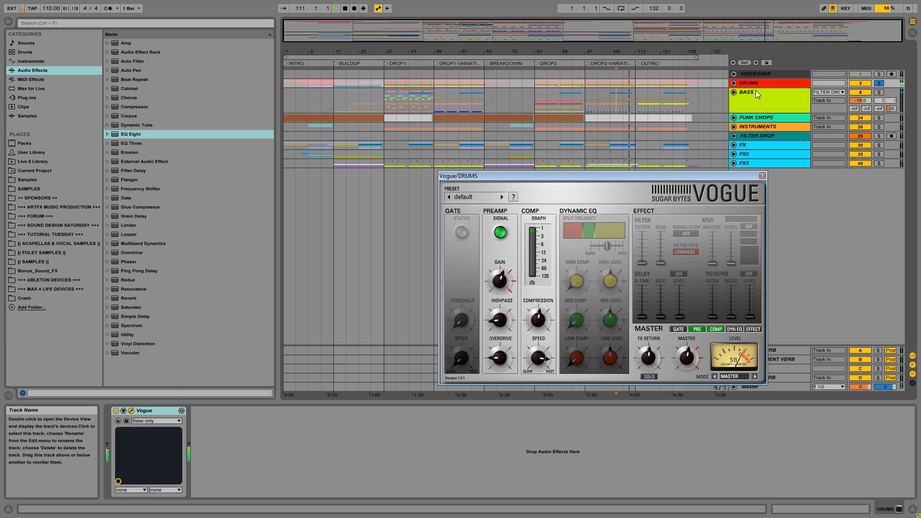
key(space)
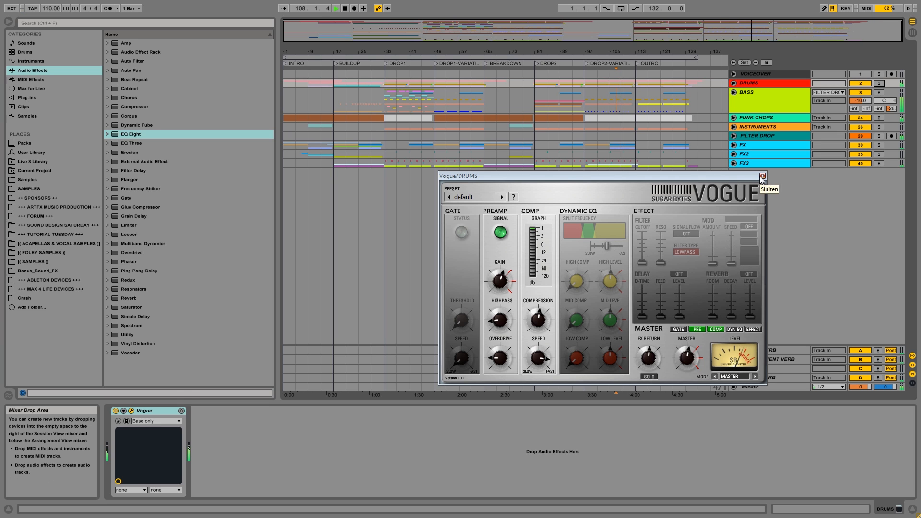
mouse_move(689, 357)
mouse_down()
mouse_move(697, 351)
mouse_move(685, 365)
mouse_up()
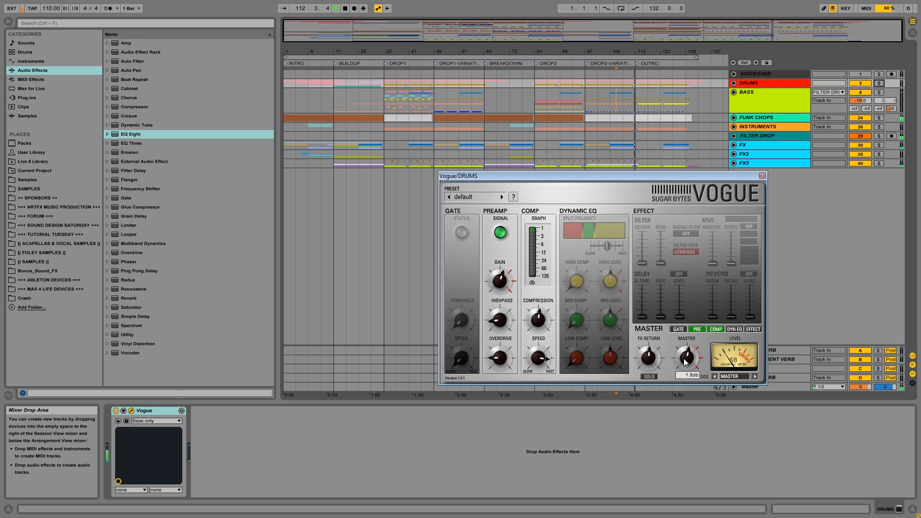
click(762, 176)
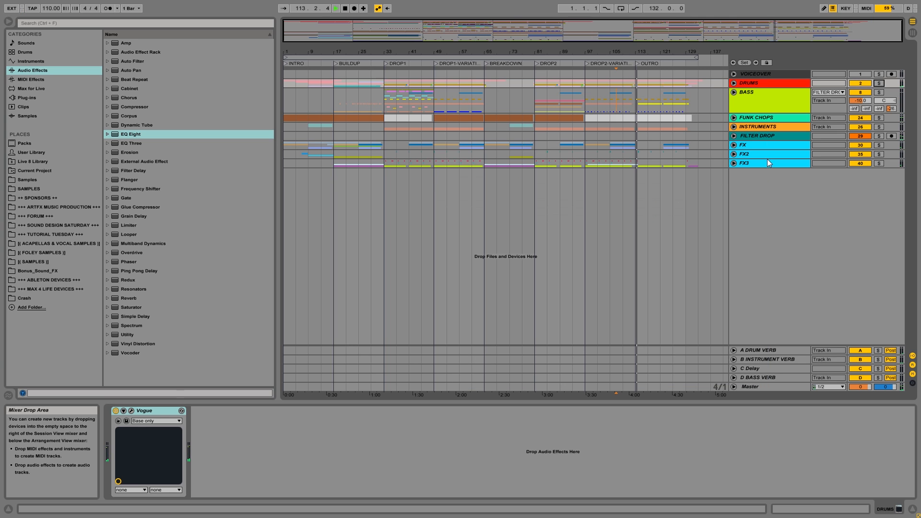
Show the FILTER DROP devices and try a higher threshold on the first, sidechained Glue Compressor during playback.
click(753, 136)
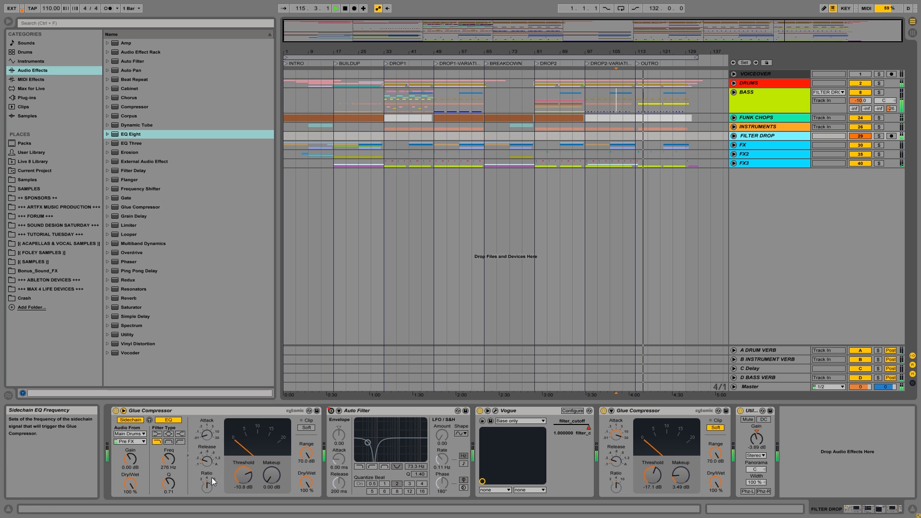
drag(244, 475, 247, 456)
click(201, 465)
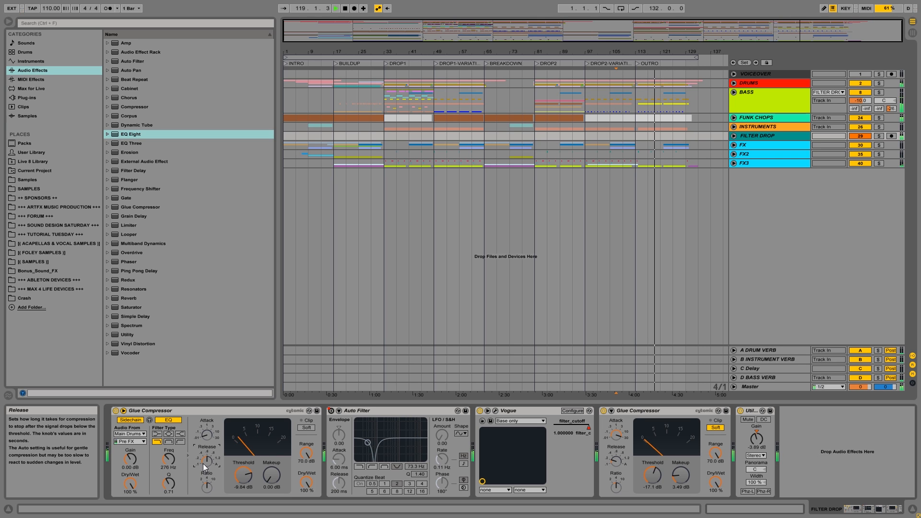
click(243, 476)
mouse_move(243, 476)
mouse_down()
mouse_move(251, 477)
mouse_move(252, 461)
mouse_move(242, 477)
mouse_up()
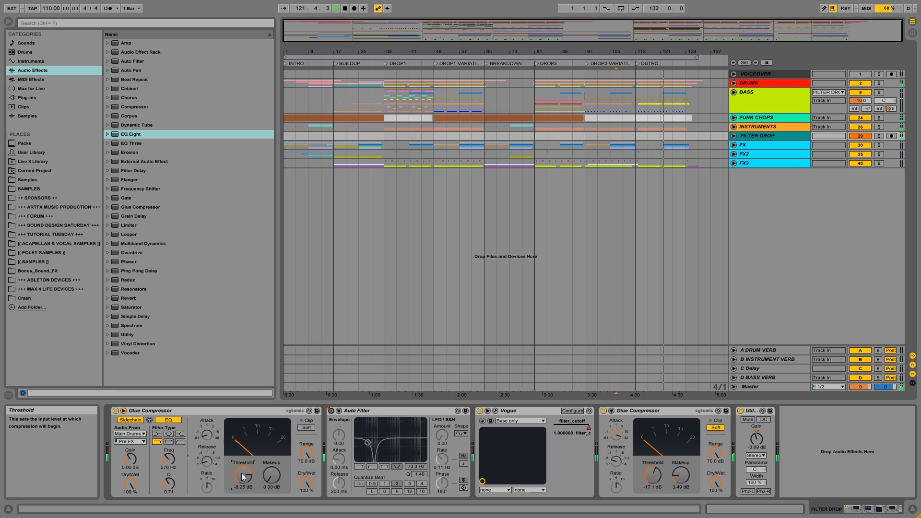
Try a band-pass filter at 3.25 kHz for the FILTER DROP Glue Compressor's sidechain EQ.
drag(169, 459, 169, 452)
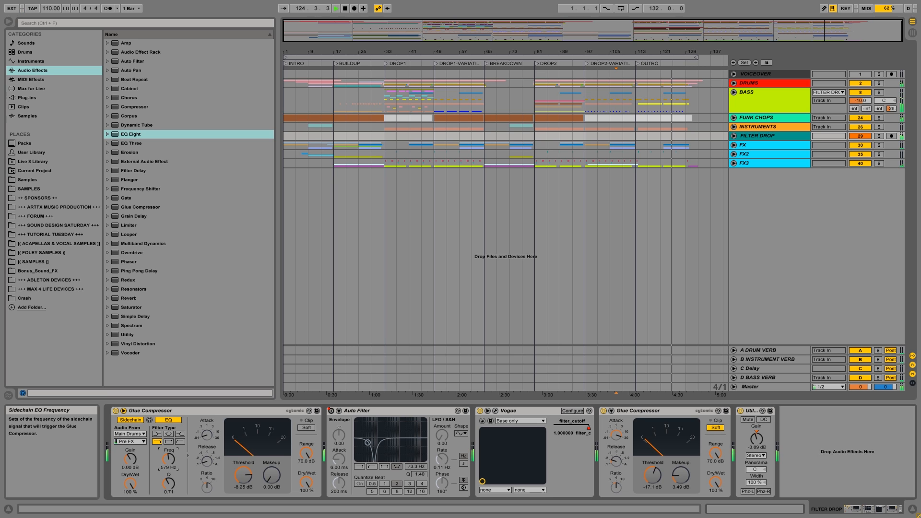
click(169, 442)
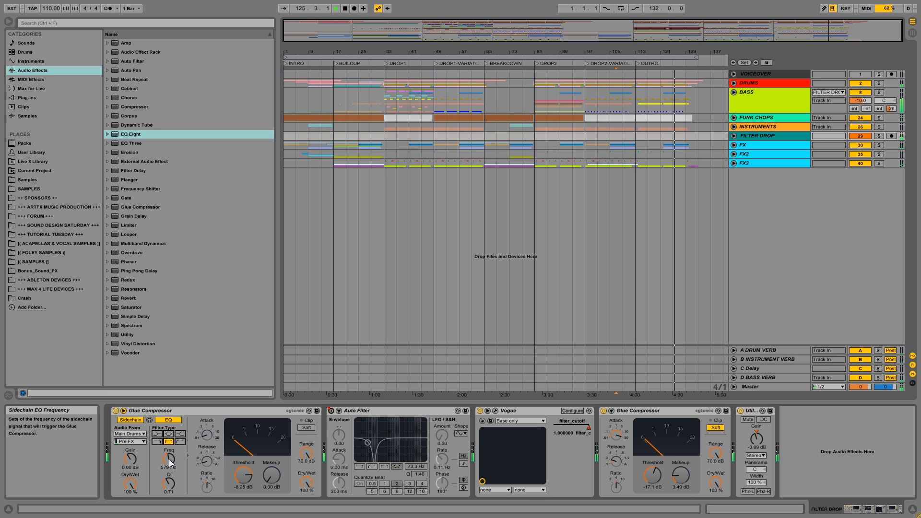
mouse_move(168, 459)
mouse_down()
mouse_move(169, 439)
mouse_move(169, 459)
mouse_up()
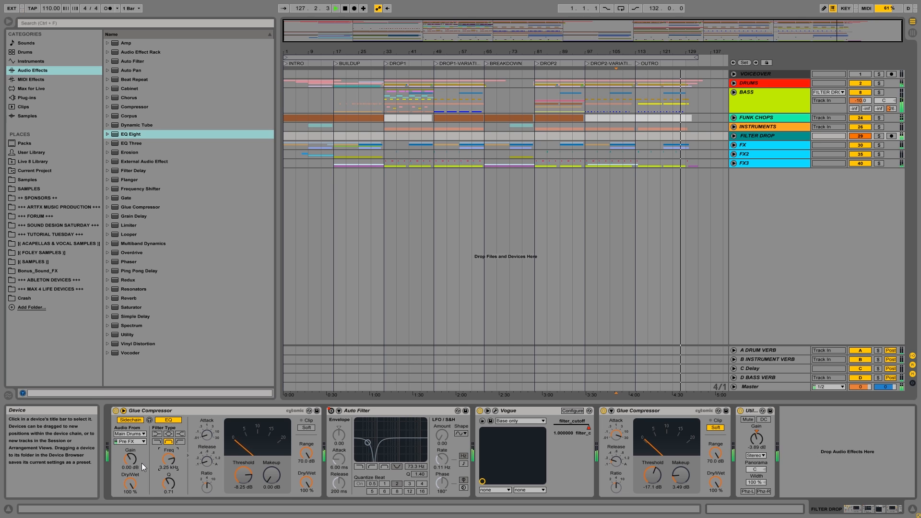
Set the FILTER DROP Glue Compressor's sidechain EQ to low-pass at 740 Hz and its threshold to -13.0 dB.
drag(247, 466, 248, 477)
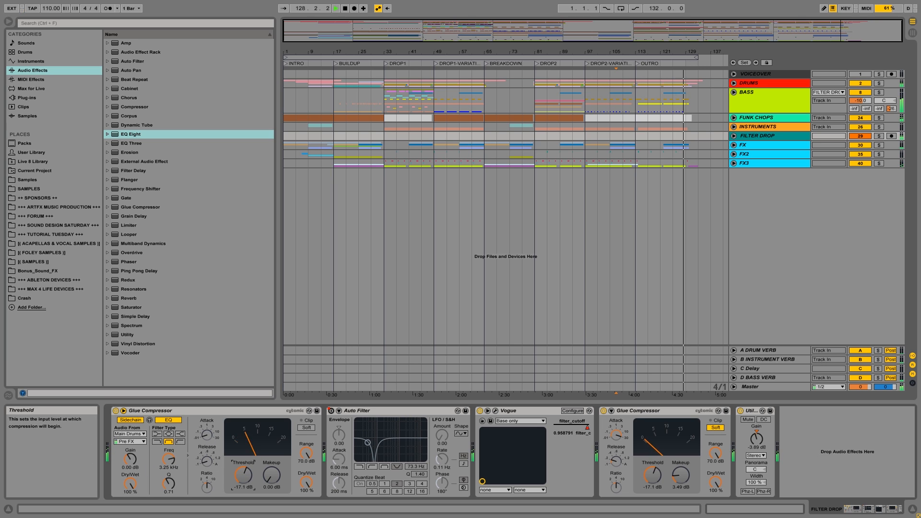
click(157, 442)
drag(169, 459, 168, 475)
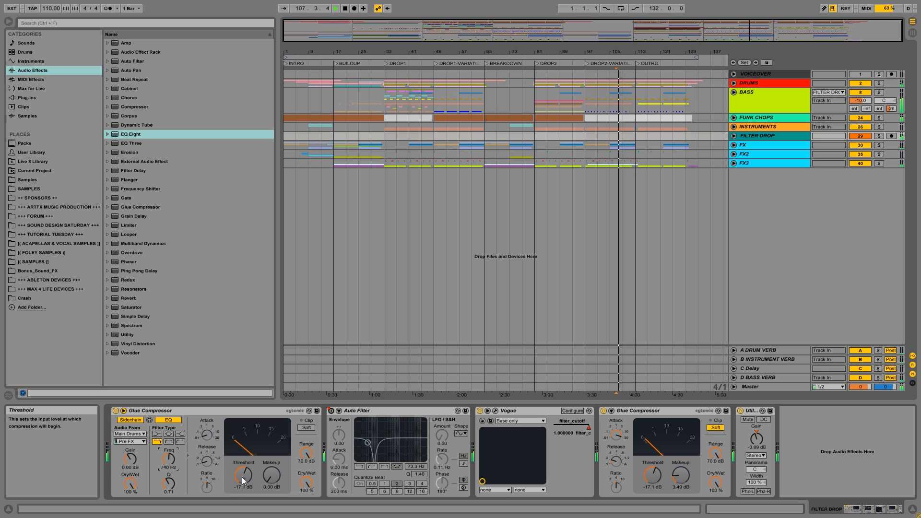
drag(243, 475, 244, 476)
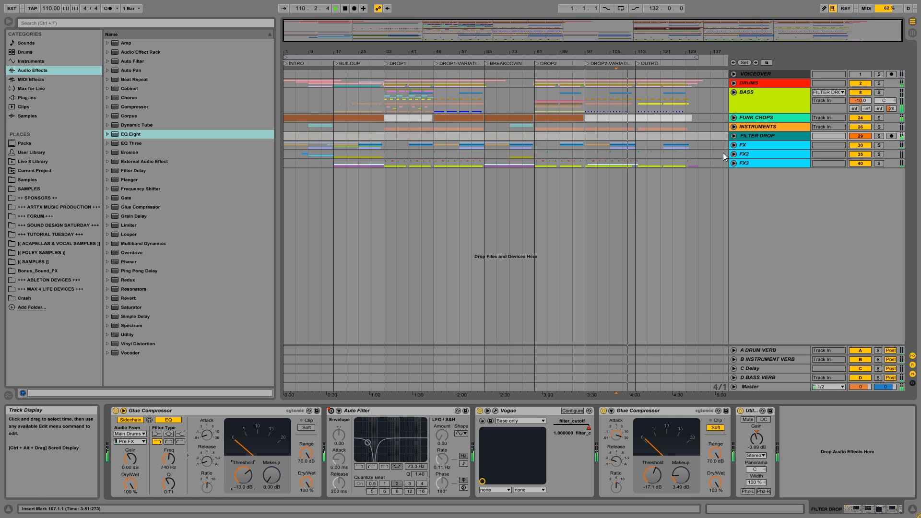
Set the FILTER DROP Utility gain to -5.00 dB while auditioning the mix, and fold the track again.
click(734, 136)
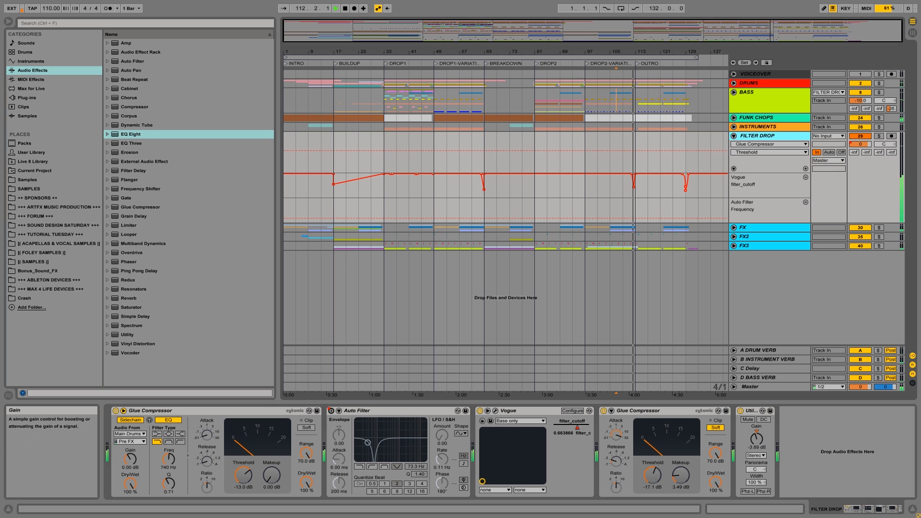
drag(756, 439, 757, 440)
key(space)
key(space)
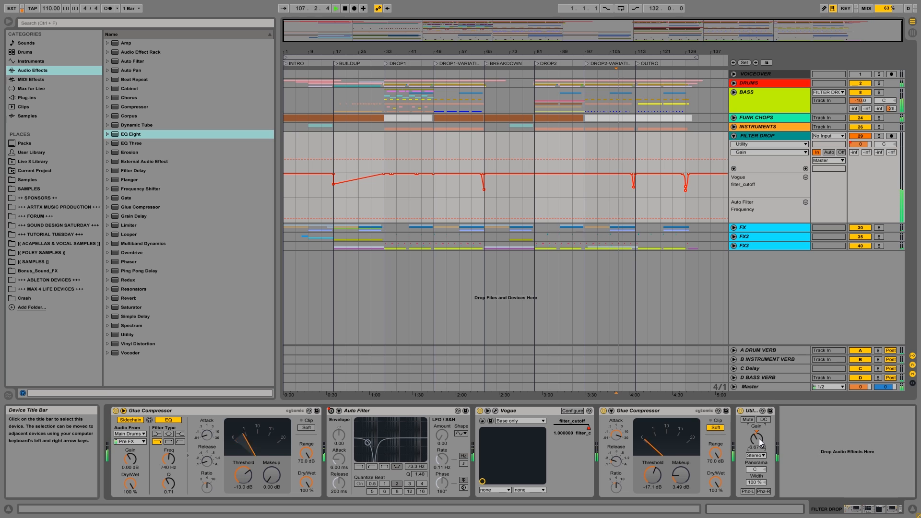
drag(759, 438, 759, 437)
click(748, 411)
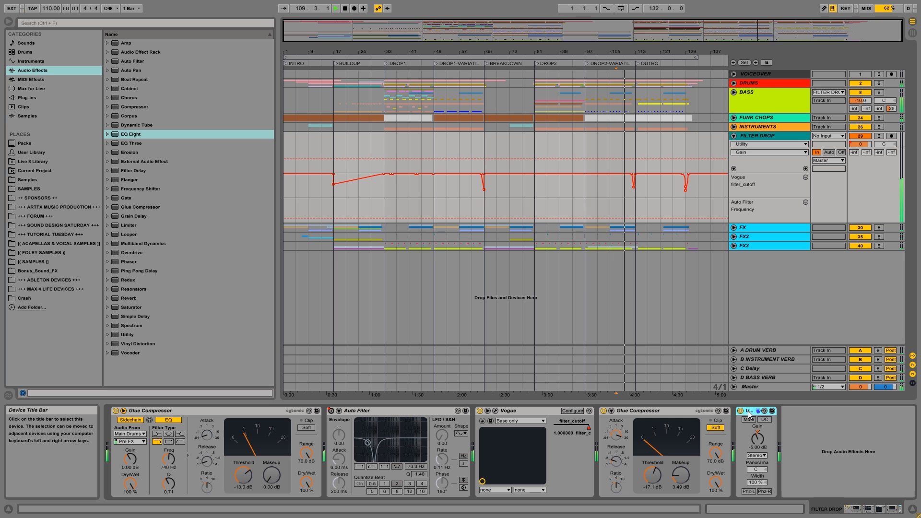
click(744, 136)
click(734, 136)
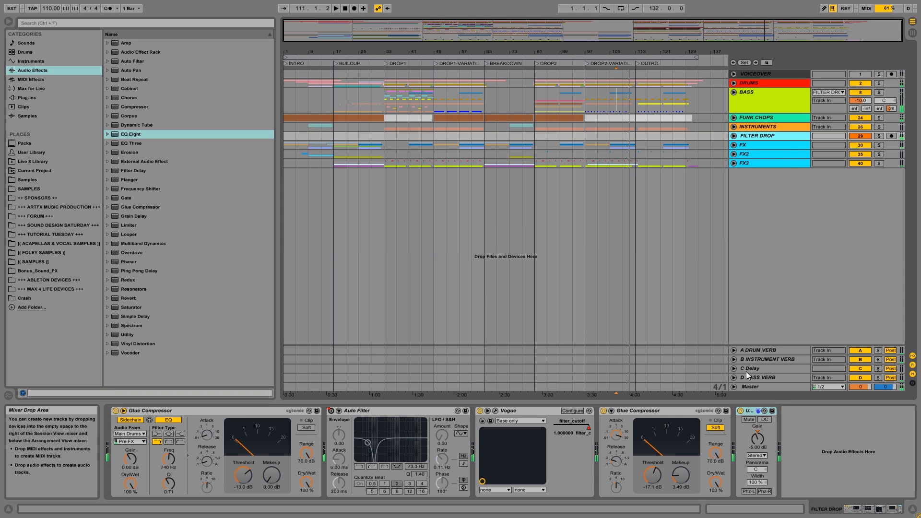
Insert the Schaack Audio Technologies Transient Shaper on the Master track between Utility and TapeIt 2.
click(747, 388)
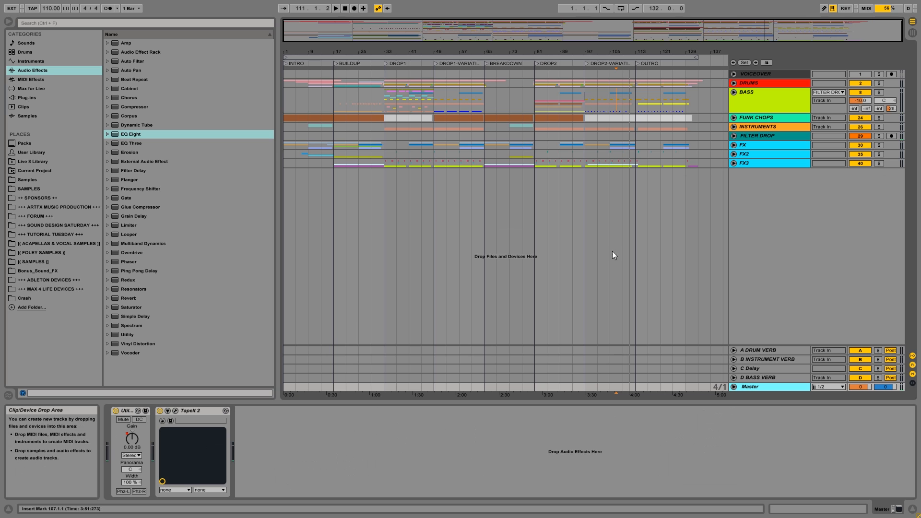
click(913, 22)
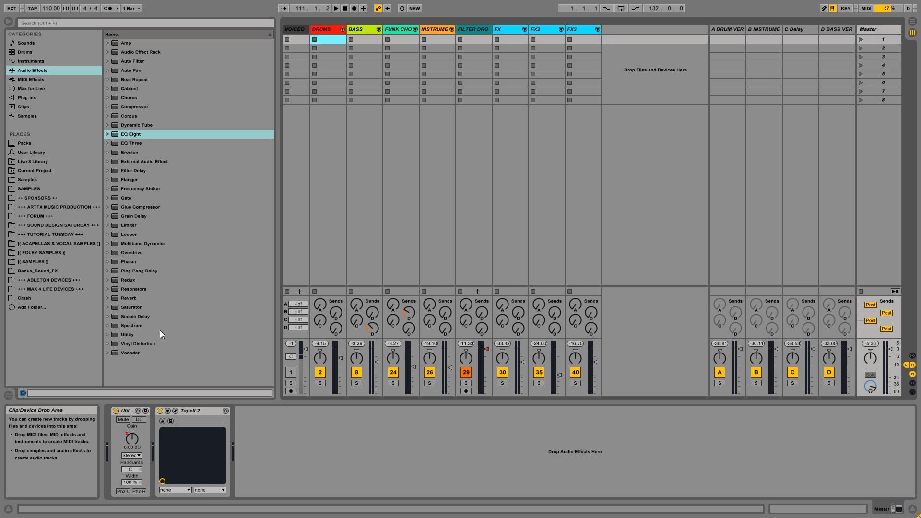
click(24, 96)
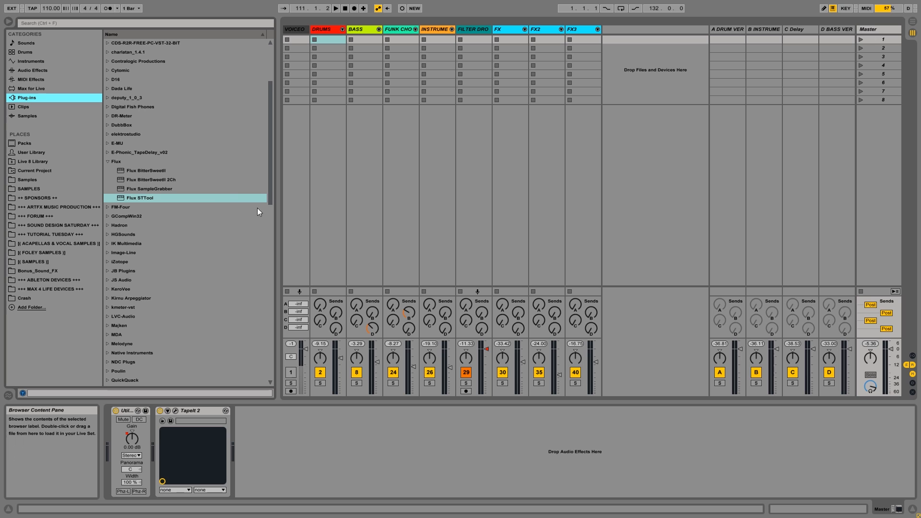
scroll(143, 260, down, 5)
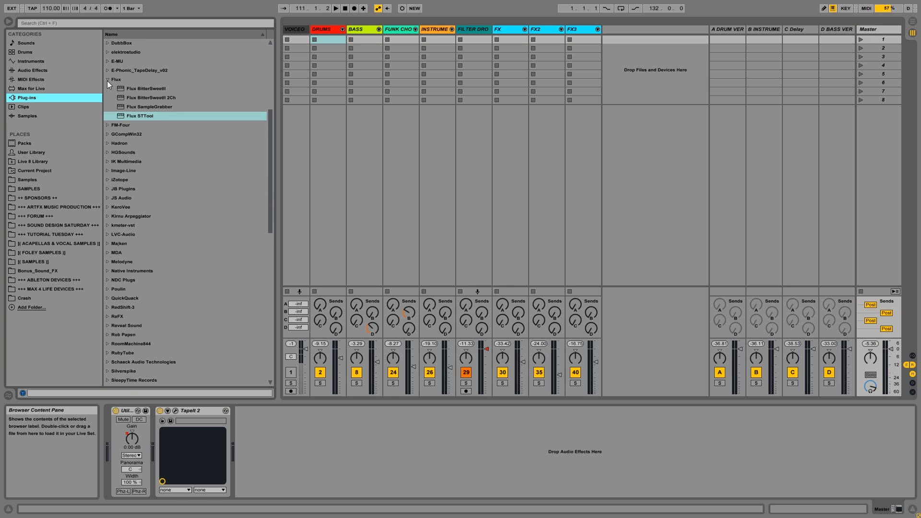
click(108, 80)
scroll(158, 240, down, 3)
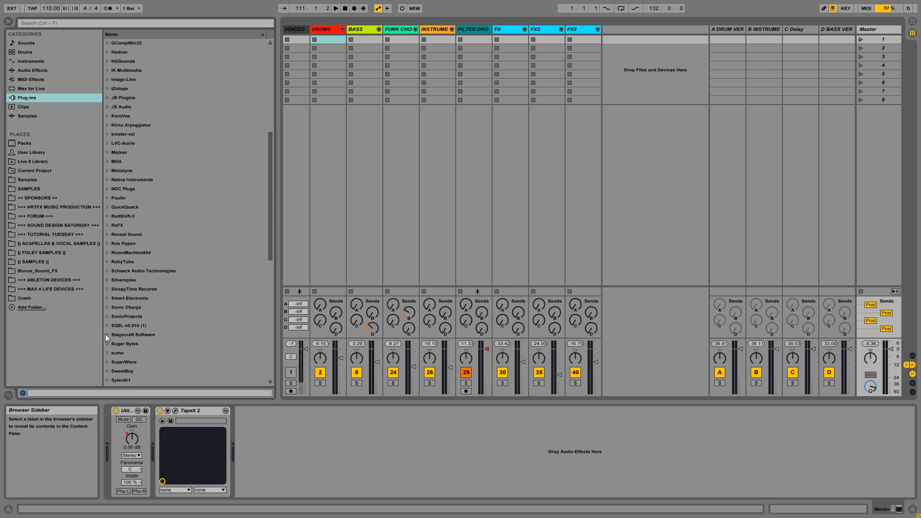
click(112, 271)
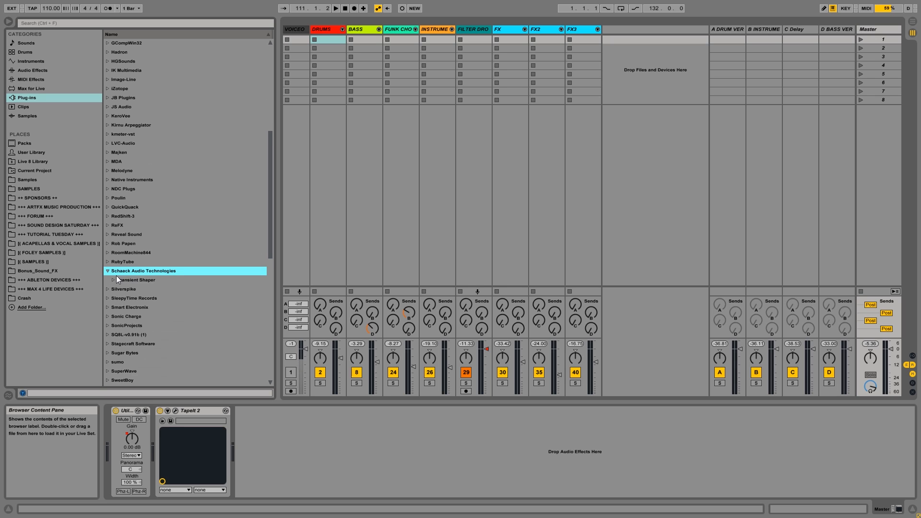
click(113, 279)
drag(129, 290, 203, 418)
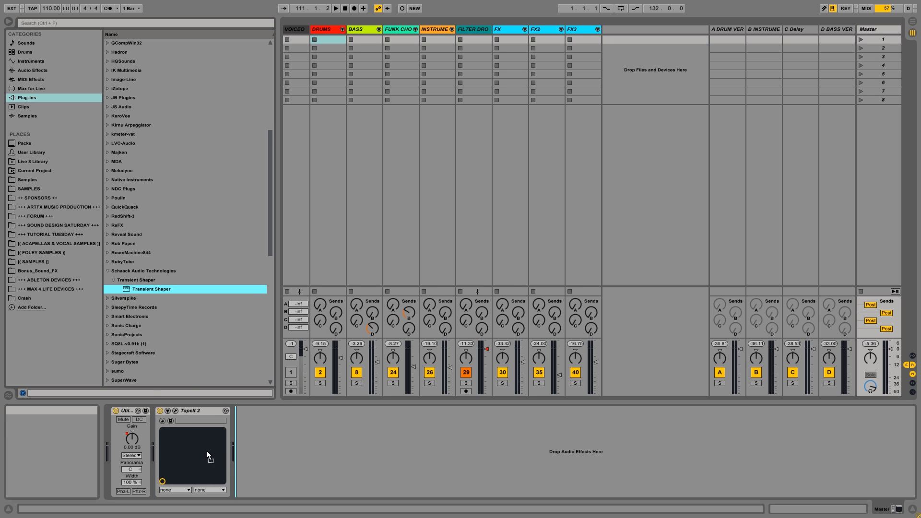
drag(335, 445, 164, 462)
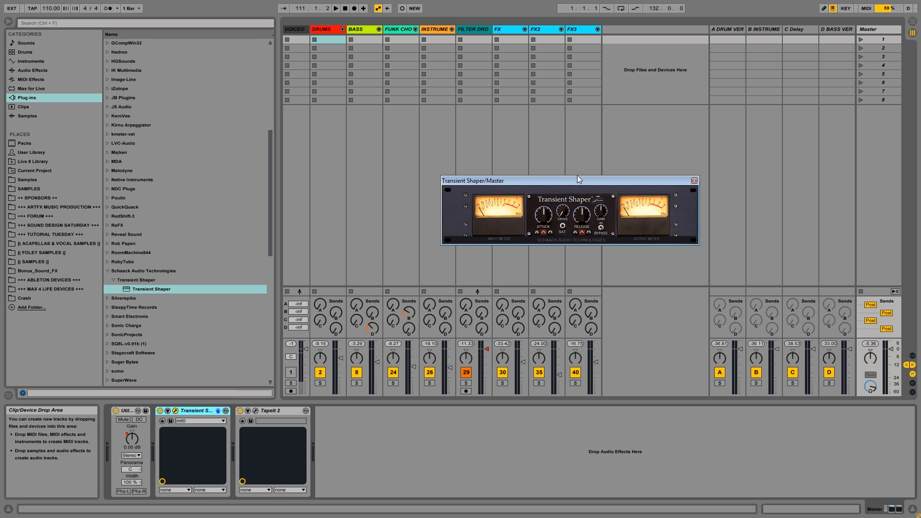
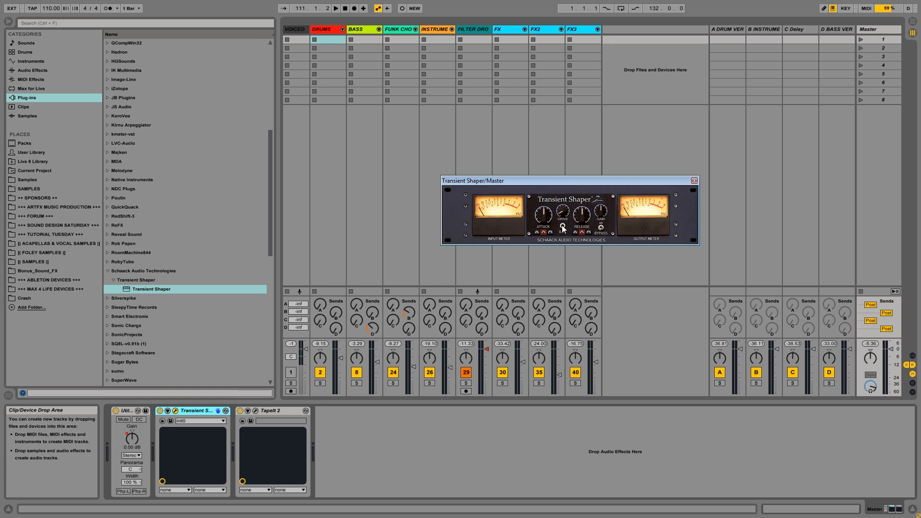
Adjust the drive of the Master's Transient Shaper between playback checks of the full mix.
key(space)
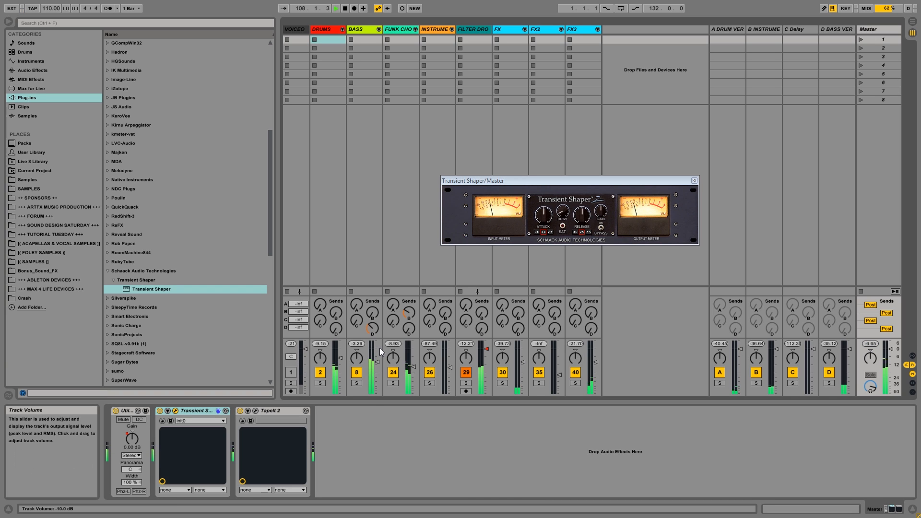
key(space)
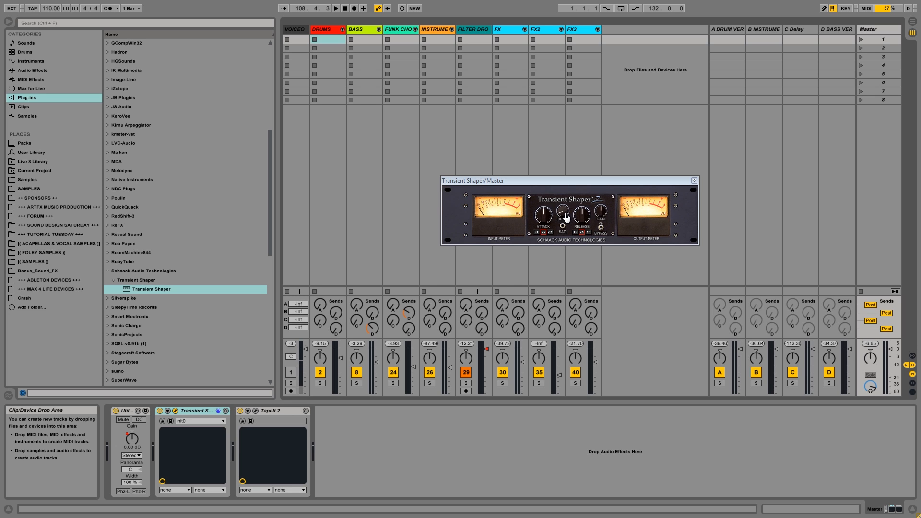
drag(565, 213, 570, 210)
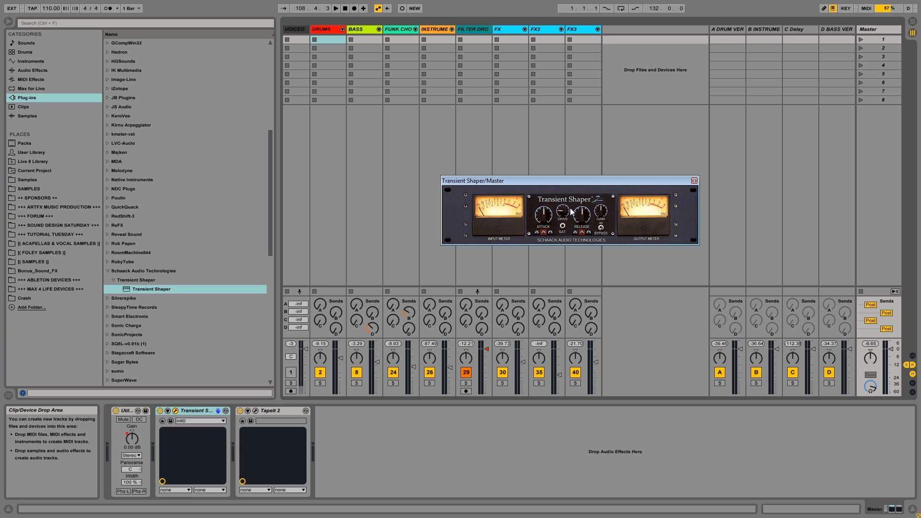
key(space)
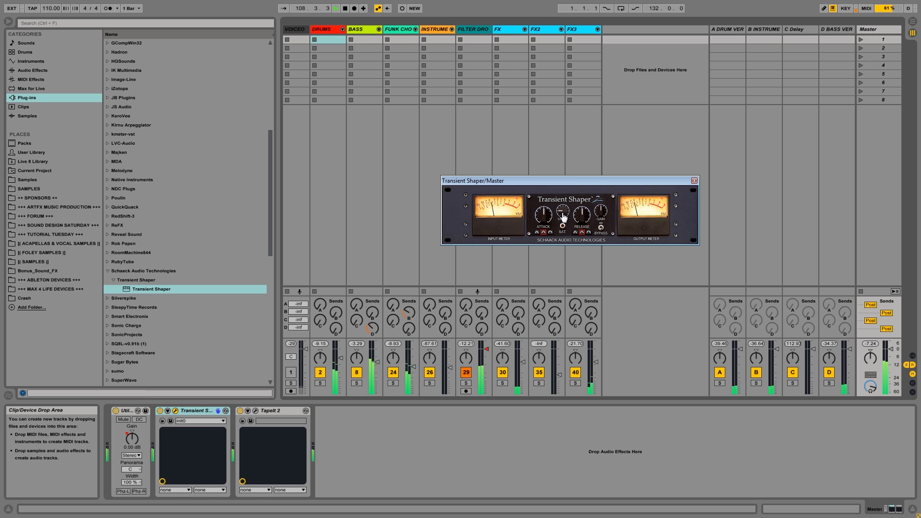
Compare the mix with the Transient Shaper off and on, leave it on, and close its window.
click(160, 411)
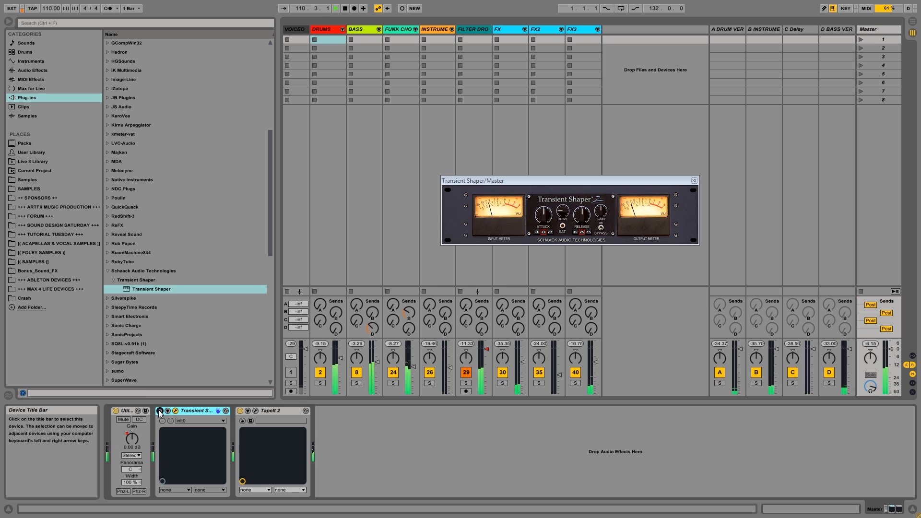
click(160, 411)
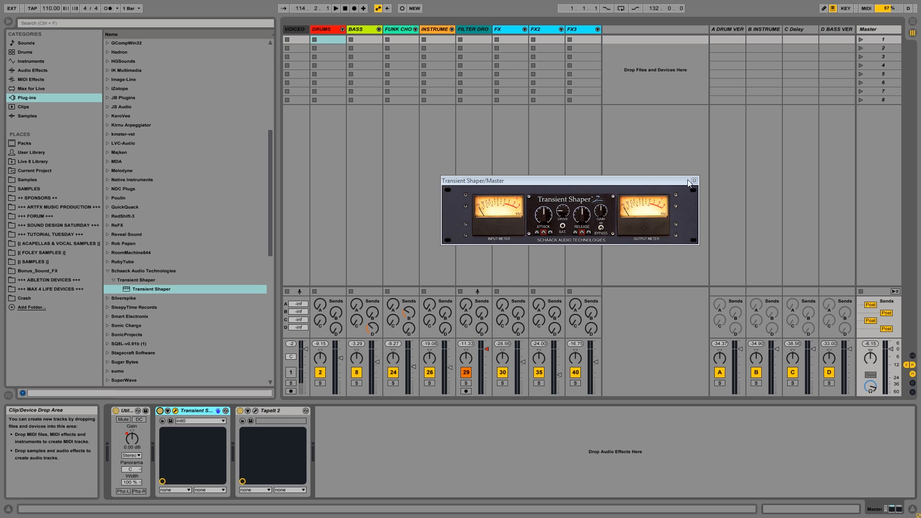
click(694, 181)
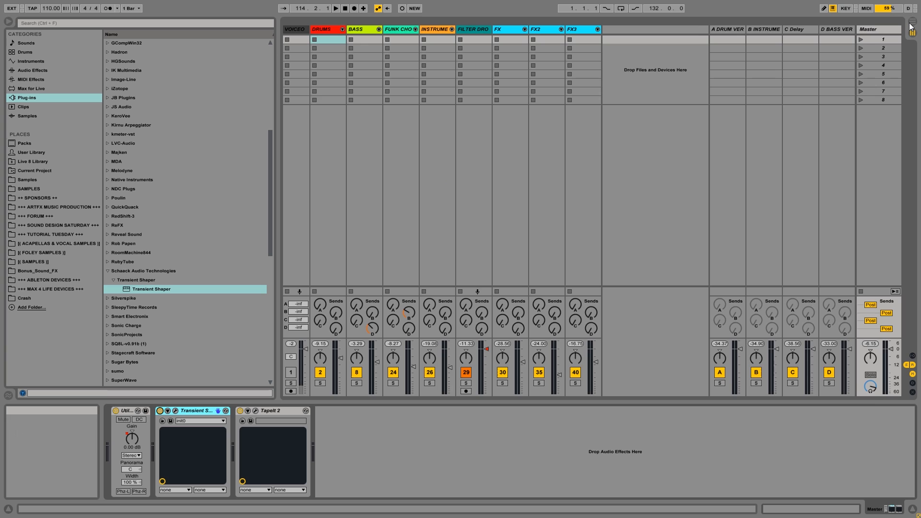
Return to the arrangement and review the device chains of the BASS and DRUMS groups.
key(Tab)
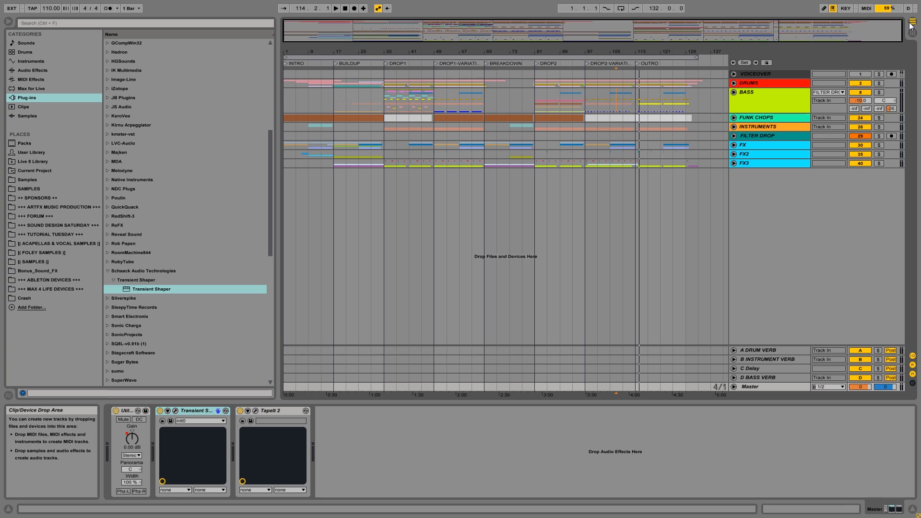
click(771, 91)
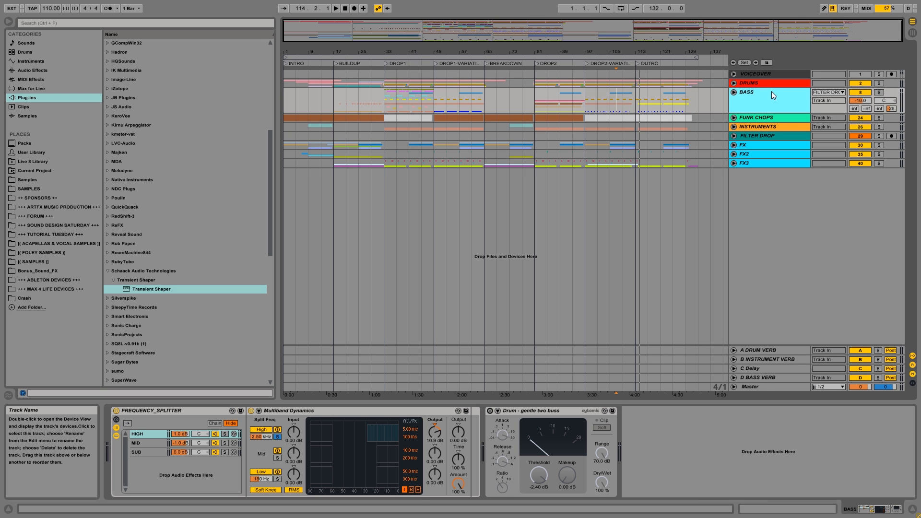
click(747, 82)
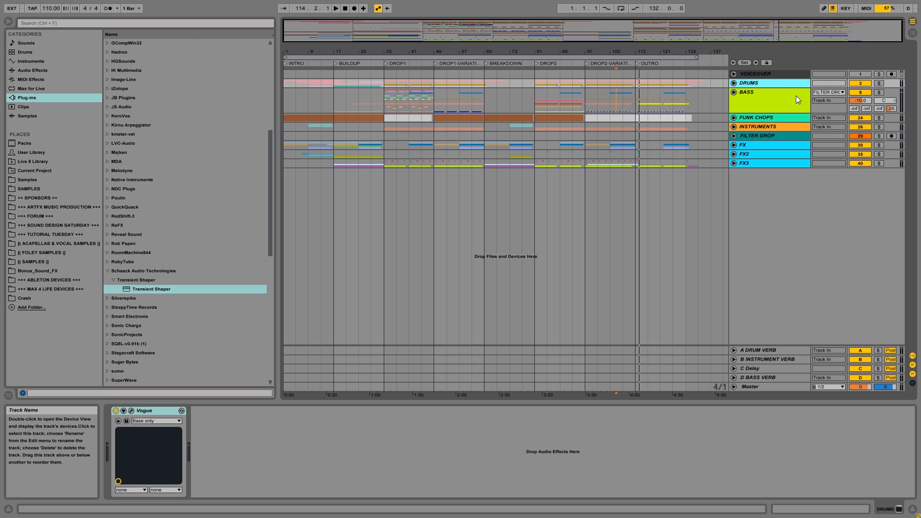
Audition the start of the OUTRO with the FX3 group's Operator track muted, and reactivate the track.
drag(644, 51, 644, 113)
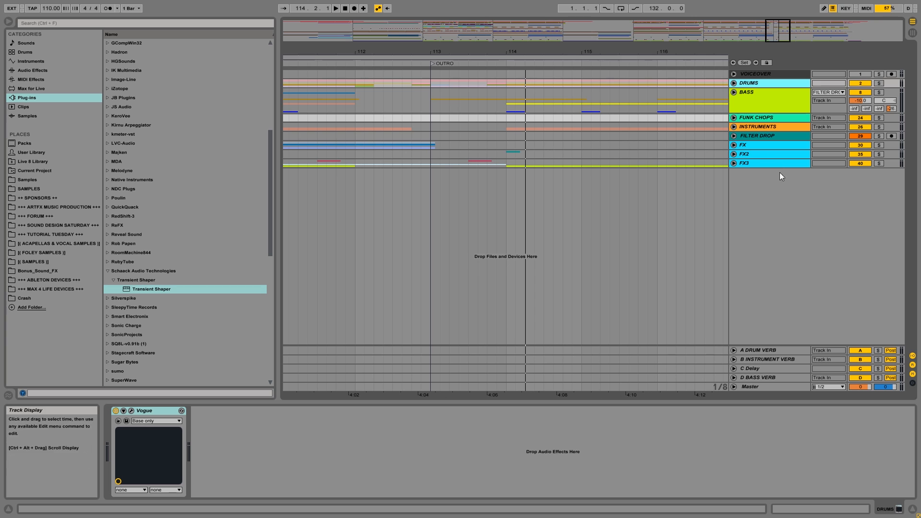
click(733, 154)
click(732, 154)
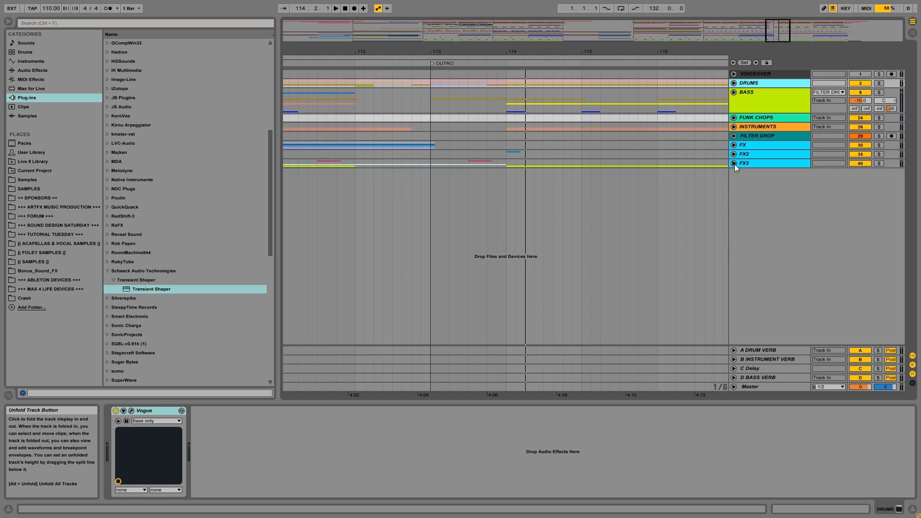
click(734, 163)
click(428, 203)
key(space)
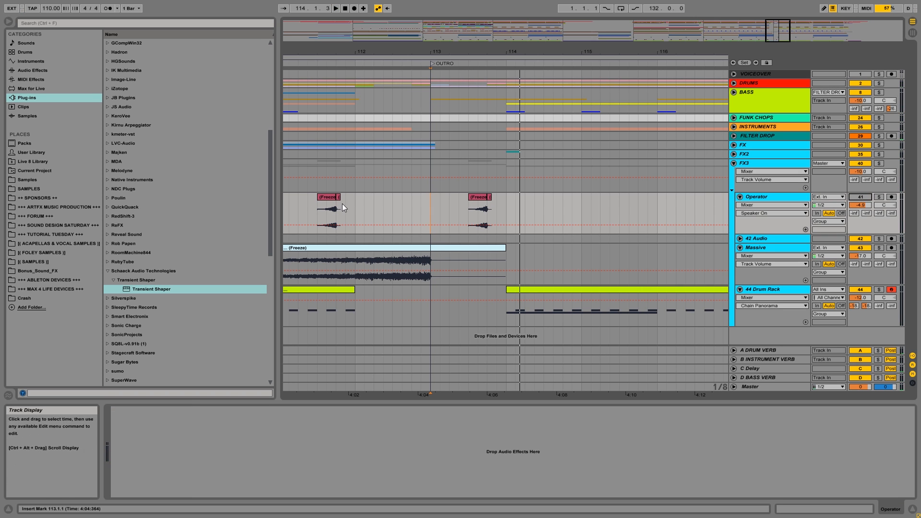
click(408, 208)
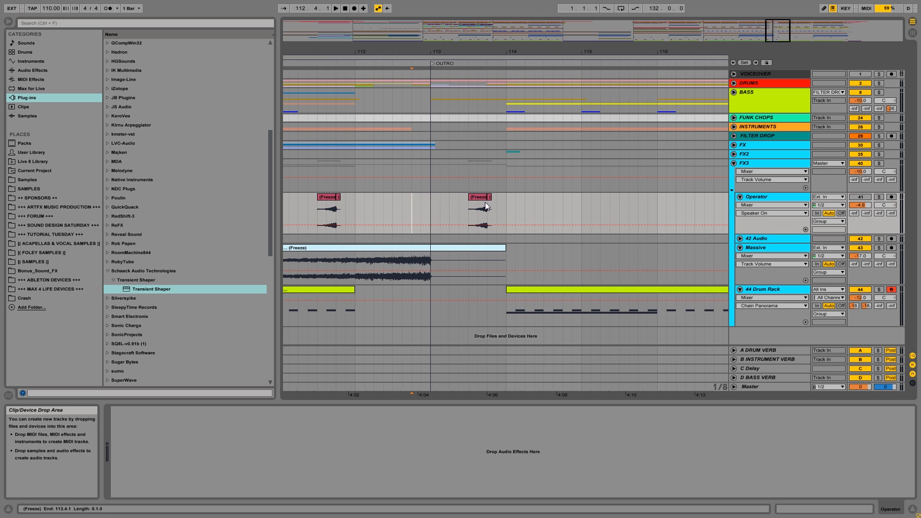
key(space)
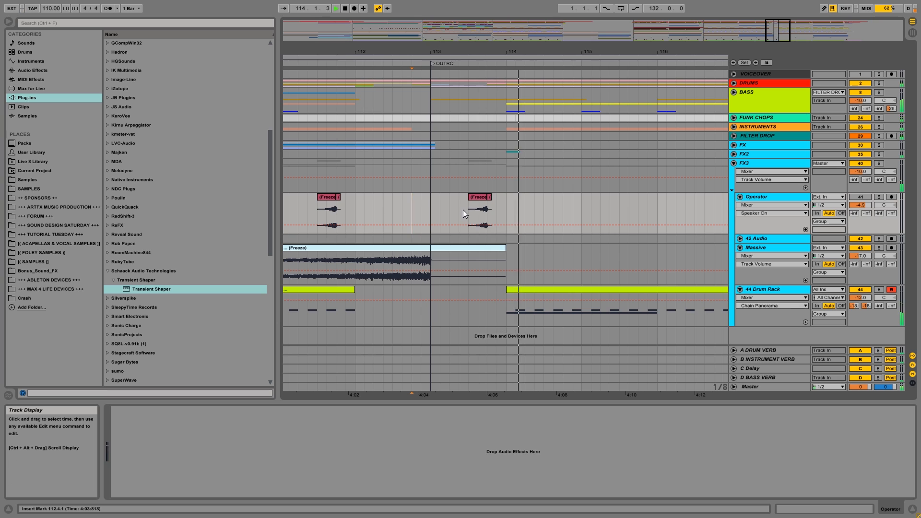
key(space)
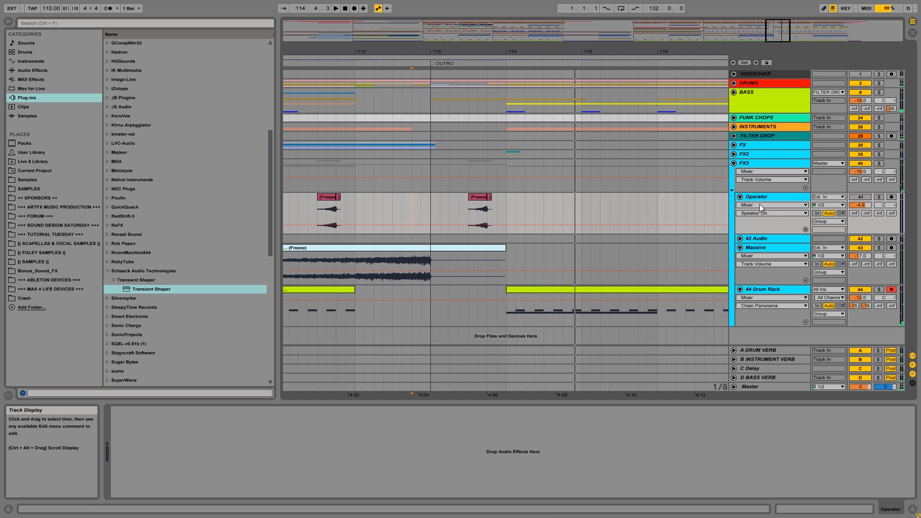
click(858, 196)
Show the Operator track's fades, add a fade-in to the frozen clip just before bar 114, and play it back.
click(758, 206)
click(747, 219)
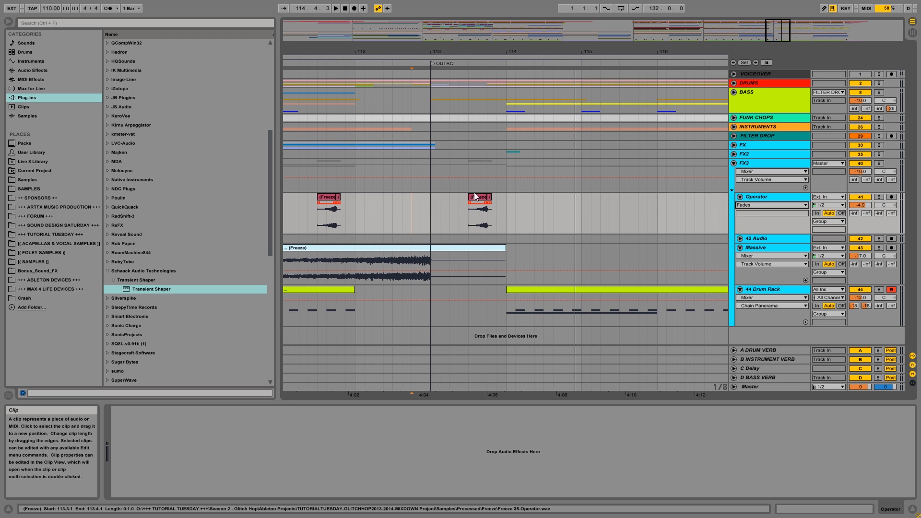
drag(485, 47, 500, 129)
drag(502, 191, 549, 202)
click(398, 210)
key(space)
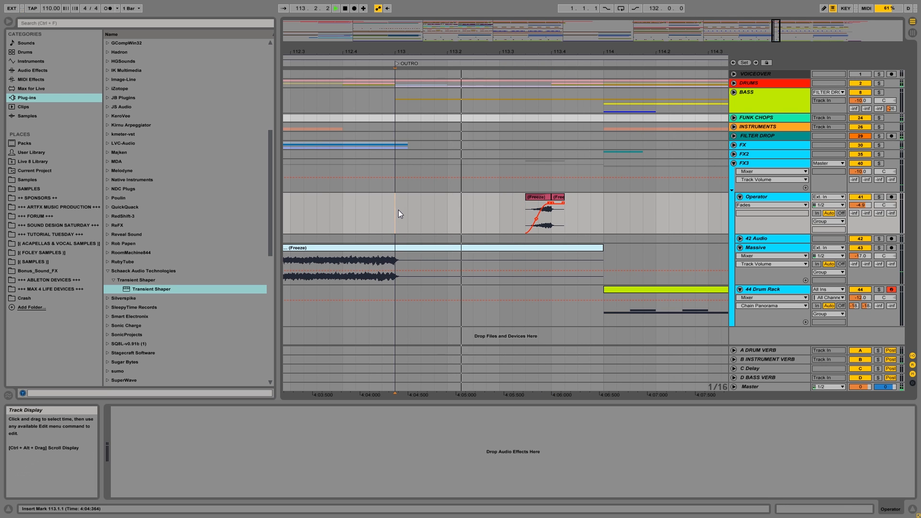
Show the whole arrangement again and solo the 44 Drum Rack track in the FX3 group during playback.
drag(413, 51, 638, 53)
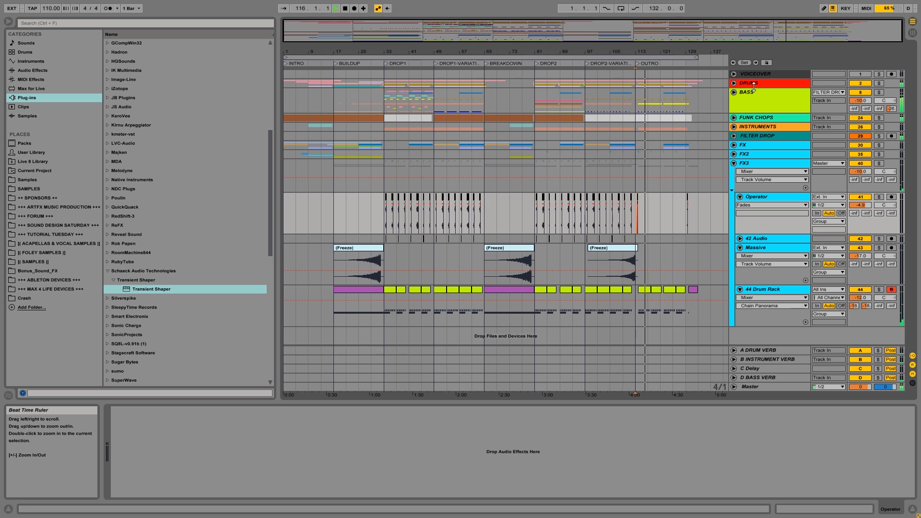
click(735, 163)
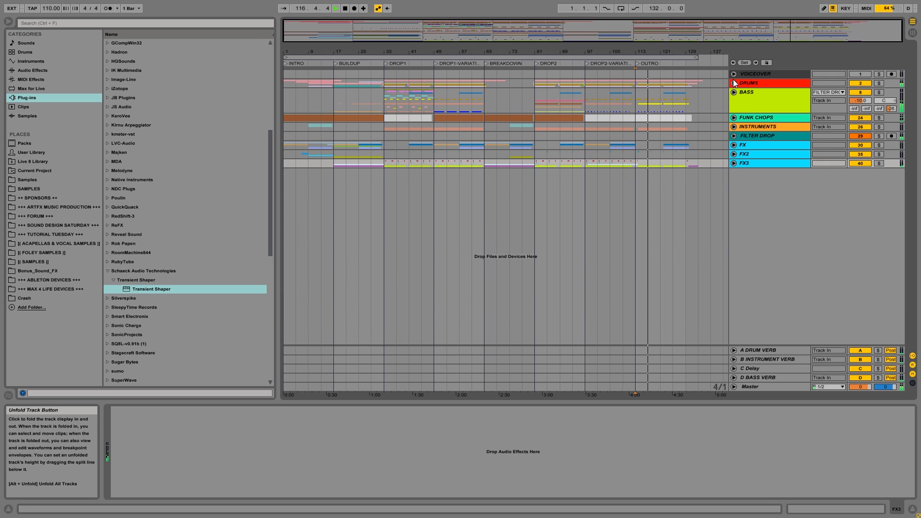
click(734, 163)
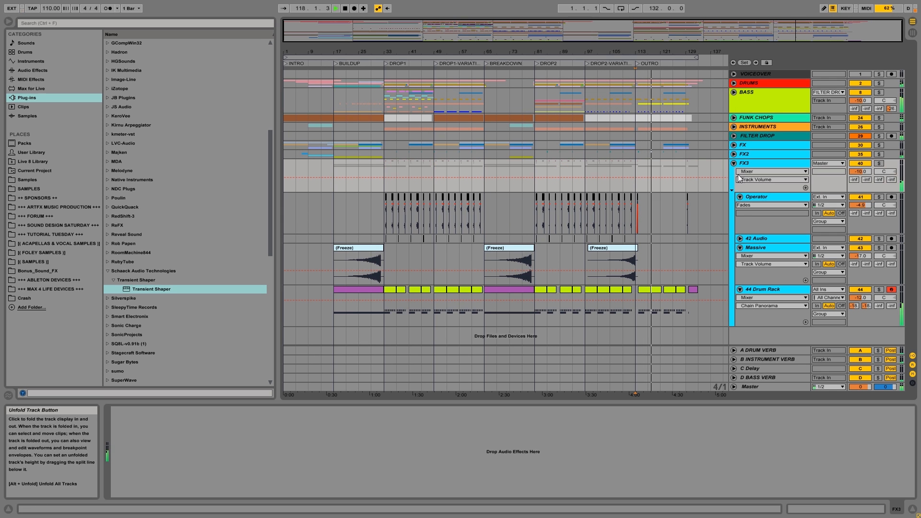
click(879, 290)
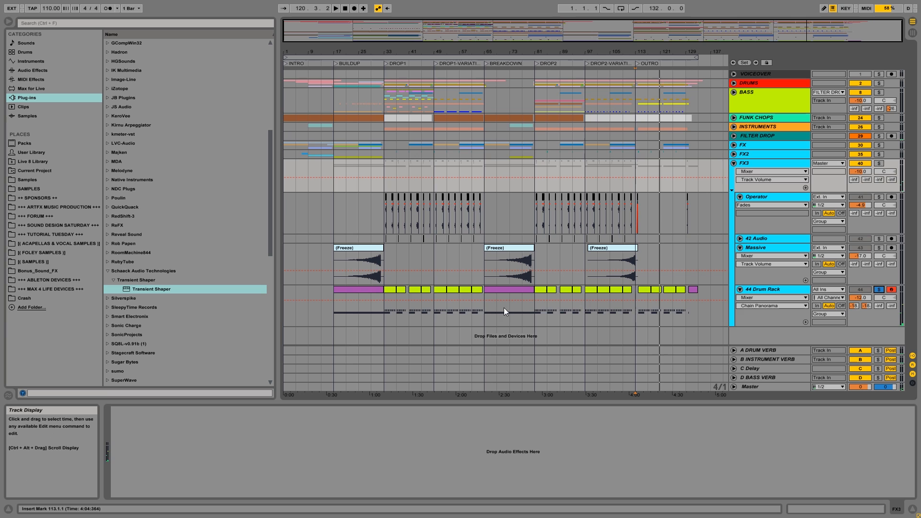
Audition the 44 Drum Rack at BREAKDOWN and OUTRO, end its solo, and raise the ride 8 chain's volume to 0.0 dB.
click(488, 309)
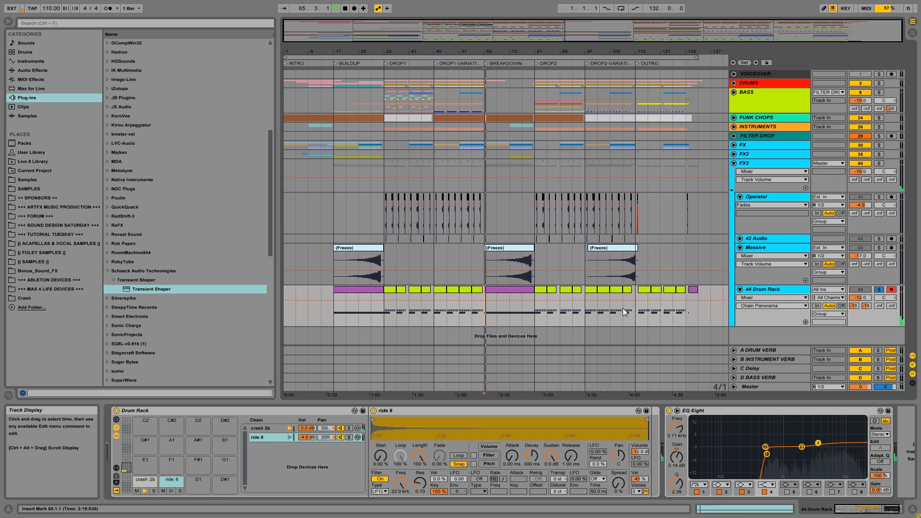
click(638, 306)
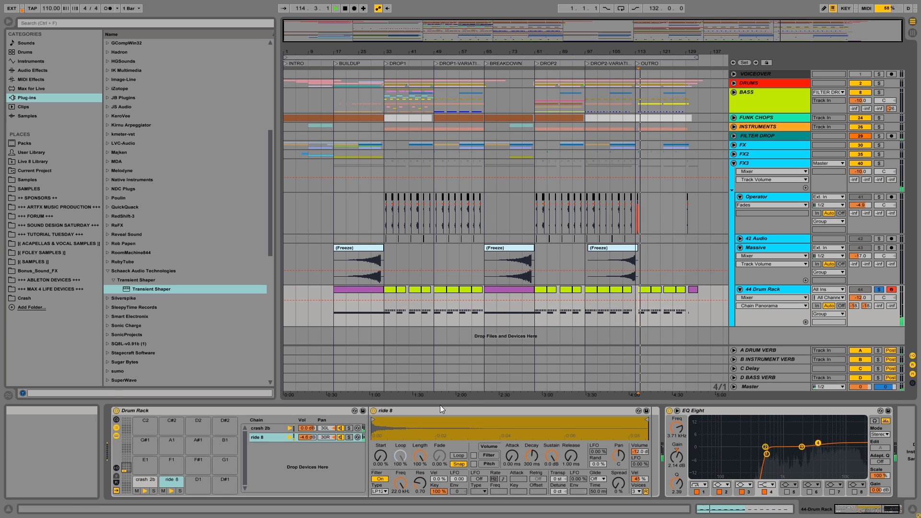
drag(315, 437, 316, 434)
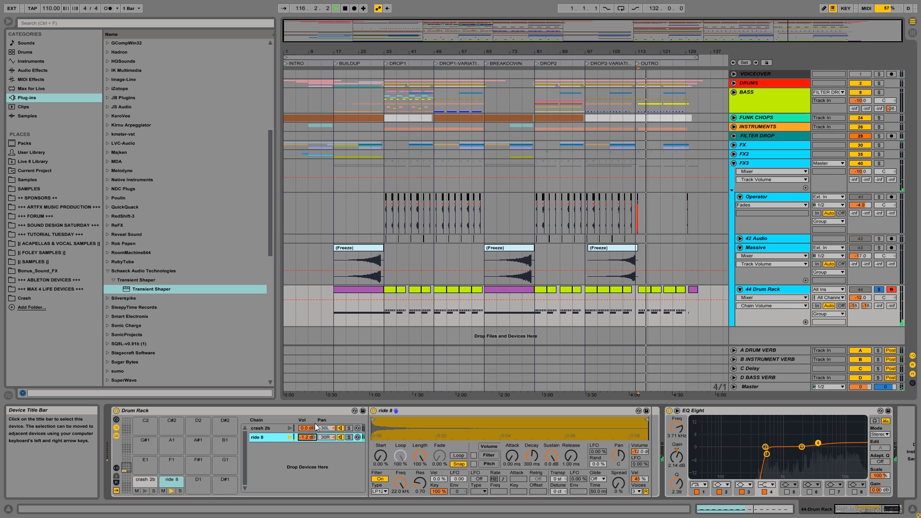
click(881, 290)
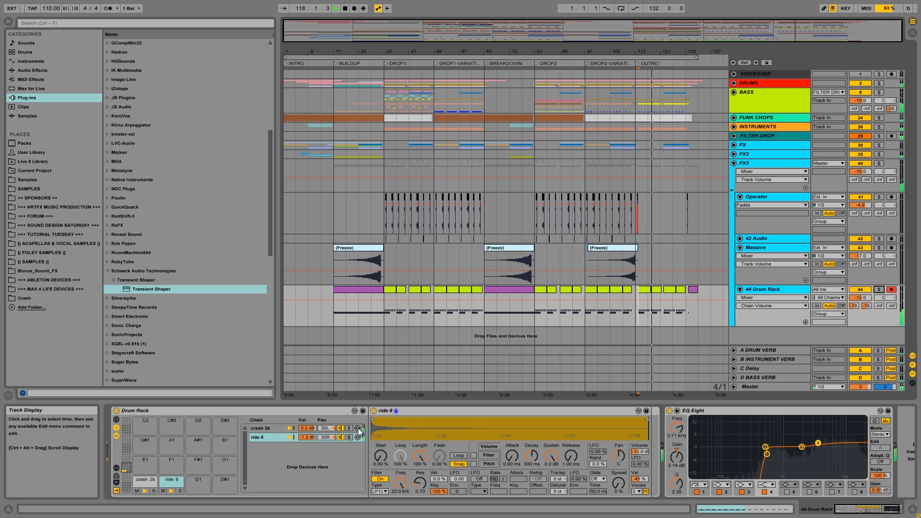
drag(307, 437, 307, 430)
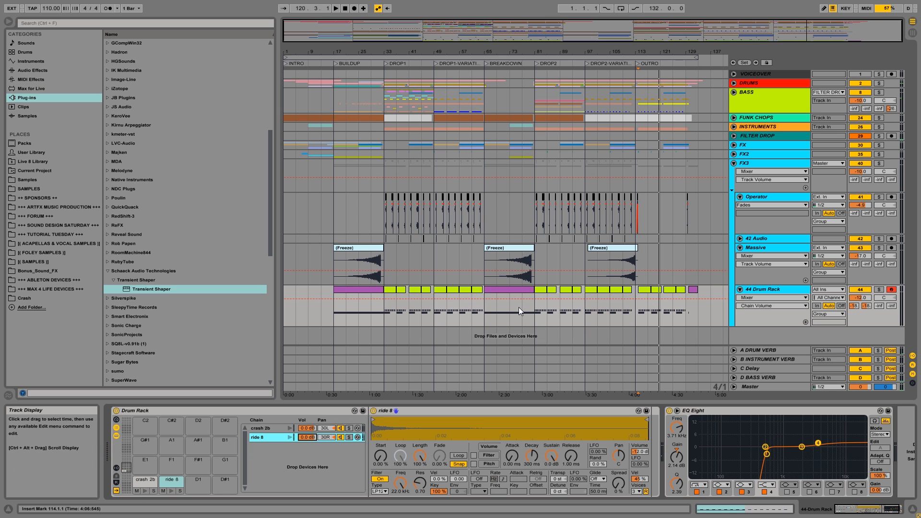
Raise the 44 Drum Rack track's volume to -10.0 and audition it at DROP2 and just before the OUTRO.
click(533, 306)
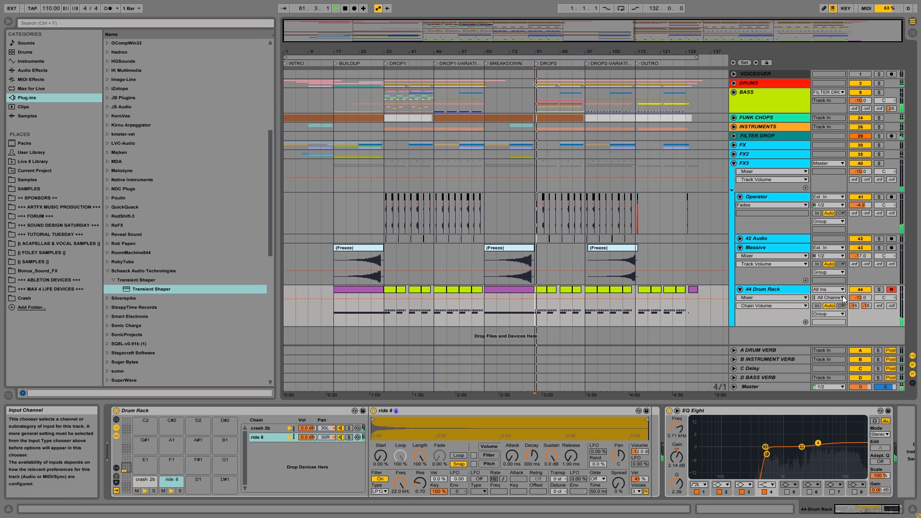
drag(866, 299, 865, 297)
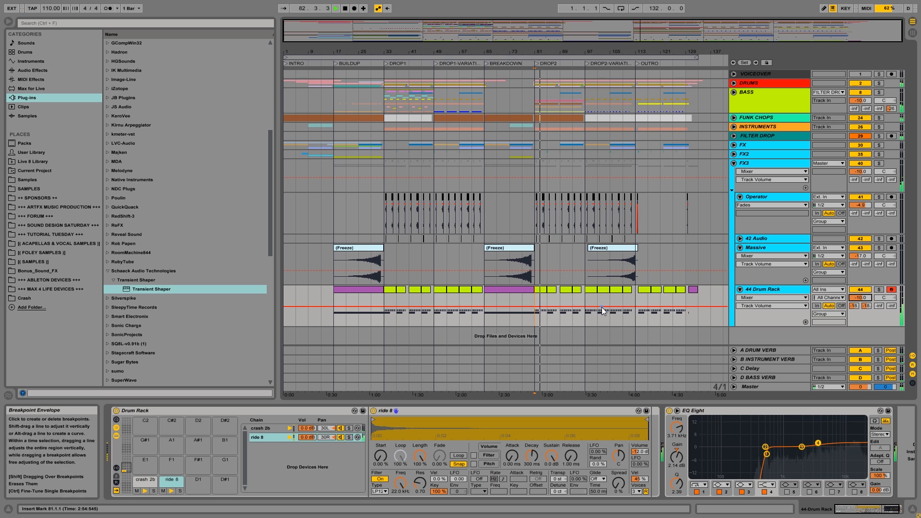
click(632, 300)
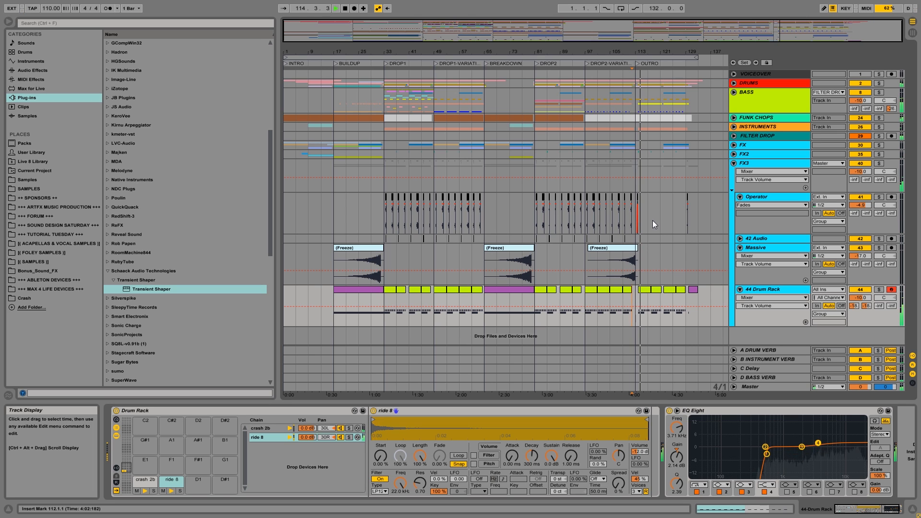
Collapse the 44 Drum Rack and Massive tracks and the FX3 group, and show the whole arrangement.
click(741, 289)
click(739, 247)
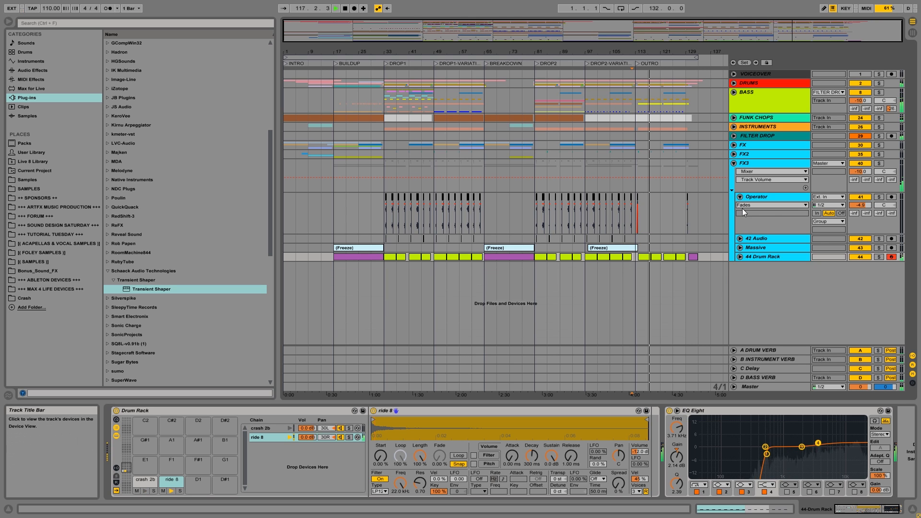
drag(648, 51, 559, 56)
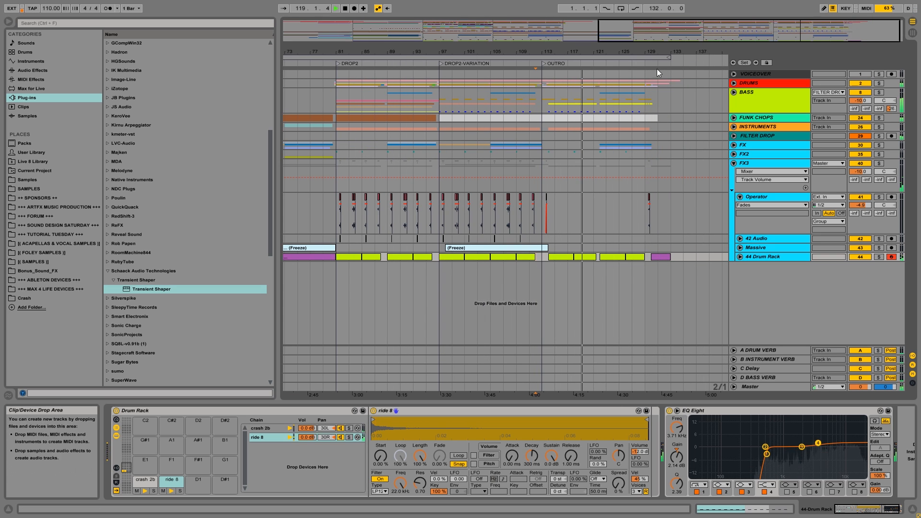
click(733, 163)
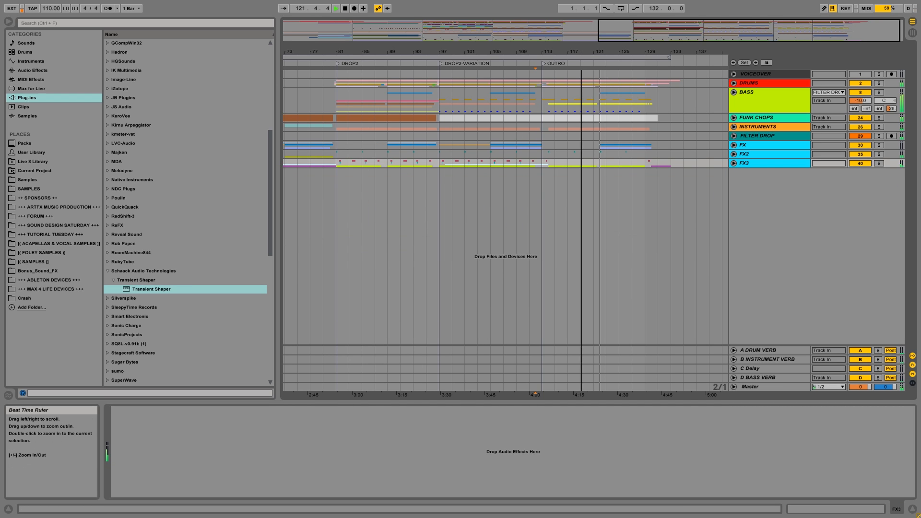
double_click(656, 50)
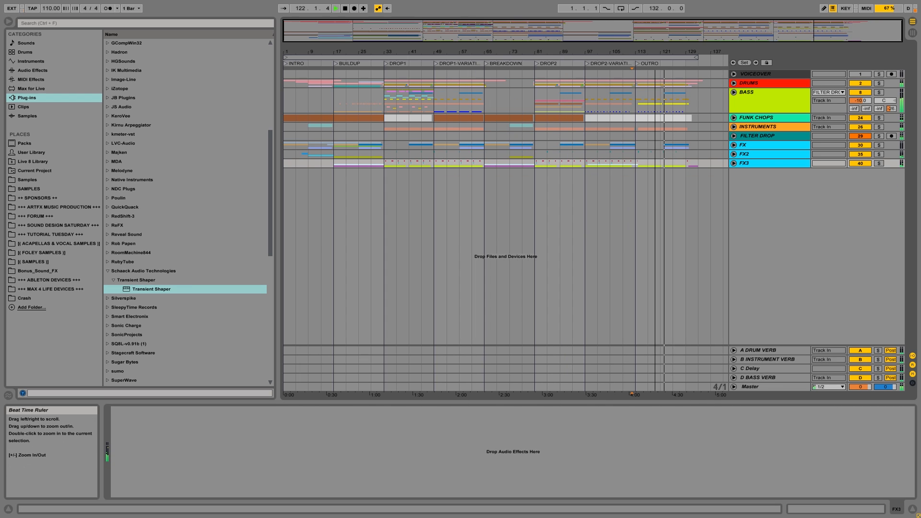
Solo the DRUMS group and add the Transient Shaper plug-in after Vogue in its device chain.
click(757, 82)
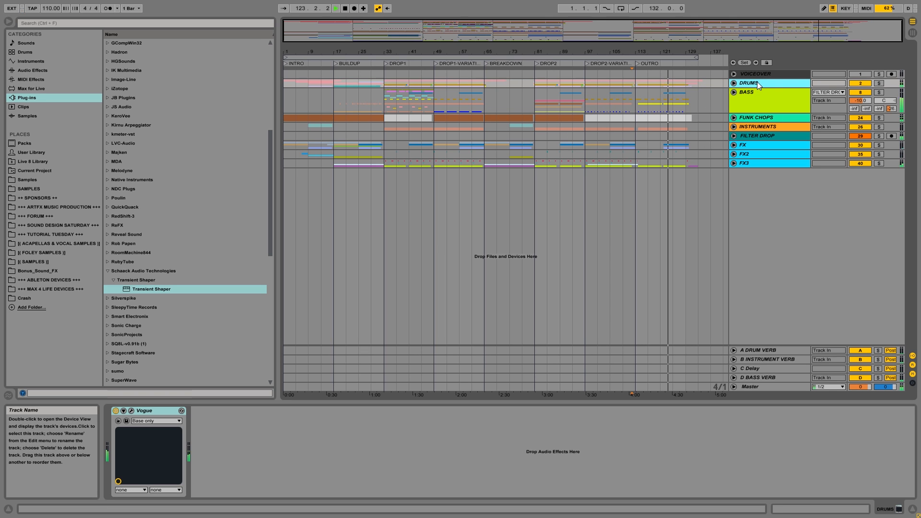
click(879, 83)
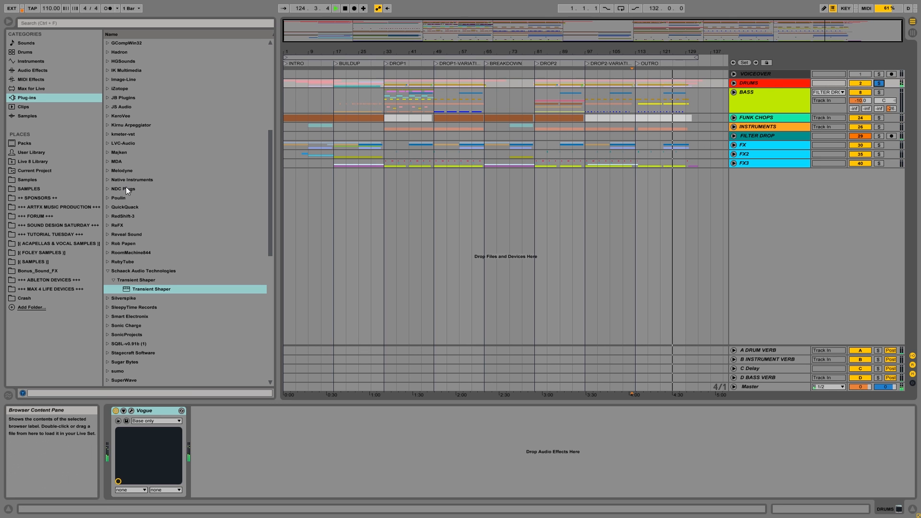
drag(137, 288, 235, 419)
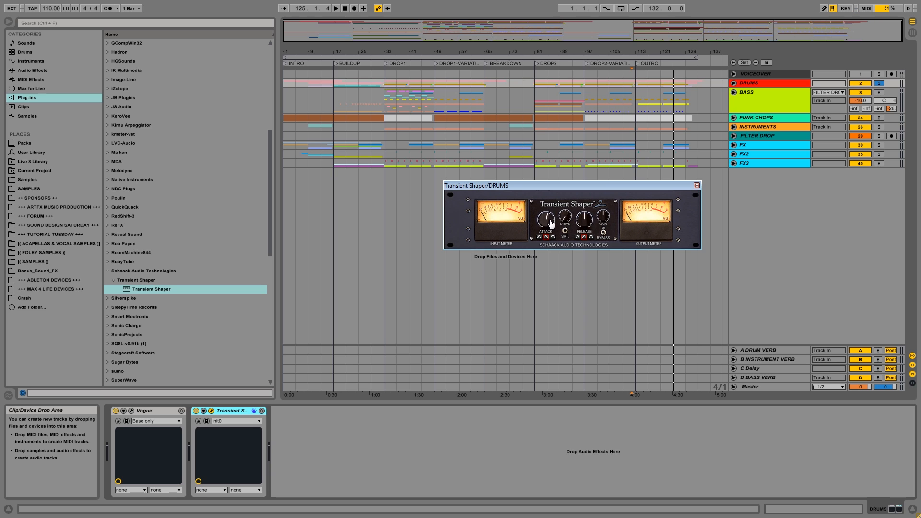
Compare the soloed DRUMS in the OUTRO with the Transient Shaper off and on, and return to the full mix.
key(space)
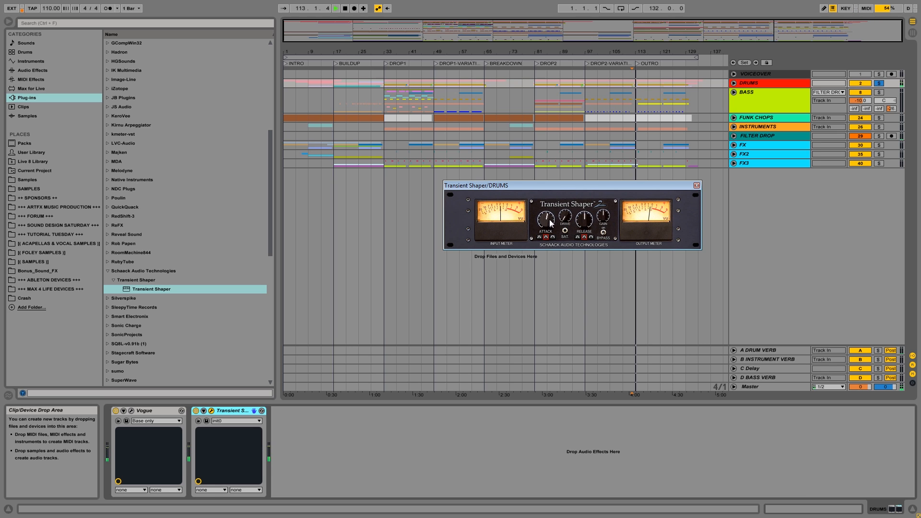
click(196, 411)
click(196, 411)
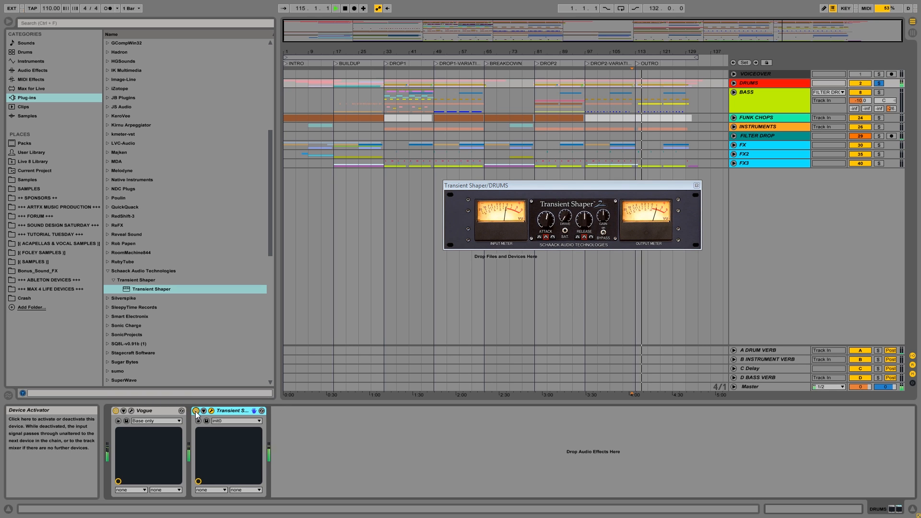
click(879, 83)
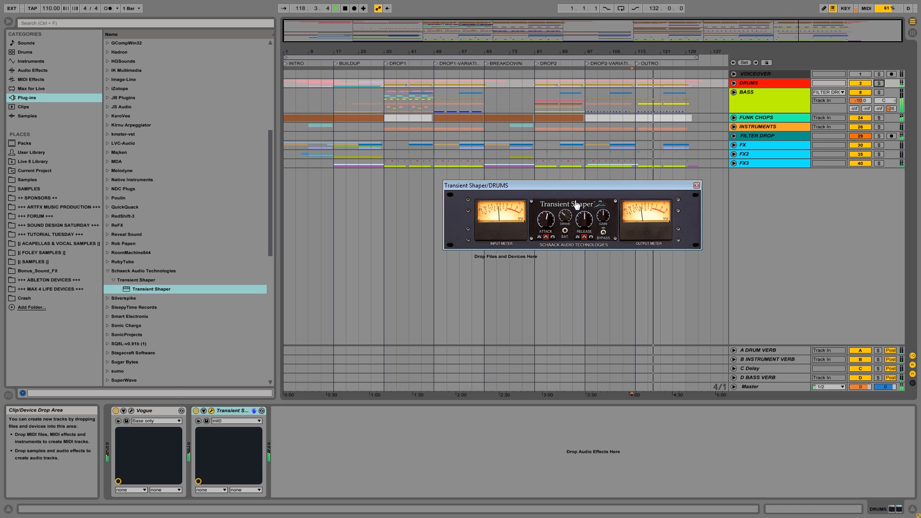
Adjust the Drive of the DRUMS Transient Shaper and move the plug-in ahead of Vogue in the device chain.
drag(563, 213, 564, 221)
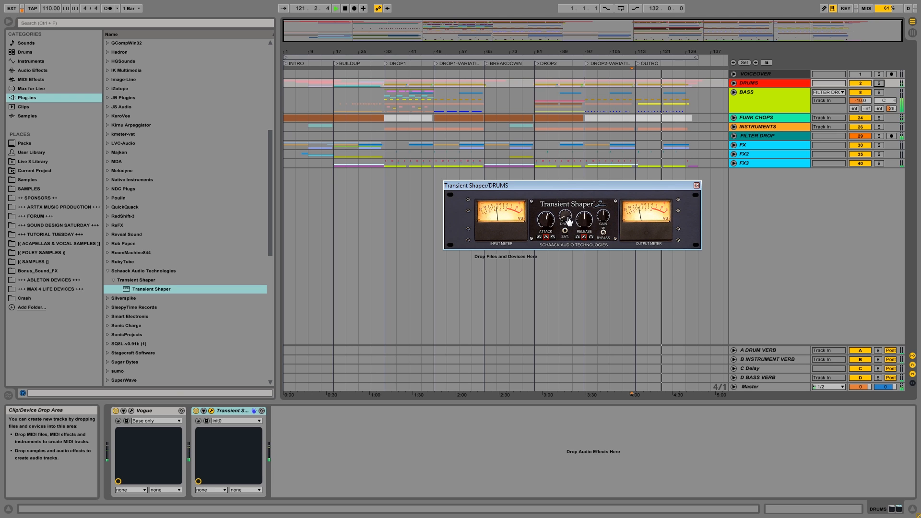
click(697, 186)
key(space)
drag(226, 411, 114, 410)
key(space)
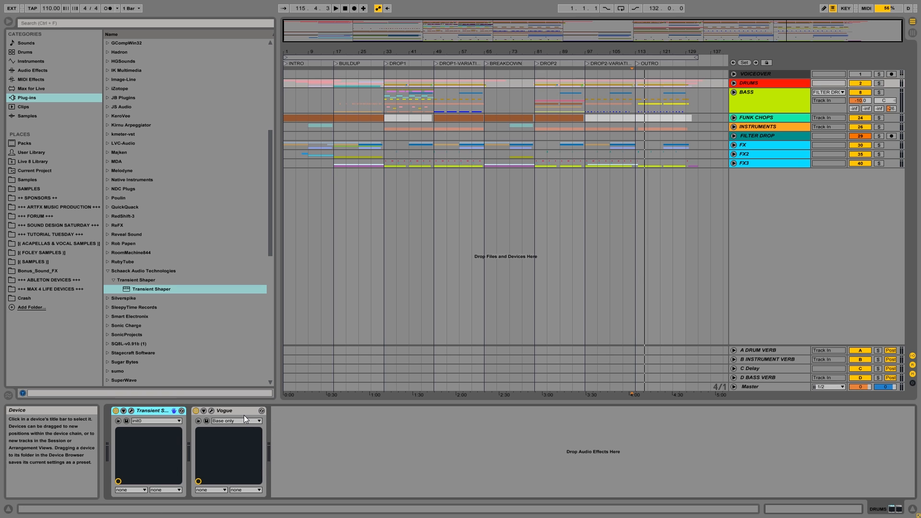
Examine the Vogue plug-in's settings on the DRUMS group and close its window.
click(231, 411)
click(211, 411)
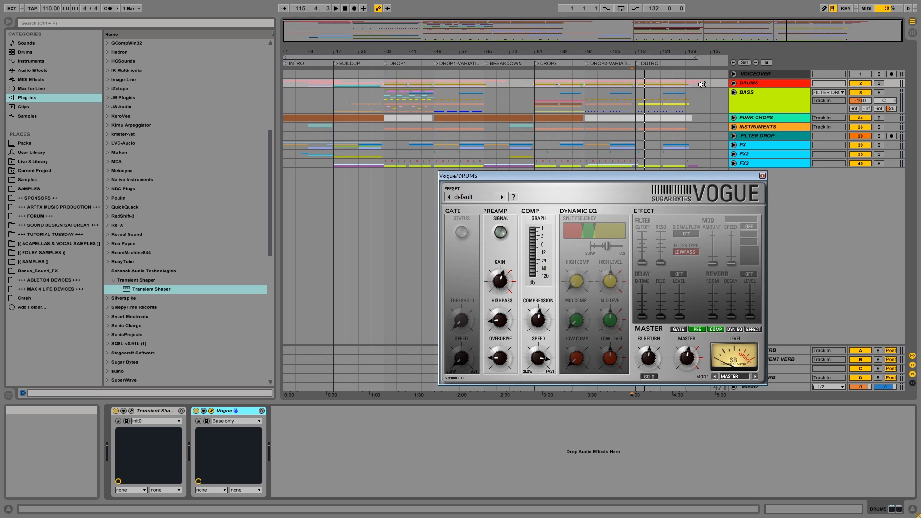
click(763, 176)
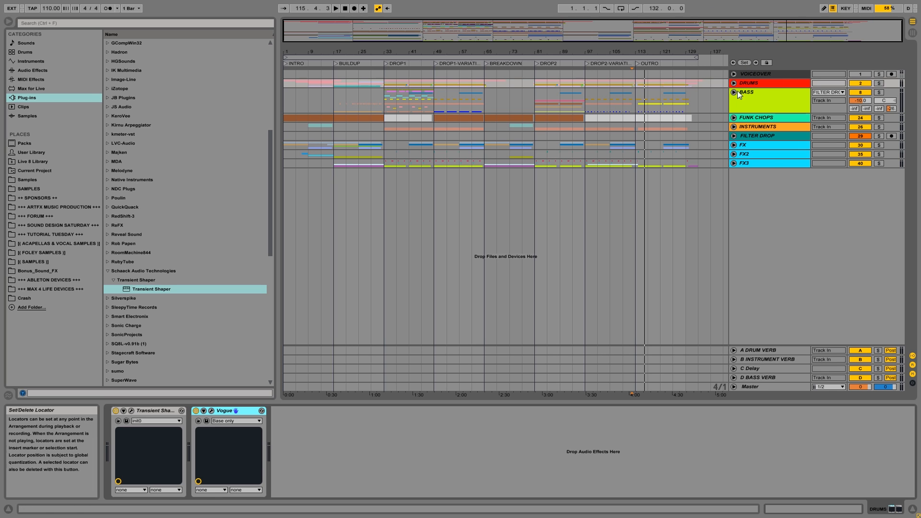
Insert an EQ Eight between Transient Shaper and Vogue on the DRUMS group, soloing the group briefly during OUTRO playback.
key(space)
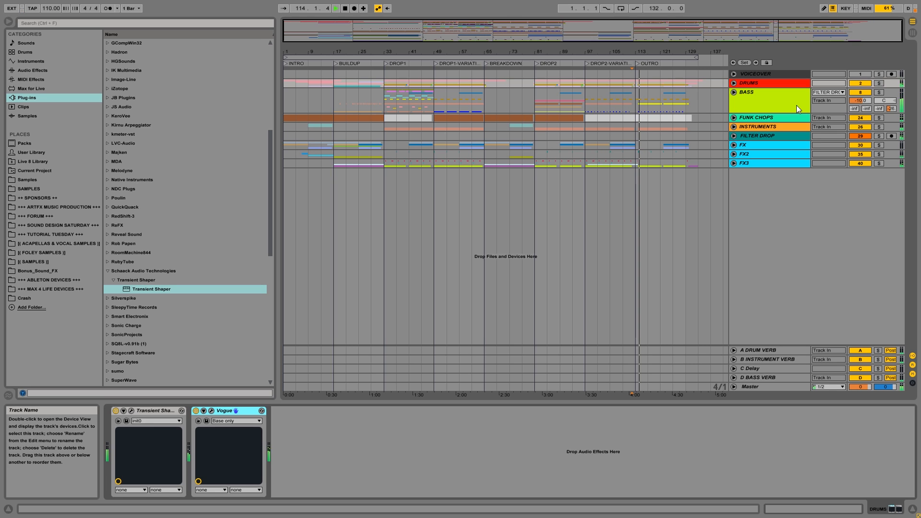
click(747, 82)
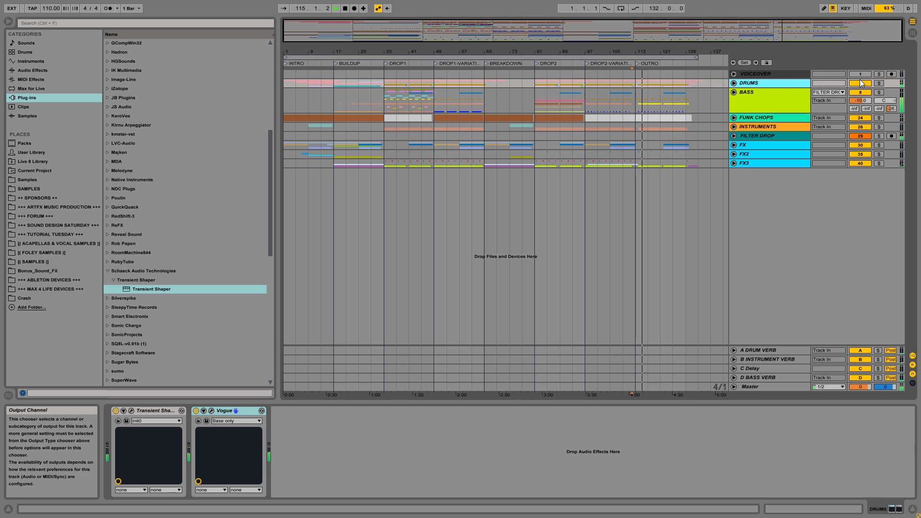
click(883, 84)
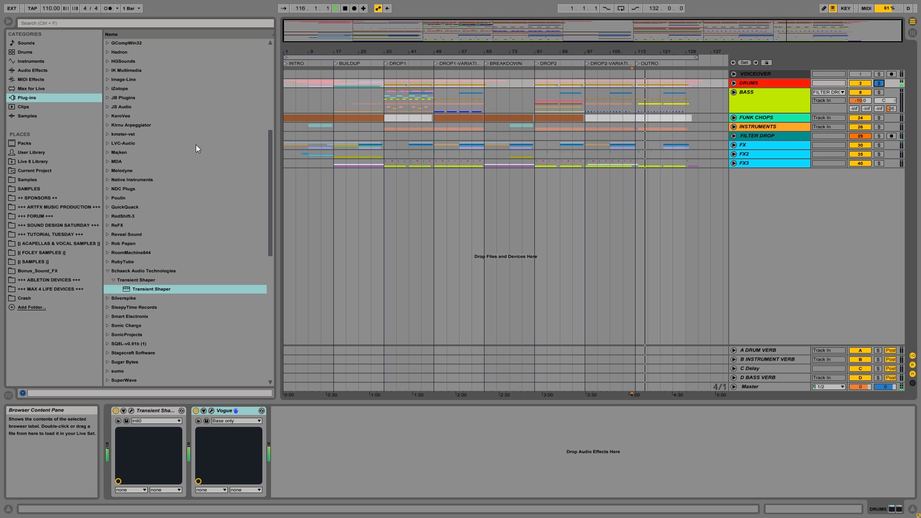
click(28, 71)
mouse_move(140, 134)
mouse_down()
mouse_move(127, 131)
mouse_move(190, 447)
mouse_up()
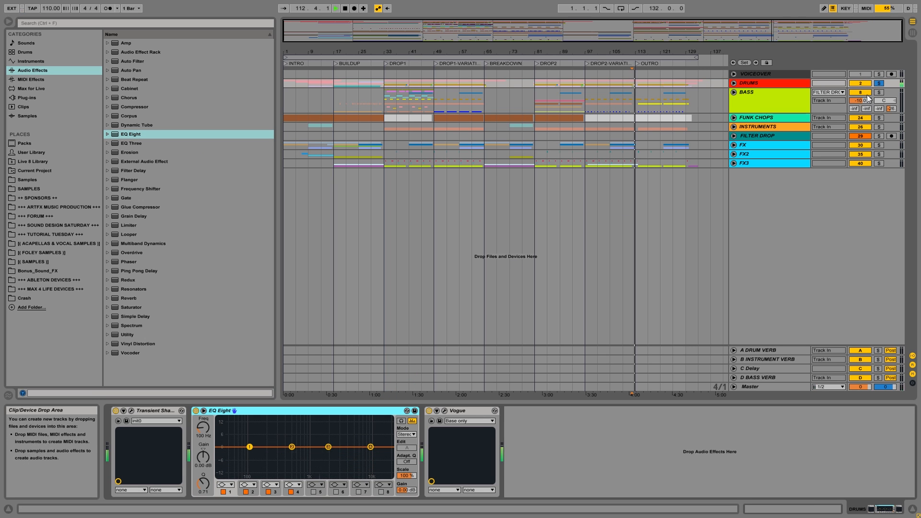
click(879, 84)
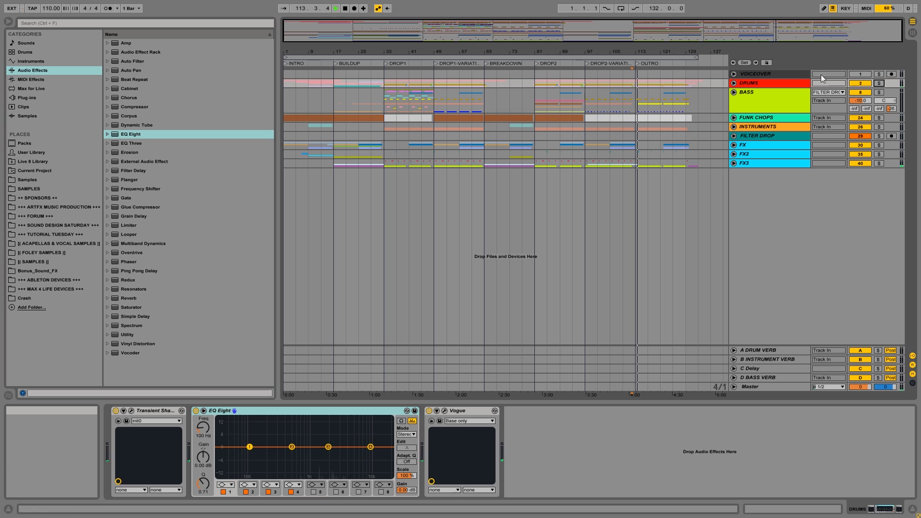
In the DRUMS EQ Eight, boost band 2 by 2.38 dB at 289 Hz with a narrow Q and band 1 by 4.09 dB near 90 Hz.
mouse_move(292, 447)
mouse_down()
mouse_move(386, 440)
mouse_move(277, 444)
mouse_up()
drag(205, 486, 203, 463)
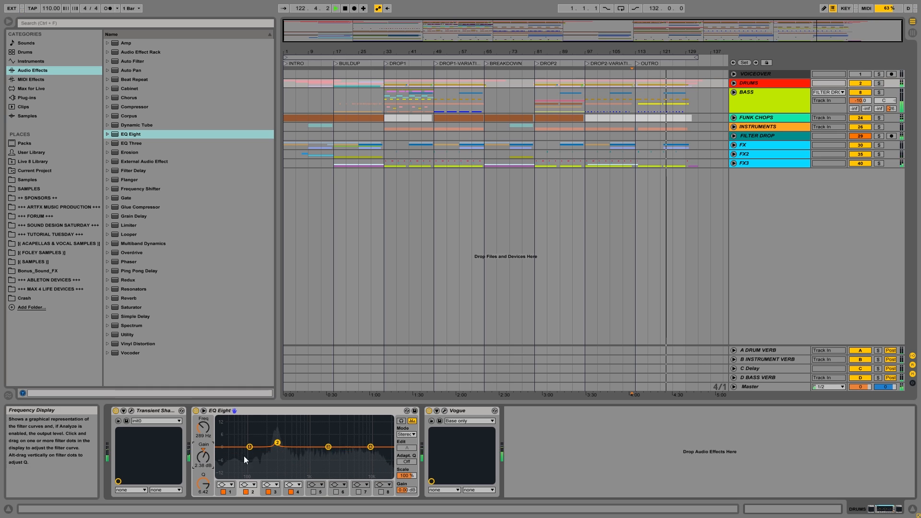
mouse_move(249, 447)
mouse_down()
mouse_move(241, 436)
mouse_move(249, 445)
mouse_move(259, 430)
mouse_move(235, 437)
mouse_up()
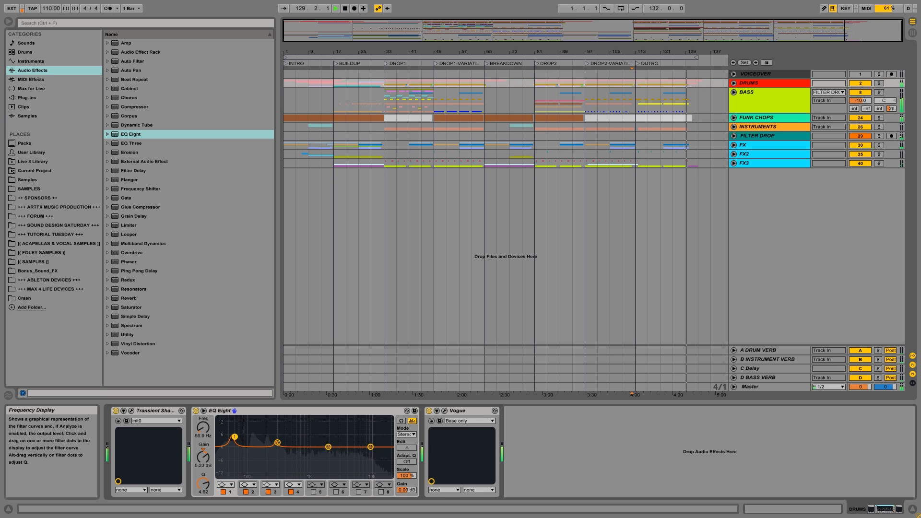
mouse_move(206, 484)
mouse_down()
mouse_move(208, 503)
mouse_move(208, 489)
mouse_up()
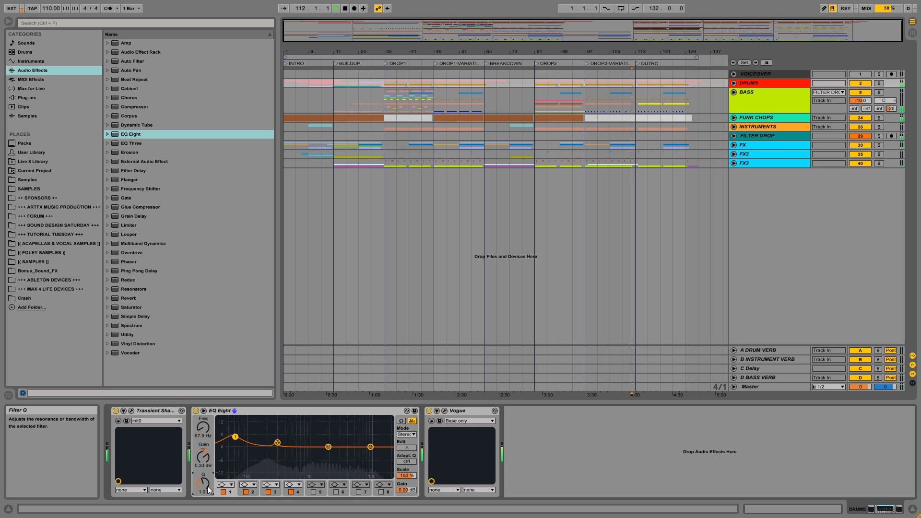
drag(235, 437, 247, 439)
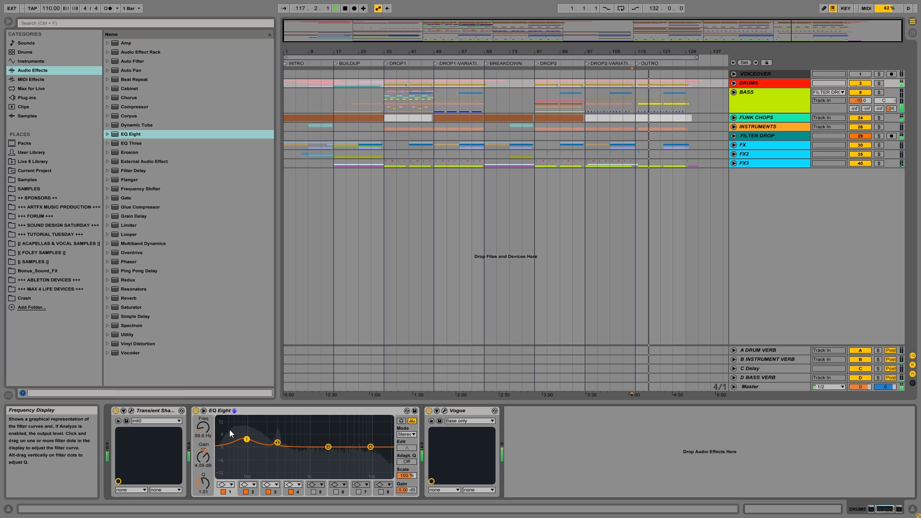
Compare the DRUMS with EQ Eight off and on, and retune band 1 to 50.0 Hz, 3.84 dB gain and a Q of 0.59.
click(197, 411)
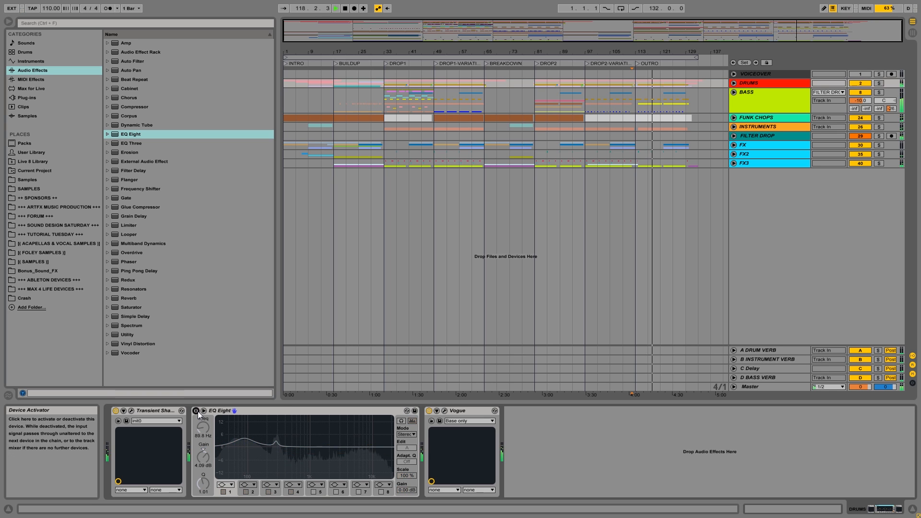
click(197, 411)
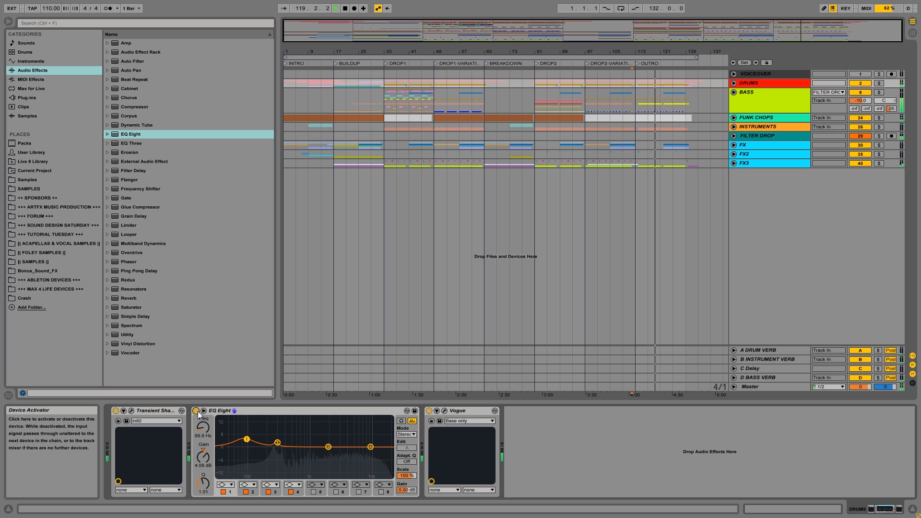
drag(249, 443, 244, 439)
drag(203, 483, 203, 492)
mouse_move(243, 437)
mouse_down()
mouse_move(230, 440)
mouse_move(232, 433)
mouse_move(232, 443)
mouse_up()
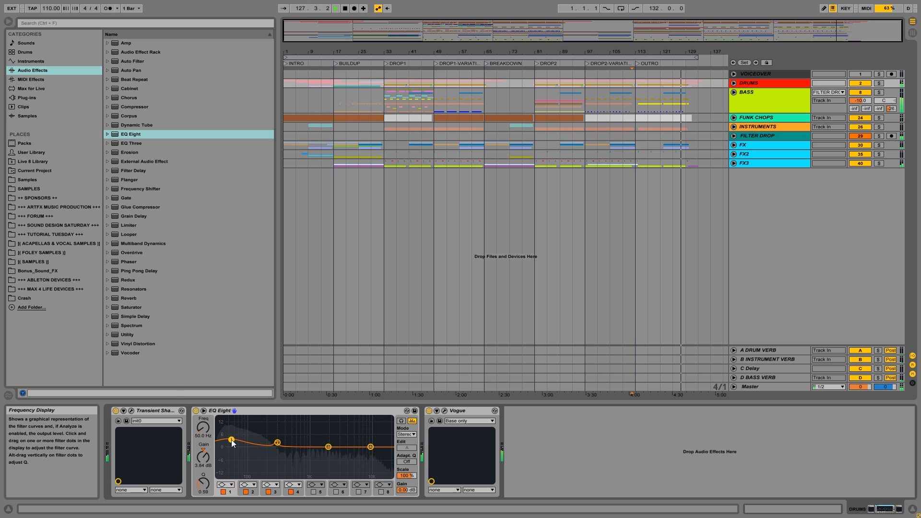
Check the Master's devices and output level in the Session View mixer, stop playback and return to the Arrangement.
click(748, 386)
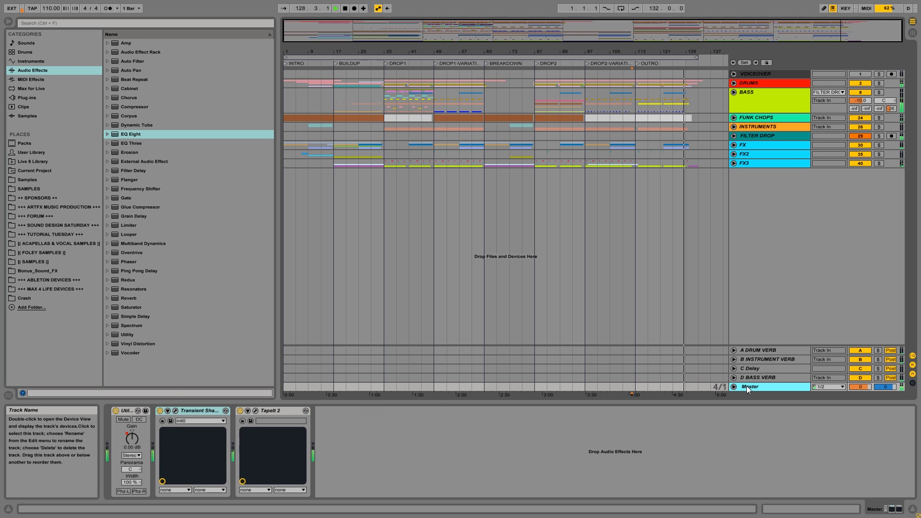
click(914, 34)
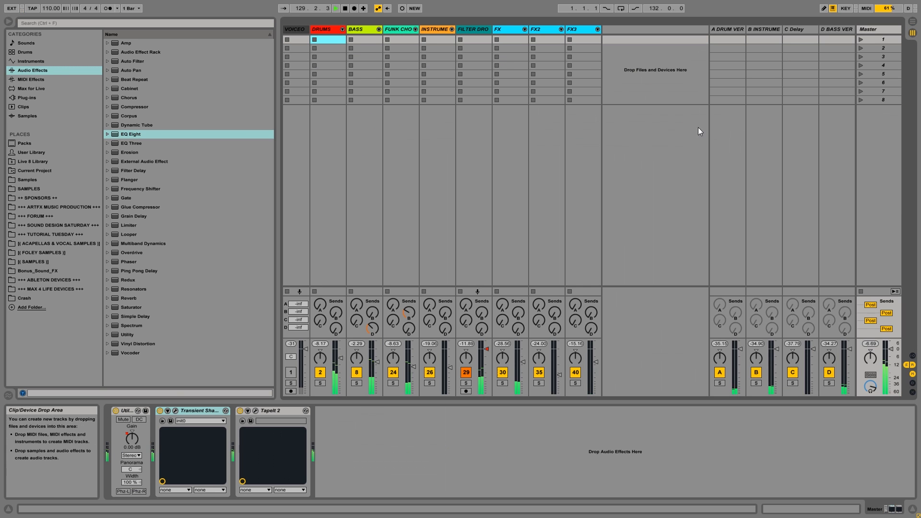
key(space)
click(913, 22)
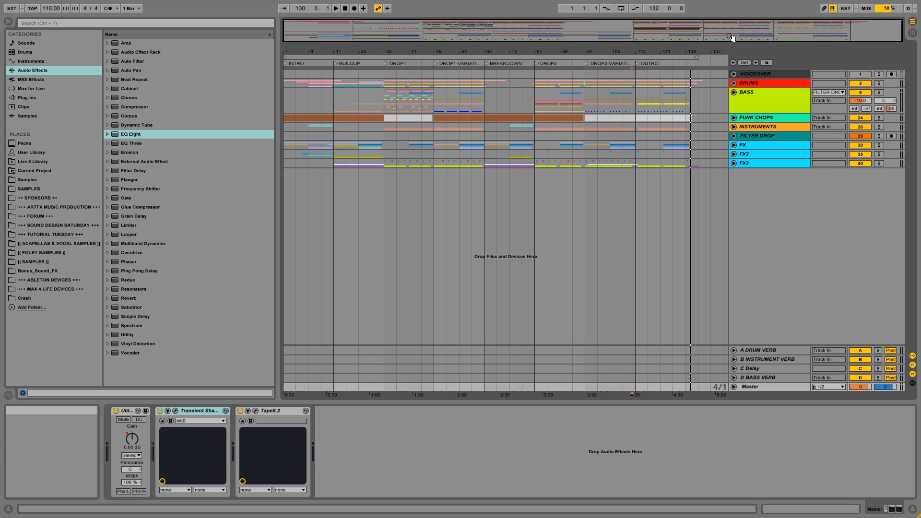
Solo the DRUMS group and compare its EQ Eight off and on during OUTRO playback.
click(742, 83)
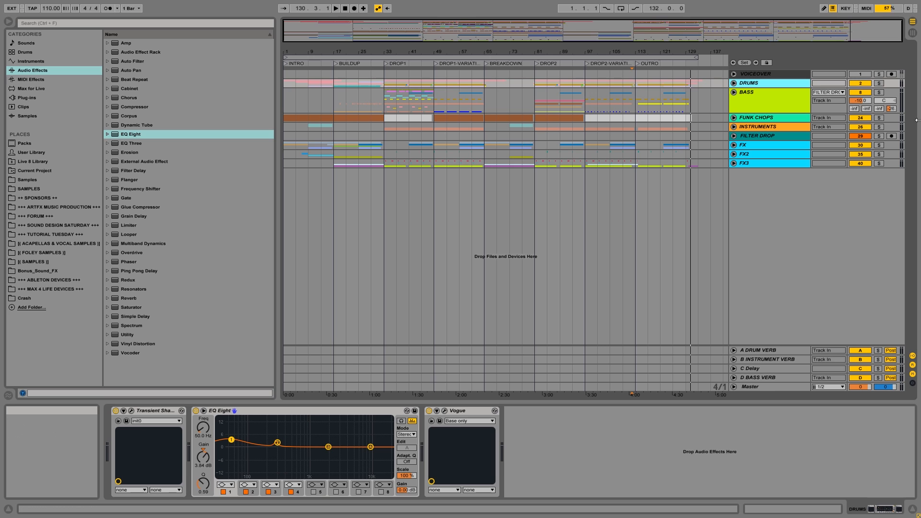
click(879, 83)
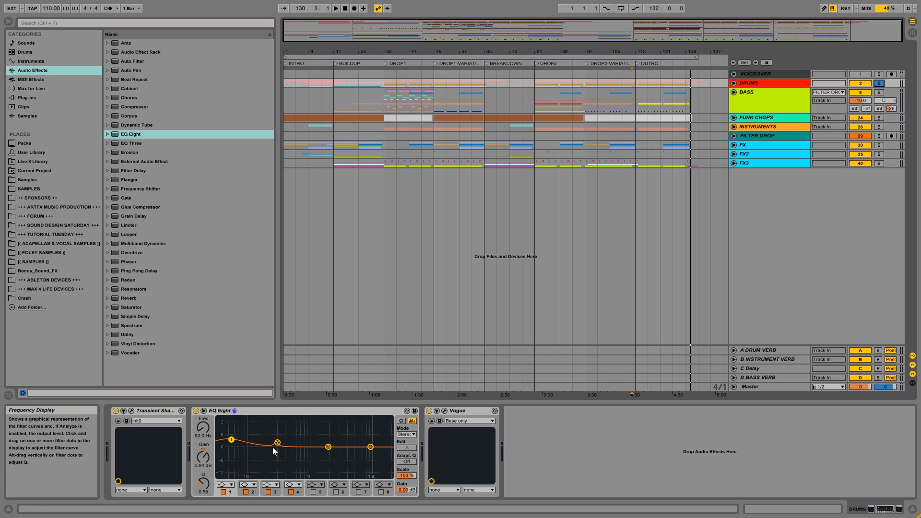
click(761, 83)
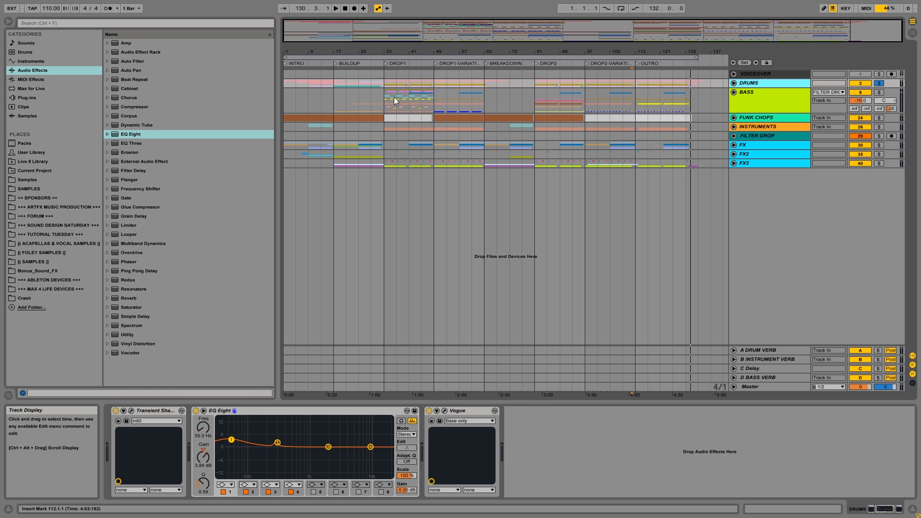
key(space)
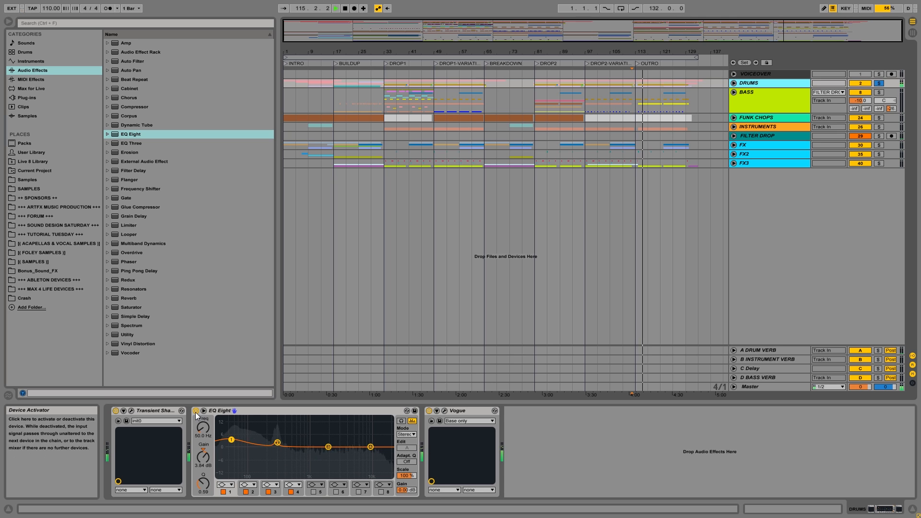
click(196, 411)
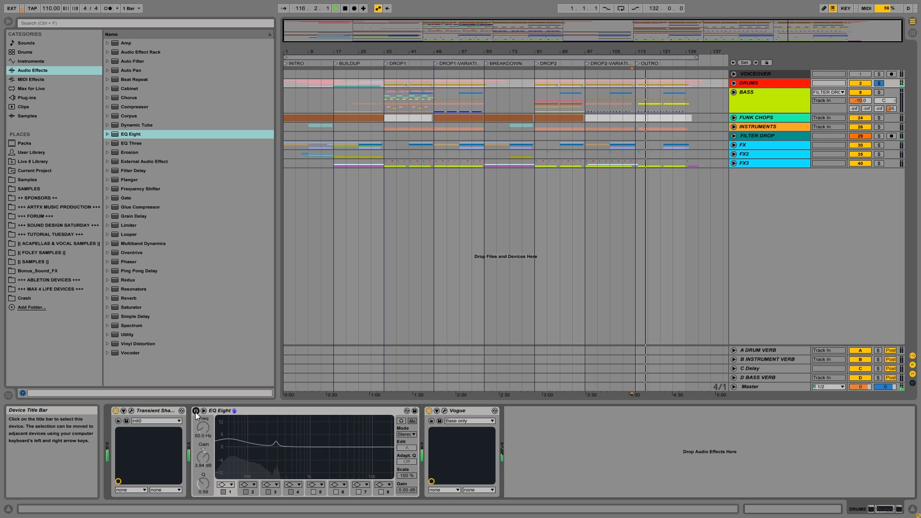
click(196, 411)
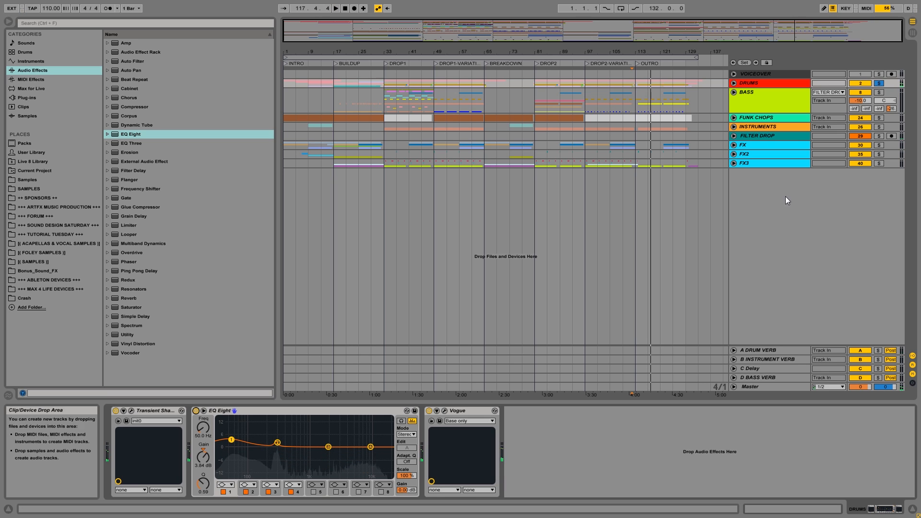
In the DRUMS EQ Eight, cut band 3 by 3.81 dB at 198 Hz with a Q of 4.25.
click(255, 492)
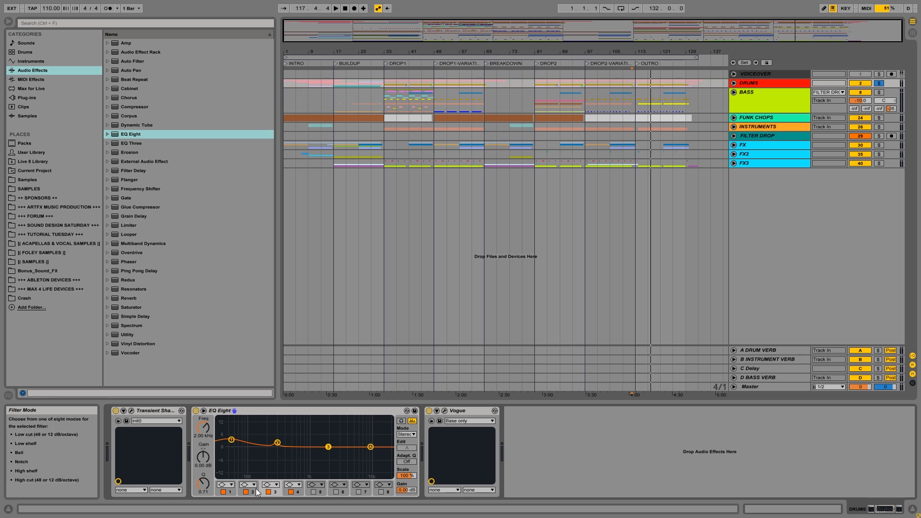
click(273, 485)
click(273, 456)
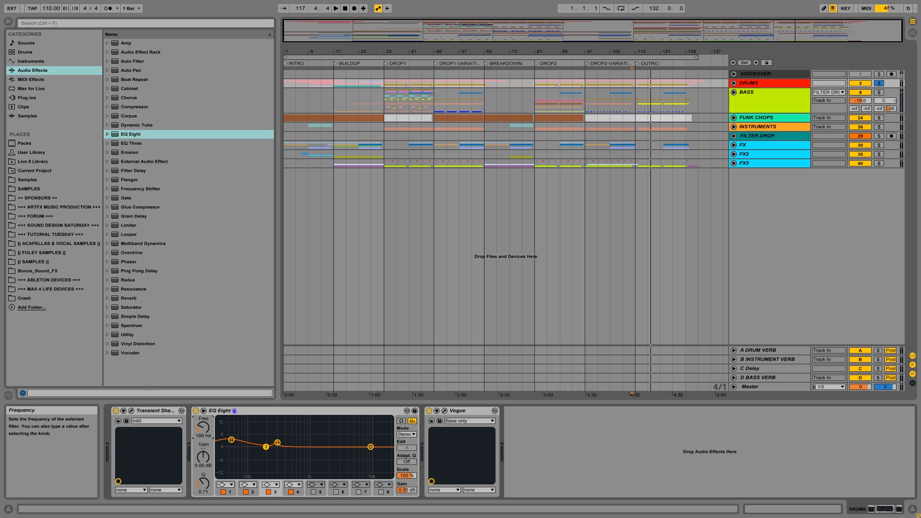
drag(203, 482, 206, 471)
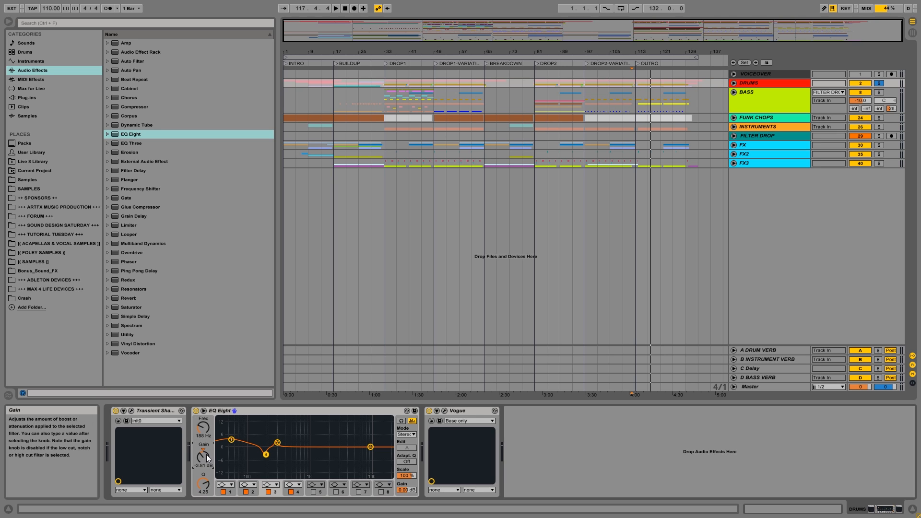
drag(204, 428, 203, 428)
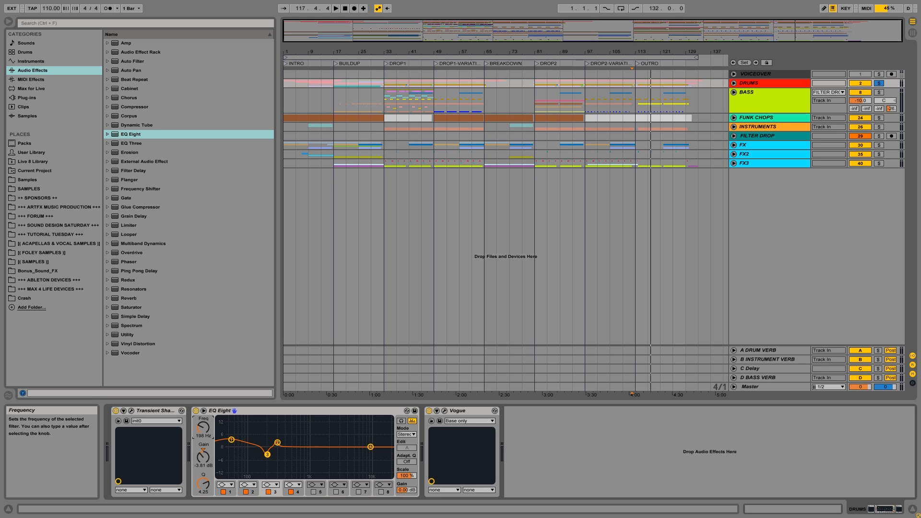
Unsolo the DRUMS during OUTRO playback, compare EQ band 3 off and on, and set its gain to -3.10 dB.
key(space)
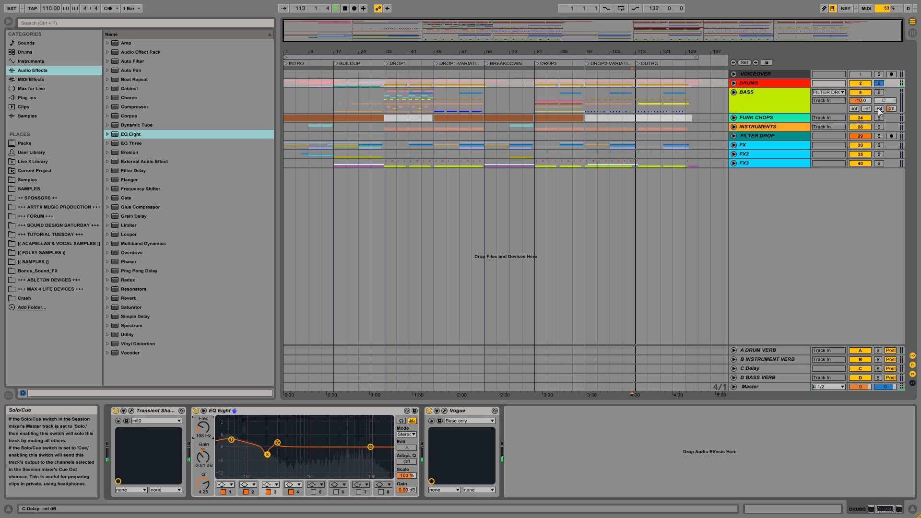
click(879, 83)
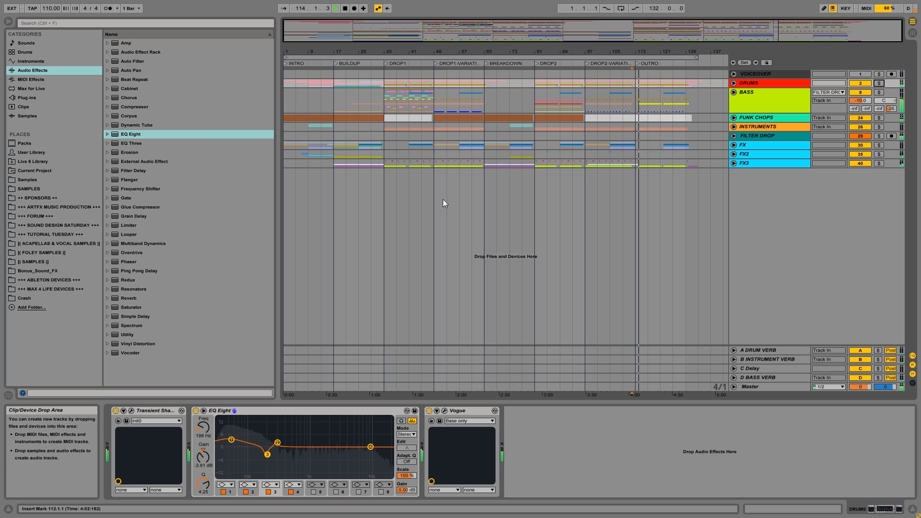
click(268, 492)
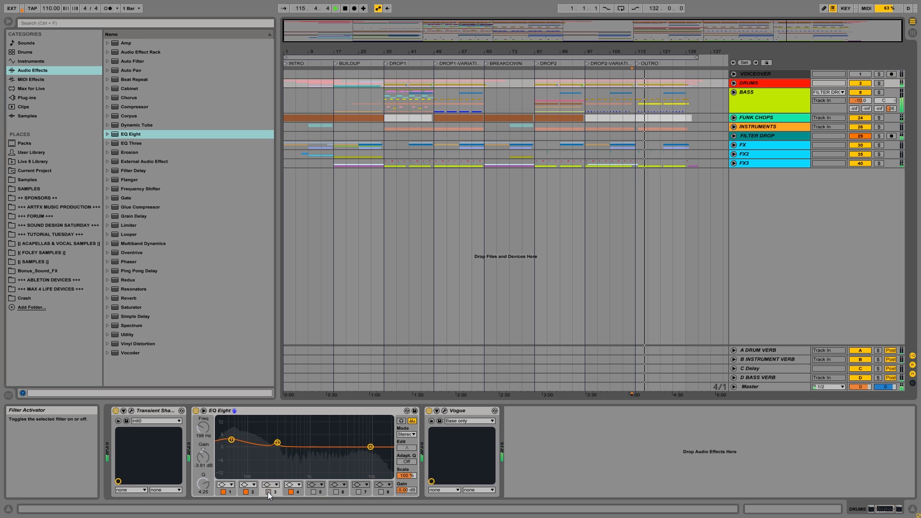
click(268, 492)
drag(203, 457, 203, 494)
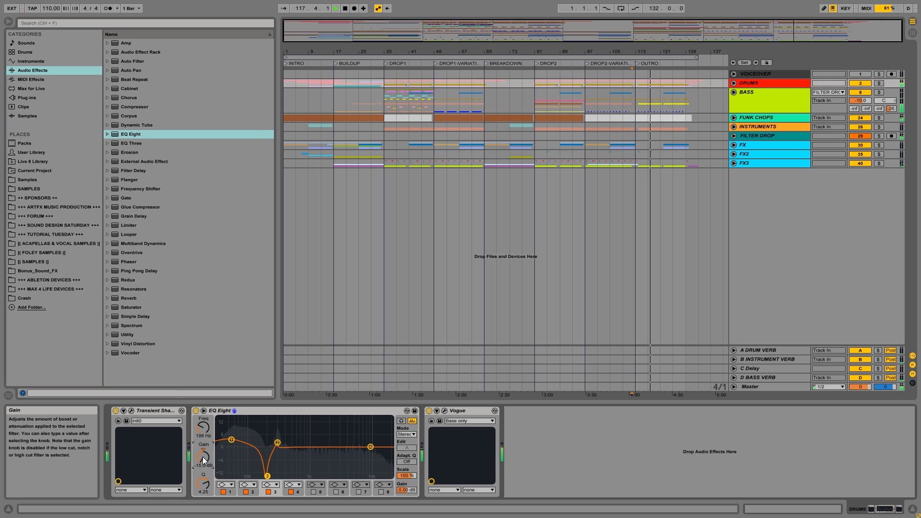
drag(203, 457, 203, 420)
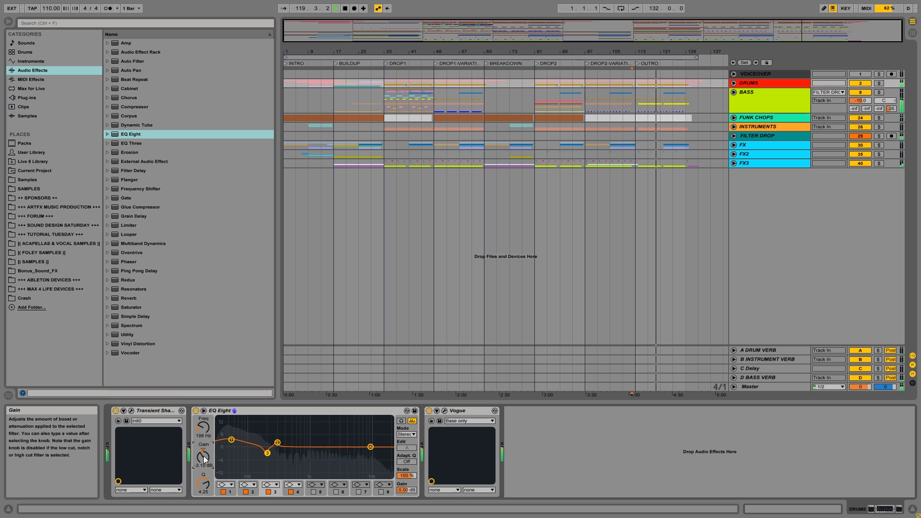
Review the device chains on the DRUMS, BASS, FUNK CHOPS and INSTRUMENTS groups and switch to the Session View.
click(788, 93)
click(782, 82)
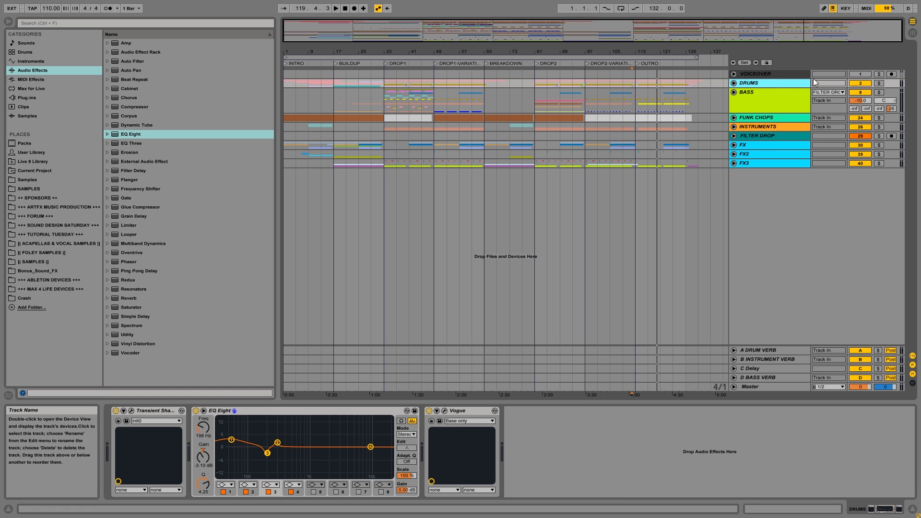
click(748, 93)
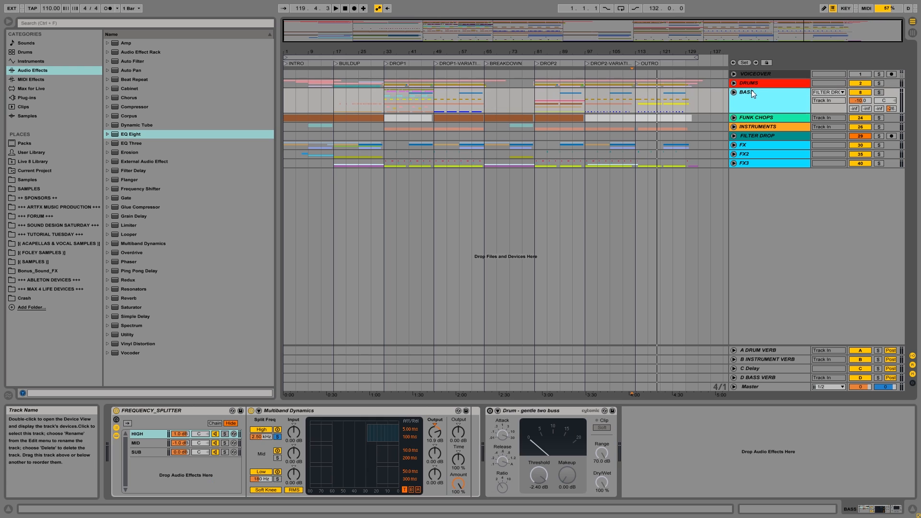
click(771, 118)
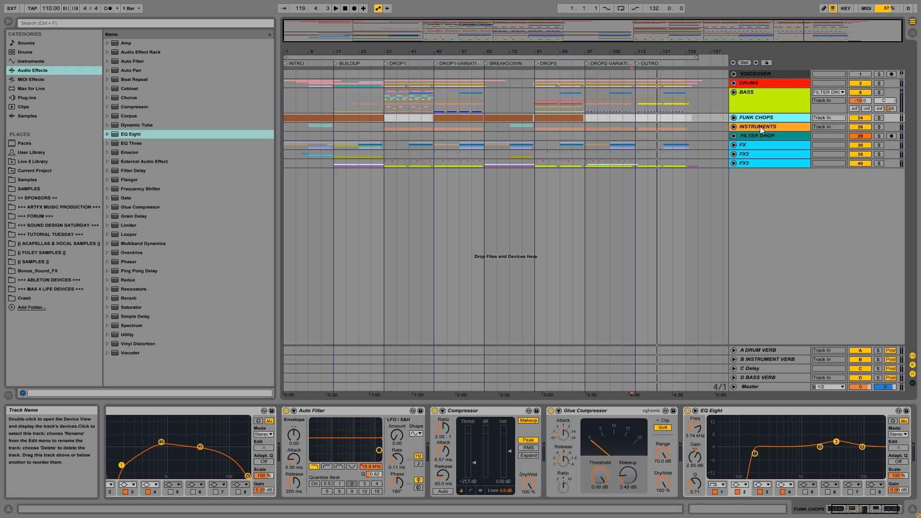
click(760, 127)
key(Tab)
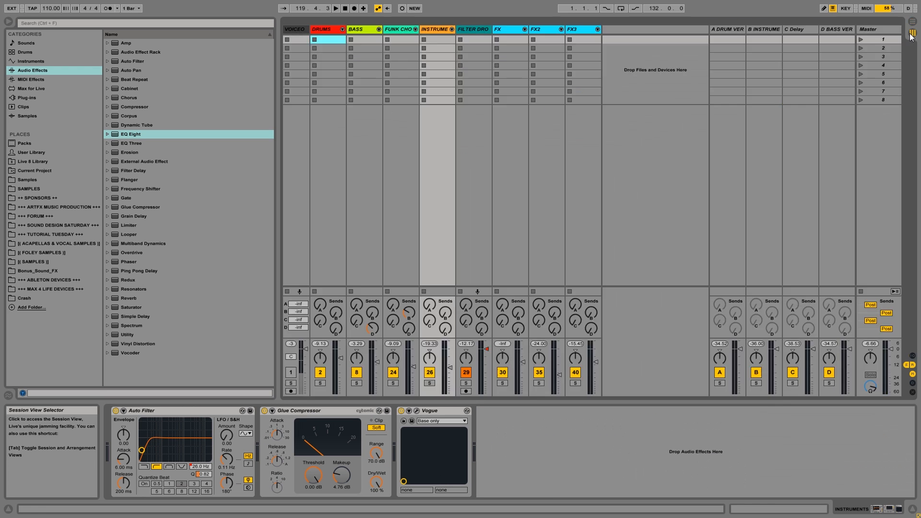